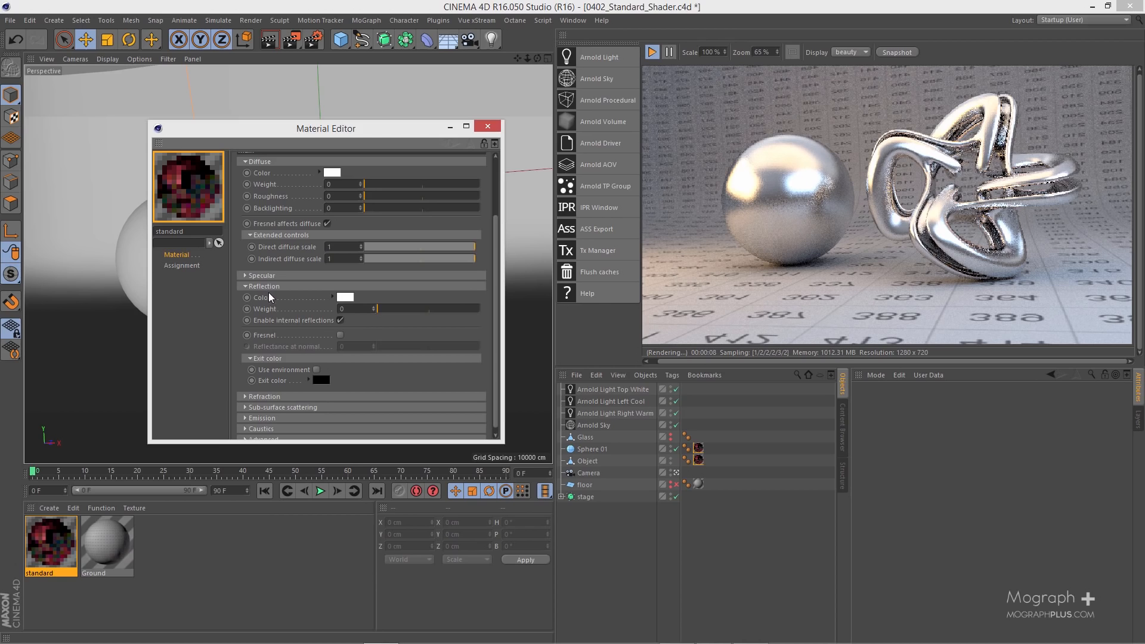
Step: Set the standard material's specular weight to 0 and its reflection weight to 1
{"action": "left_click", "coordinate": [288, 276]}
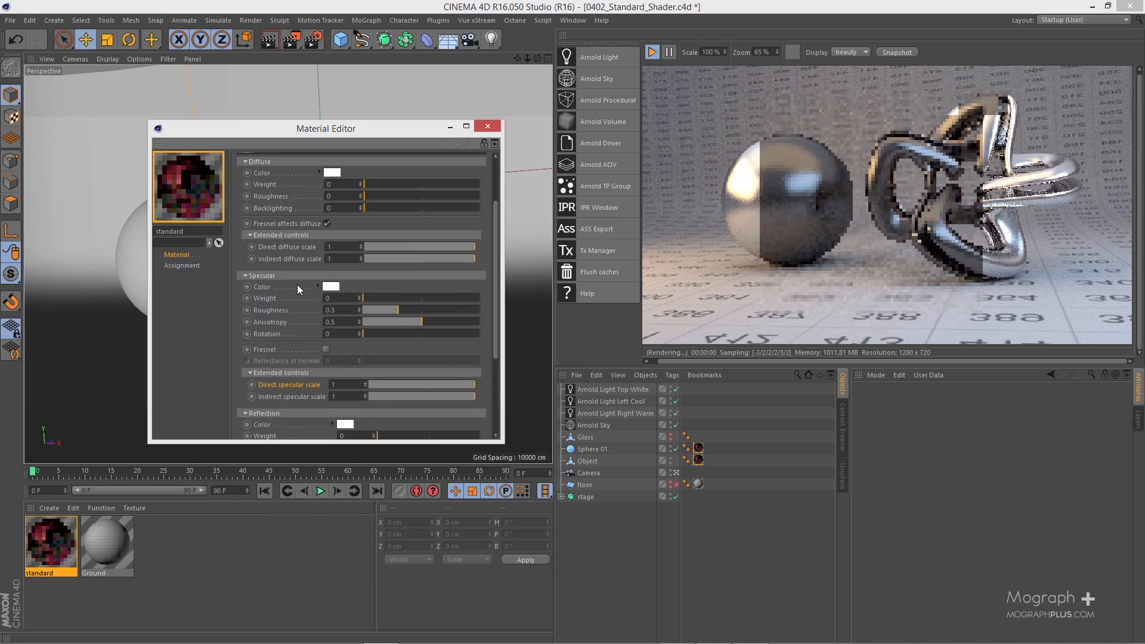
{"action": "left_click", "coordinate": [299, 275]}
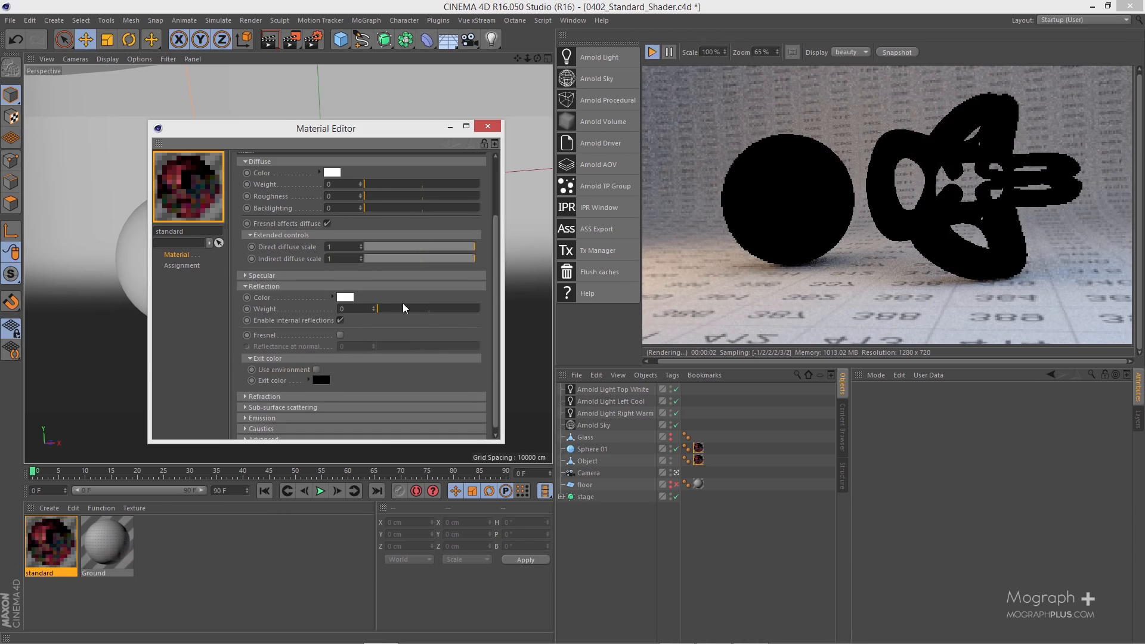
{"action": "left_click_drag", "start_coordinate": [422, 310], "coordinate": [491, 313]}
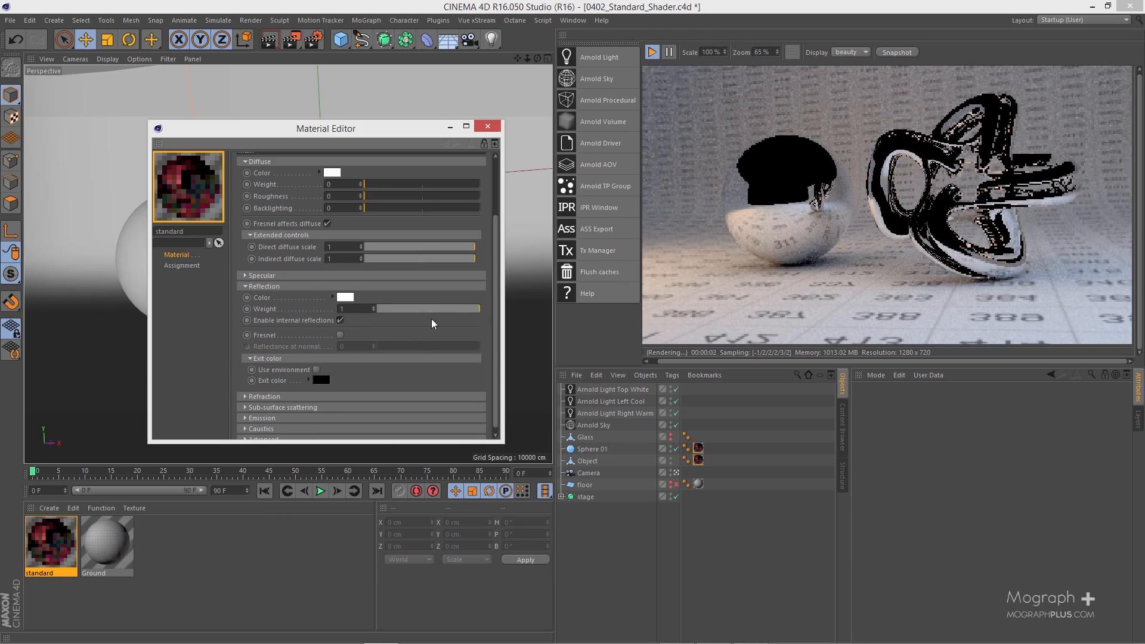
Step: Try purple and teal as the reflection color of the standard material
{"action": "left_click", "coordinate": [345, 297]}
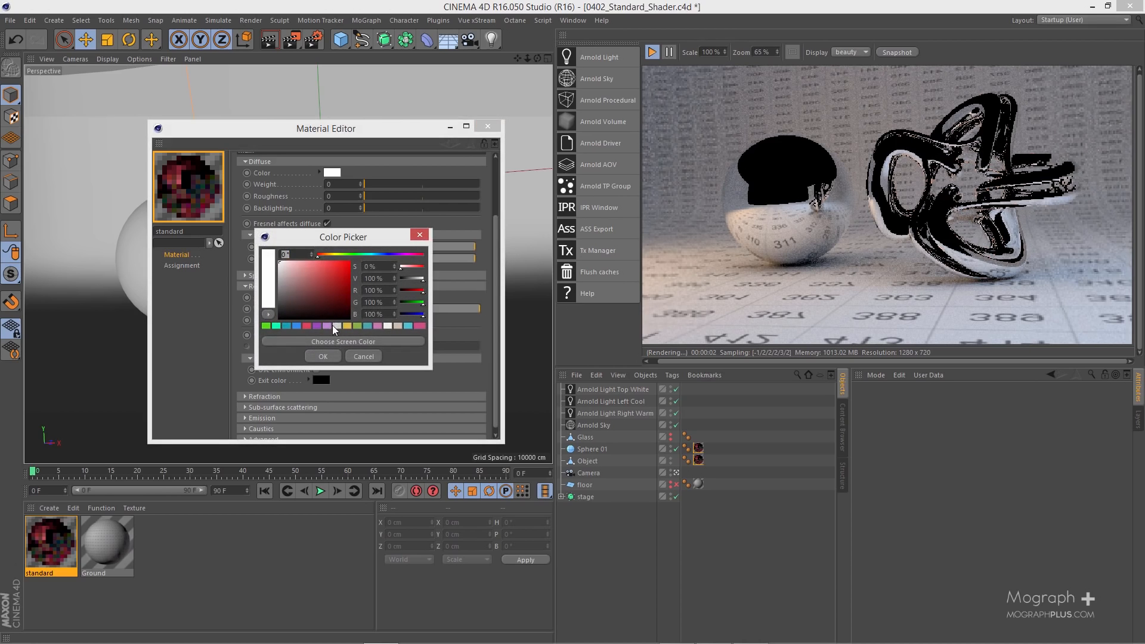
{"action": "left_click", "coordinate": [328, 326]}
{"action": "left_click", "coordinate": [318, 326]}
{"action": "left_click", "coordinate": [320, 356]}
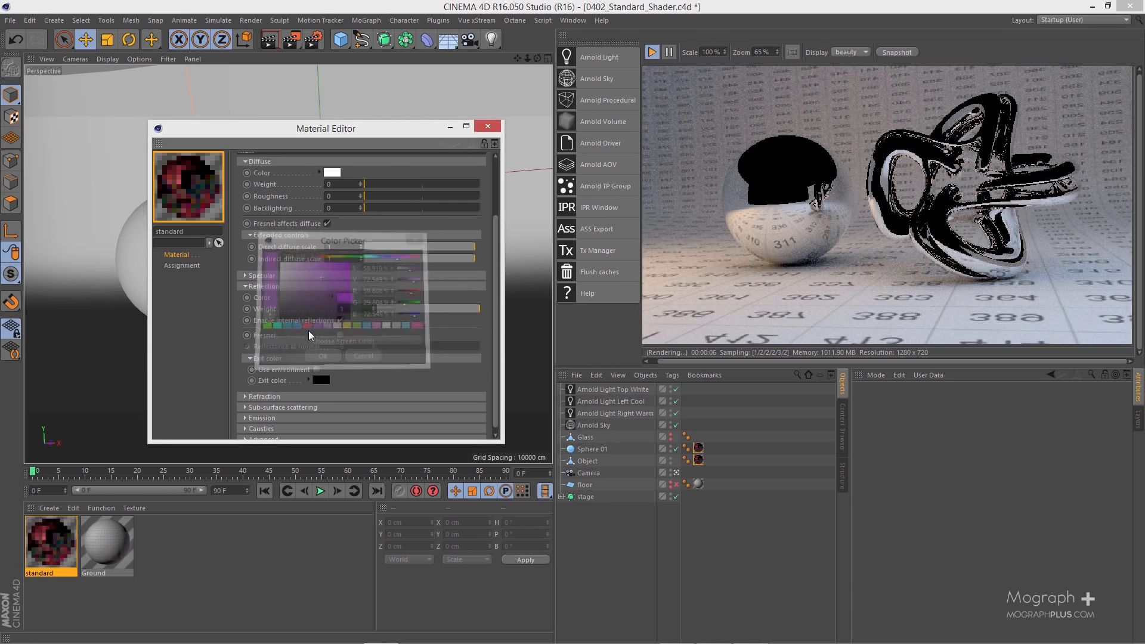
{"action": "left_click", "coordinate": [347, 297]}
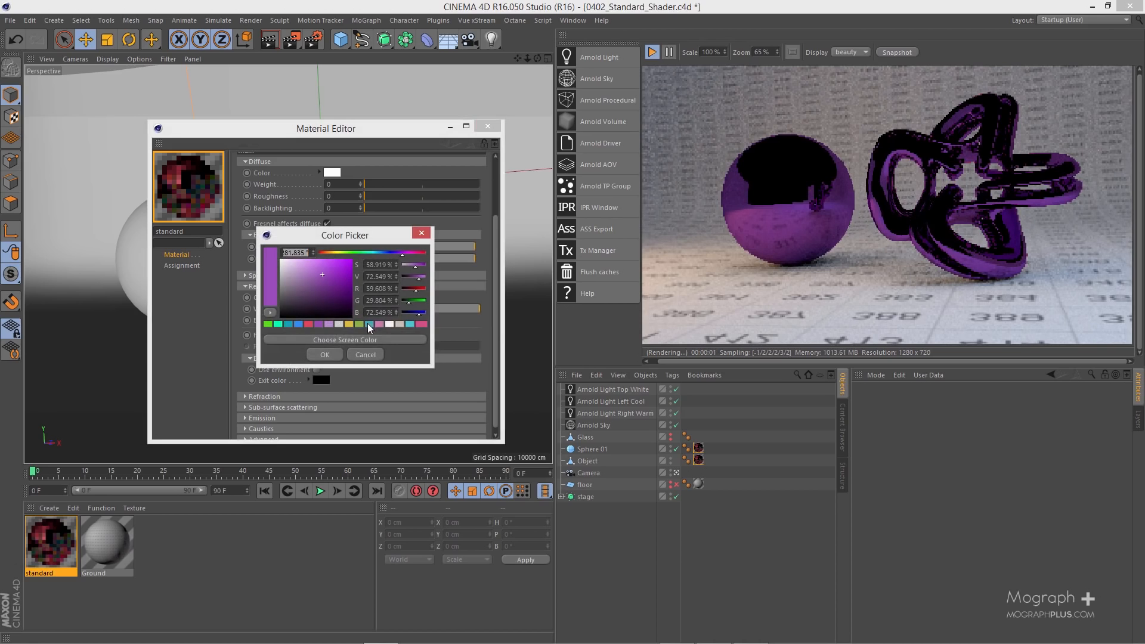
{"action": "left_click", "coordinate": [368, 323]}
{"action": "left_click", "coordinate": [323, 356]}
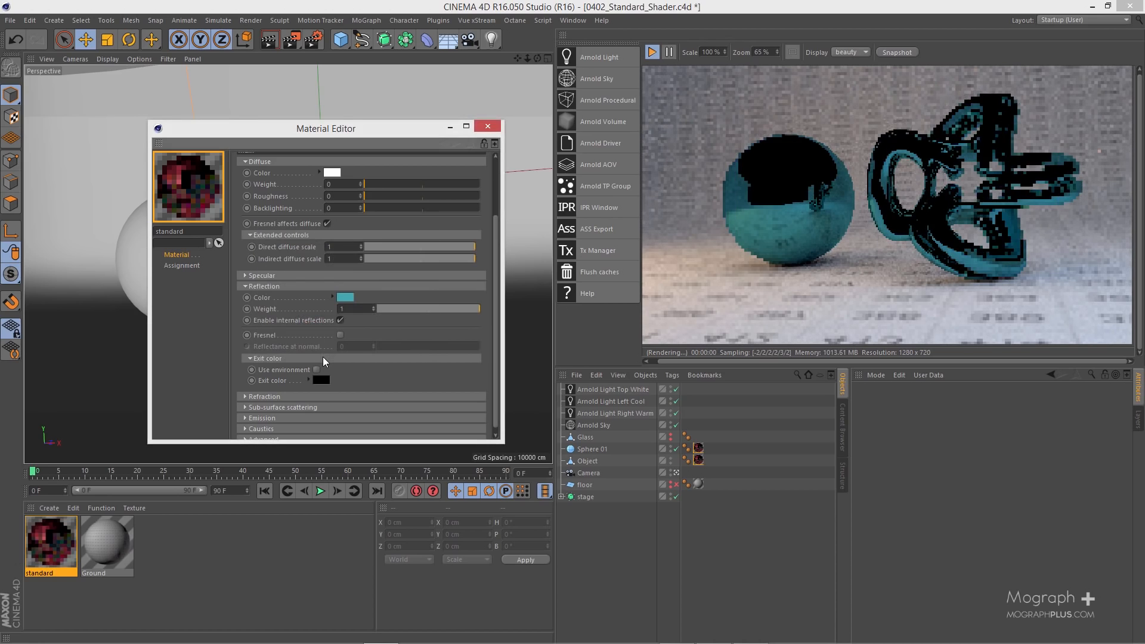
Step: Return the reflection color to white with the reflection weight at 1
{"action": "left_click", "coordinate": [345, 298]}
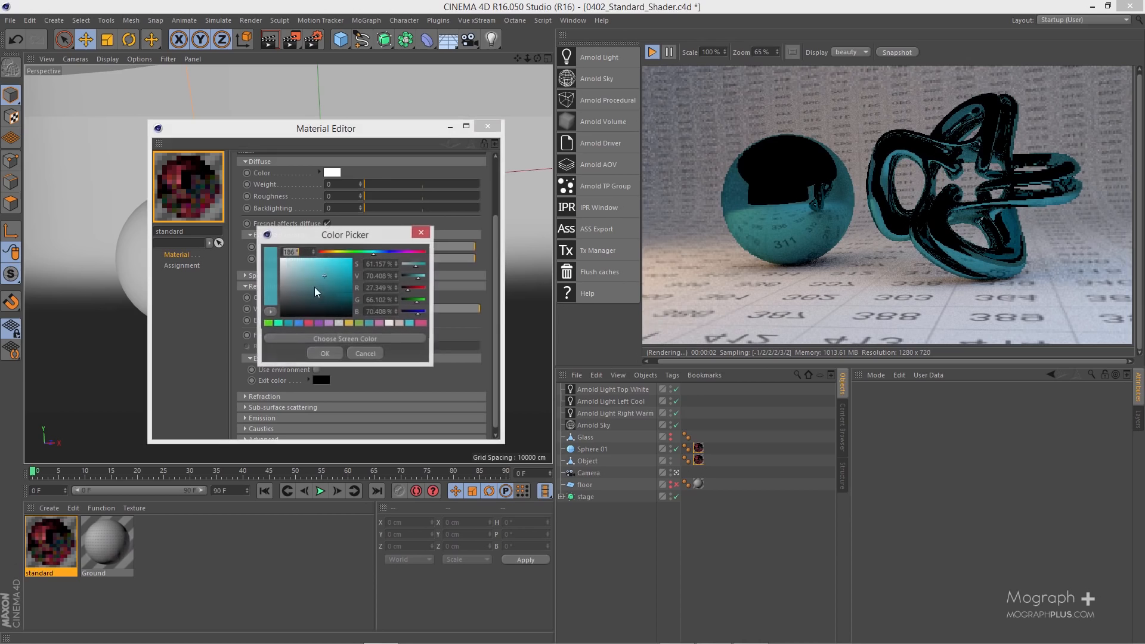
{"action": "left_click", "coordinate": [327, 353]}
{"action": "left_click_drag", "start_coordinate": [445, 308], "coordinate": [502, 312]}
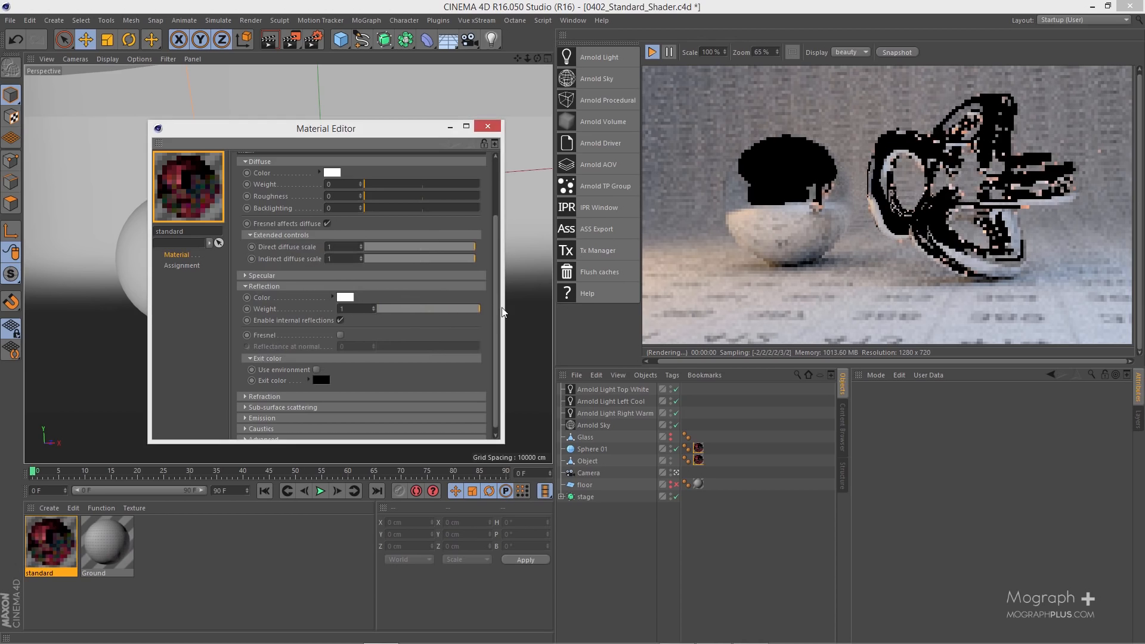
Step: Enable Fresnel on the standard material's reflection and set its reflectance at normal to 0.26
{"action": "left_click", "coordinate": [303, 335]}
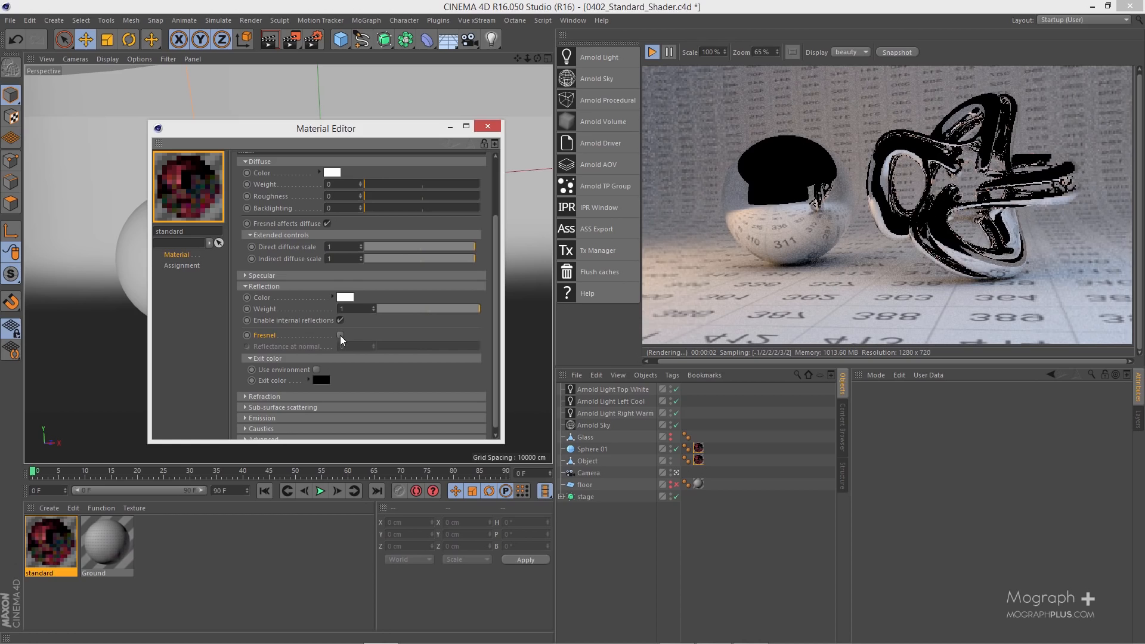
{"action": "left_click", "coordinate": [340, 335]}
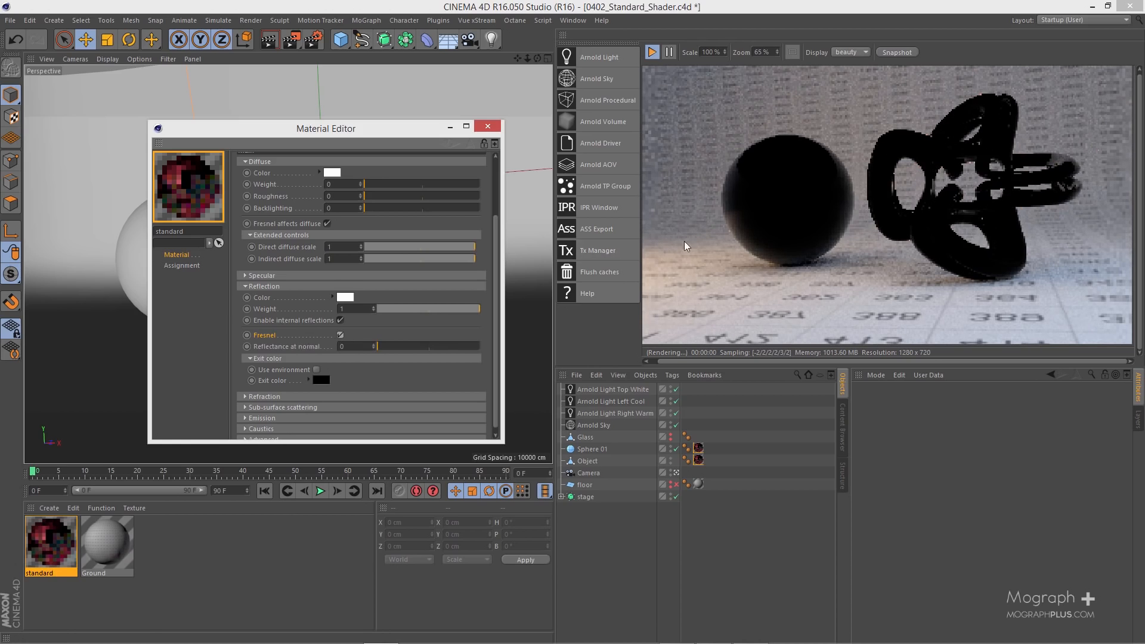
{"action": "scroll", "coordinate": [763, 225], "scroll_direction": "up", "scroll_amount": 1}
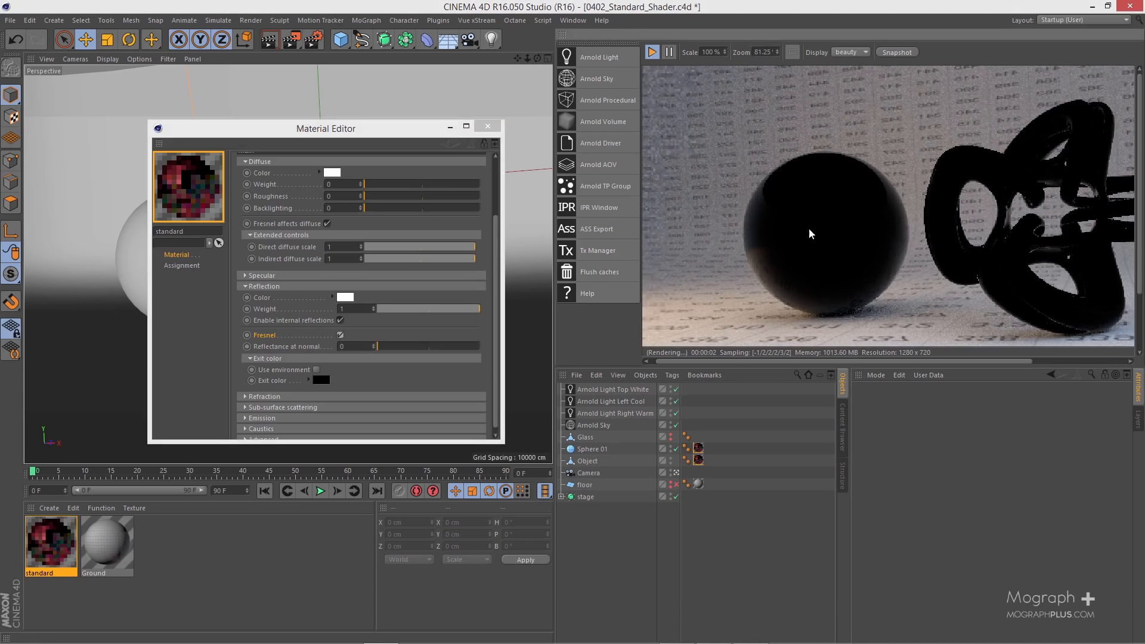
{"action": "left_click_drag", "start_coordinate": [820, 240], "coordinate": [749, 225]}
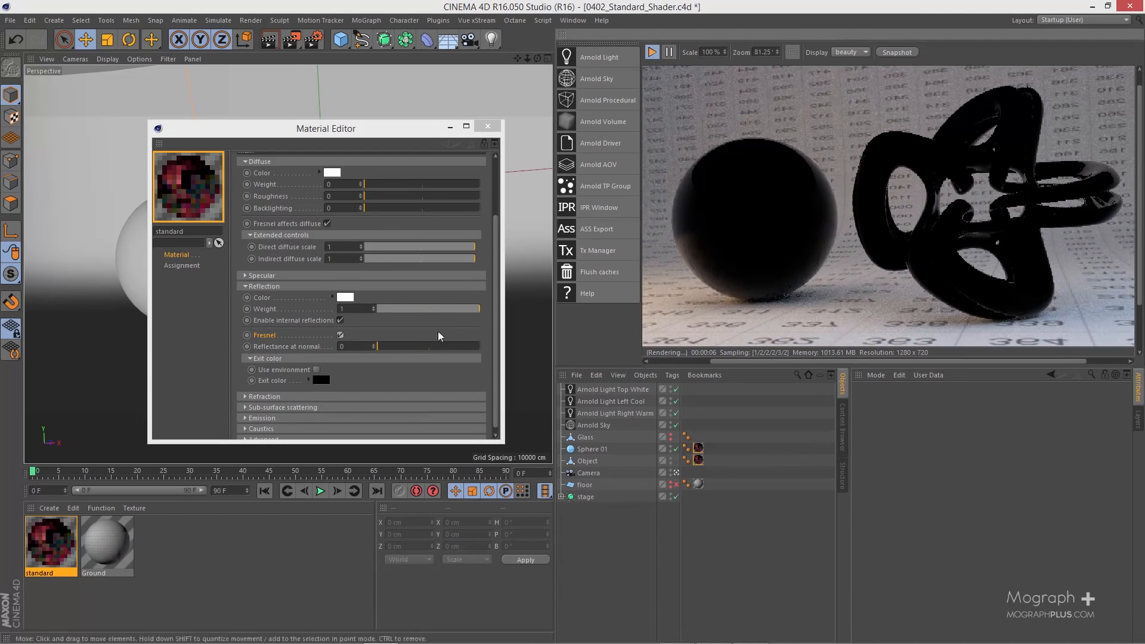
{"action": "mouse_move", "coordinate": [402, 350]}
{"action": "left_mouse_down"}
{"action": "mouse_move", "coordinate": [485, 352]}
{"action": "mouse_move", "coordinate": [407, 352]}
{"action": "left_mouse_up"}
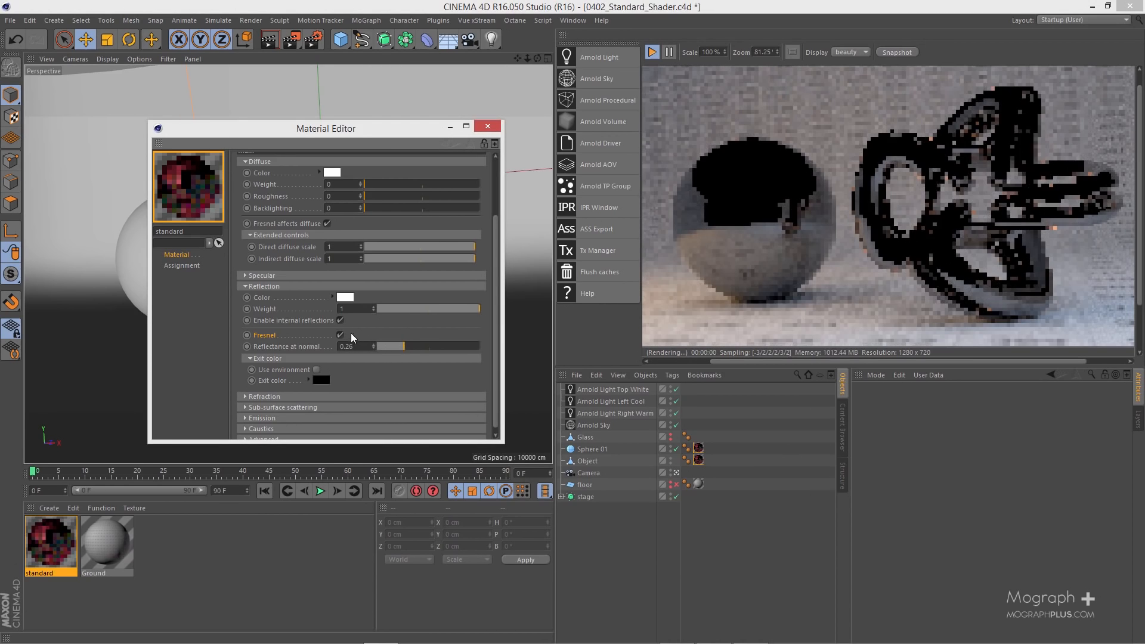
Step: Compare the reflection with Fresnel off and on, and set its reflectance at normal to 0.85
{"action": "left_click", "coordinate": [341, 335]}
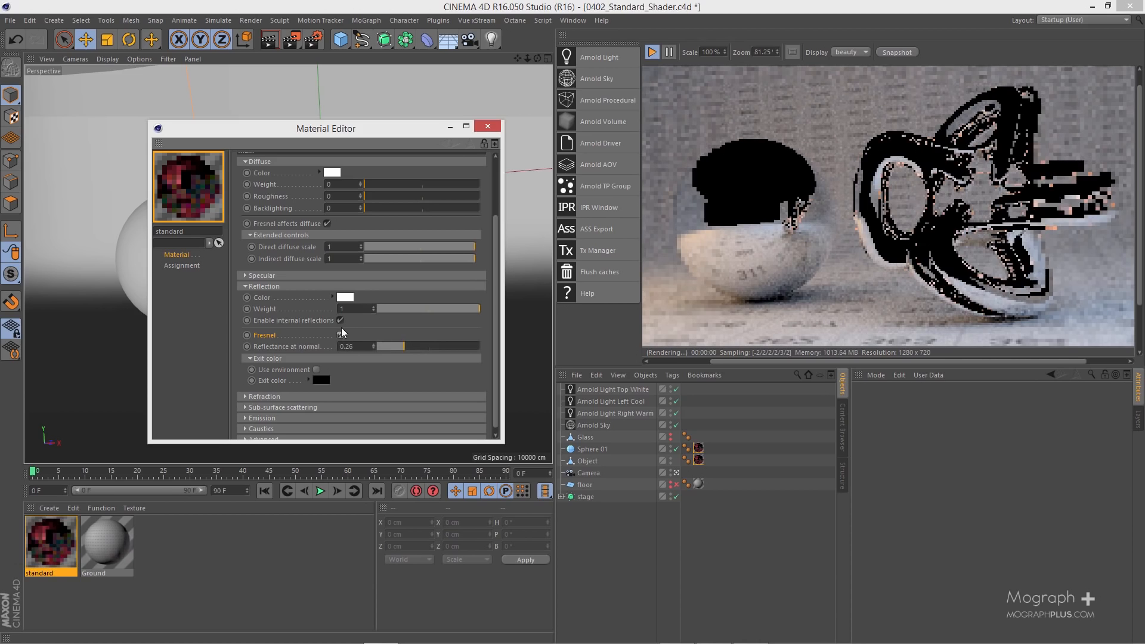
{"action": "left_click", "coordinate": [340, 335]}
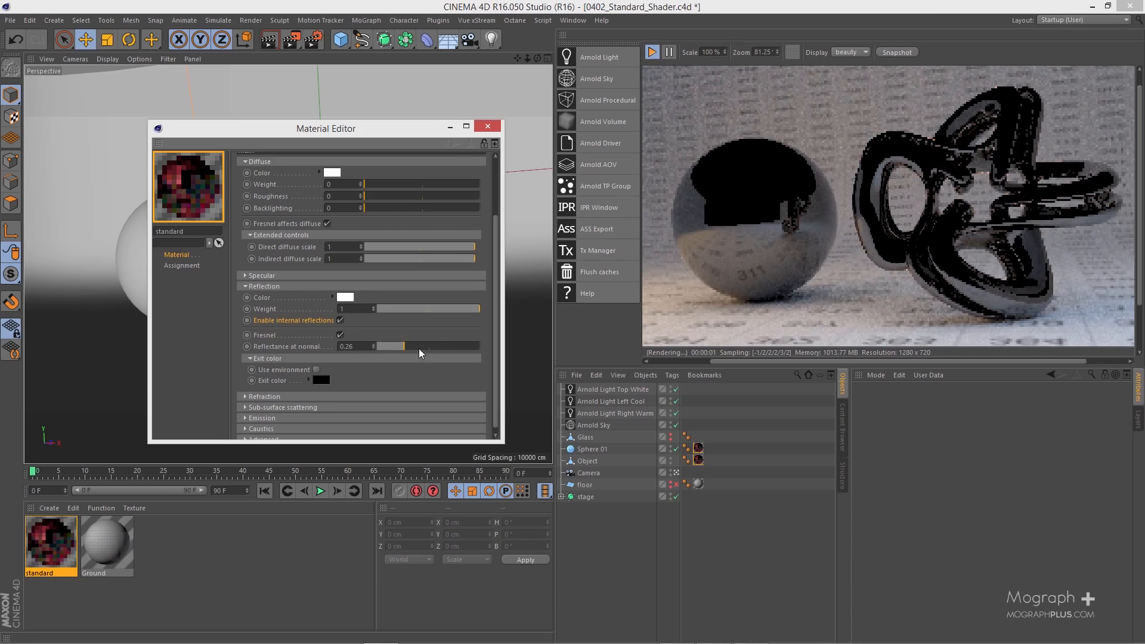
{"action": "left_click_drag", "start_coordinate": [420, 346], "coordinate": [465, 346]}
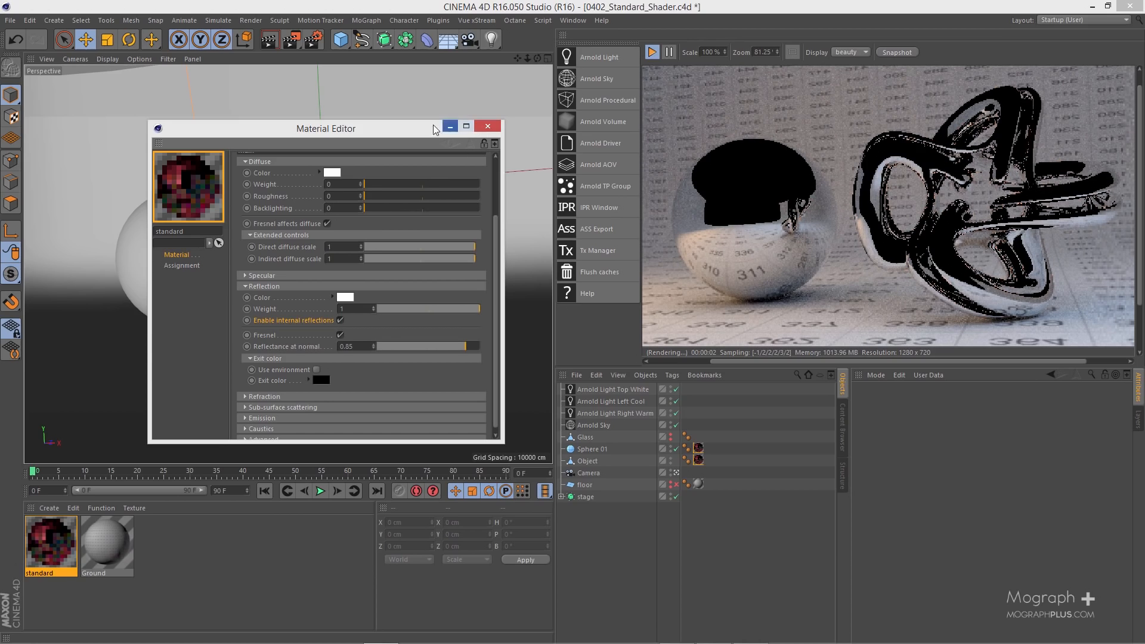
Step: Add a cube to the scene and leave the camera view to see the setup from outside
{"action": "left_click_drag", "start_coordinate": [423, 131], "coordinate": [365, 387]}
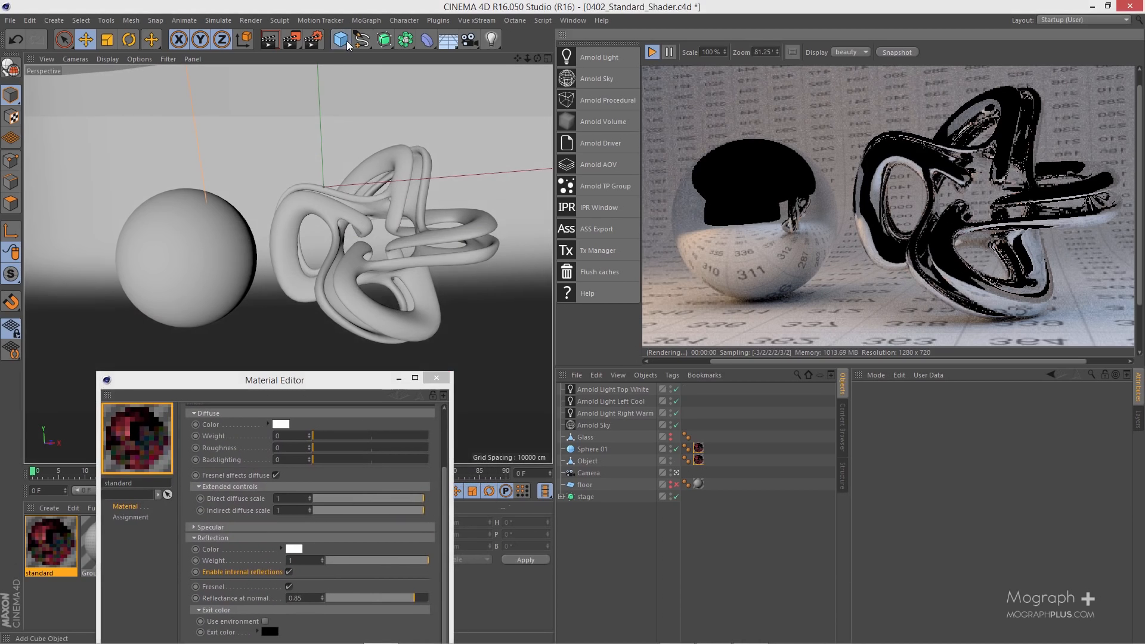
{"action": "left_click", "coordinate": [345, 41]}
{"action": "left_click", "coordinate": [674, 485]}
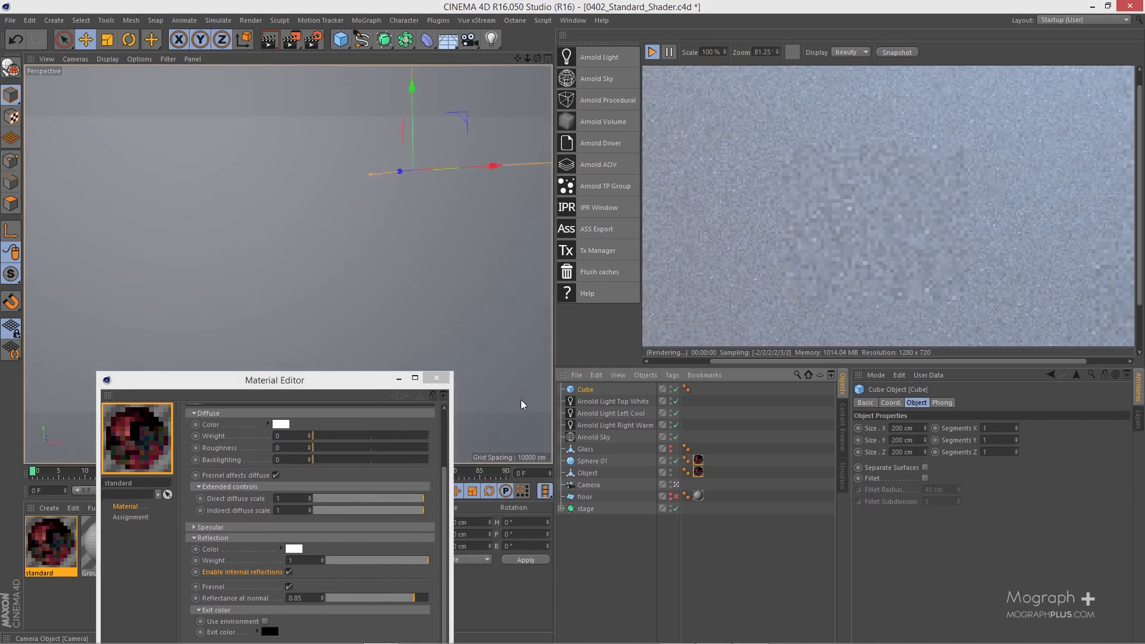
{"action": "right_click_drag", "start_coordinate": [348, 195], "coordinate": [346, 219], "text": "alt"}
{"action": "left_click_drag", "start_coordinate": [346, 220], "coordinate": [356, 245], "text": "alt"}
Step: Shape the cube into a thin panel of about 1.7 × 87.4 × 87.4 cm, heading 91.15°, before the objects, and return to the camera view
{"action": "key", "text": "r"}
{"action": "key", "text": "e"}
{"action": "left_click", "coordinate": [111, 44]}
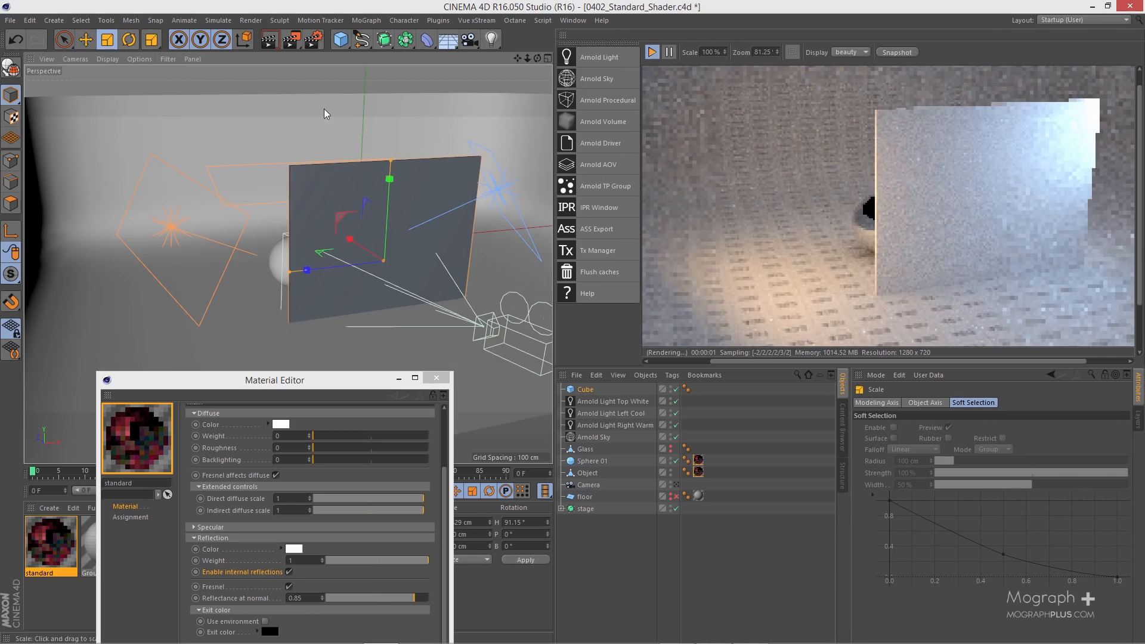
{"action": "left_click_drag", "start_coordinate": [323, 109], "coordinate": [152, 275]}
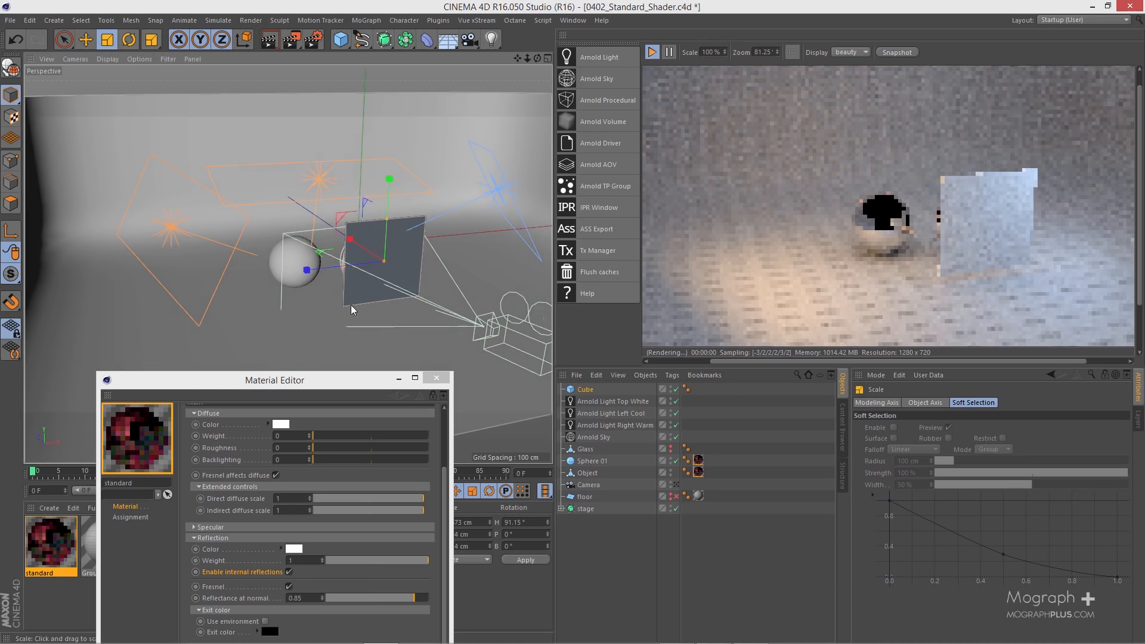
{"action": "left_click", "coordinate": [677, 485]}
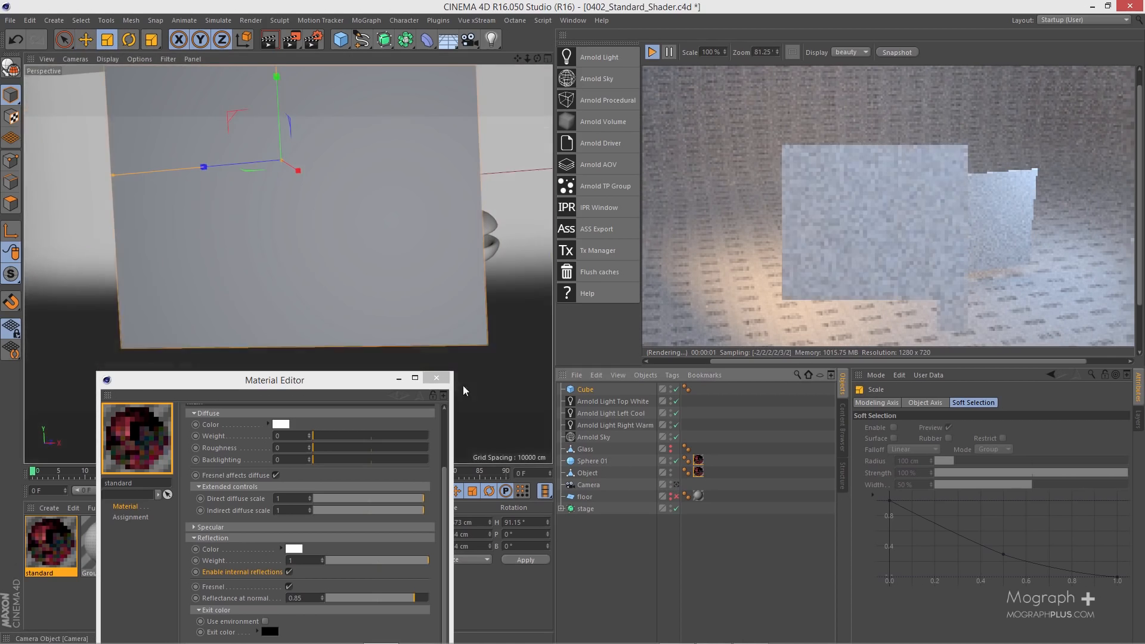
Step: Create a new Arnold standard surface material and set its diffuse weight to 0
{"action": "left_click", "coordinate": [436, 378]}
{"action": "left_click", "coordinate": [48, 508]}
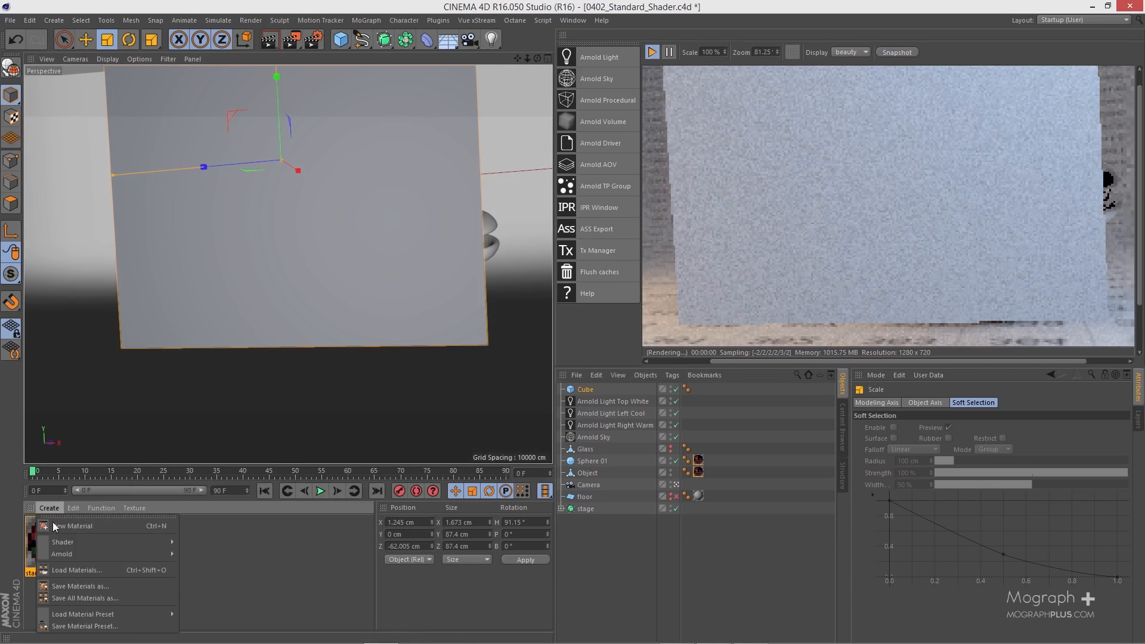
{"action": "mouse_move", "coordinate": [108, 554]}
{"action": "mouse_move", "coordinate": [204, 566]}
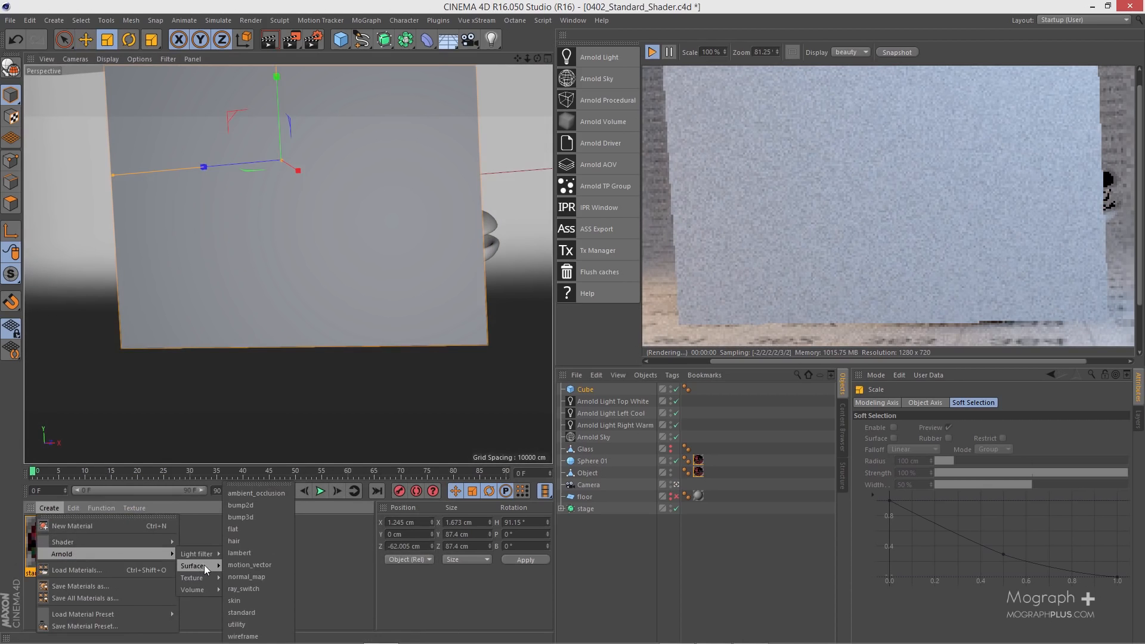
{"action": "left_click", "coordinate": [255, 608]}
{"action": "double_click", "coordinate": [58, 534]}
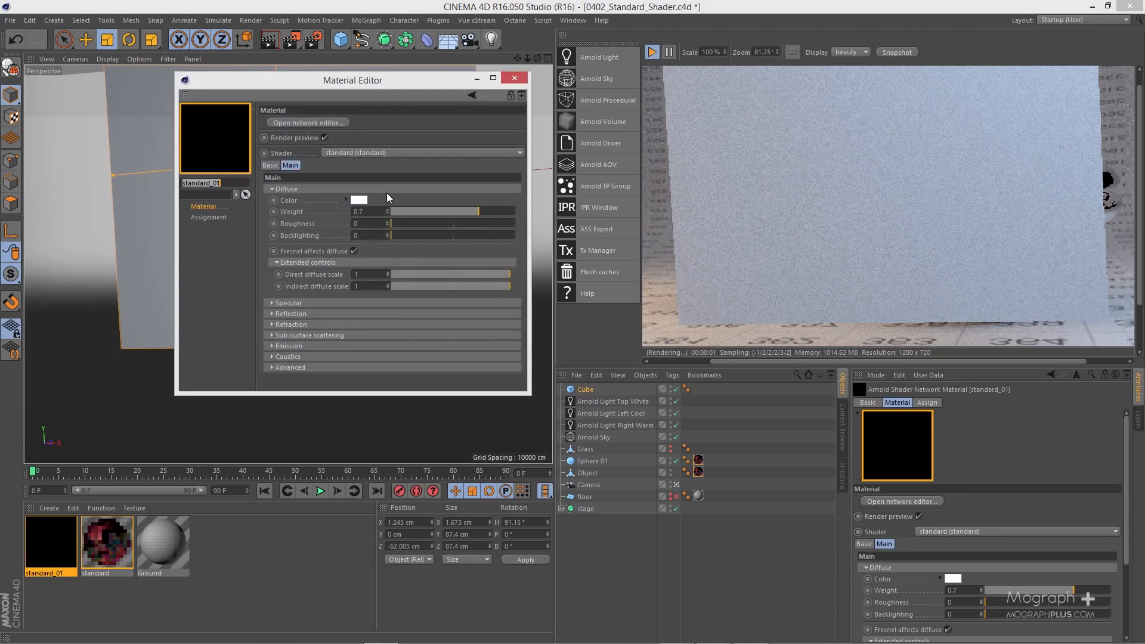
{"action": "left_click", "coordinate": [404, 212]}
Step: Set the new material's specular weight to 1 and roughness to 0.15, with specular Fresnel enabled
{"action": "left_click", "coordinate": [356, 303]}
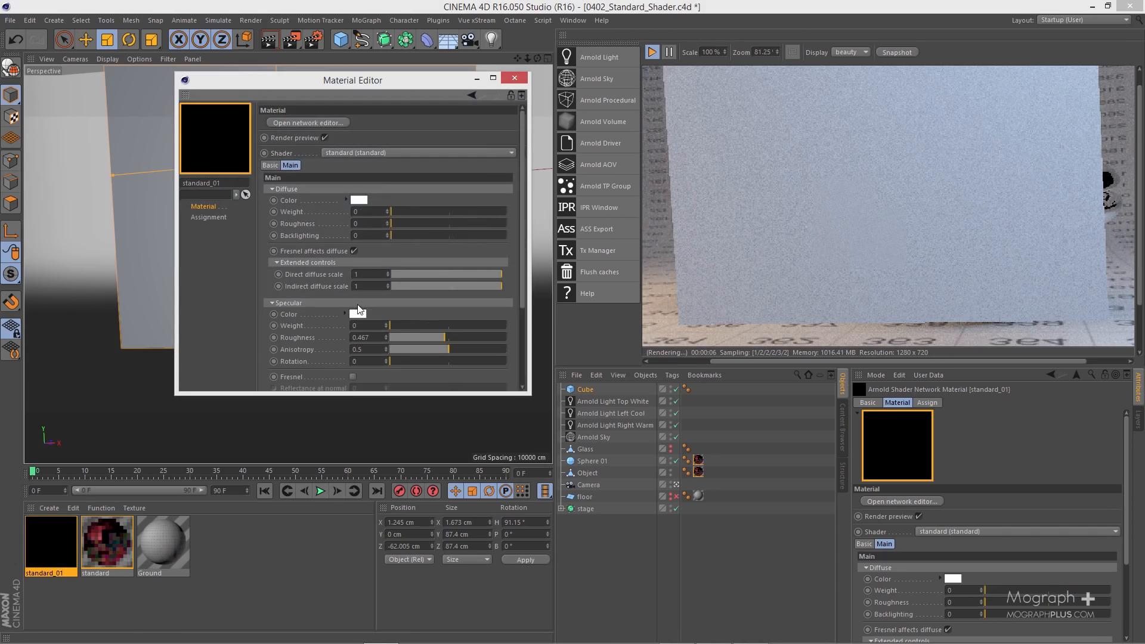
{"action": "left_click_drag", "start_coordinate": [456, 325], "coordinate": [407, 335]}
{"action": "scroll", "coordinate": [362, 295], "scroll_direction": "down", "scroll_amount": 3}
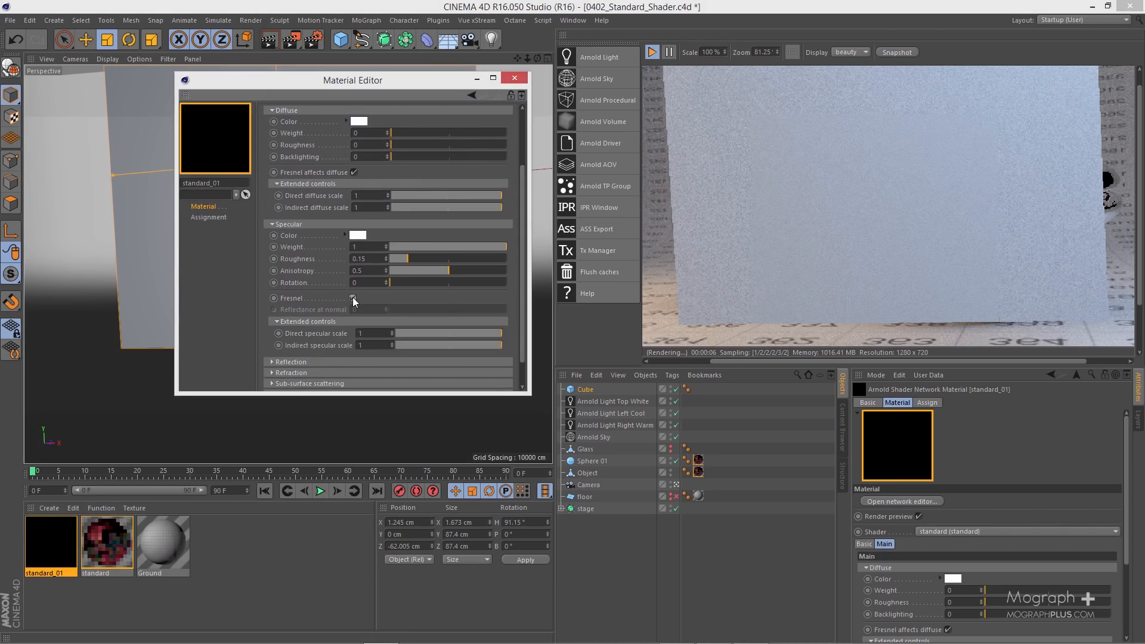
{"action": "left_click", "coordinate": [353, 297]}
{"action": "scroll", "coordinate": [331, 286], "scroll_direction": "down", "scroll_amount": 1}
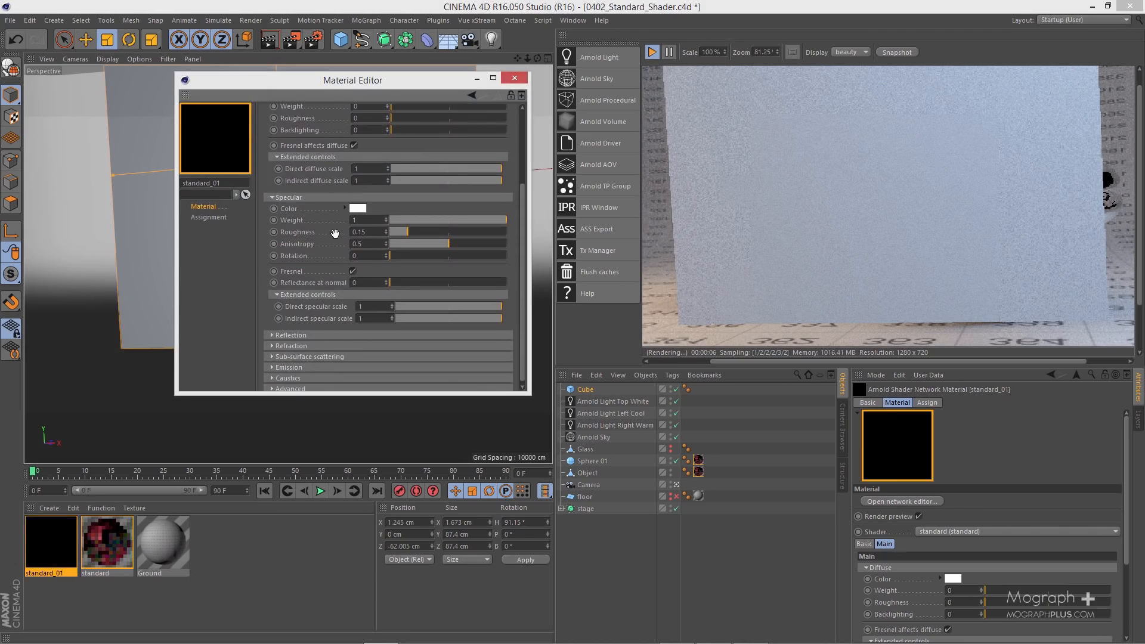
Step: Set the new material's refraction weight to 1 and IOR to 1.53, and close its editor
{"action": "left_click", "coordinate": [333, 333]}
{"action": "left_click", "coordinate": [333, 333]}
{"action": "left_click", "coordinate": [323, 341]}
{"action": "scroll", "coordinate": [420, 262], "scroll_direction": "down", "scroll_amount": 3}
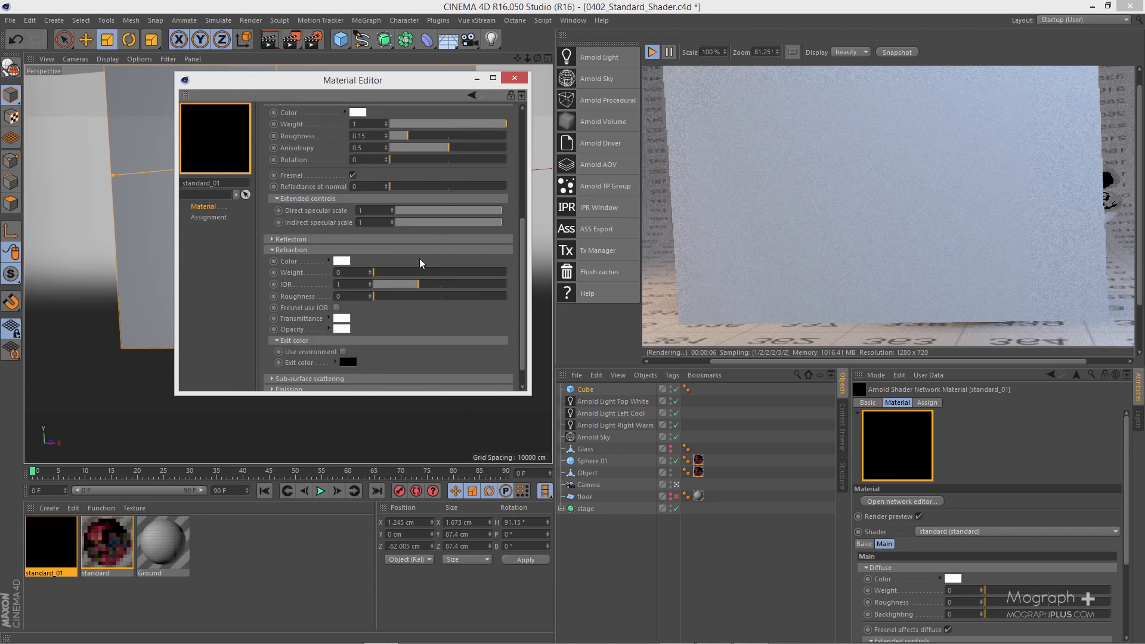
{"action": "left_click_drag", "start_coordinate": [486, 273], "coordinate": [524, 274]}
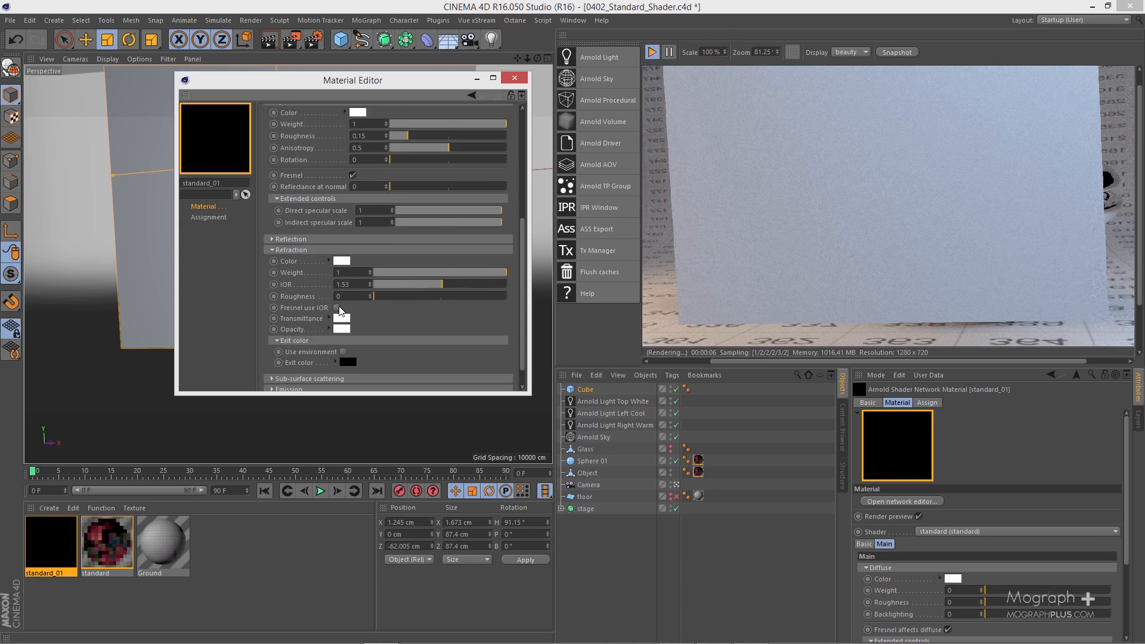
{"action": "left_click", "coordinate": [515, 78]}
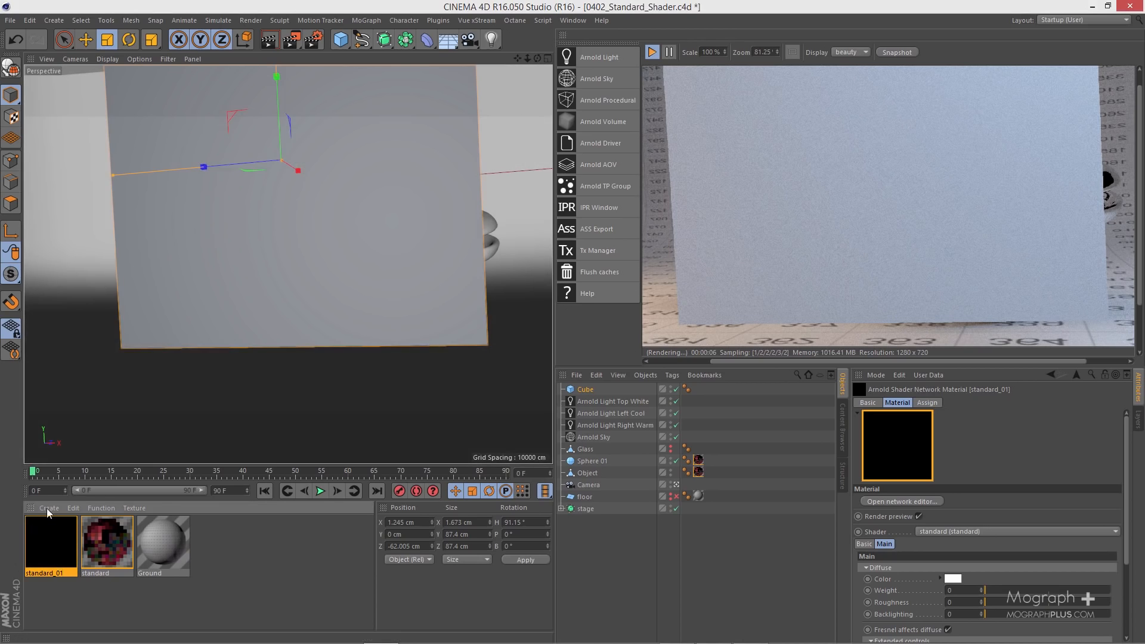
Step: Apply standard_01 to the cube panel and lower and shrink the panel to about 1.1 × 42.4 × 56.8 cm
{"action": "left_click_drag", "start_coordinate": [49, 534], "coordinate": [263, 256]}
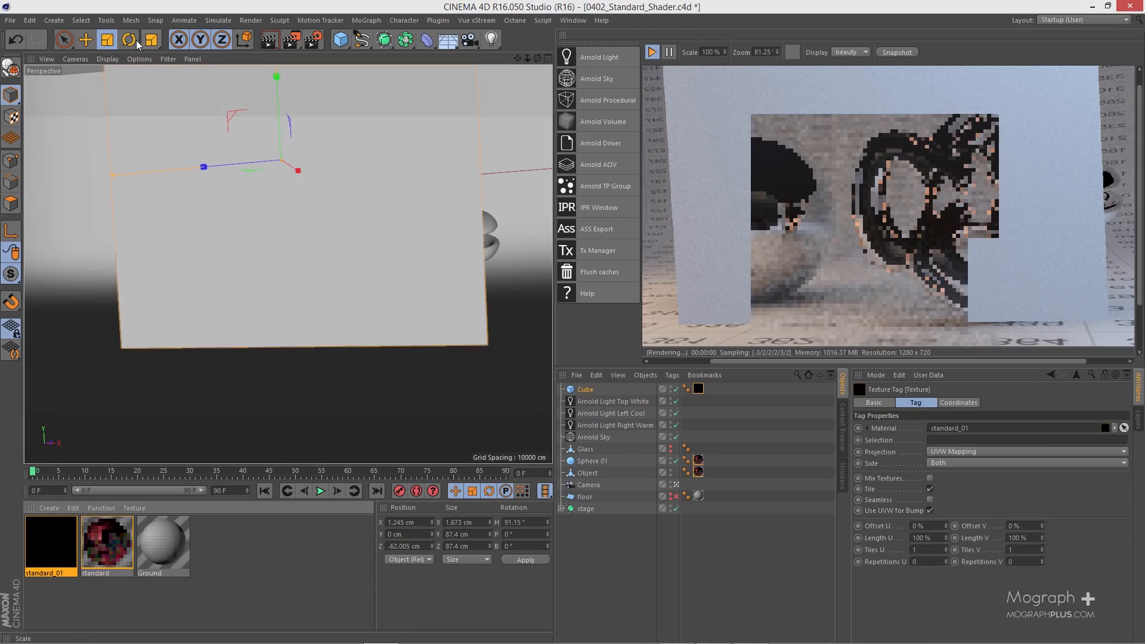
{"action": "left_click_drag", "start_coordinate": [276, 76], "coordinate": [280, 154]}
{"action": "key", "text": "e"}
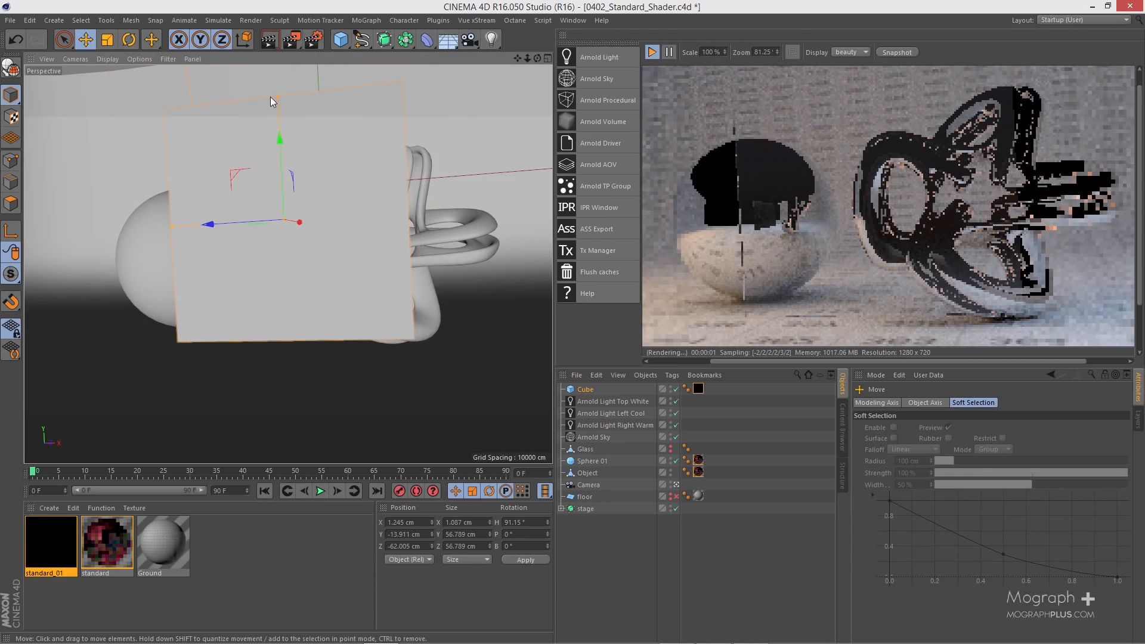
{"action": "left_click_drag", "start_coordinate": [278, 96], "coordinate": [279, 128]}
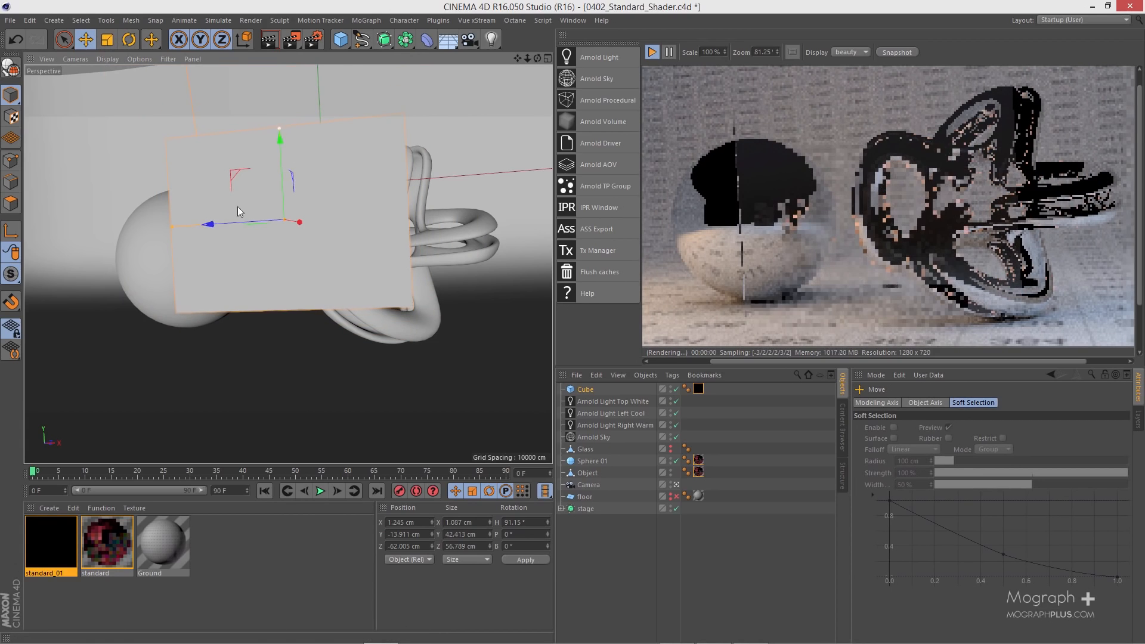
Step: Disable internal reflections in the standard material's reflection settings, compare the render, re-enable them, and close the material editor
{"action": "double_click", "coordinate": [104, 556]}
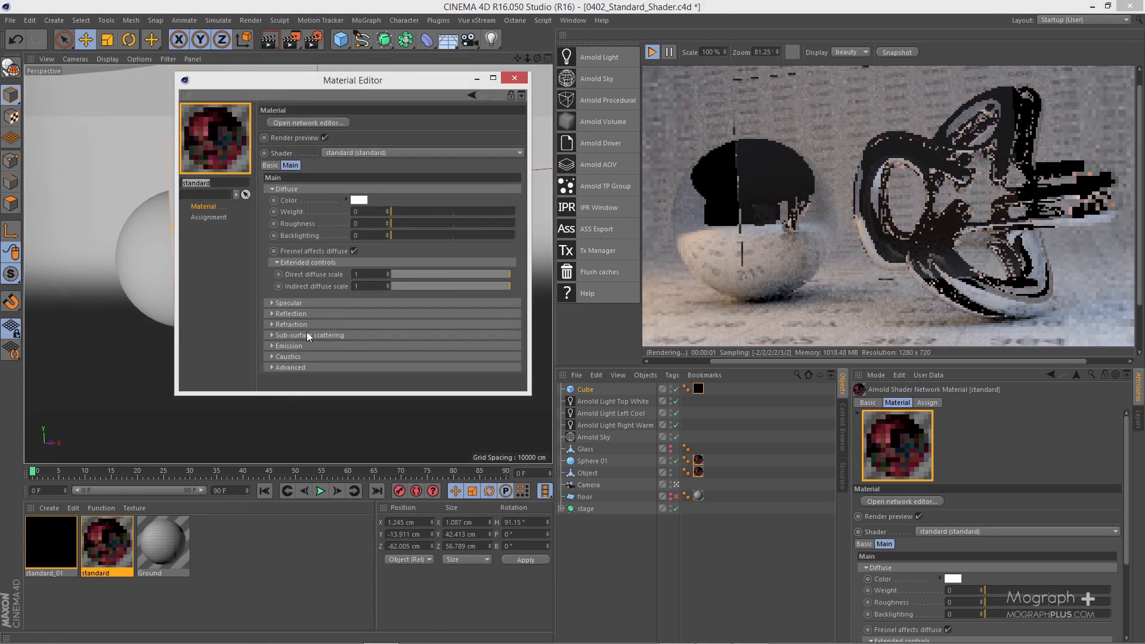
{"action": "left_click", "coordinate": [291, 314]}
{"action": "scroll", "coordinate": [355, 316], "scroll_direction": "down", "scroll_amount": 2}
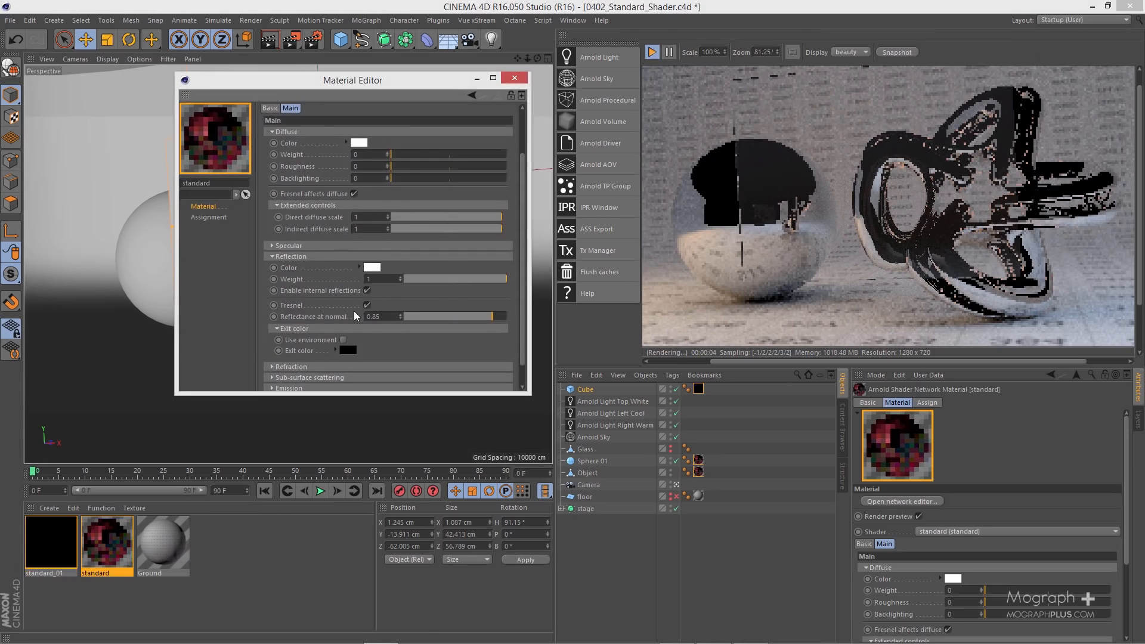
{"action": "left_click", "coordinate": [367, 290]}
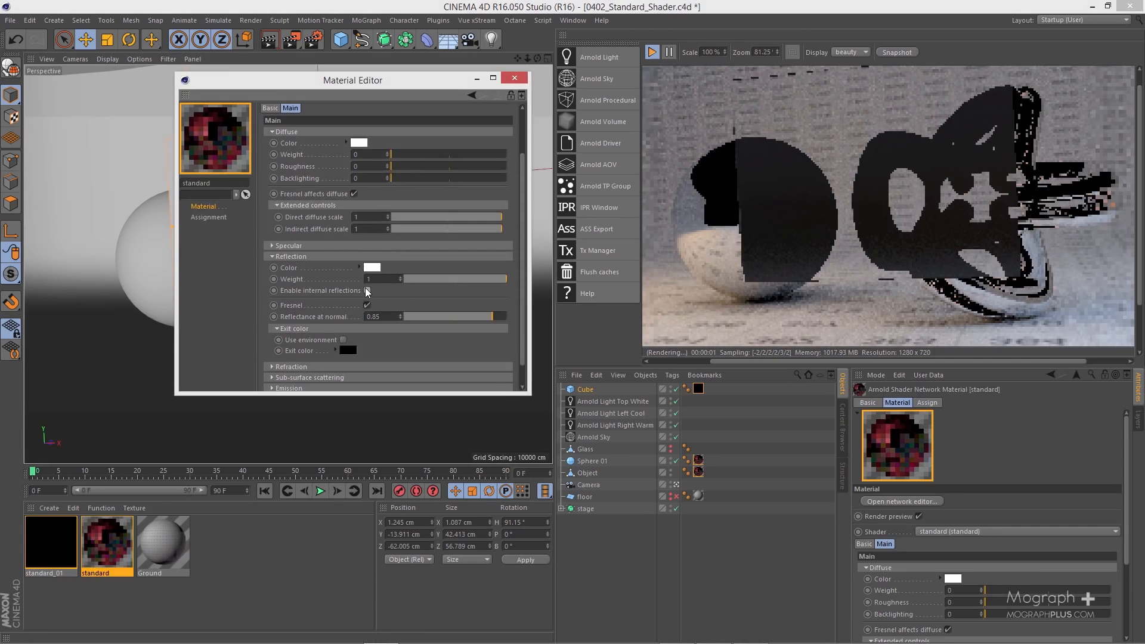
{"action": "scroll", "coordinate": [832, 192], "scroll_direction": "down", "scroll_amount": 1}
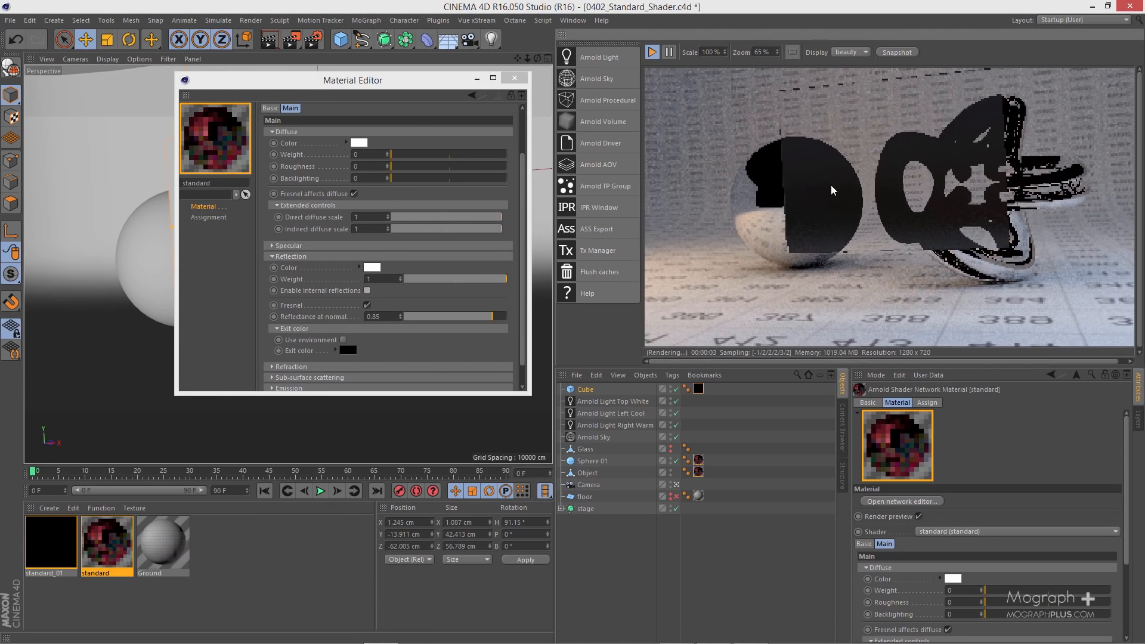
{"action": "left_click", "coordinate": [369, 292]}
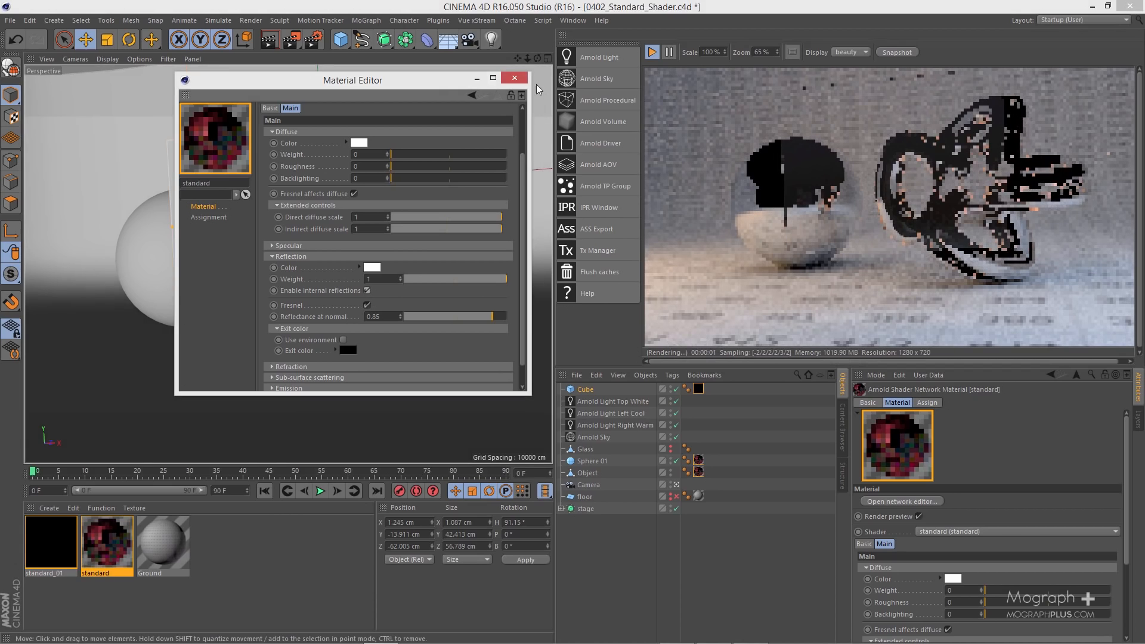
{"action": "left_click", "coordinate": [514, 78]}
Step: Delete the Cube panel from the scene and remove the standard_01 material
{"action": "left_click", "coordinate": [584, 390]}
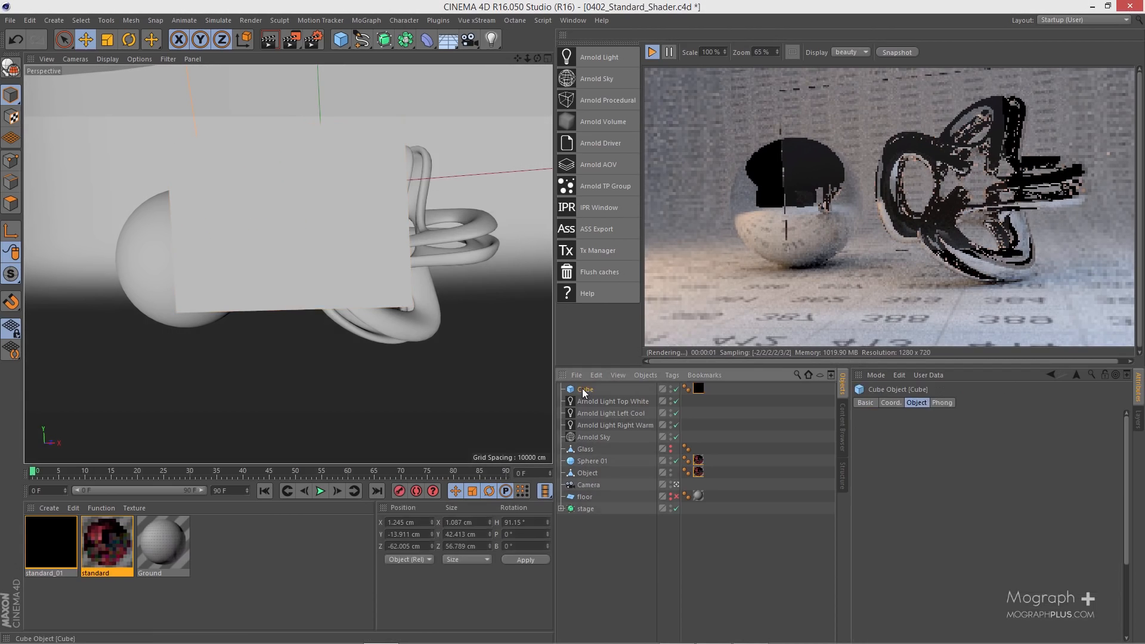
{"action": "key", "text": "Delete"}
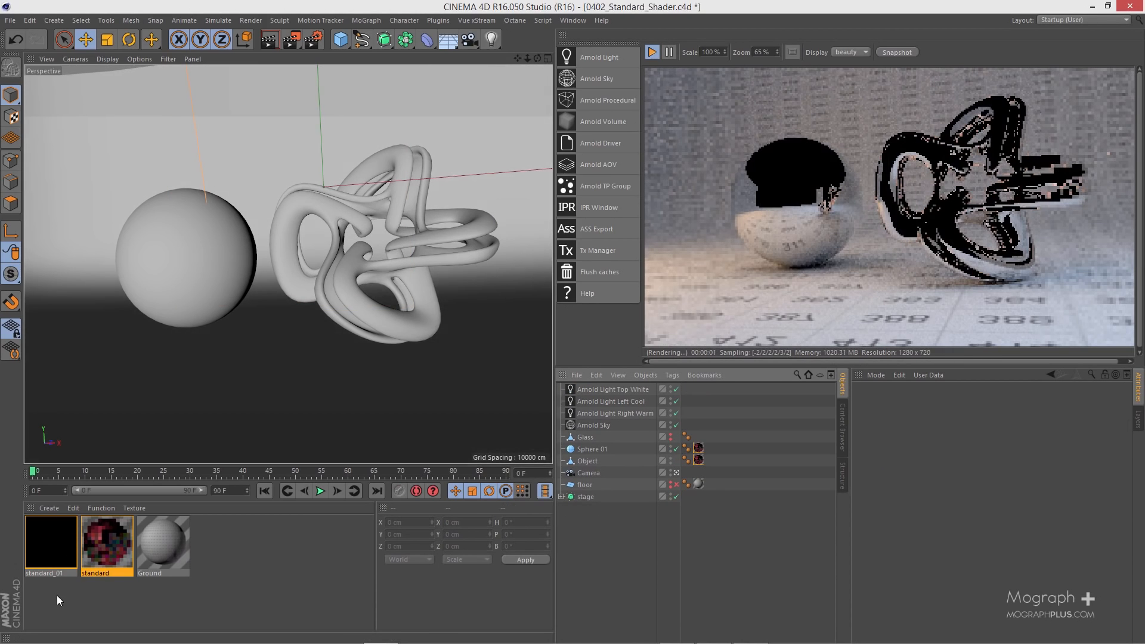
{"action": "left_click", "coordinate": [56, 545]}
{"action": "key", "text": "Delete"}
Step: Set the standard material's reflection exit color to bright red, about 97.5% saturation and 100% value, and inspect the objects in the render
{"action": "double_click", "coordinate": [52, 545]}
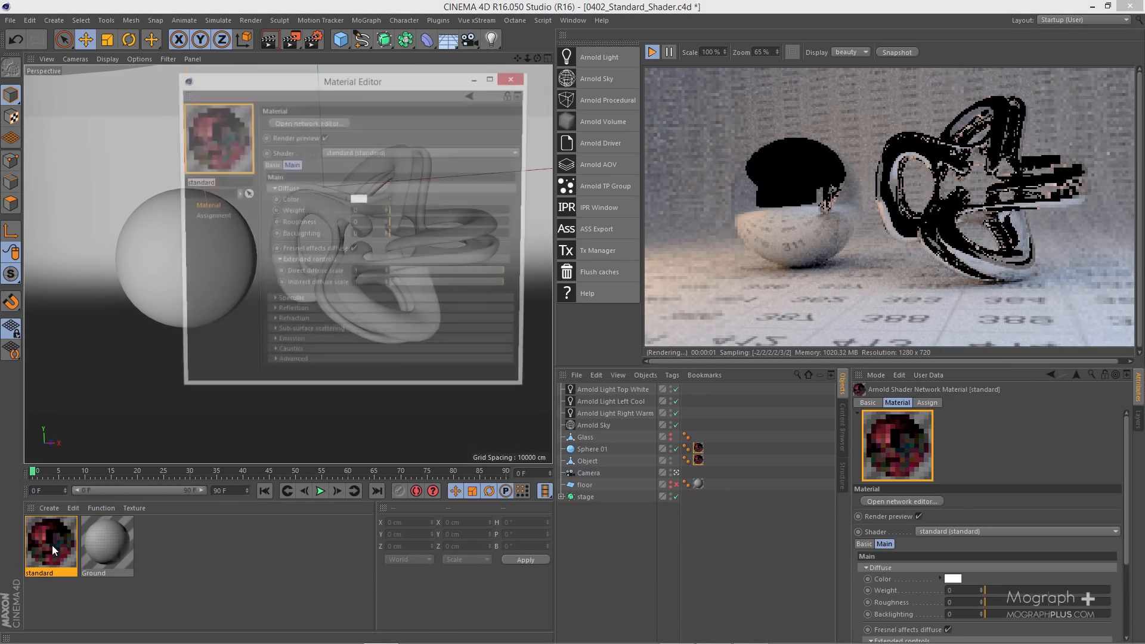
{"action": "left_click", "coordinate": [313, 315]}
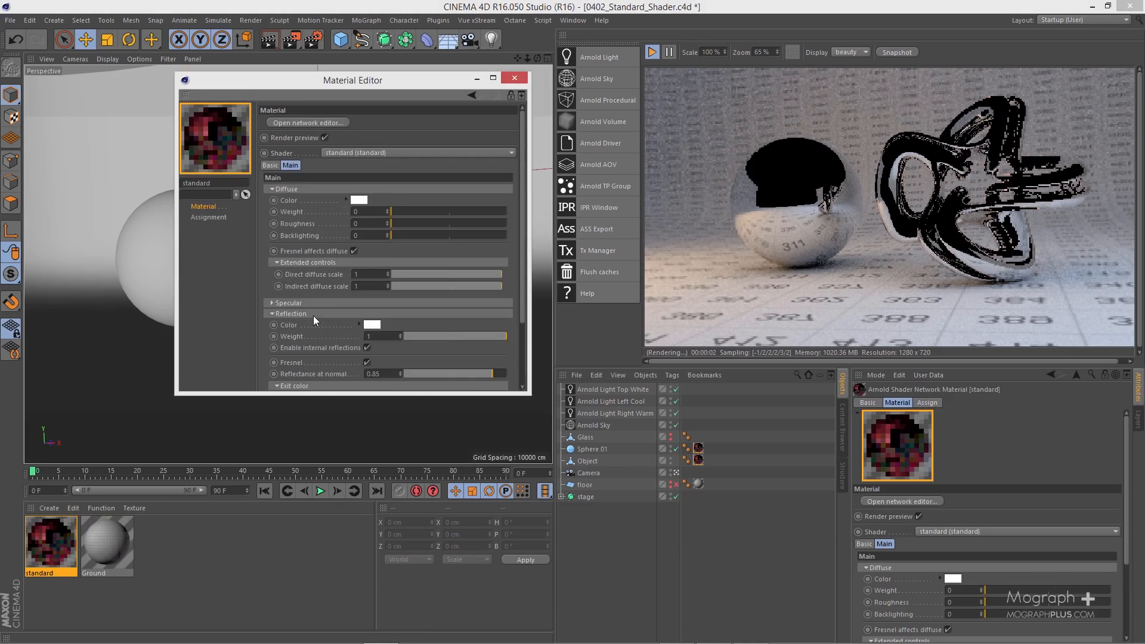
{"action": "scroll", "coordinate": [314, 316], "scroll_direction": "down", "scroll_amount": 3}
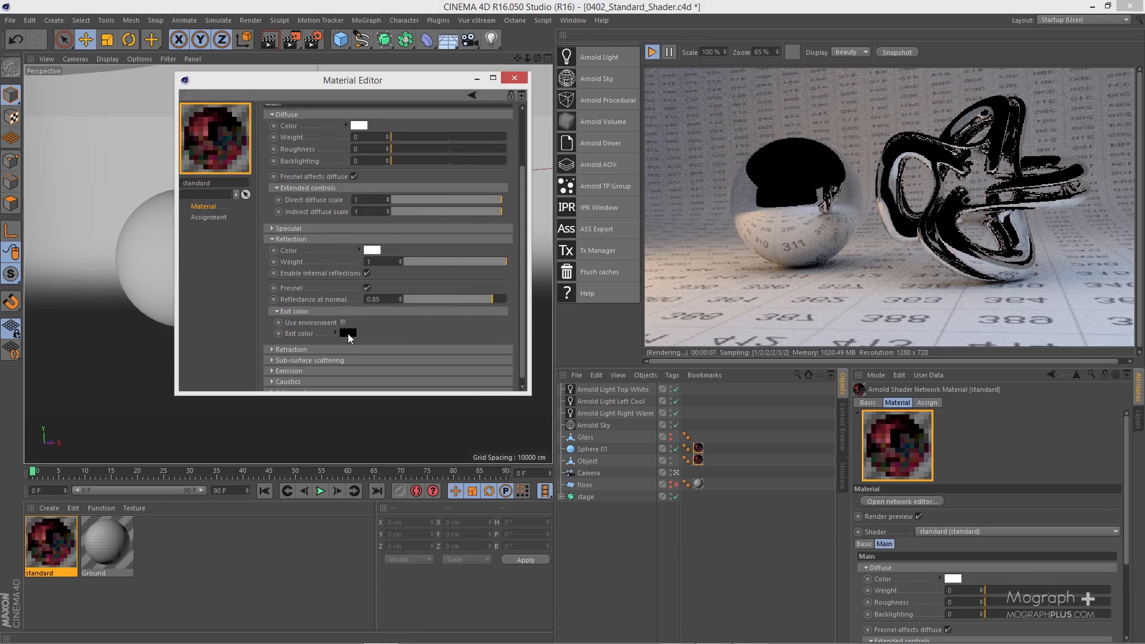
{"action": "left_click", "coordinate": [349, 333]}
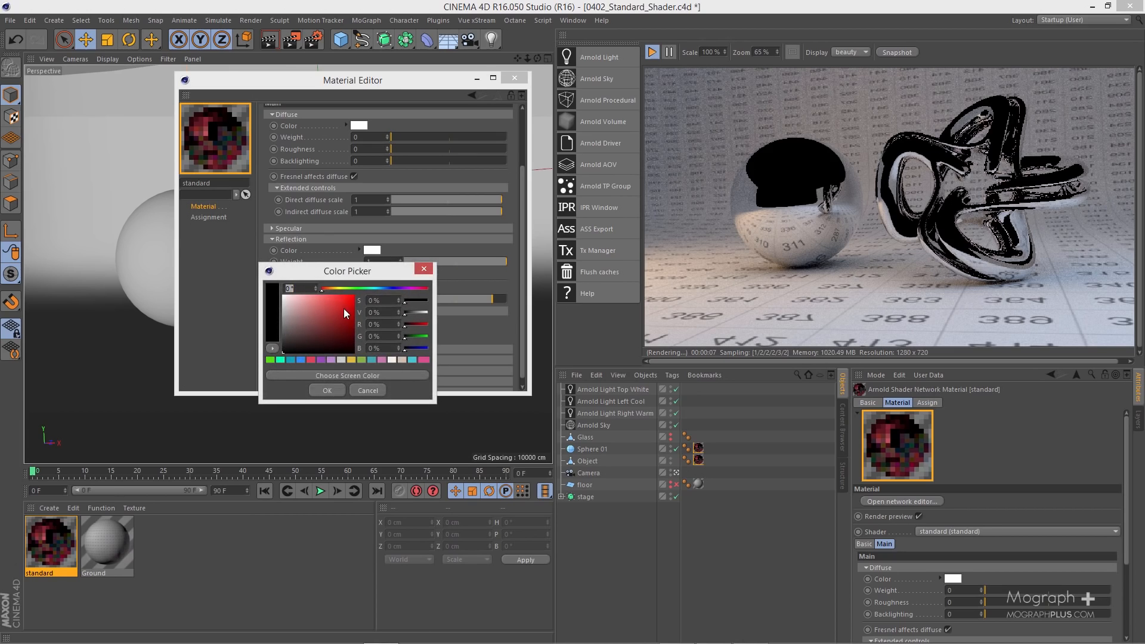
{"action": "left_click_drag", "start_coordinate": [337, 307], "coordinate": [352, 291]}
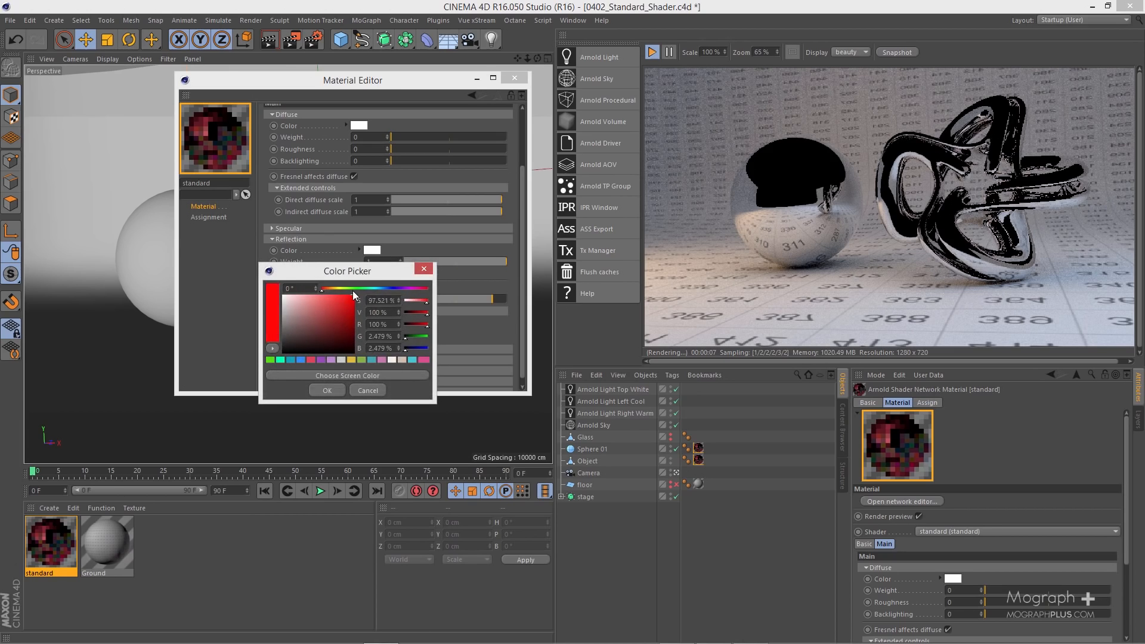
{"action": "left_click", "coordinate": [319, 389]}
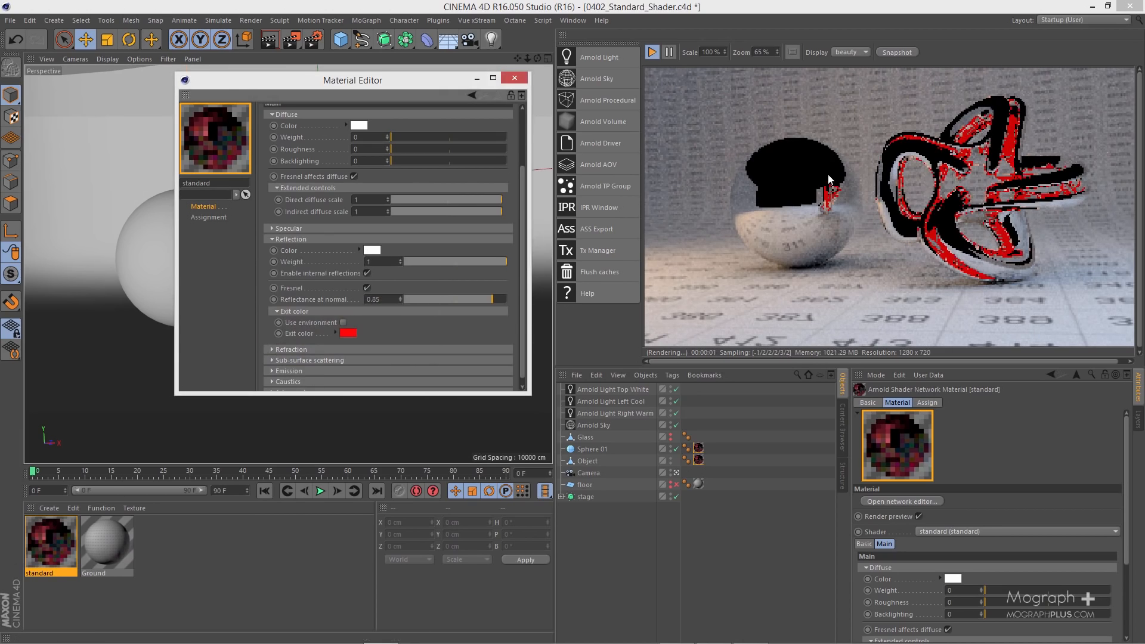
{"action": "scroll", "coordinate": [874, 239], "scroll_direction": "up", "scroll_amount": 2}
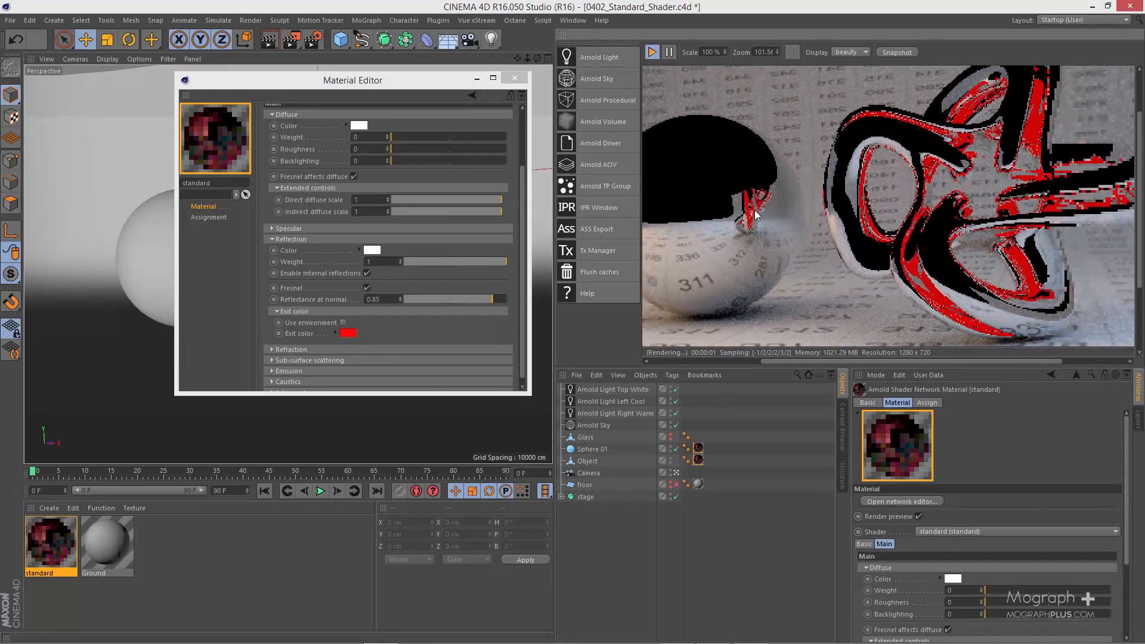
{"action": "scroll", "coordinate": [755, 215], "scroll_direction": "down", "scroll_amount": 2}
{"action": "scroll", "coordinate": [876, 225], "scroll_direction": "down", "scroll_amount": 1}
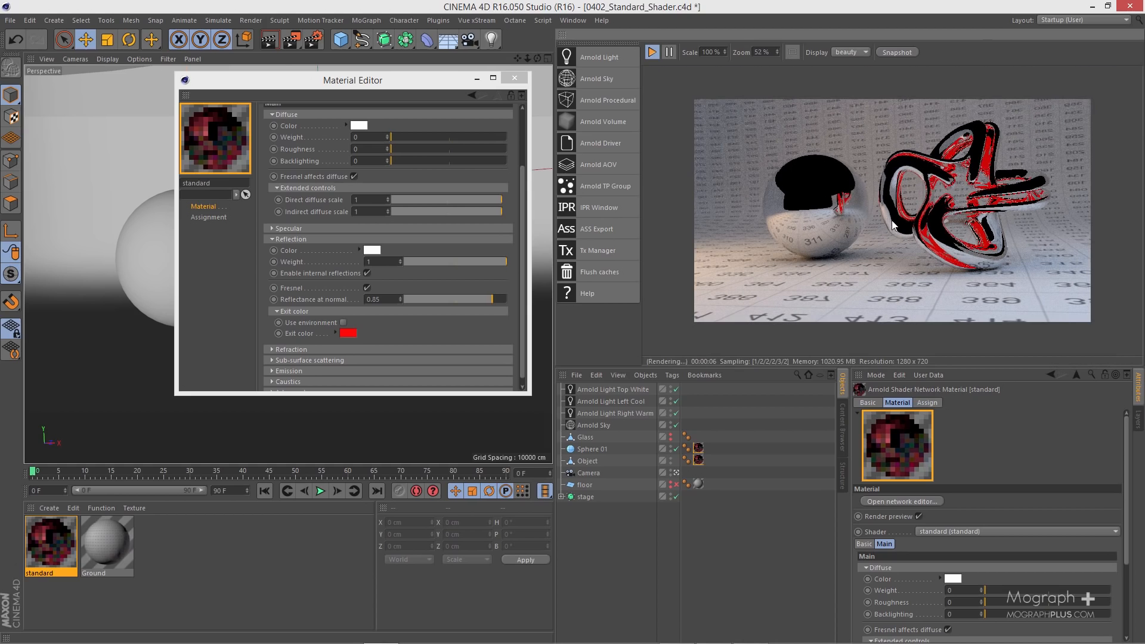
{"action": "scroll", "coordinate": [893, 226], "scroll_direction": "up", "scroll_amount": 1}
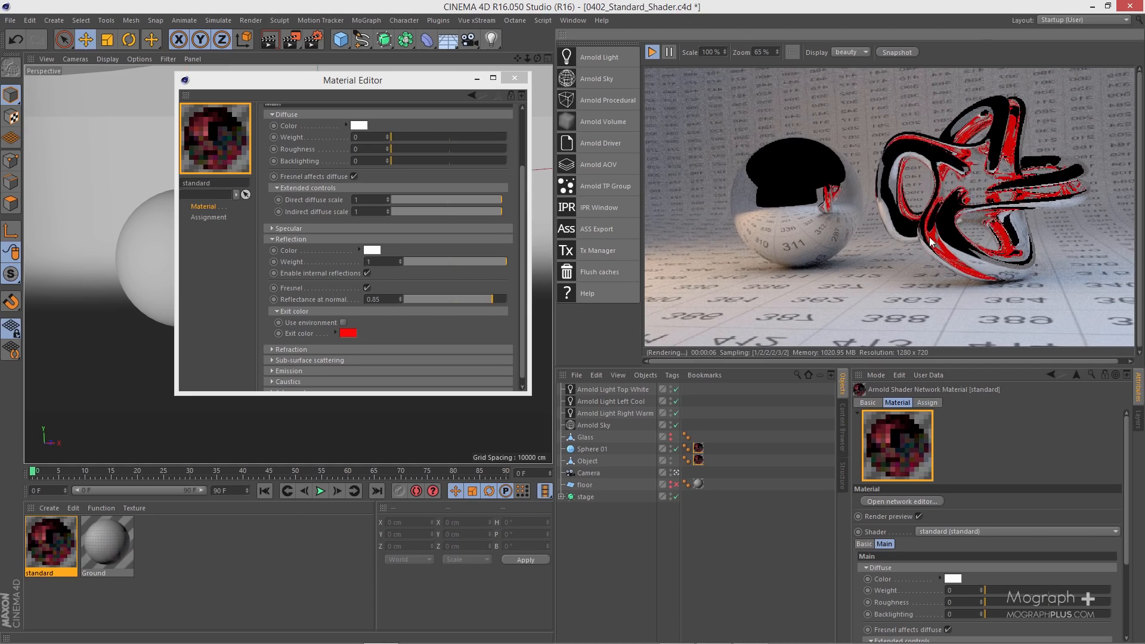
Step: Raise the Arnold renderer's reflection ray depth gradually to 11, reset it to 2, and close the render settings
{"action": "left_click", "coordinate": [315, 40]}
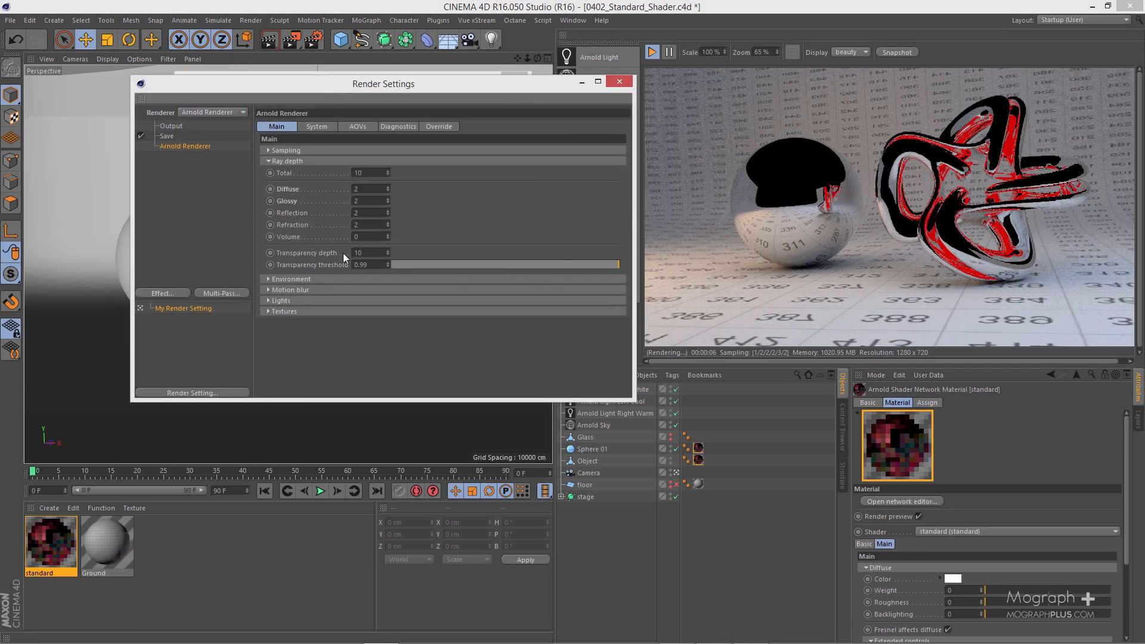
{"action": "left_click", "coordinate": [387, 211]}
{"action": "left_click", "coordinate": [388, 211]}
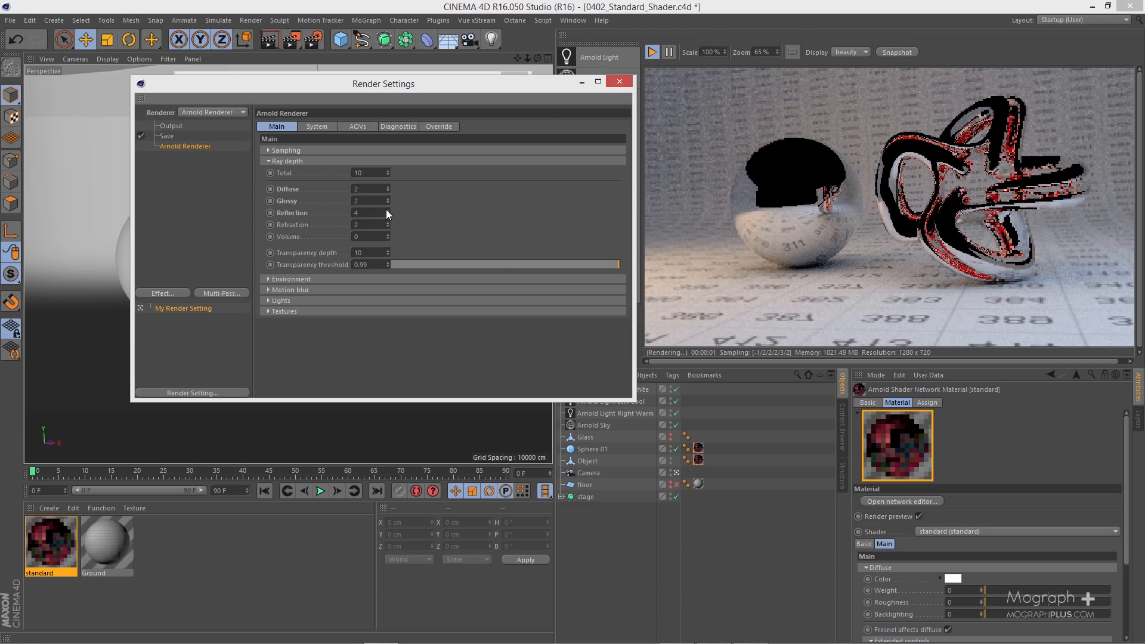
{"action": "left_click", "coordinate": [387, 210]}
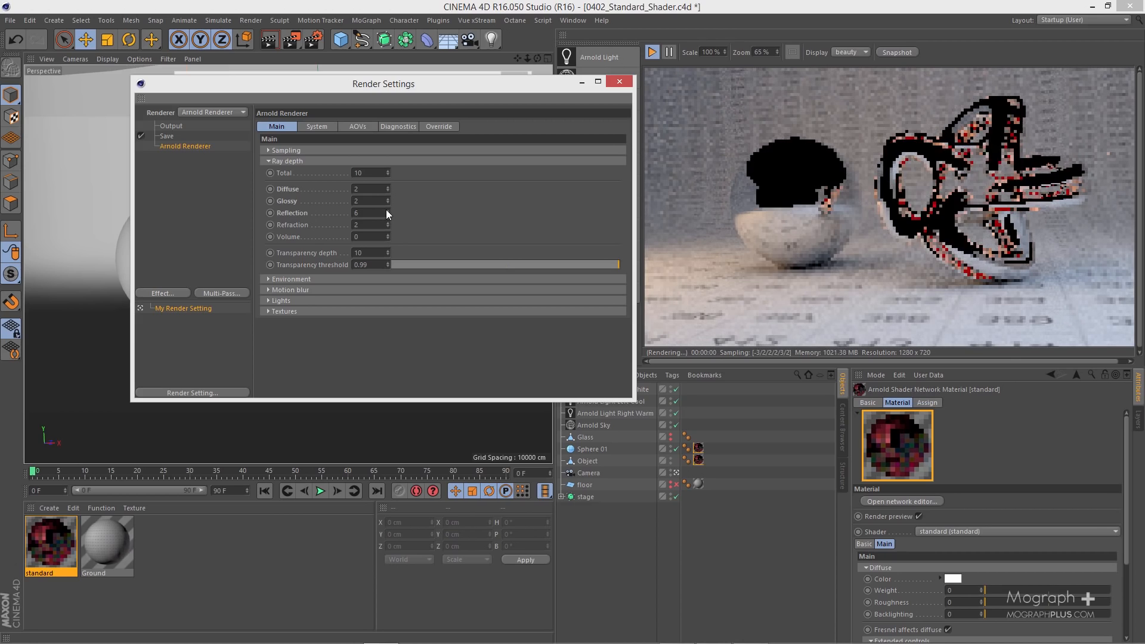
{"action": "left_click", "coordinate": [387, 210]}
{"action": "left_click", "coordinate": [386, 211]}
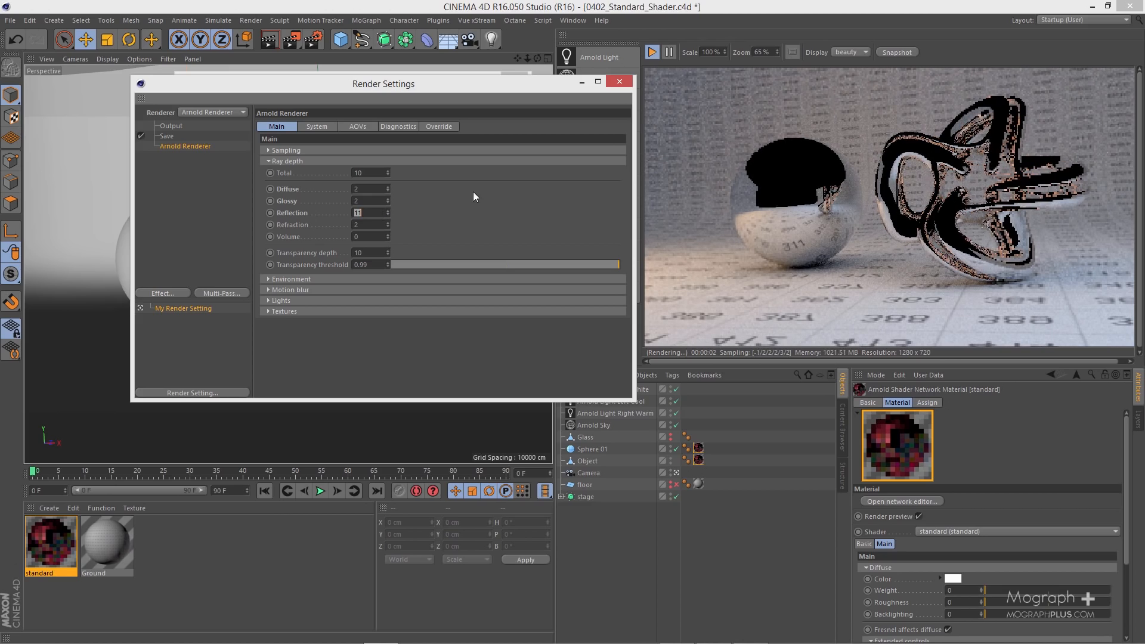
{"action": "type", "text": "2"}
{"action": "left_click", "coordinate": [619, 81]}
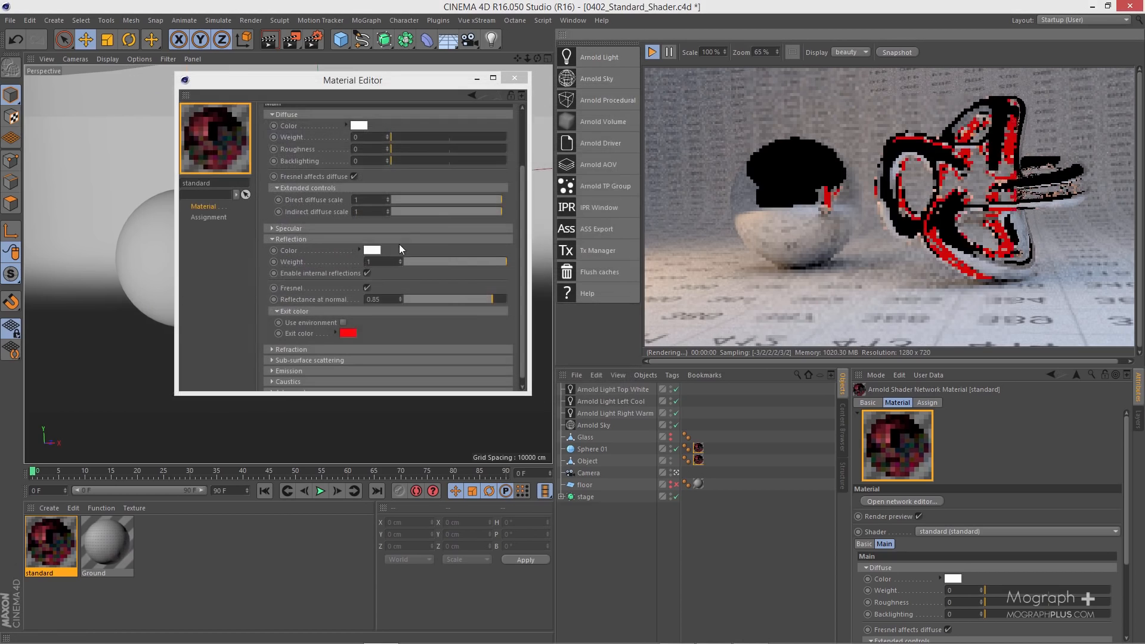
Step: Set the standard material's reflection exit color back to black
{"action": "left_click", "coordinate": [345, 332]}
{"action": "left_click_drag", "start_coordinate": [327, 330], "coordinate": [280, 381]}
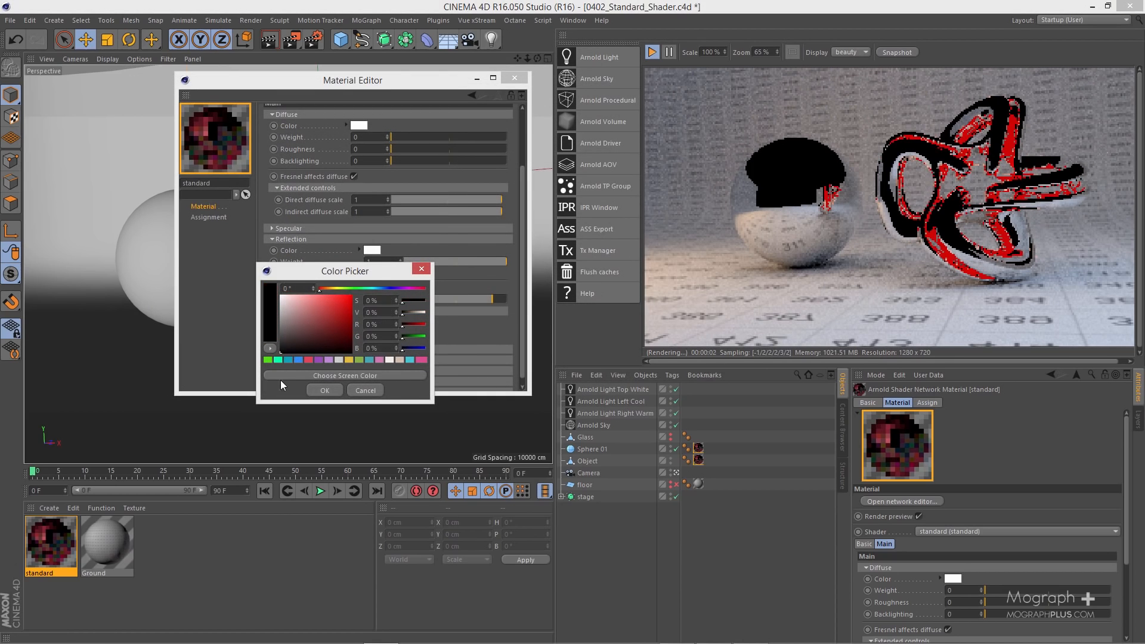
{"action": "left_click", "coordinate": [333, 391]}
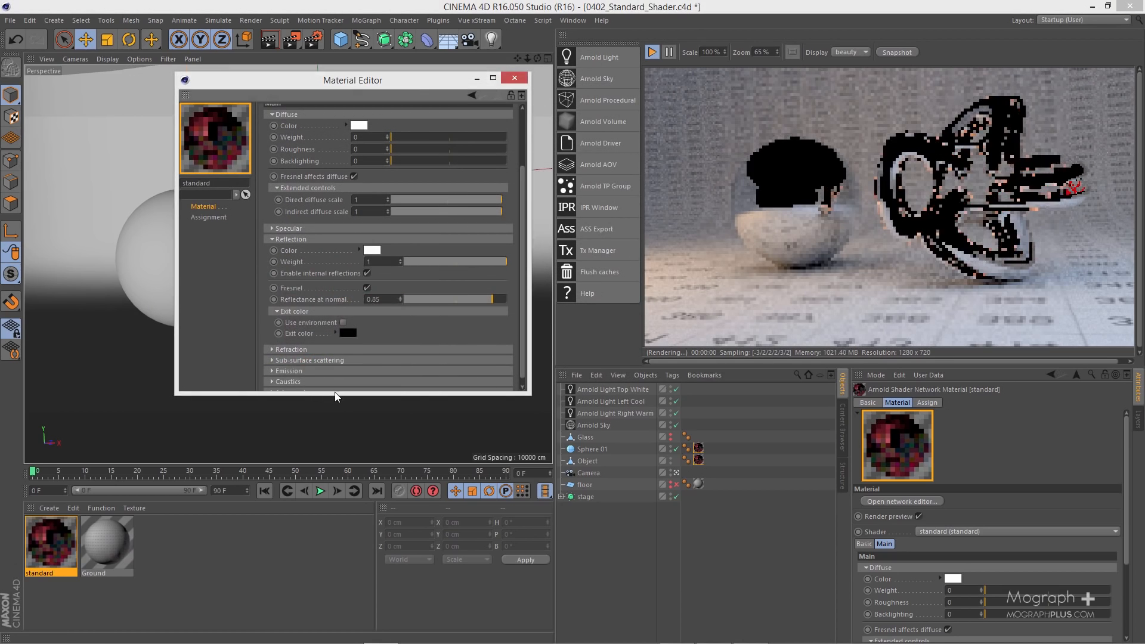
Step: Enable Use environment for the exit color and compare the render with Arnold Sky's Visible in reflections option switched on and off
{"action": "left_click", "coordinate": [343, 322]}
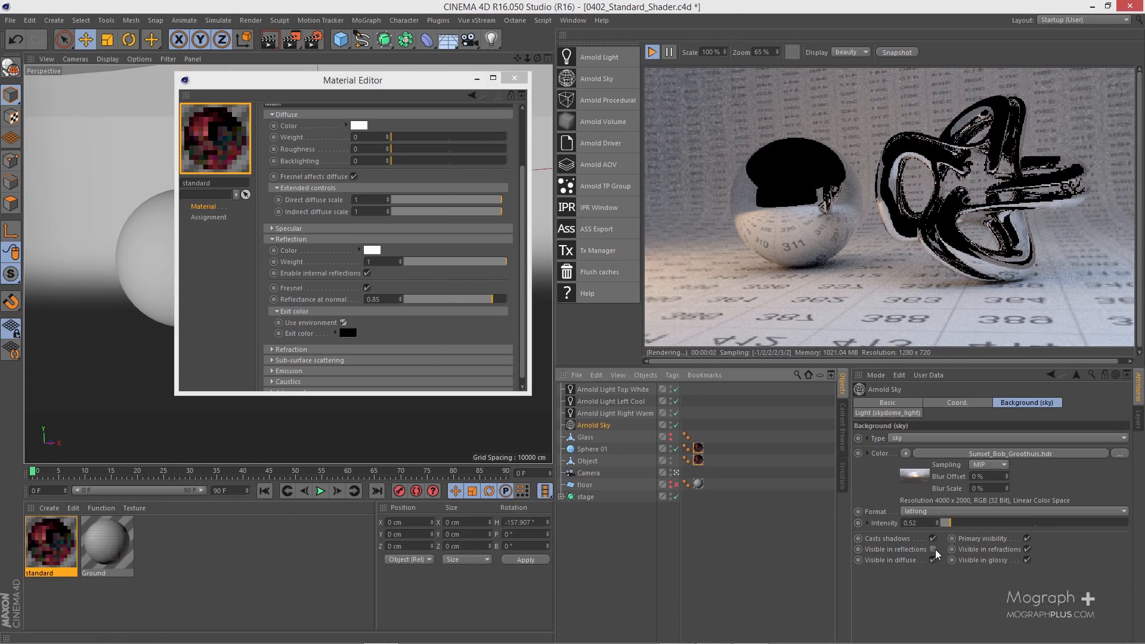
{"action": "left_click", "coordinate": [934, 549]}
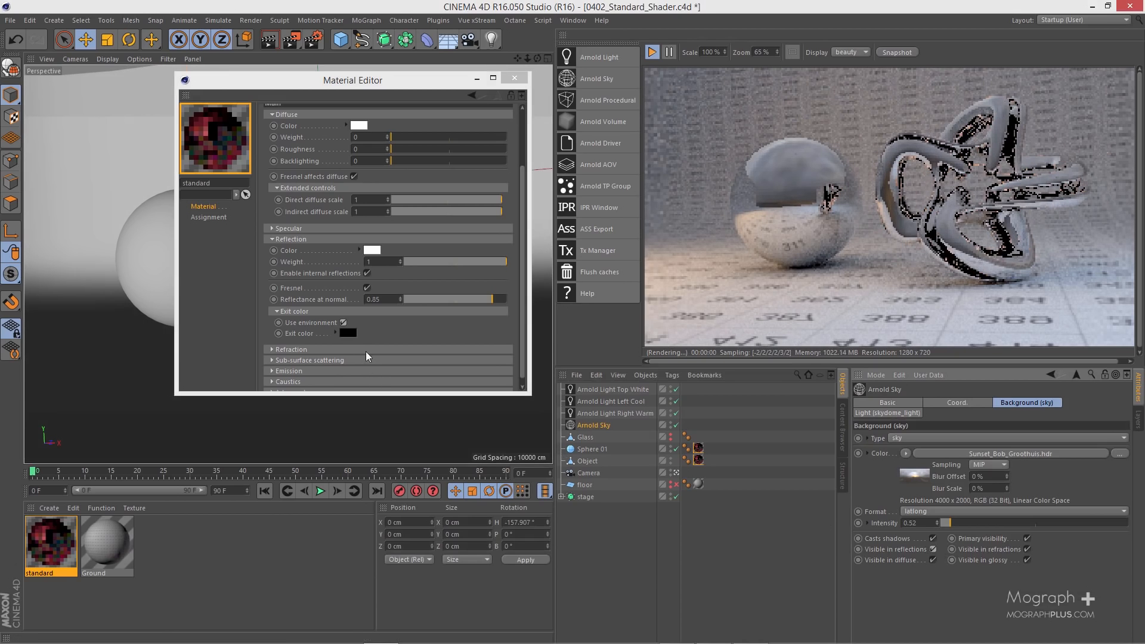
{"action": "left_click", "coordinate": [344, 323]}
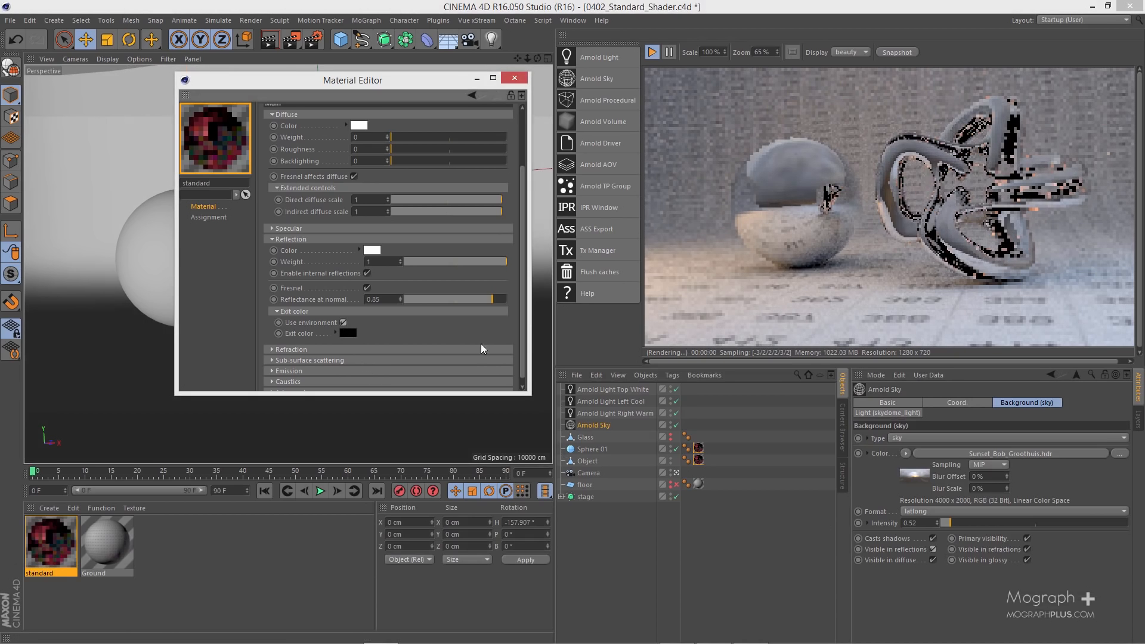
{"action": "left_click", "coordinate": [933, 549]}
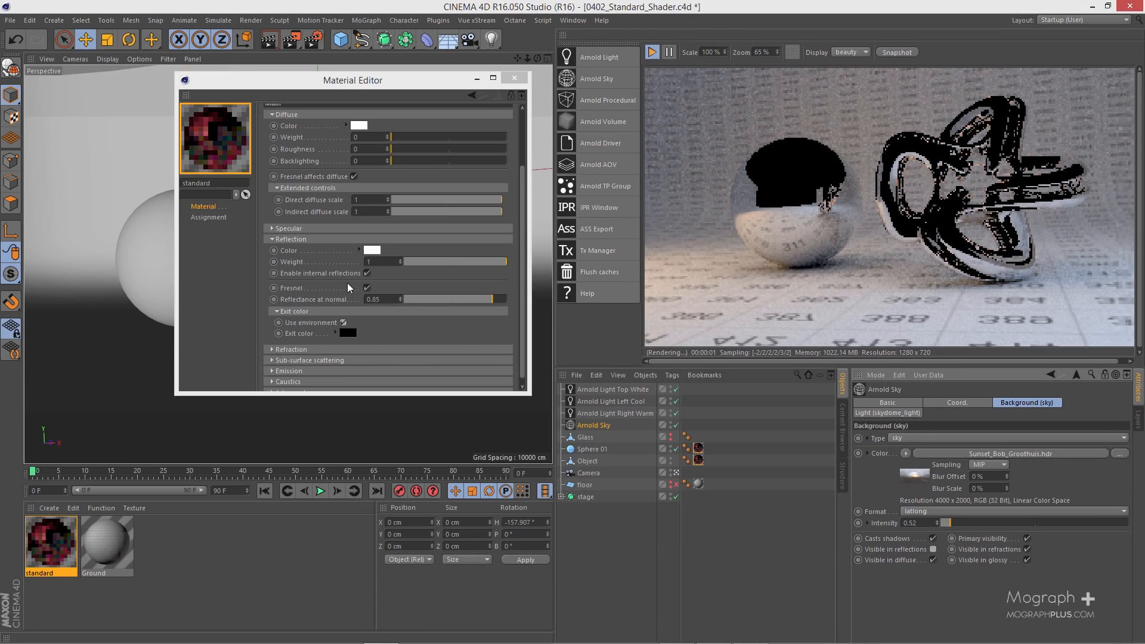
{"action": "left_click", "coordinate": [304, 325]}
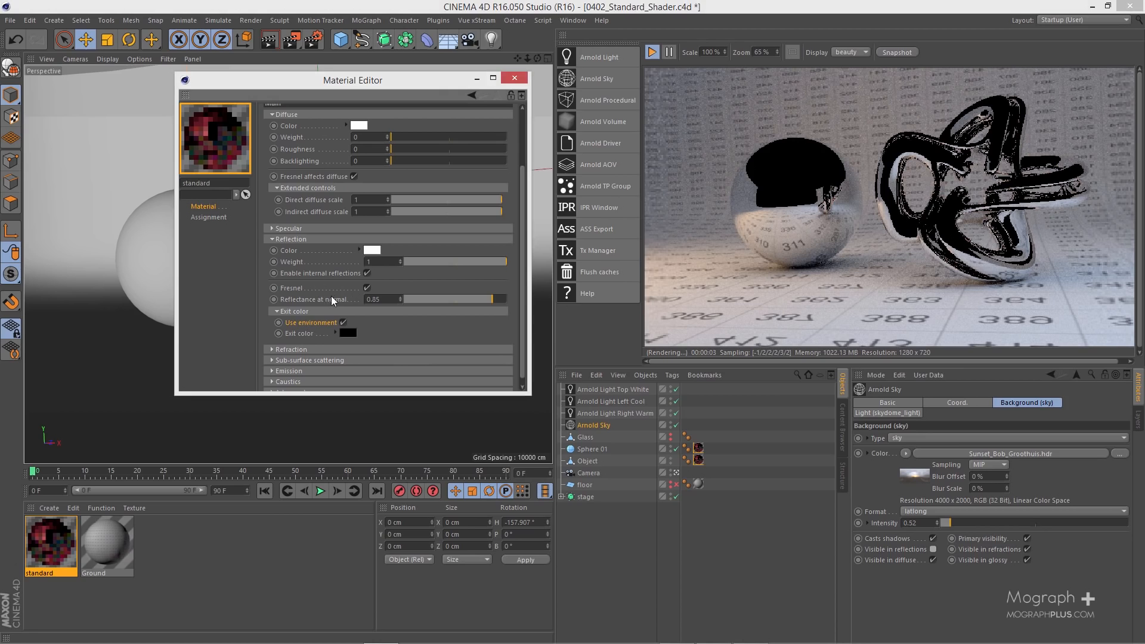
Step: Examine the standard material's specular parameters alongside its reflection parameters, with the diffuse section collapsed
{"action": "left_click", "coordinate": [292, 229]}
{"action": "scroll", "coordinate": [310, 209], "scroll_direction": "up", "scroll_amount": 3}
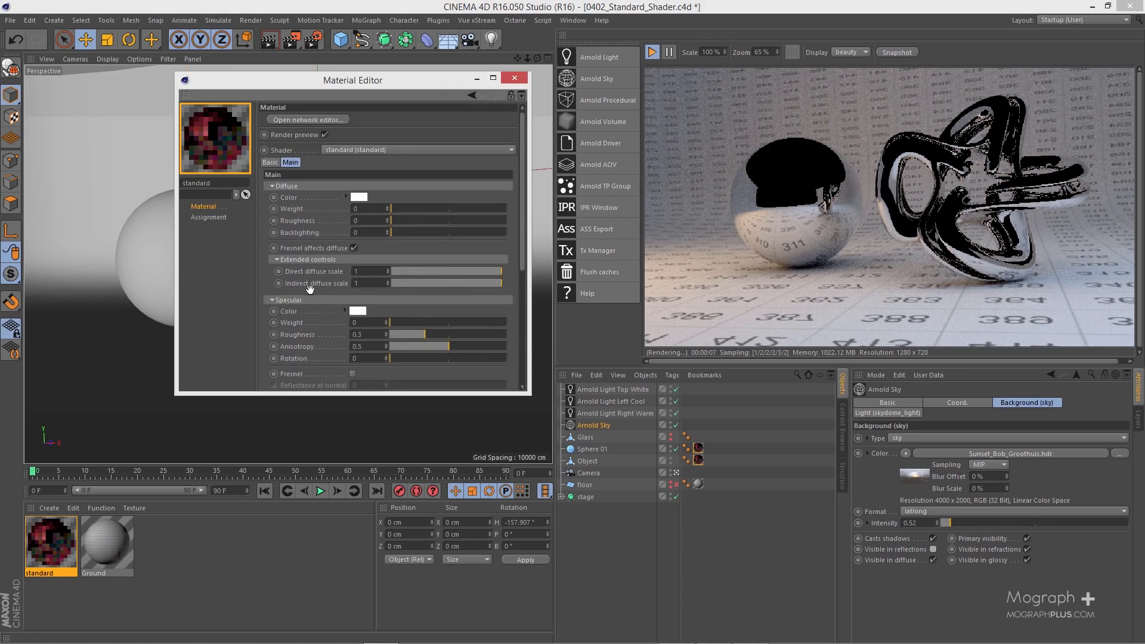
{"action": "left_click", "coordinate": [320, 188]}
{"action": "scroll", "coordinate": [311, 239], "scroll_direction": "down", "scroll_amount": 3}
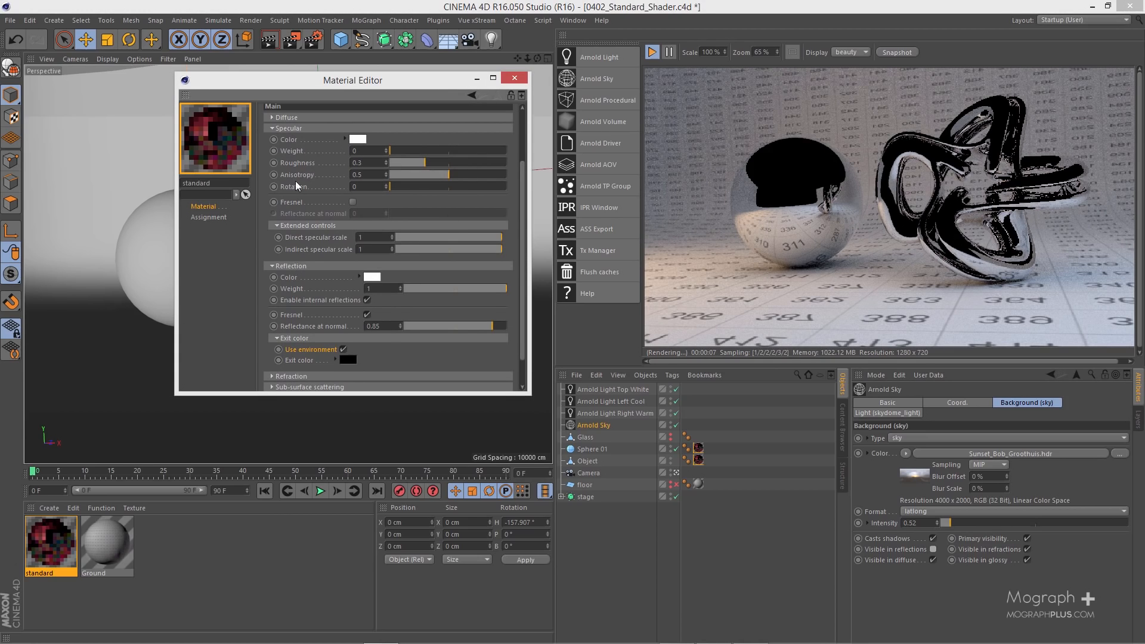
{"action": "left_click", "coordinate": [289, 127]}
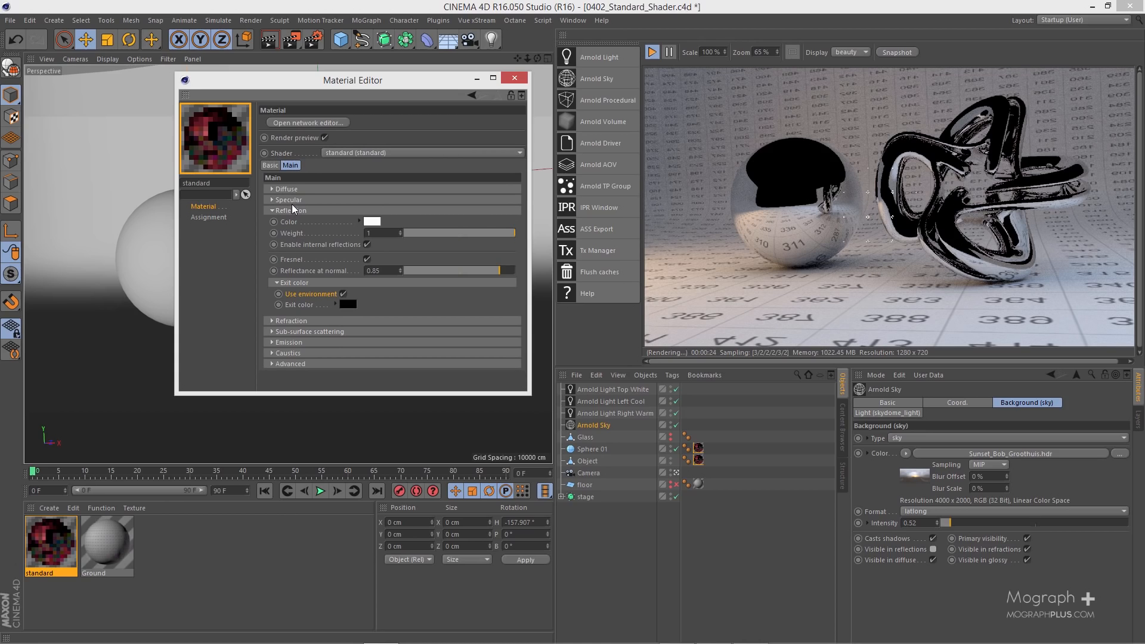
{"action": "left_click", "coordinate": [289, 200]}
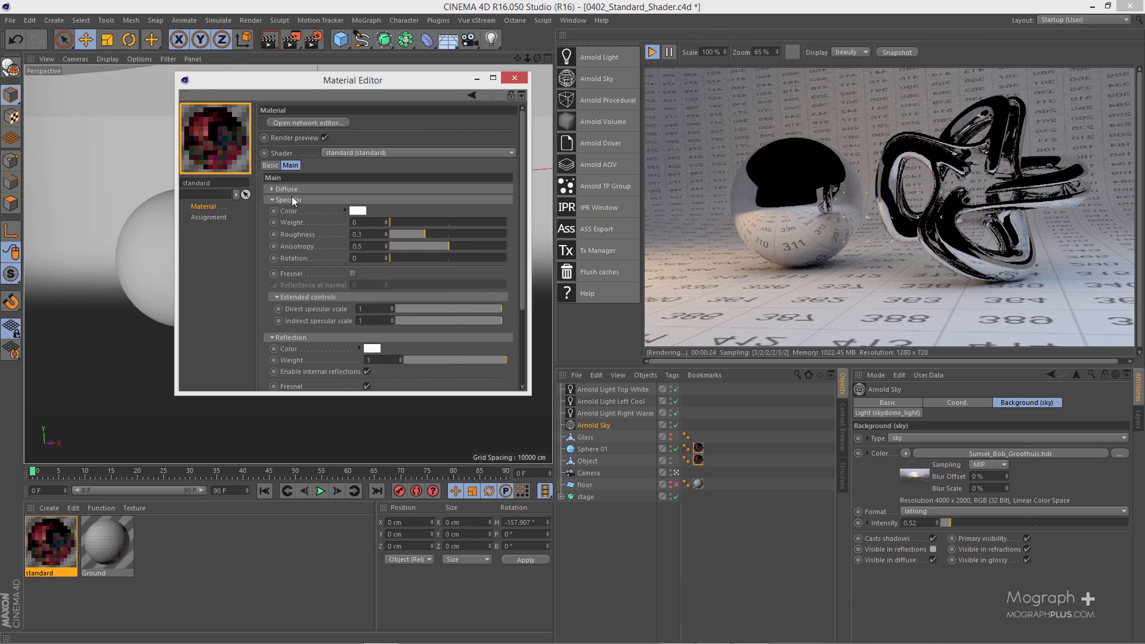
Step: Collapse the specular section, turn off Use environment for the reflection exit color, and close the material editor
{"action": "left_click", "coordinate": [293, 200]}
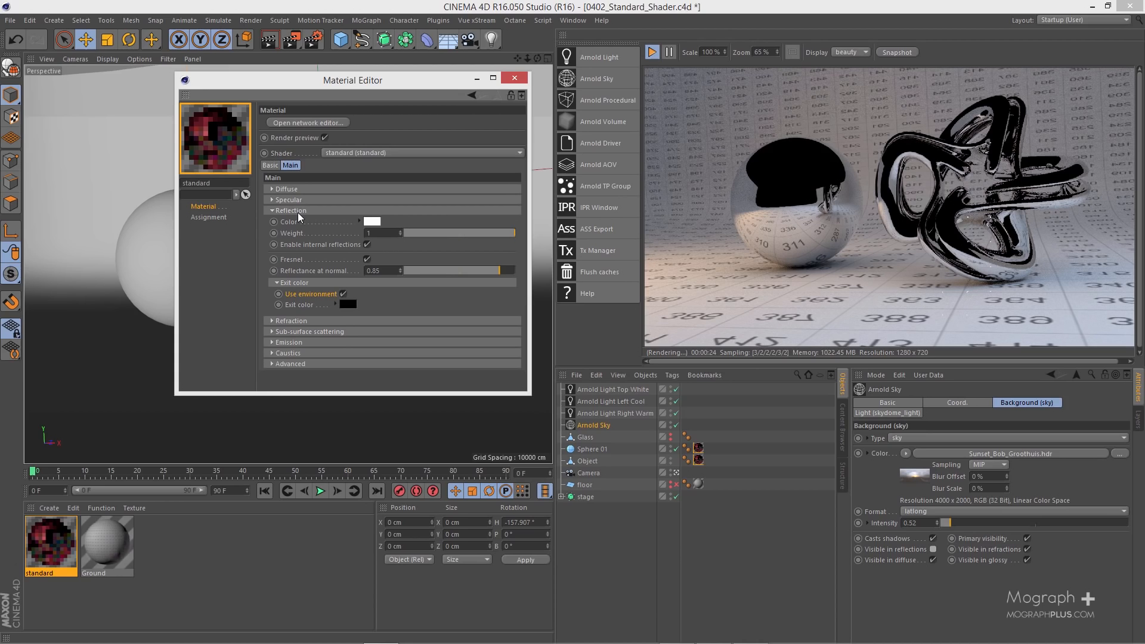
{"action": "left_click", "coordinate": [344, 295]}
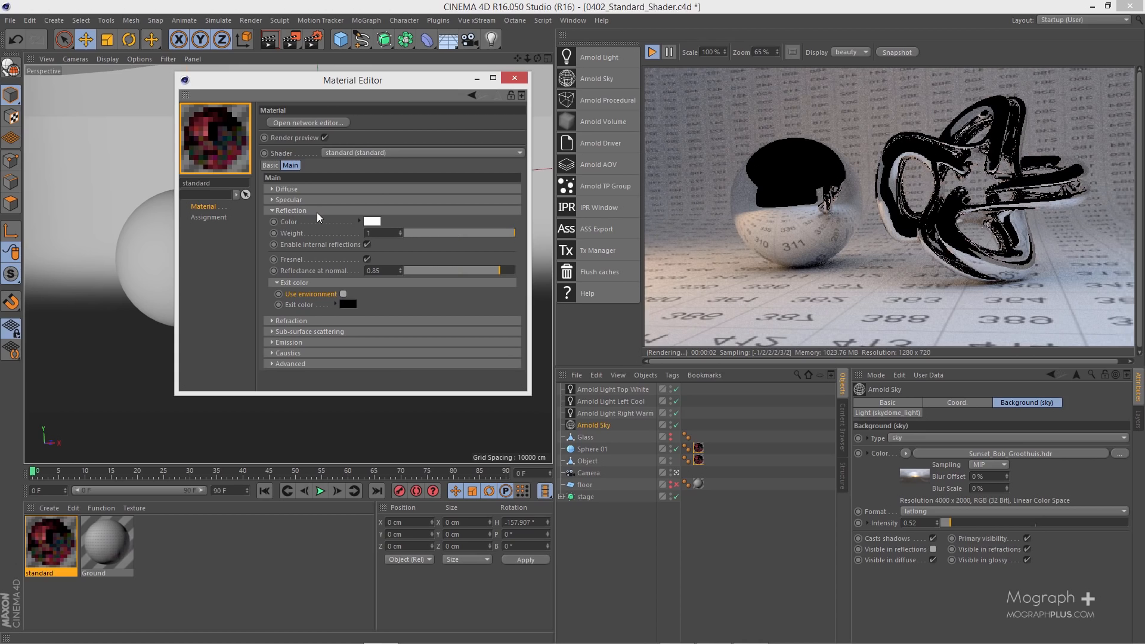
{"action": "left_click", "coordinate": [517, 77]}
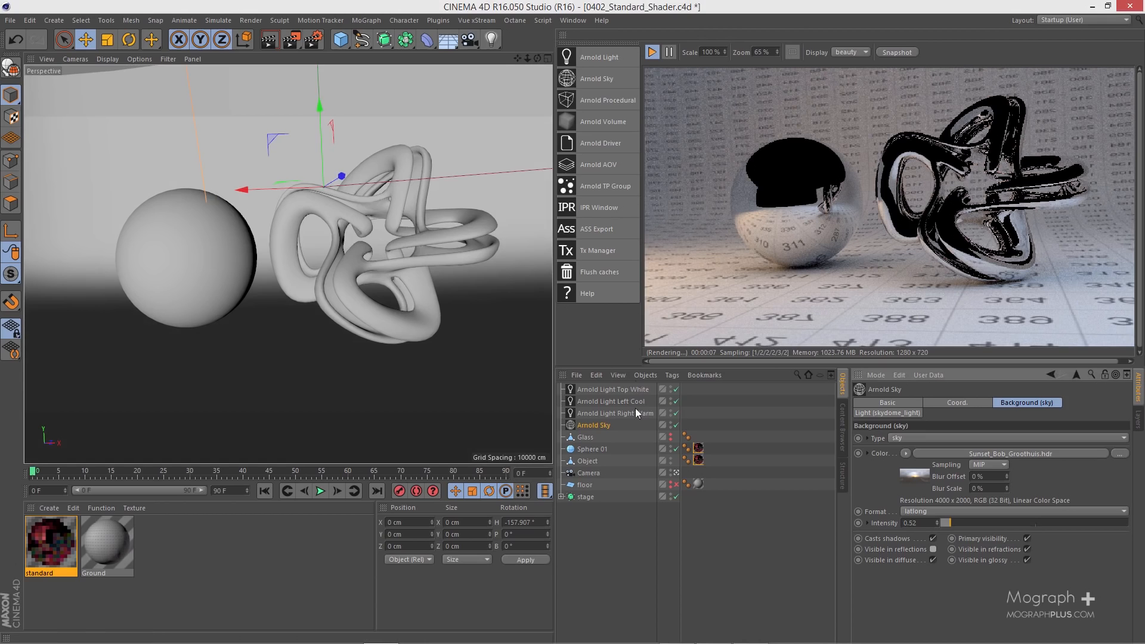
Step: Unhide the Glass object and delete the standard material together with its leftover texture tags on Sphere 01 and Object
{"action": "left_click", "coordinate": [668, 437]}
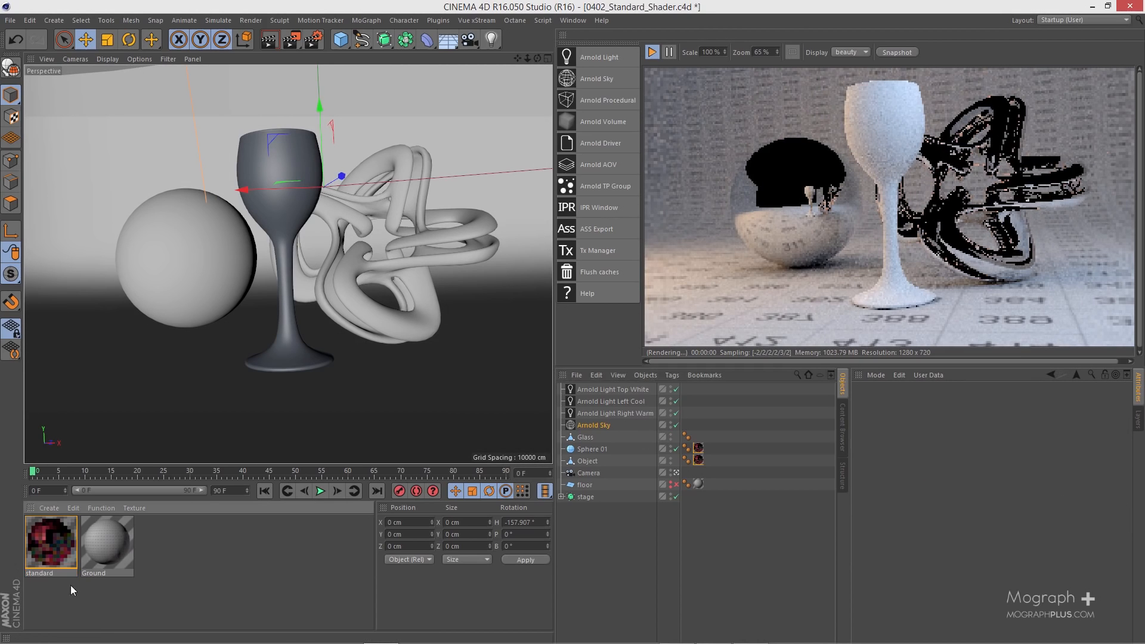
{"action": "left_click", "coordinate": [66, 564]}
{"action": "key", "text": "Delete"}
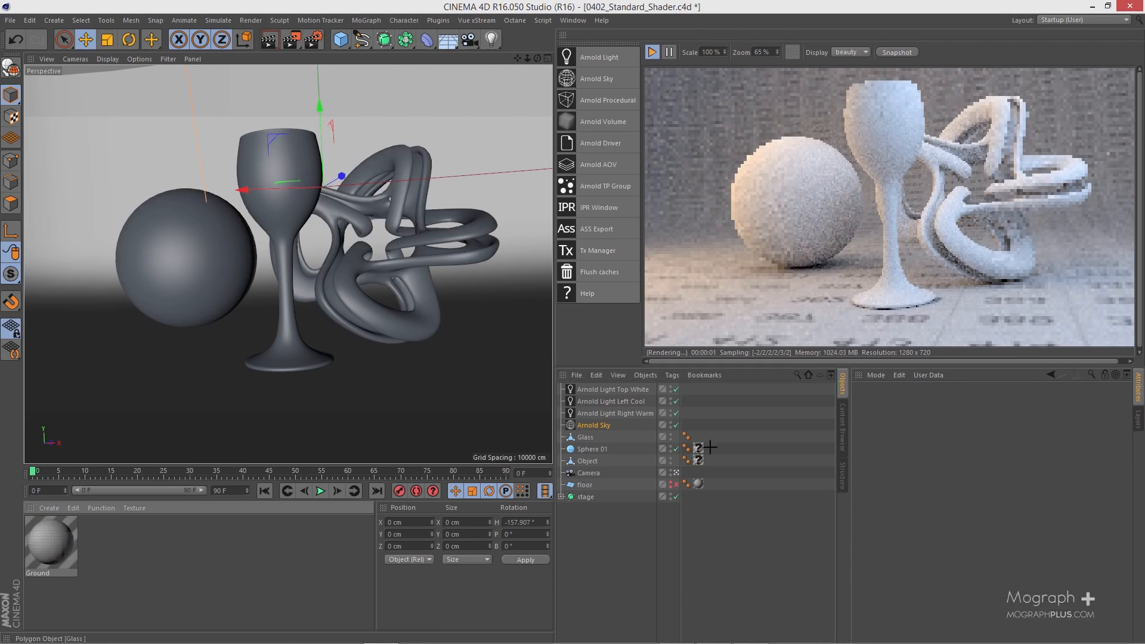
{"action": "left_click_drag", "start_coordinate": [704, 443], "coordinate": [693, 473]}
{"action": "key", "text": "Delete"}
{"action": "scroll", "coordinate": [709, 276], "scroll_direction": "down", "scroll_amount": 2}
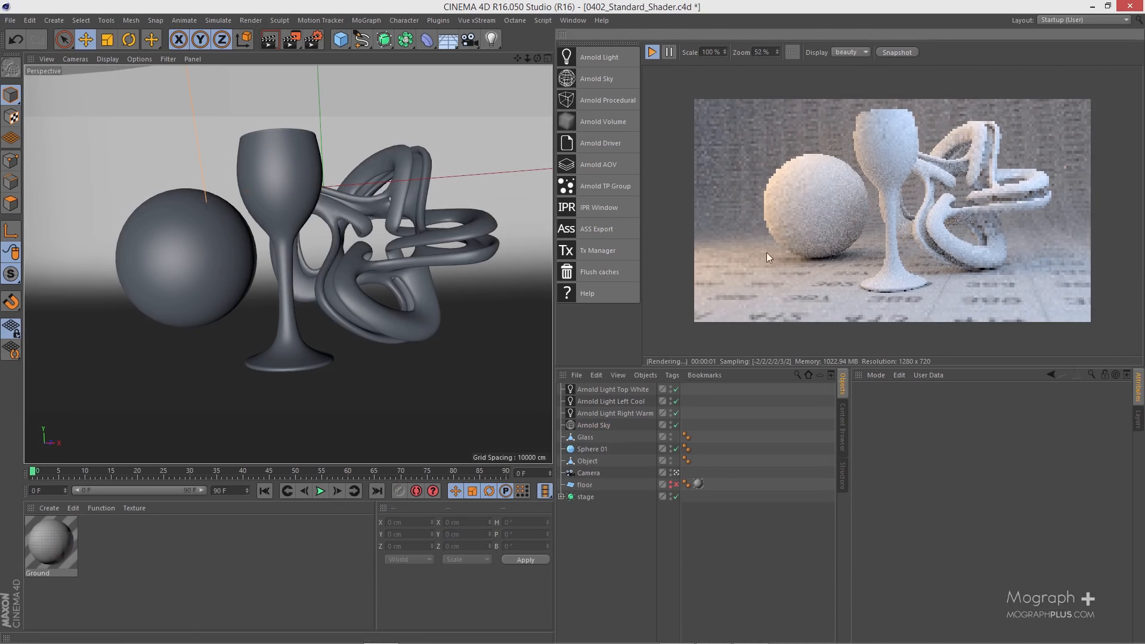
Step: Create an Arnold standard surface material with a pink diffuse color and apply it to the sphere
{"action": "left_click", "coordinate": [49, 507]}
{"action": "mouse_move", "coordinate": [79, 553]}
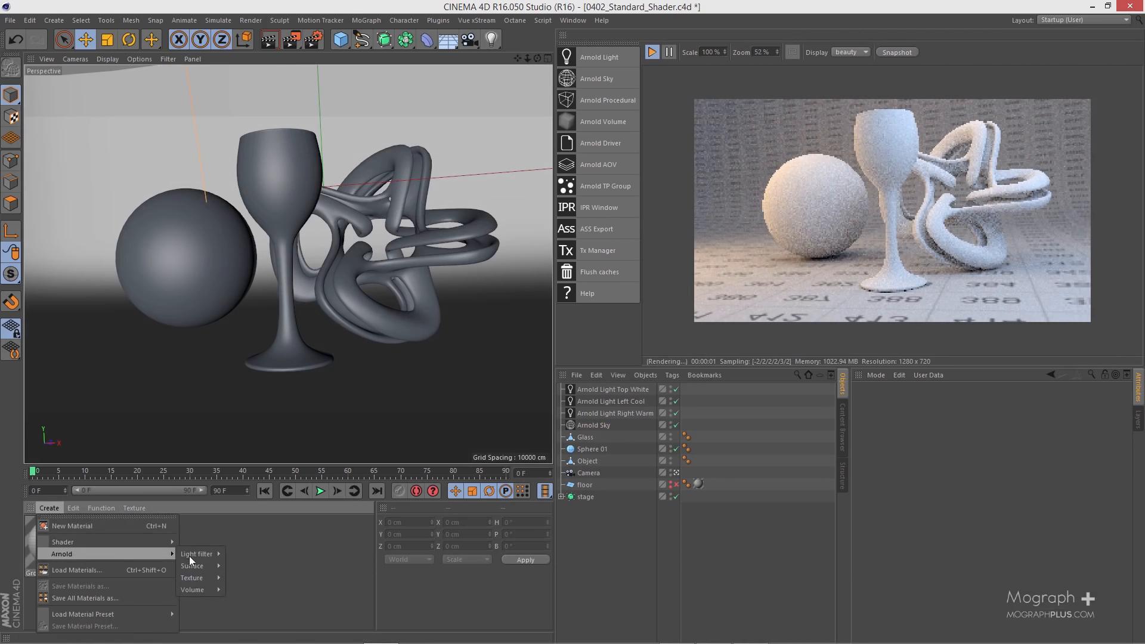
{"action": "mouse_move", "coordinate": [188, 556]}
{"action": "left_click", "coordinate": [258, 608]}
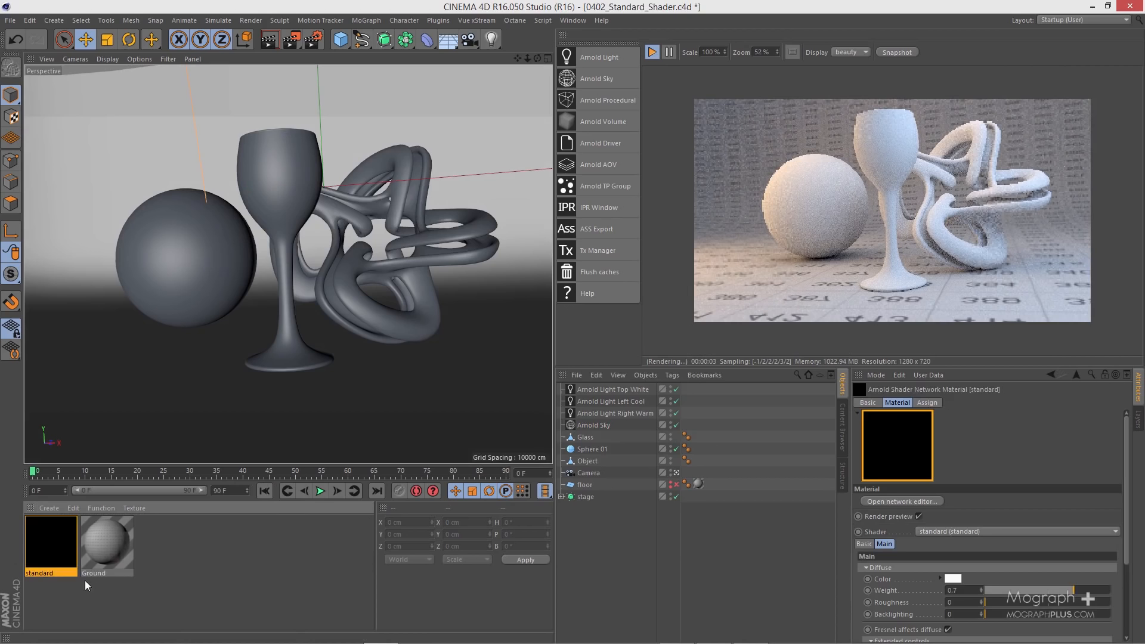
{"action": "double_click", "coordinate": [49, 553]}
{"action": "left_click", "coordinate": [359, 201]}
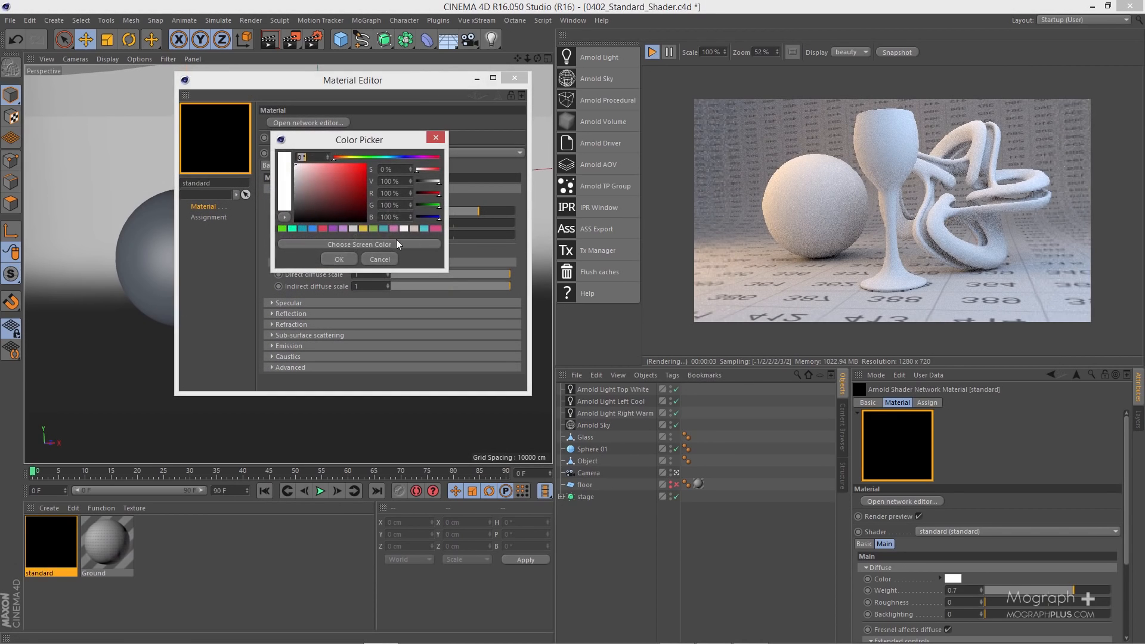
{"action": "left_click", "coordinate": [435, 229]}
{"action": "left_click", "coordinate": [347, 260]}
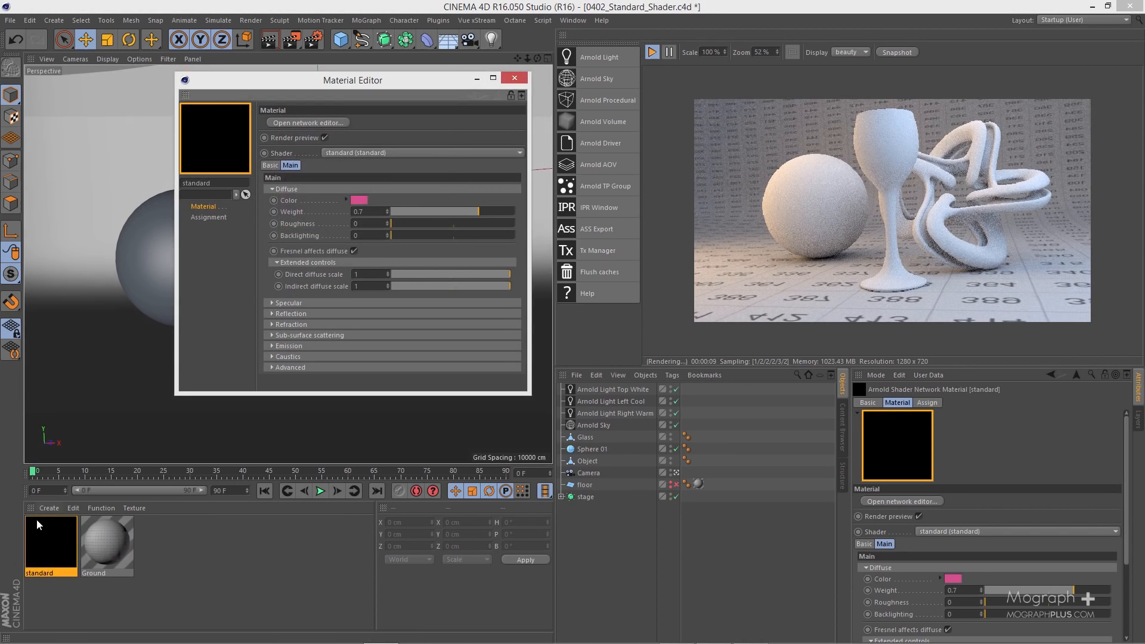
{"action": "left_click_drag", "start_coordinate": [37, 518], "coordinate": [114, 315]}
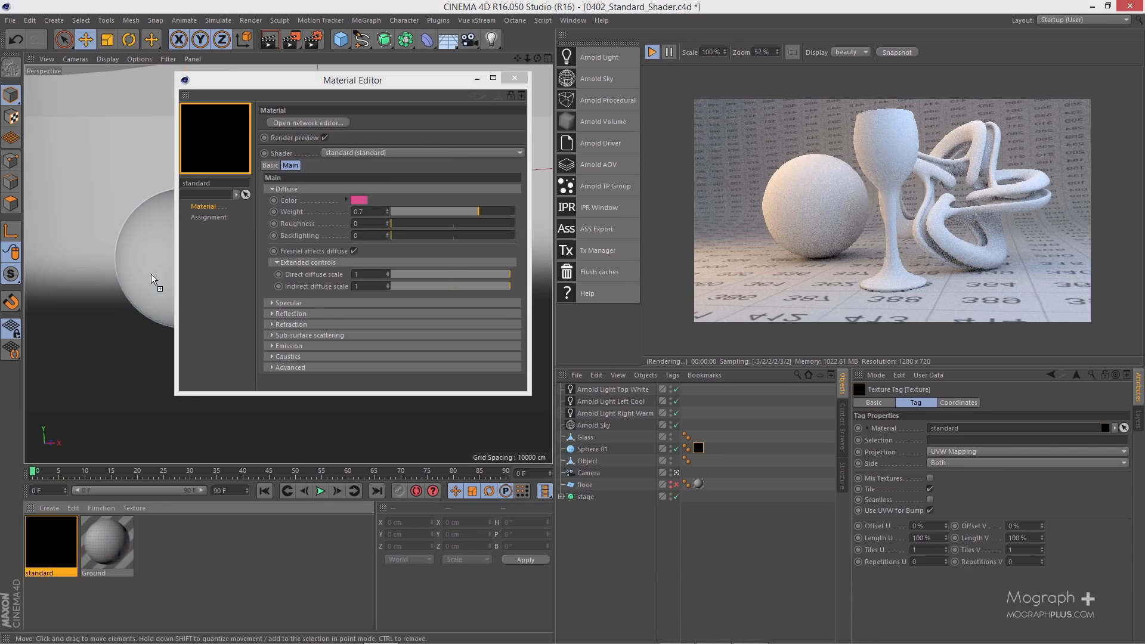
{"action": "left_click", "coordinate": [478, 79]}
Step: Duplicate the pink material with a turquoise diffuse color and apply the copy to the knot-shaped object
{"action": "left_click_drag", "start_coordinate": [30, 553], "coordinate": [30, 536]}
{"action": "double_click", "coordinate": [41, 538]}
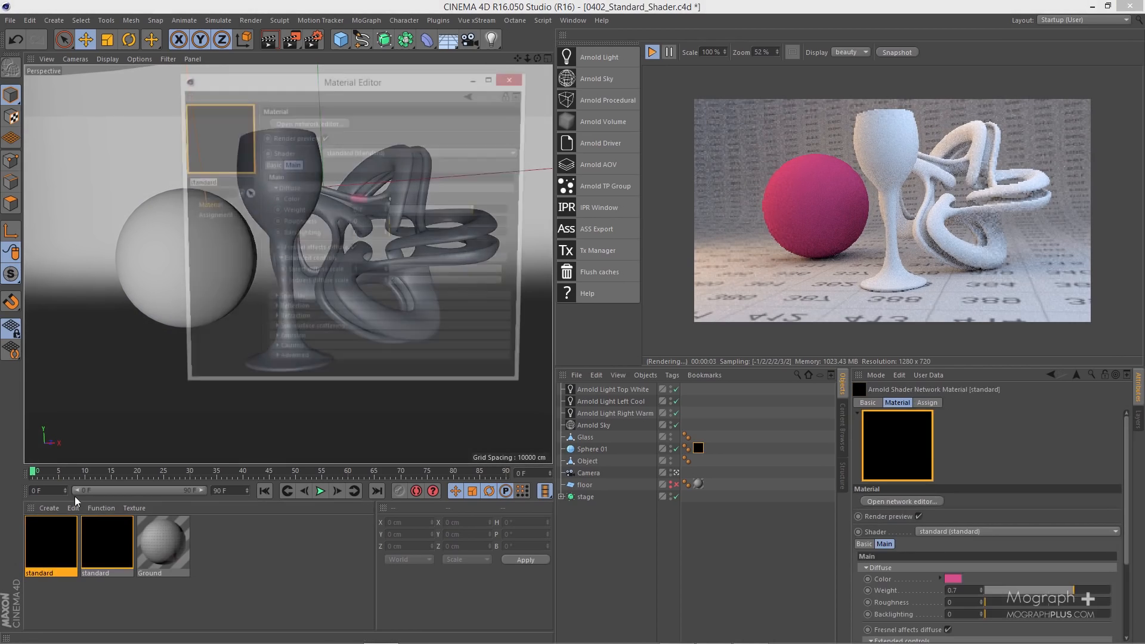
{"action": "left_click", "coordinate": [363, 203]}
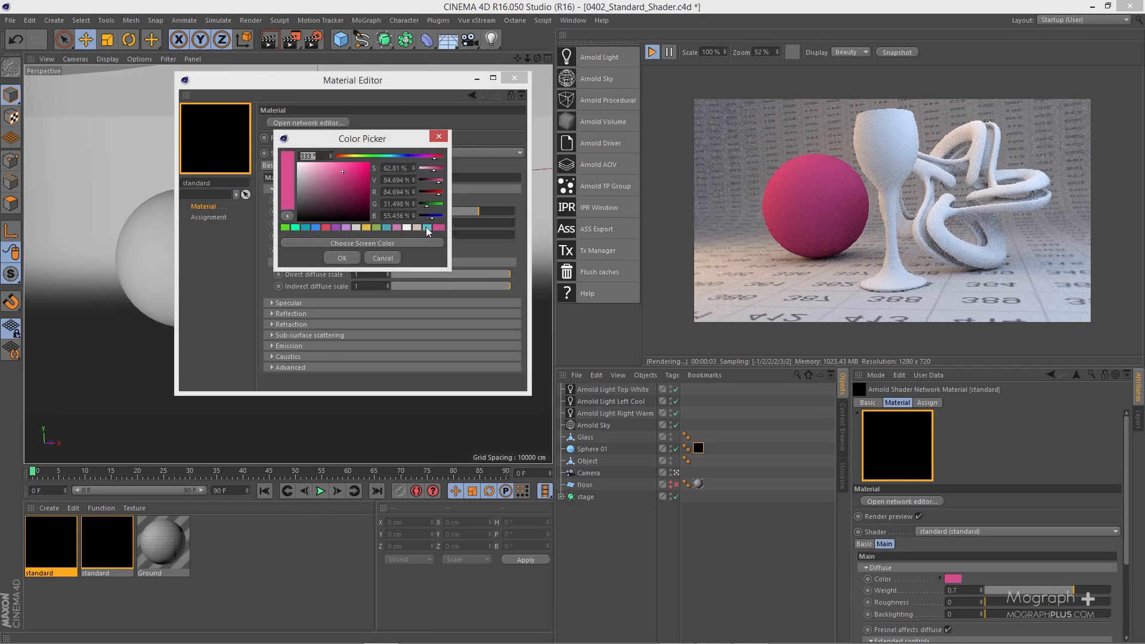
{"action": "left_click", "coordinate": [427, 228]}
{"action": "left_click", "coordinate": [351, 259]}
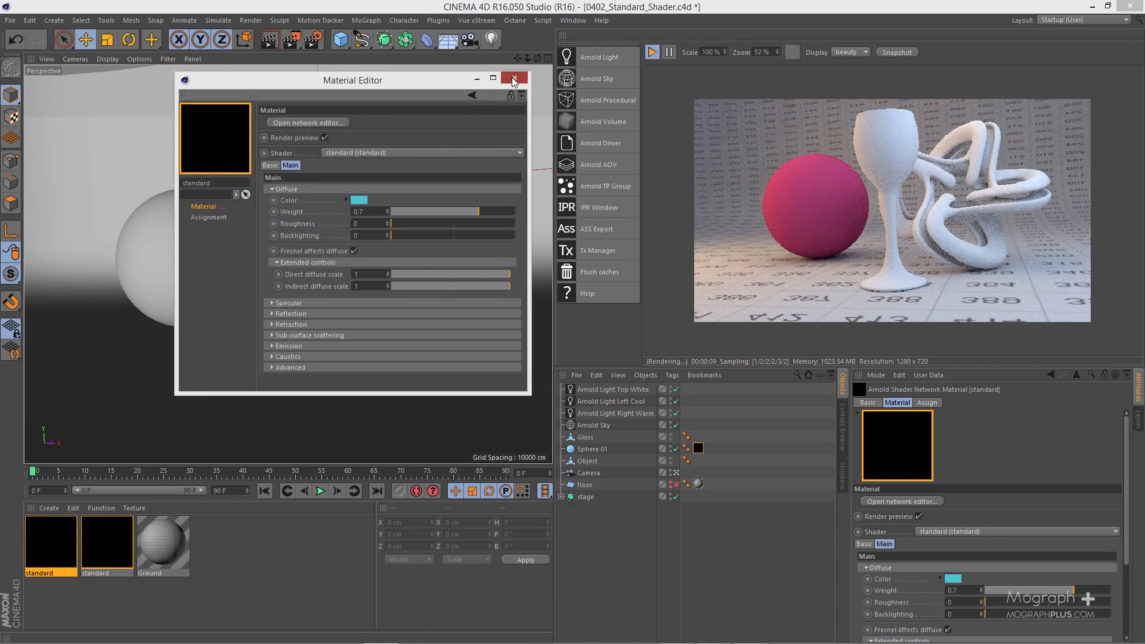
{"action": "left_click", "coordinate": [514, 80]}
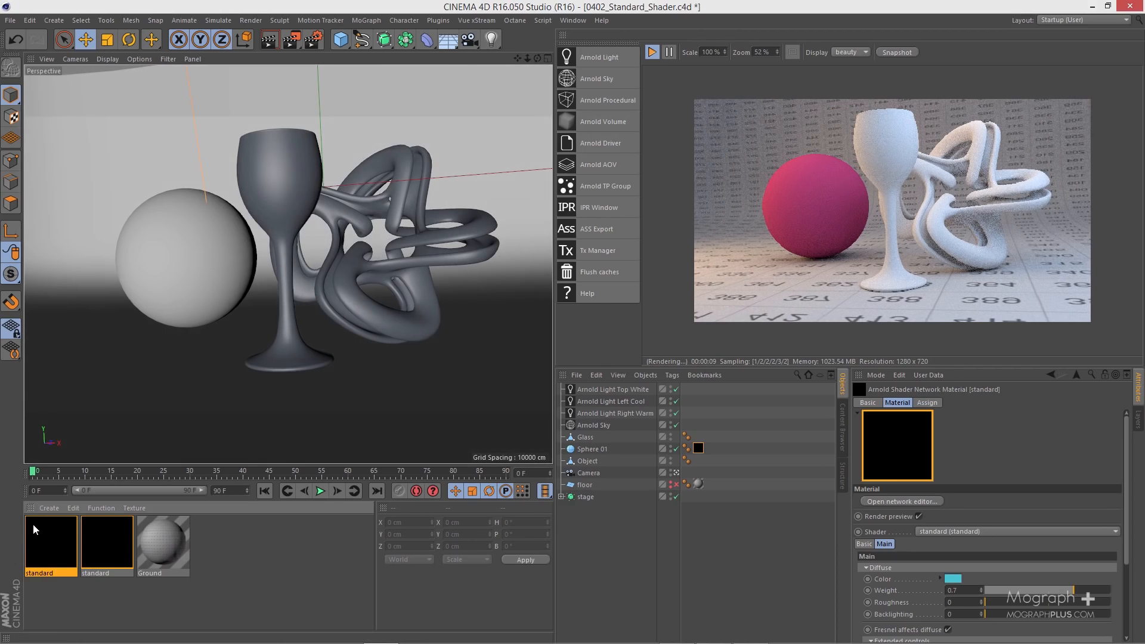
{"action": "left_click_drag", "start_coordinate": [51, 543], "coordinate": [353, 326]}
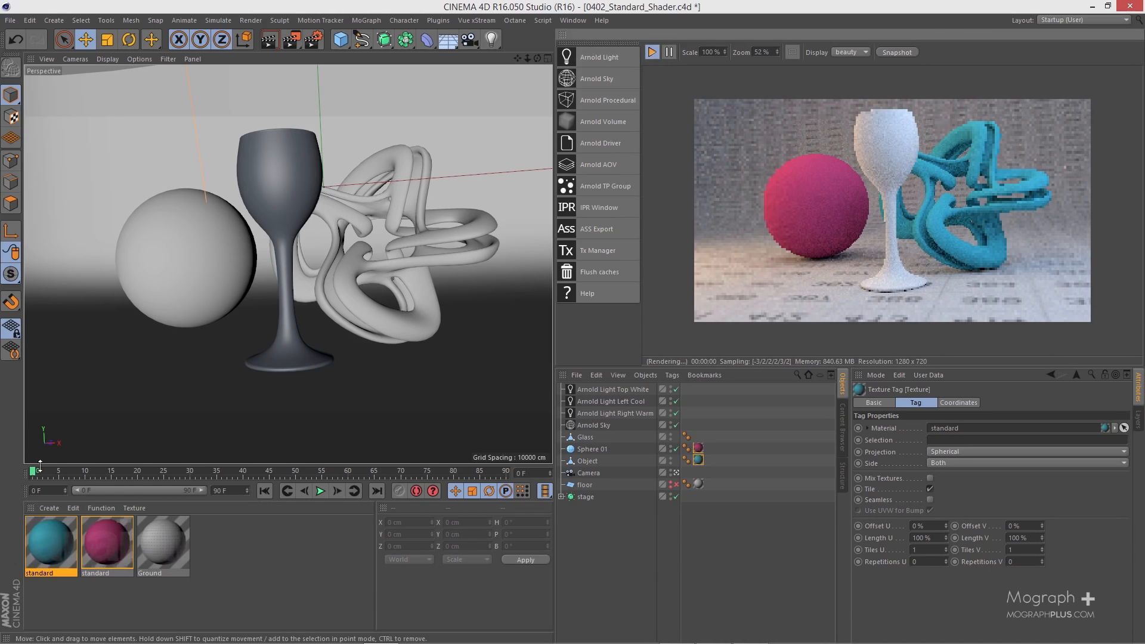
Step: Create another Arnold standard surface material named glass and apply it to the wine glass
{"action": "left_click", "coordinate": [38, 510]}
{"action": "mouse_move", "coordinate": [82, 556]}
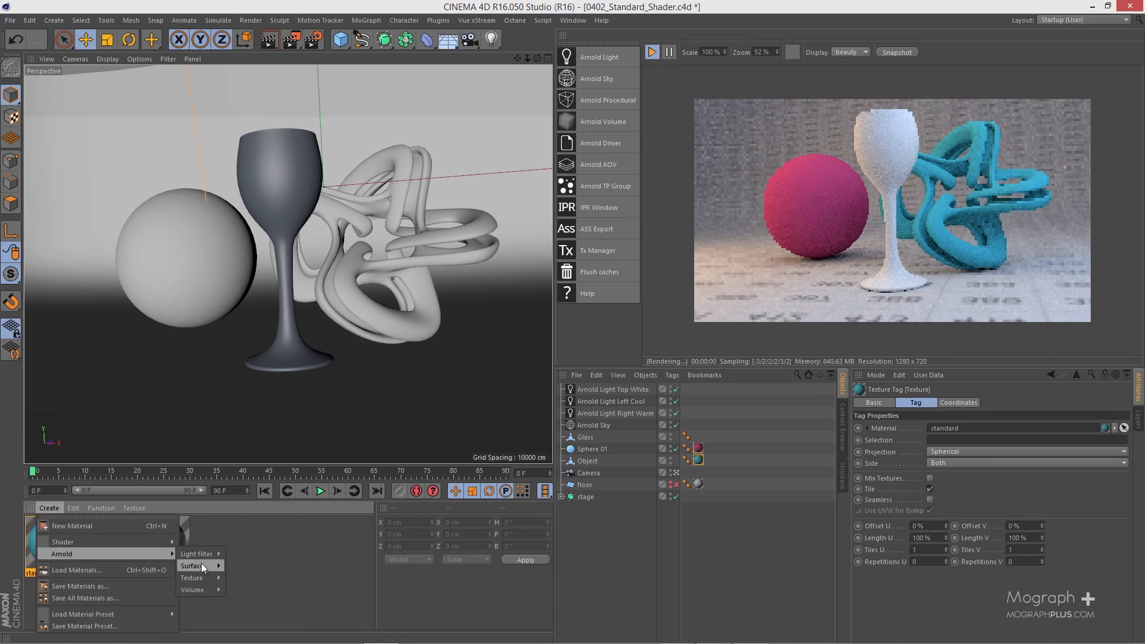
{"action": "mouse_move", "coordinate": [202, 566]}
{"action": "left_click", "coordinate": [266, 610]}
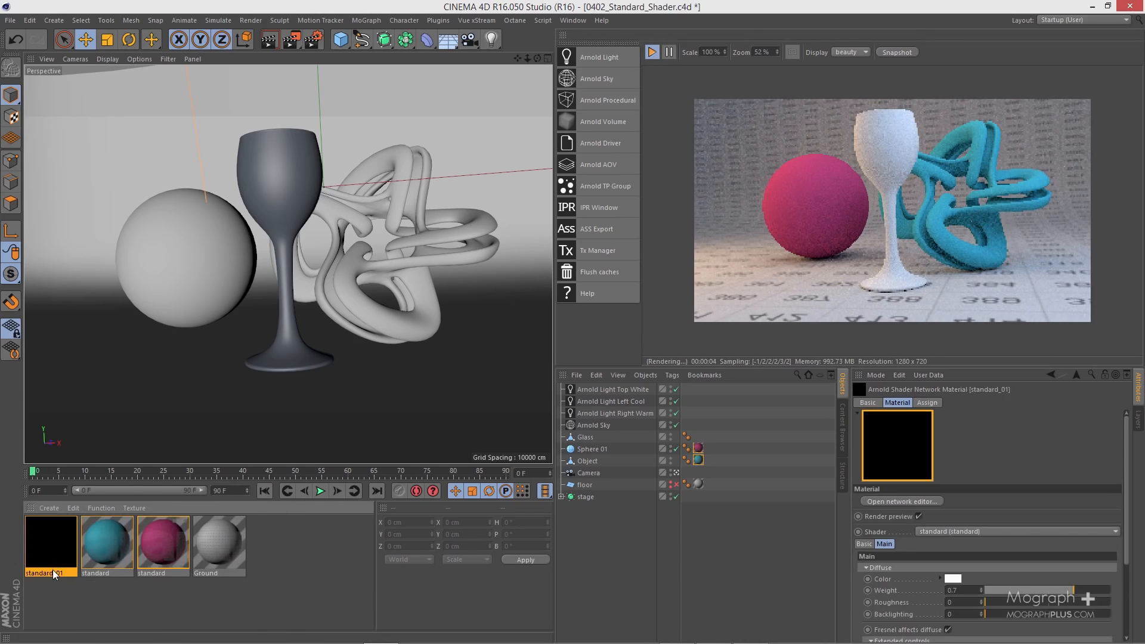
{"action": "double_click", "coordinate": [52, 572]}
{"action": "type", "text": "glas"}
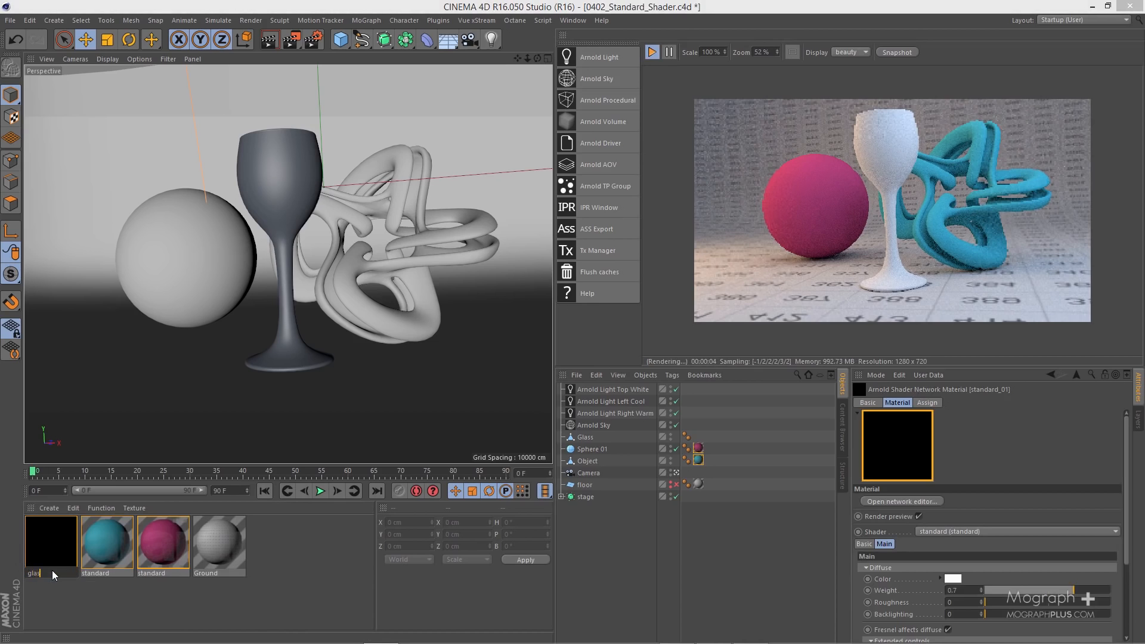
{"action": "type", "text": "s"}
{"action": "key", "text": "Return"}
{"action": "left_click_drag", "start_coordinate": [52, 570], "coordinate": [272, 262]}
Step: Set the glass material's diffuse weight to 0, specular weight to 1 and specular roughness to 0.15, with specular Fresnel enabled
{"action": "double_click", "coordinate": [51, 542]}
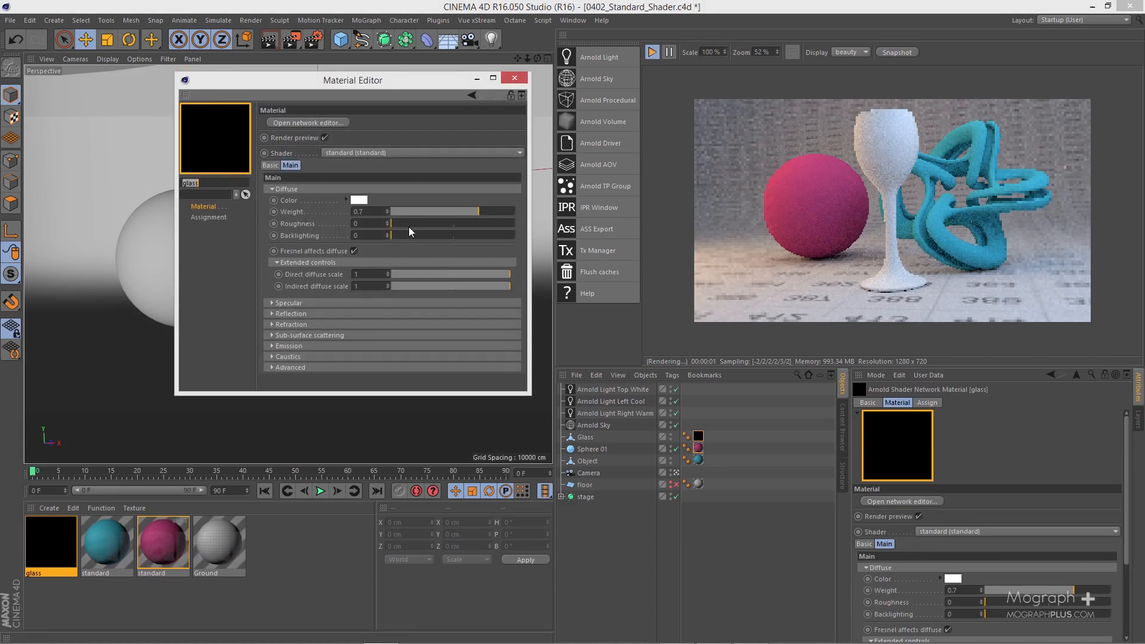
{"action": "left_click", "coordinate": [349, 189]}
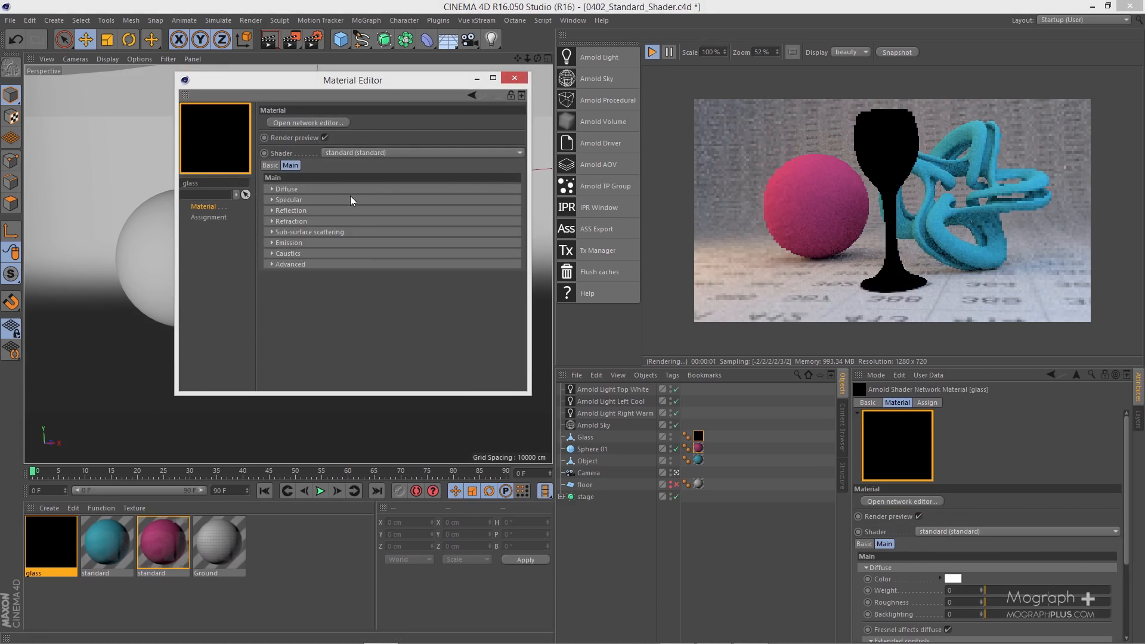
{"action": "left_click", "coordinate": [355, 199]}
{"action": "left_click_drag", "start_coordinate": [486, 223], "coordinate": [509, 223]}
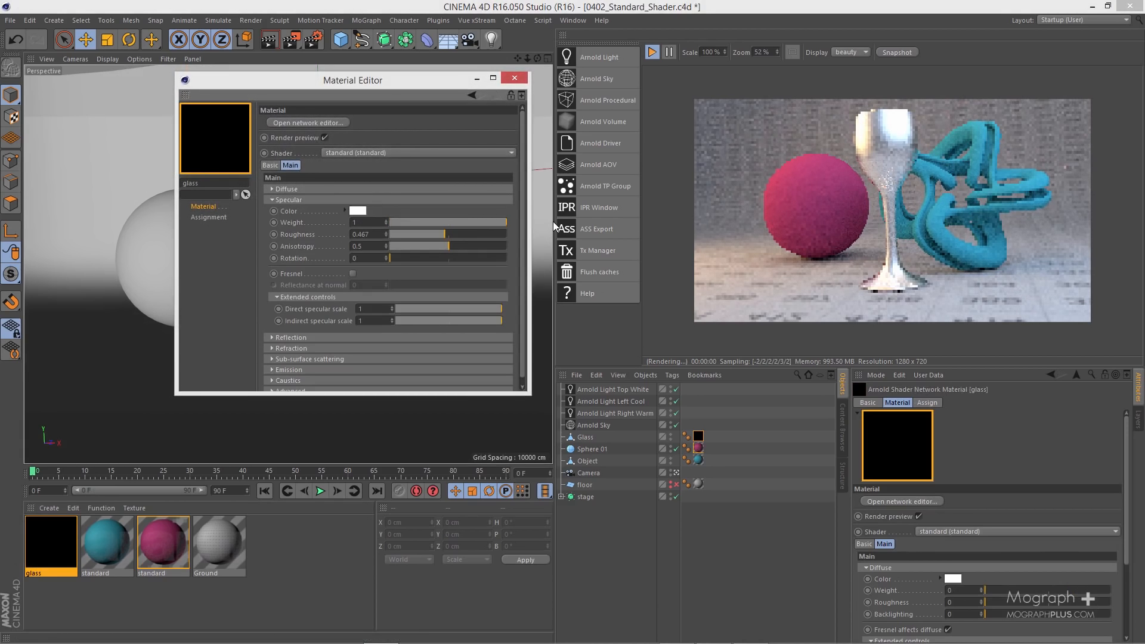
{"action": "left_click_drag", "start_coordinate": [419, 238], "coordinate": [409, 236]}
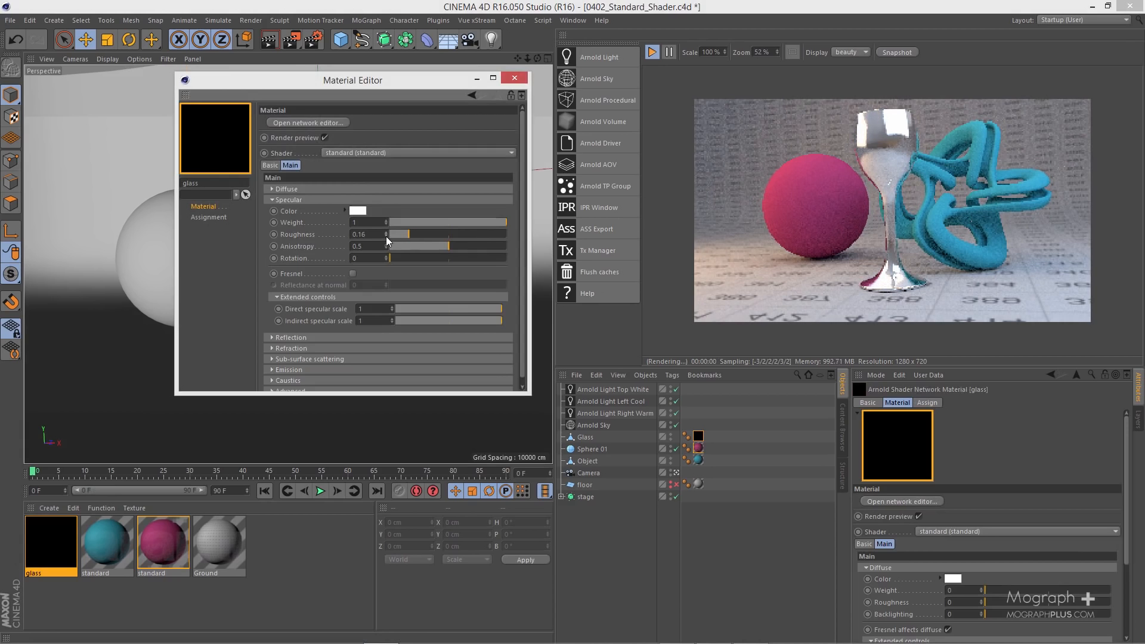
{"action": "left_click", "coordinate": [386, 237]}
{"action": "left_click", "coordinate": [353, 273]}
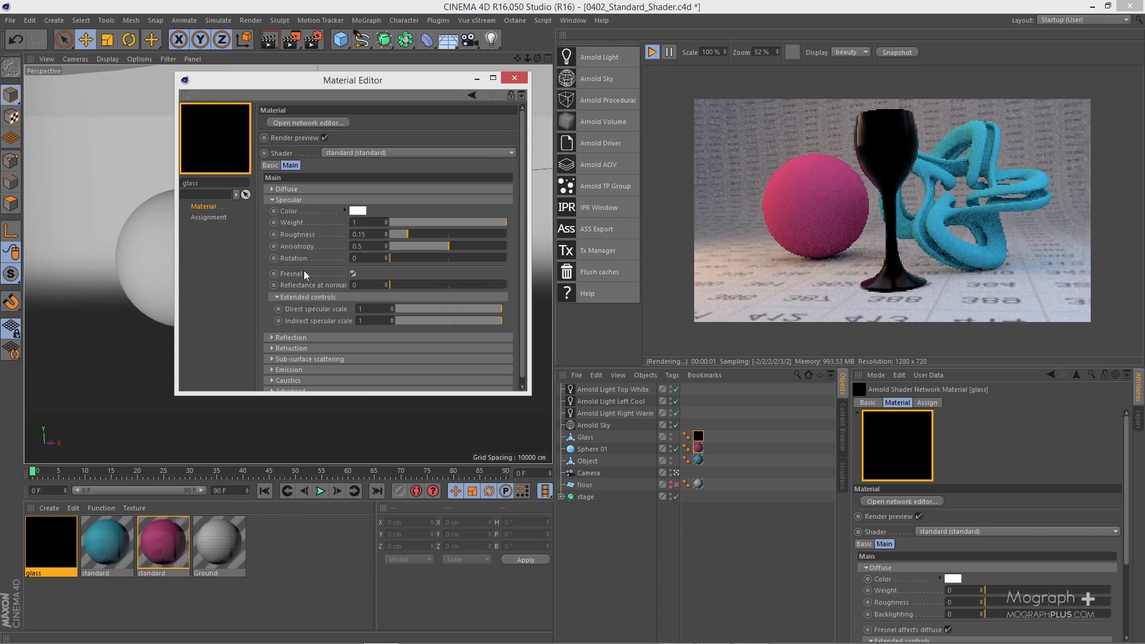
{"action": "left_click", "coordinate": [300, 201]}
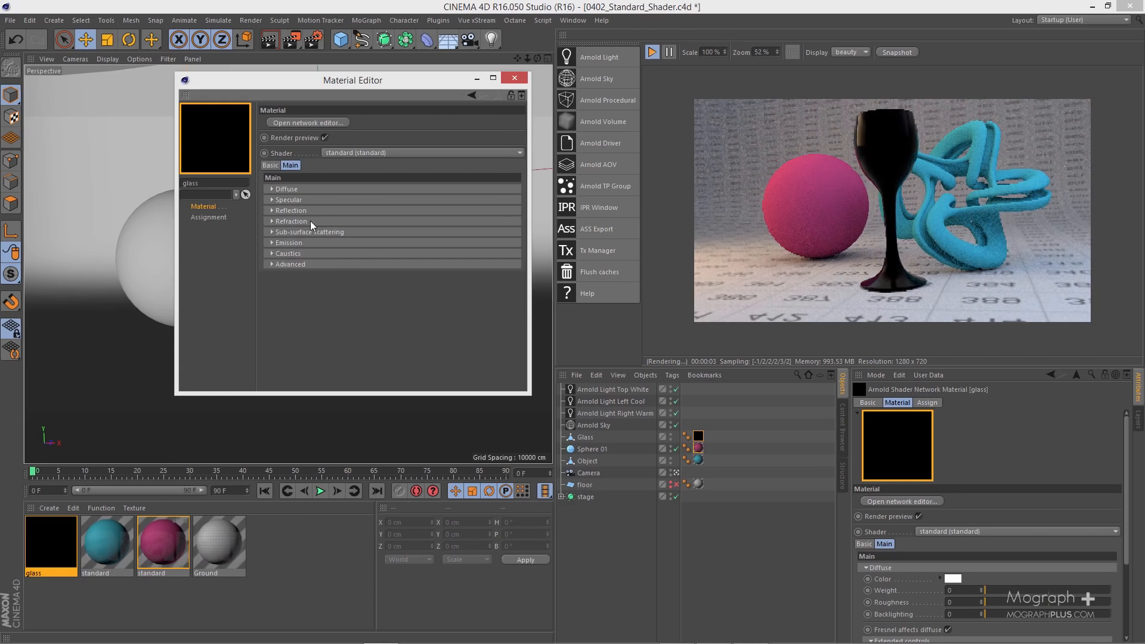
Step: Set the glass material's refraction weight to 1 and IOR to 1.51
{"action": "left_click", "coordinate": [311, 222]}
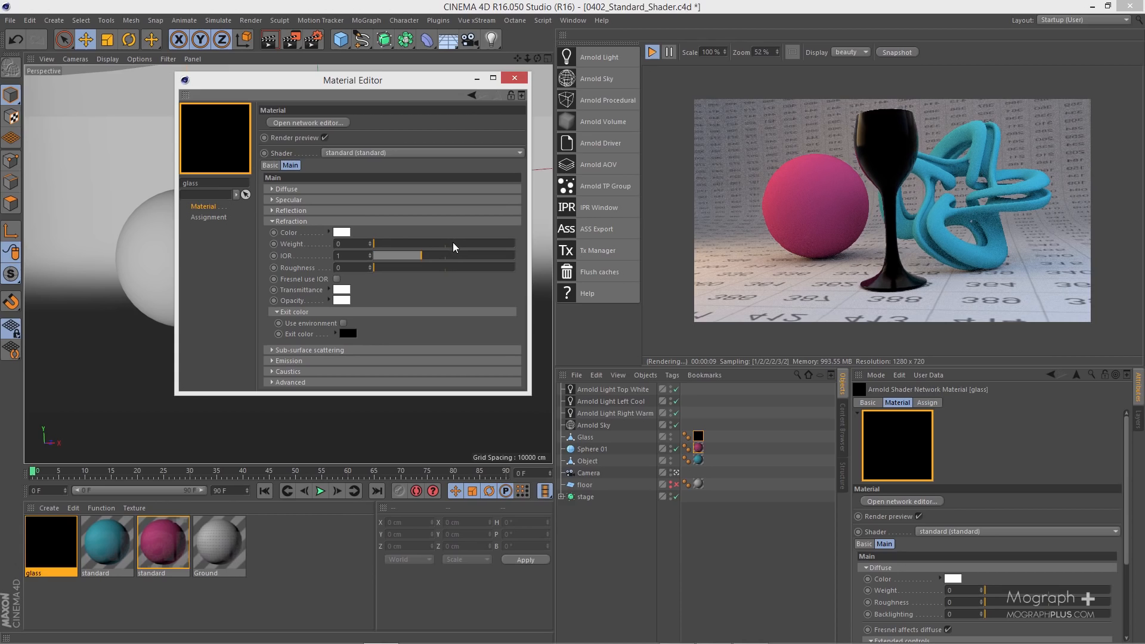
{"action": "left_click_drag", "start_coordinate": [453, 246], "coordinate": [514, 248]}
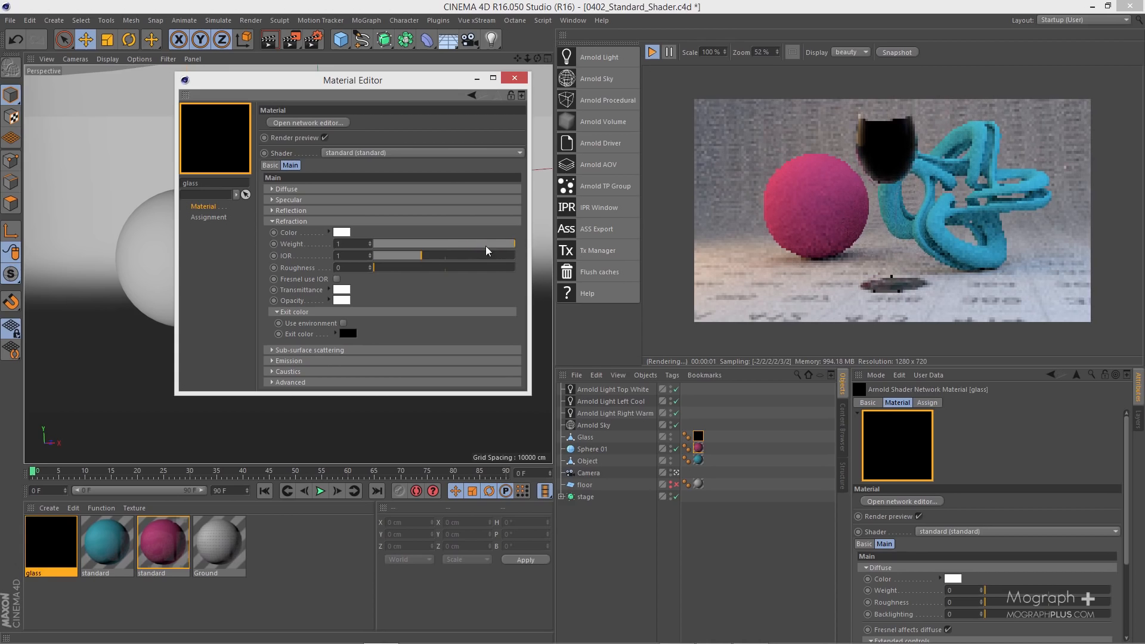
{"action": "left_click", "coordinate": [350, 256]}
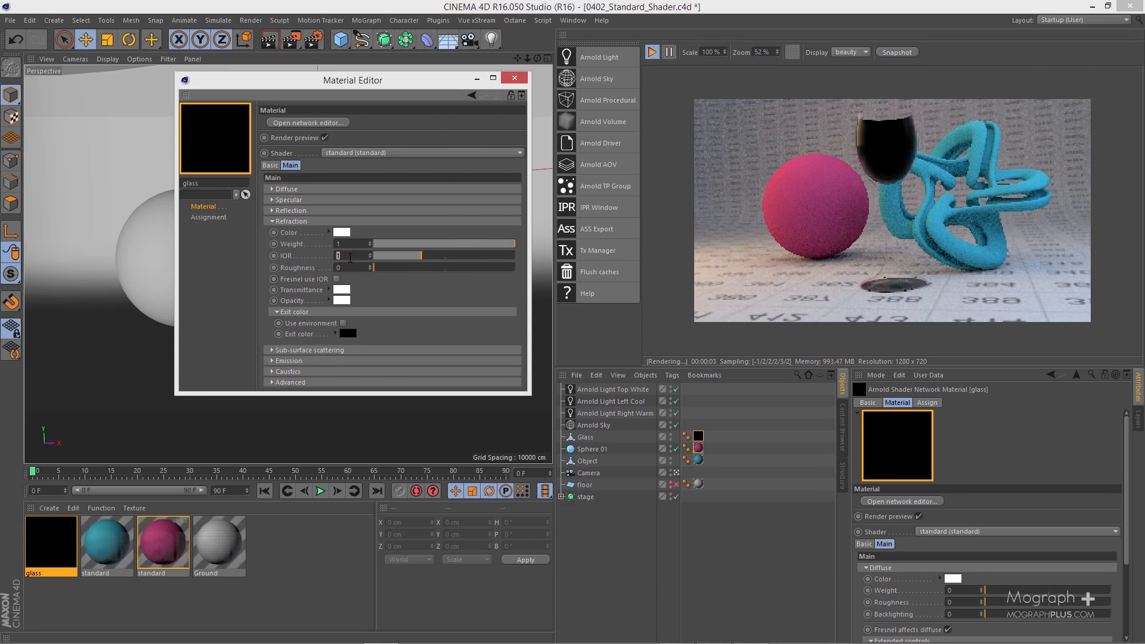
{"action": "type", "text": "1.51"}
{"action": "key", "text": "Return"}
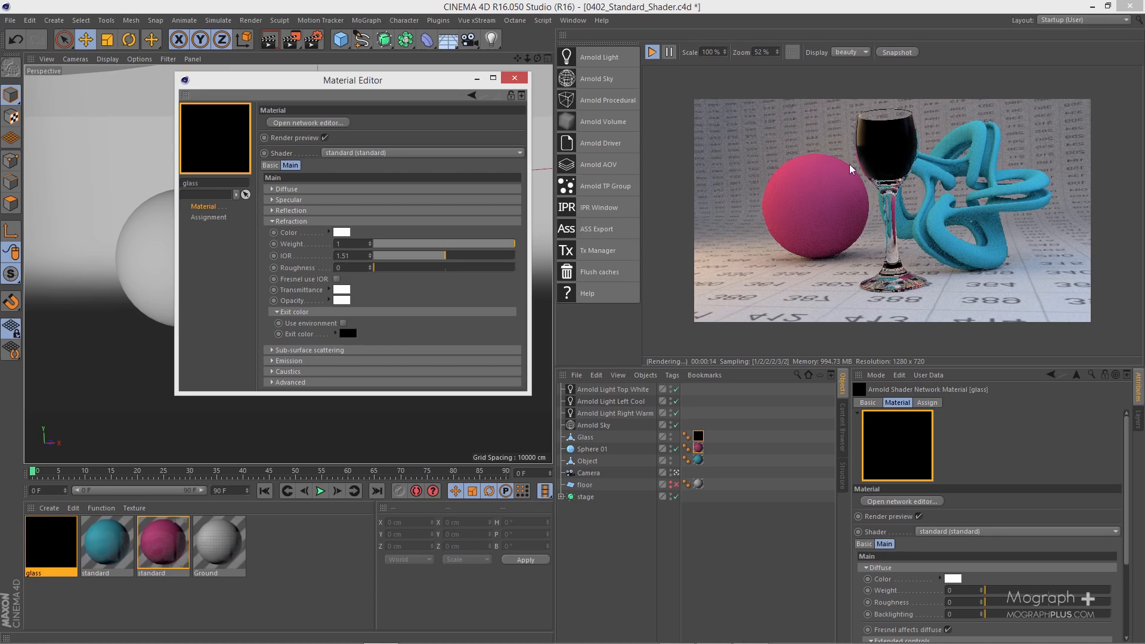
Step: Raise the Arnold renderer's refraction ray depth to 4 in the render settings and close them
{"action": "left_click", "coordinate": [313, 40]}
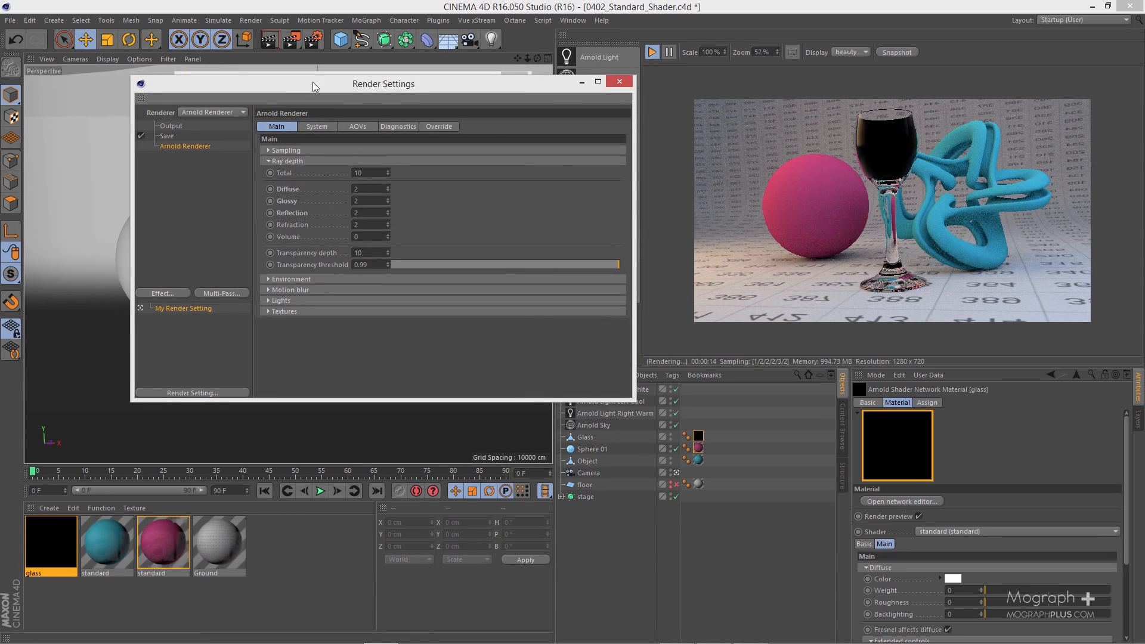
{"action": "left_click_drag", "start_coordinate": [313, 85], "coordinate": [237, 58]}
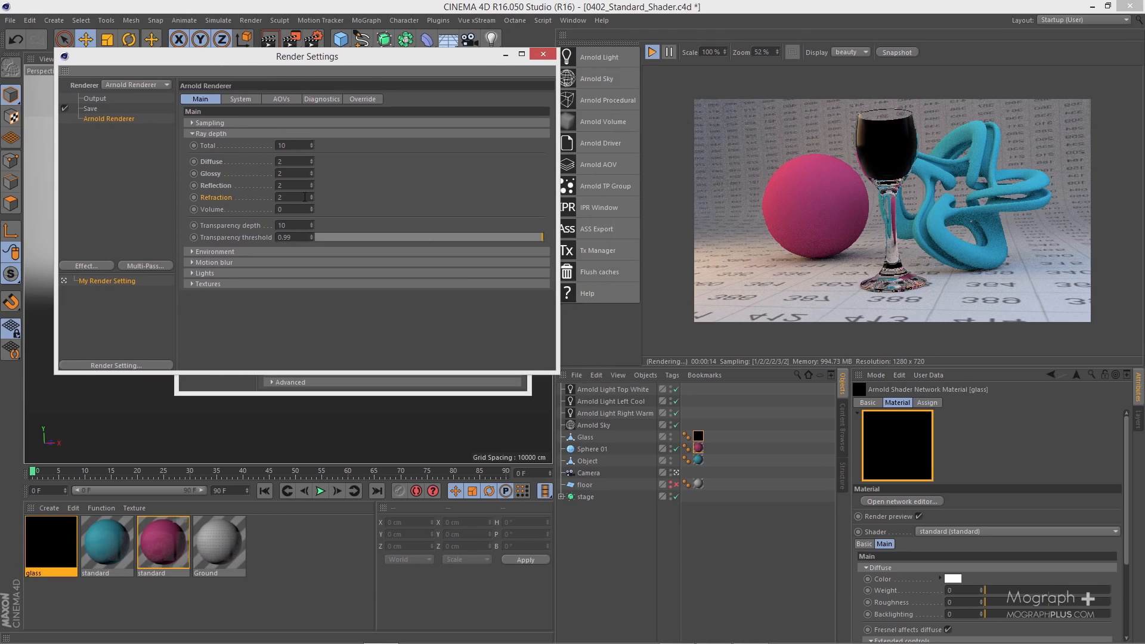
{"action": "left_click", "coordinate": [312, 195]}
{"action": "left_click", "coordinate": [312, 195]}
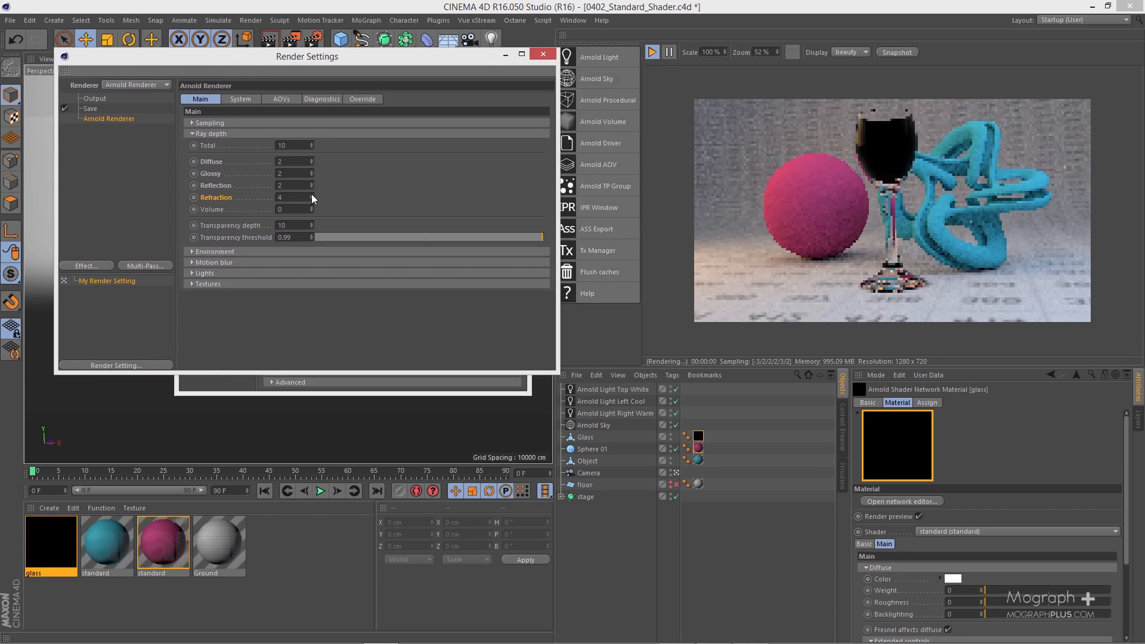
{"action": "left_click", "coordinate": [543, 55]}
Step: Add an Arnold Parameters tag to the Glass object and turn off its Opaque option
{"action": "left_click", "coordinate": [585, 439]}
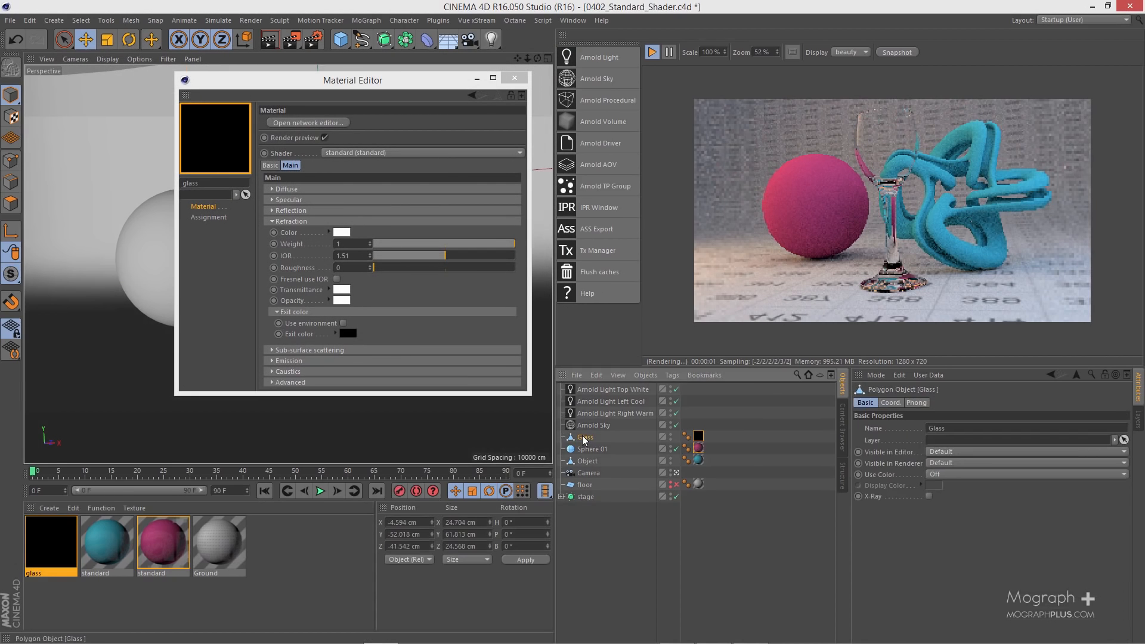
{"action": "right_click", "coordinate": [584, 440]}
{"action": "left_click", "coordinate": [794, 198]}
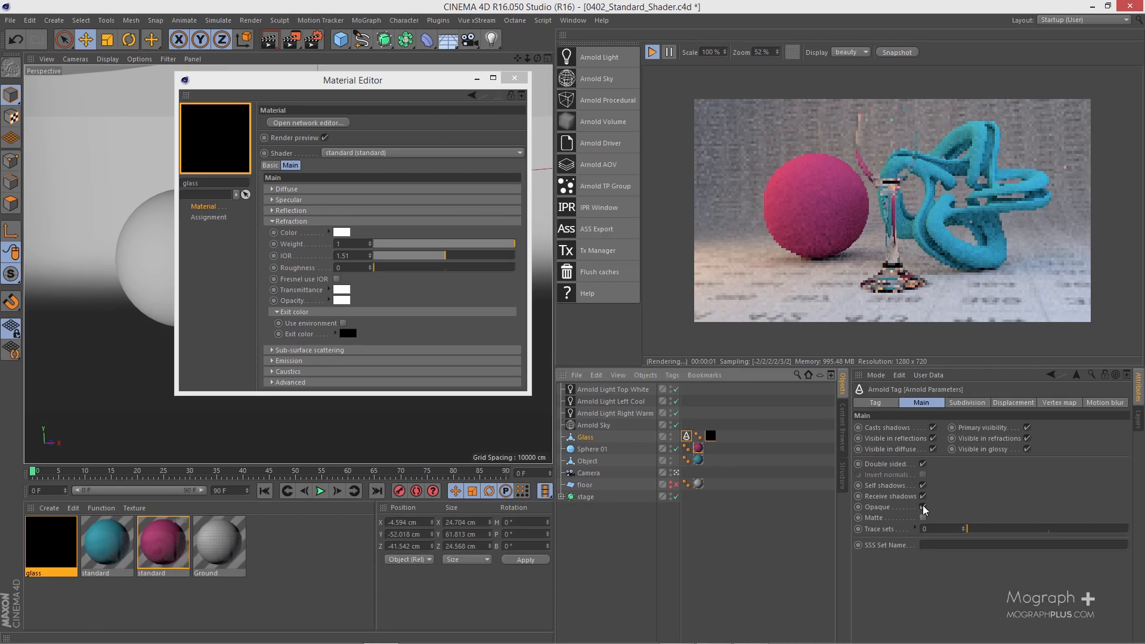
{"action": "left_click", "coordinate": [923, 507]}
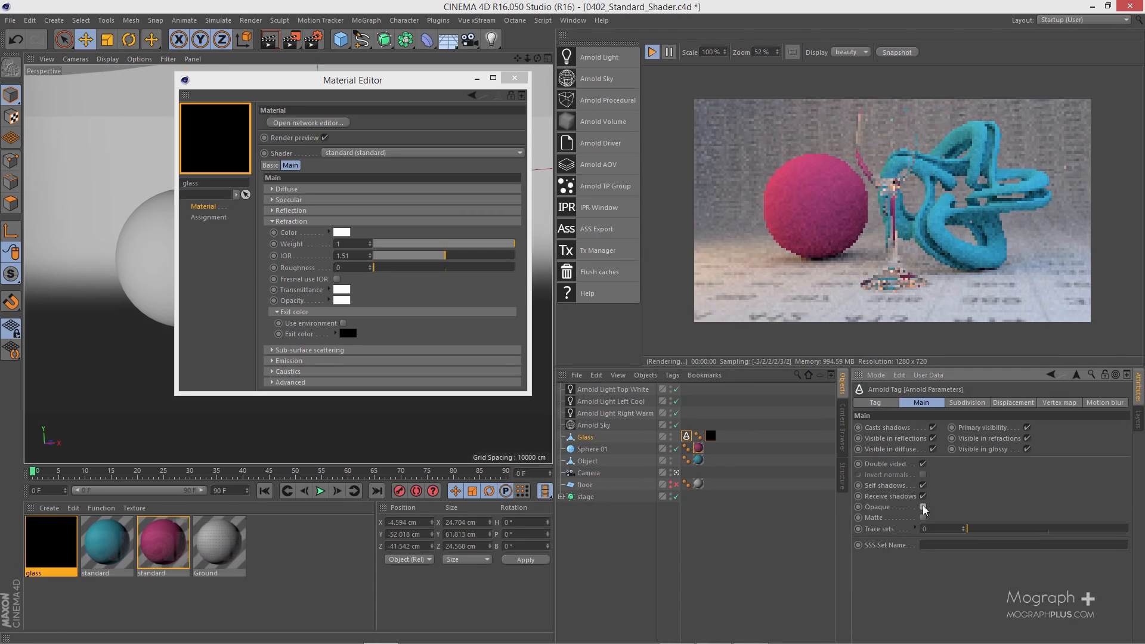
Step: Enable region rendering in the IPR view and fit the region around the whole wine glass
{"action": "left_click", "coordinate": [792, 52]}
{"action": "left_click_drag", "start_coordinate": [726, 136], "coordinate": [893, 280]}
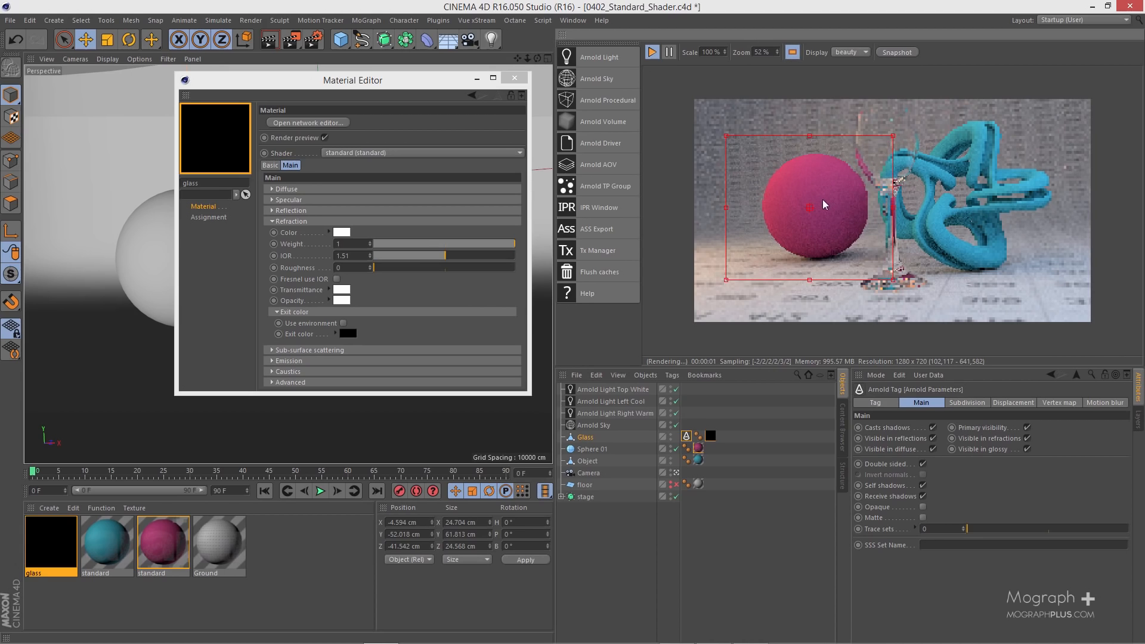
{"action": "left_click_drag", "start_coordinate": [809, 215], "coordinate": [901, 182]}
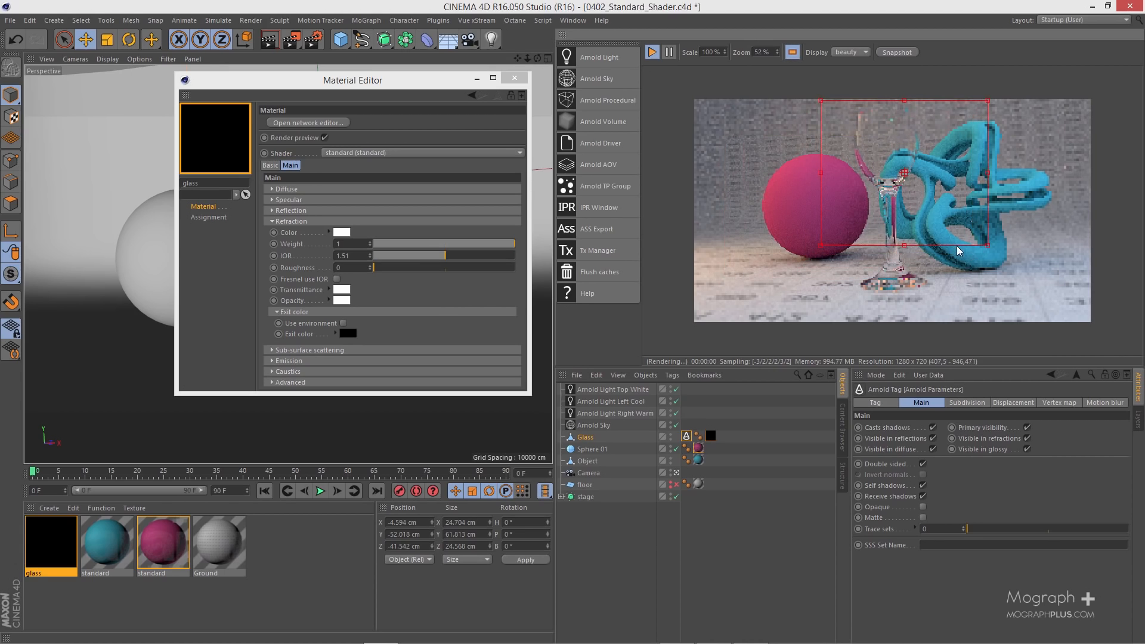
{"action": "left_click_drag", "start_coordinate": [991, 245], "coordinate": [956, 309]}
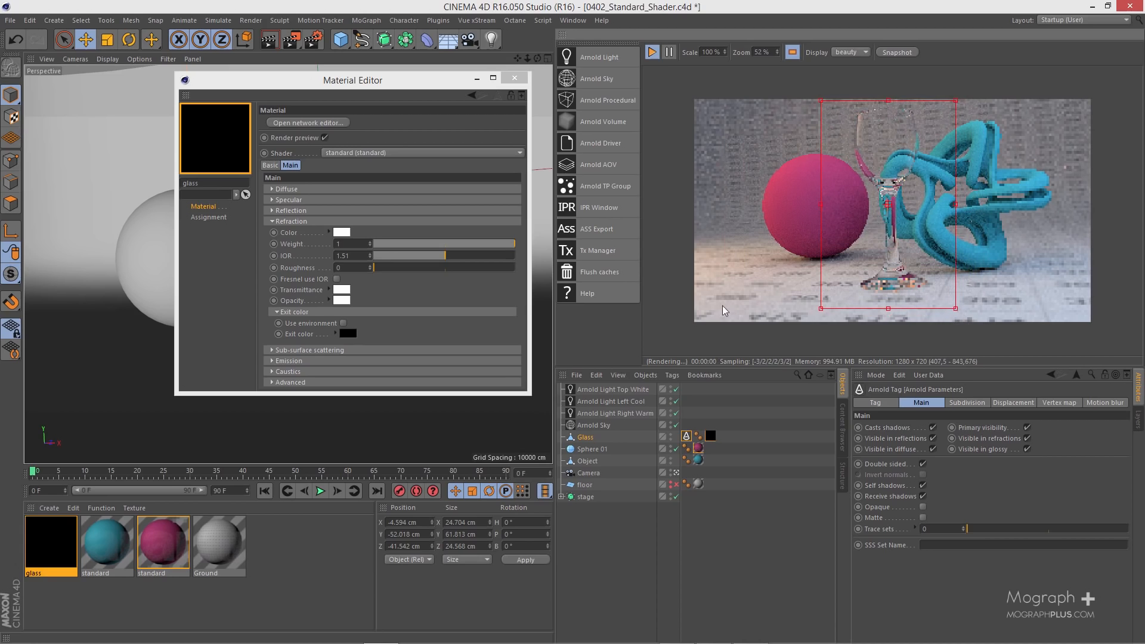
{"action": "left_click", "coordinate": [303, 291]}
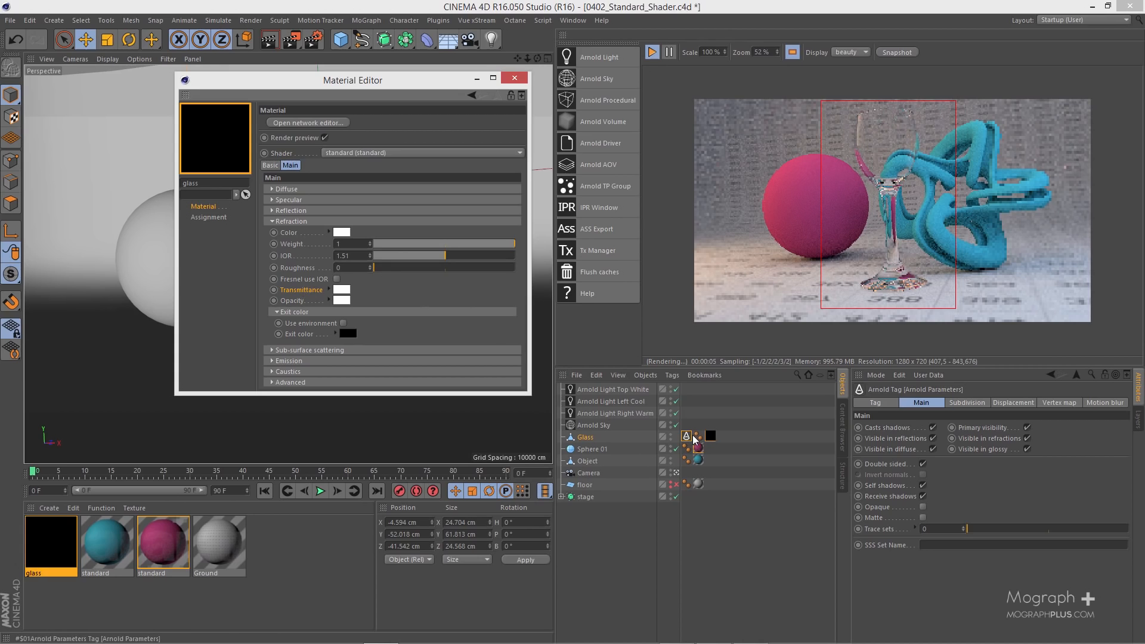
{"action": "left_click", "coordinate": [689, 435]}
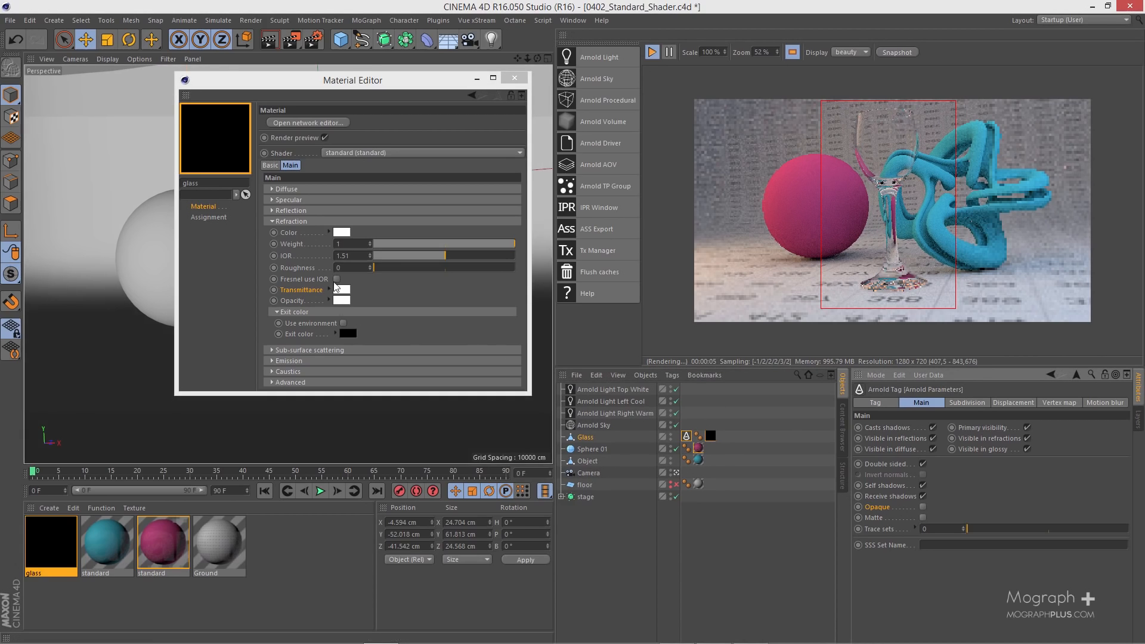
{"action": "left_click_drag", "start_coordinate": [412, 90], "coordinate": [414, 102]}
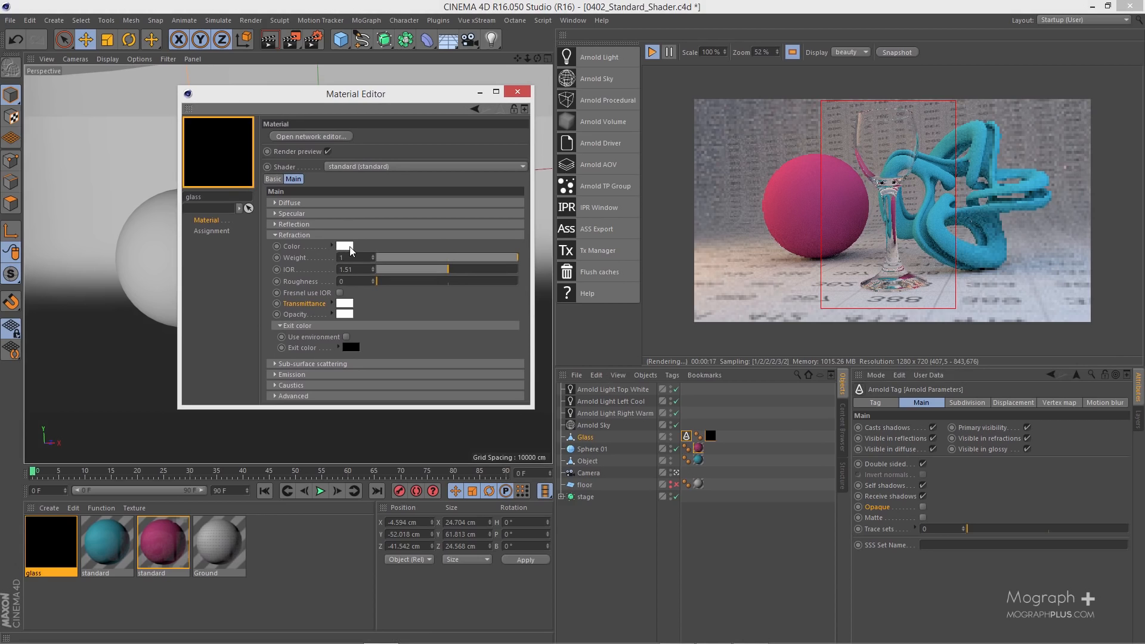
Step: Try a teal and a green palette swatch as the glass material's refraction color
{"action": "left_click", "coordinate": [348, 246]}
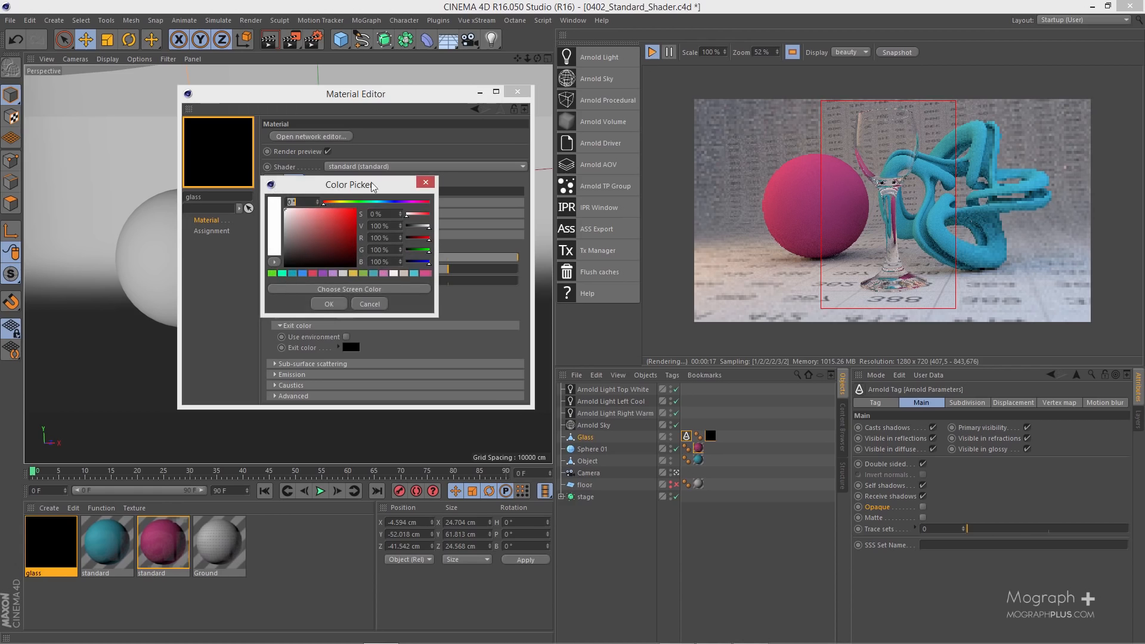
{"action": "left_click", "coordinate": [298, 274]}
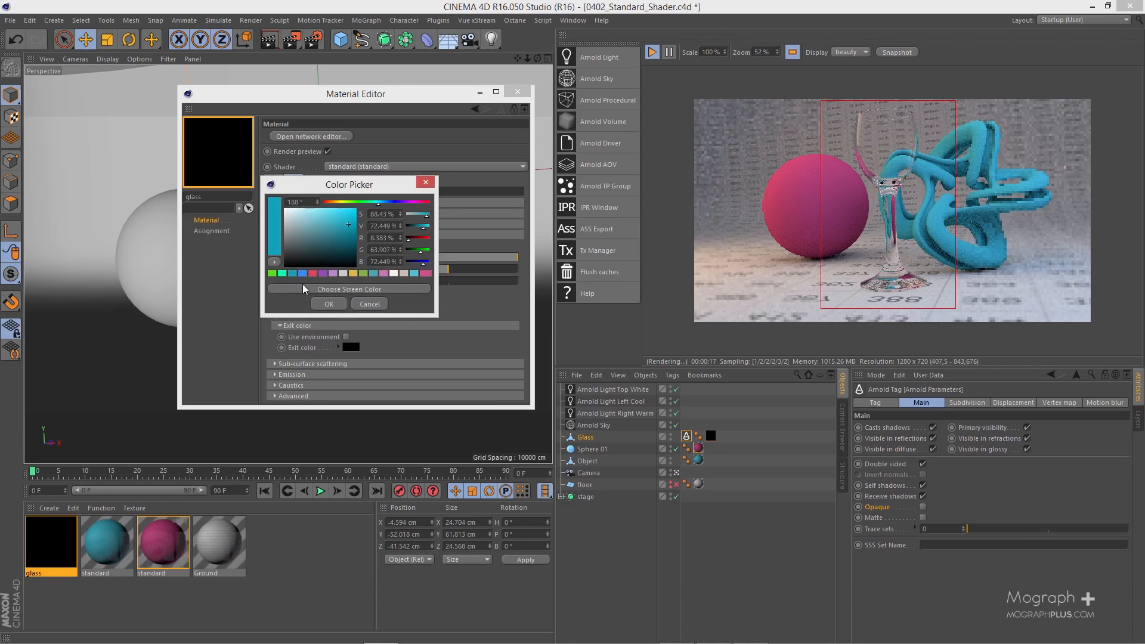
{"action": "left_click", "coordinate": [328, 304]}
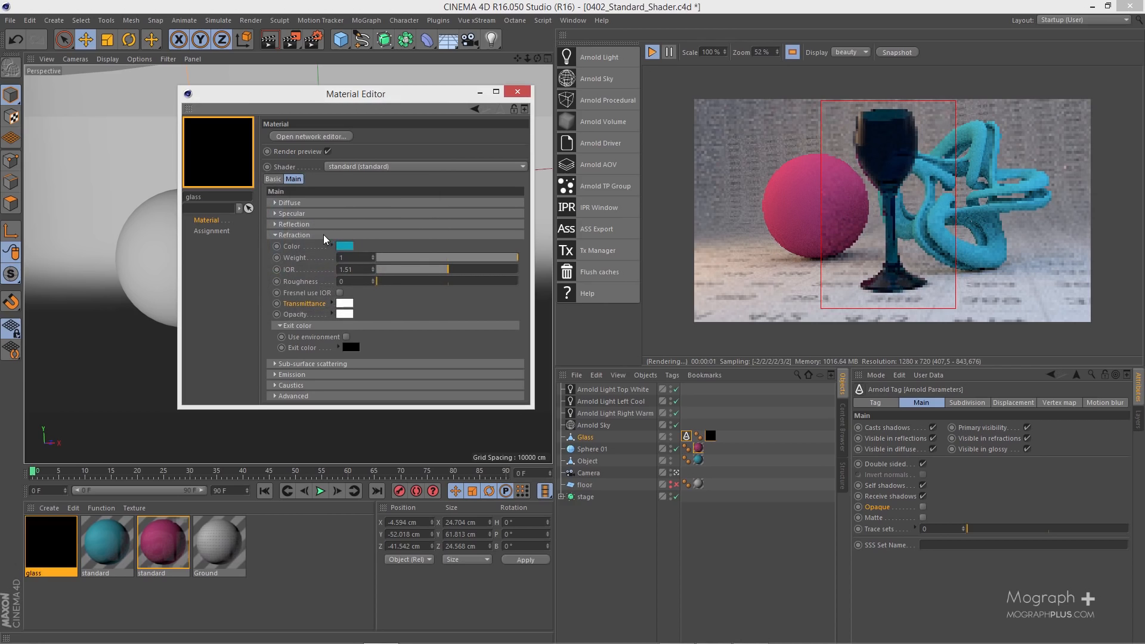
{"action": "left_click", "coordinate": [345, 246]}
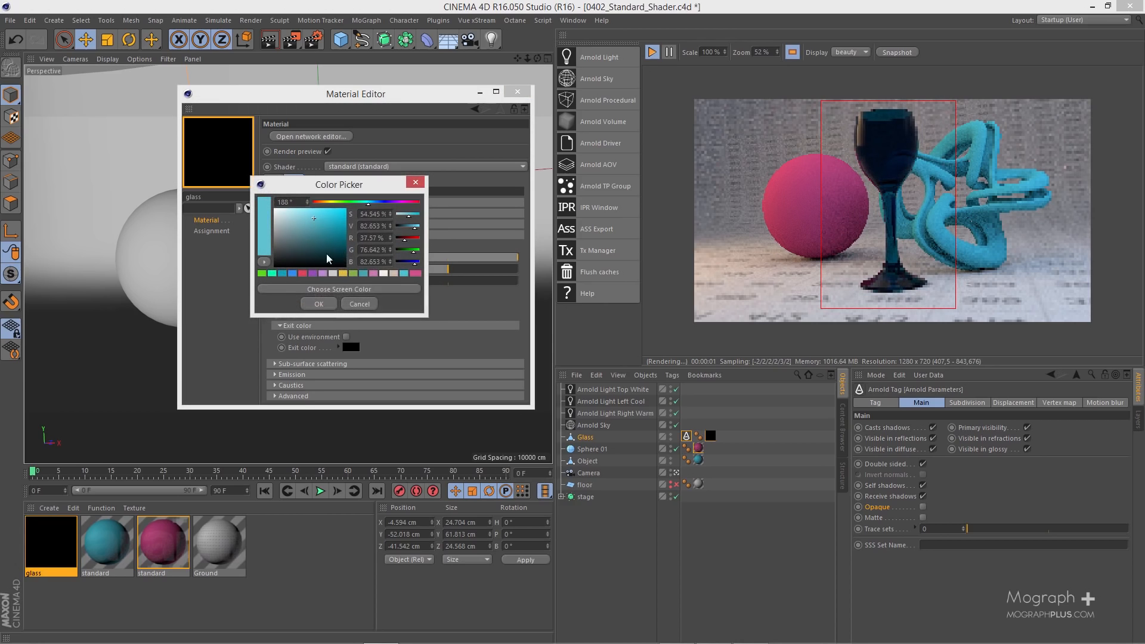
{"action": "left_click", "coordinate": [354, 274]}
{"action": "left_click", "coordinate": [318, 304]}
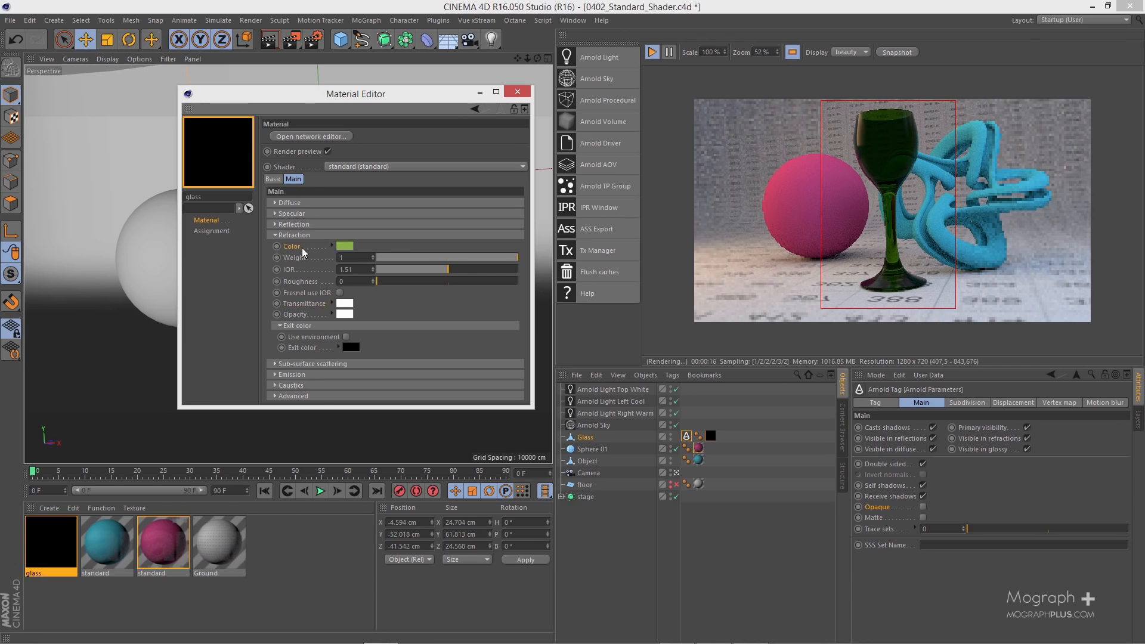
Step: Set the glass material's refraction color back to pure white, with 0% saturation and 100% value
{"action": "left_click", "coordinate": [347, 245]}
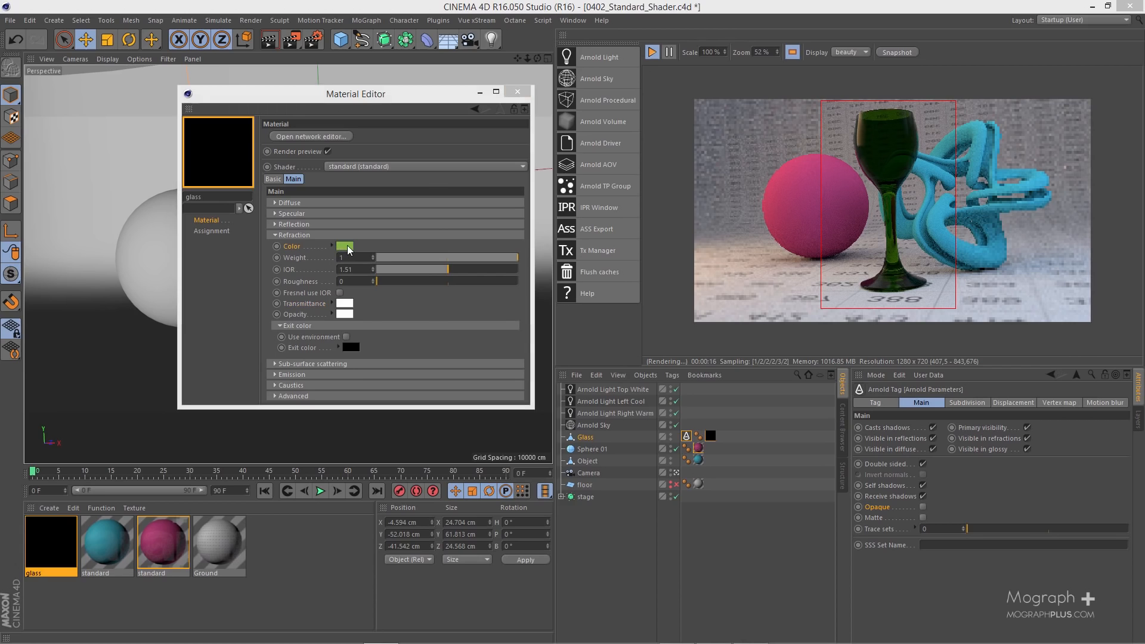
{"action": "left_click_drag", "start_coordinate": [323, 241], "coordinate": [269, 210]}
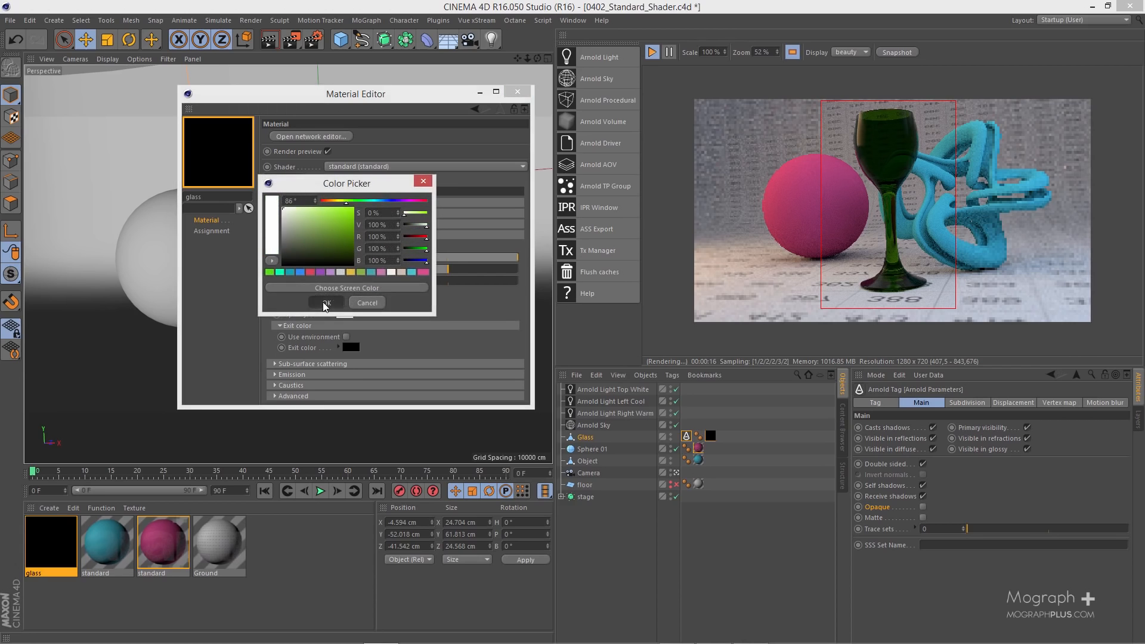
{"action": "left_click", "coordinate": [326, 303]}
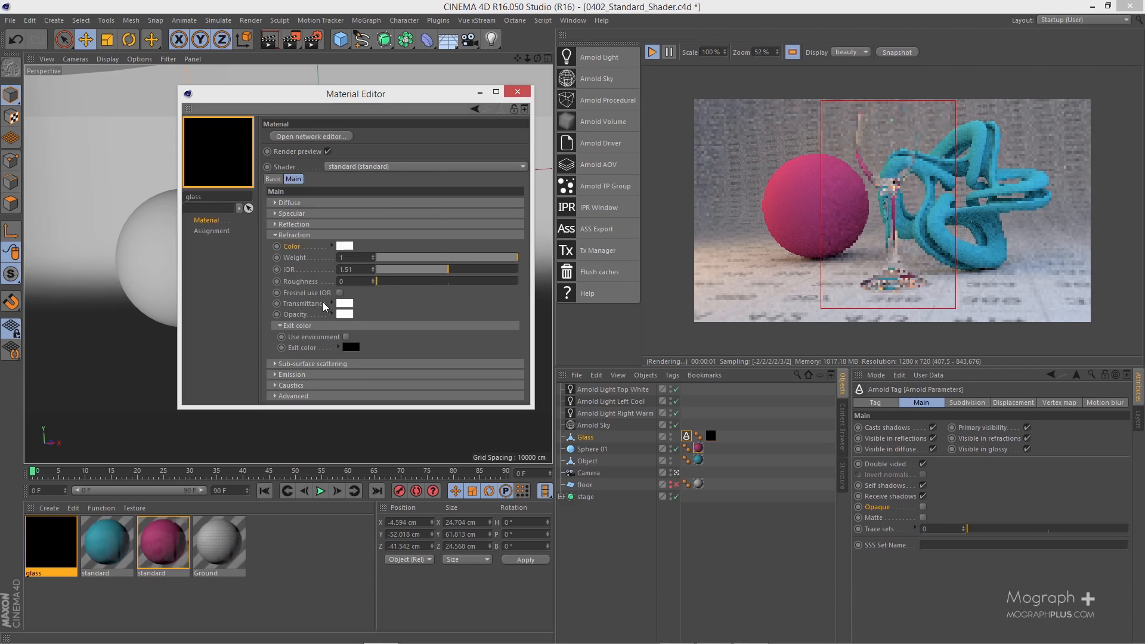
Step: Vary the glass material's refraction weight, returning it to 1, and try IOR values of 1 and 1.33
{"action": "left_click", "coordinate": [303, 260]}
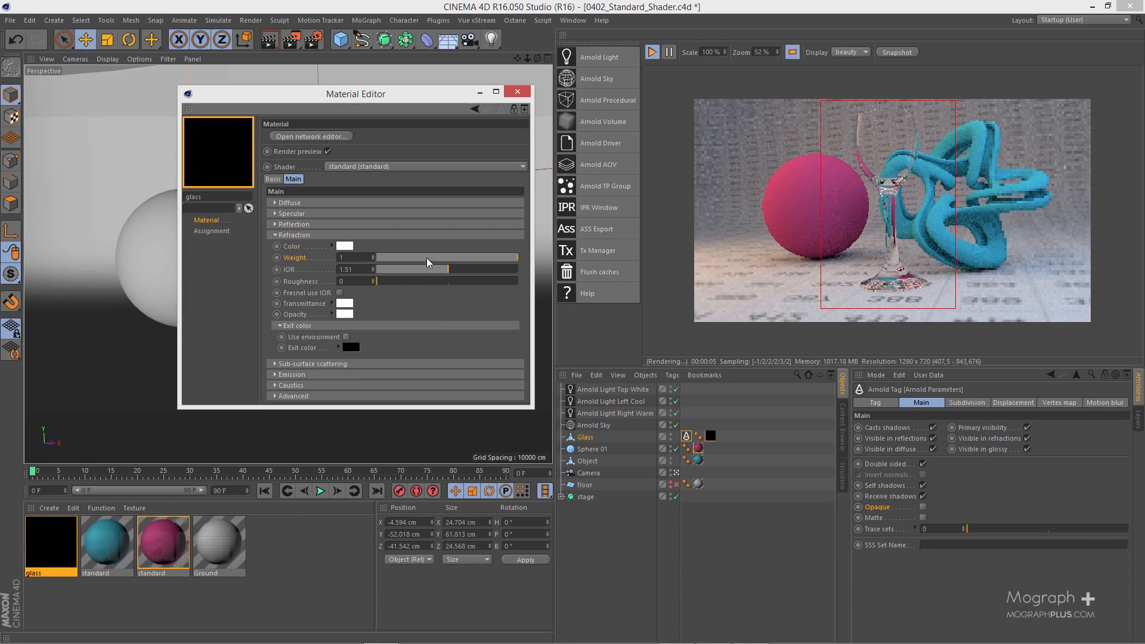
{"action": "left_click_drag", "start_coordinate": [406, 261], "coordinate": [534, 263]}
{"action": "scroll", "coordinate": [357, 269], "scroll_direction": "down", "scroll_amount": 5}
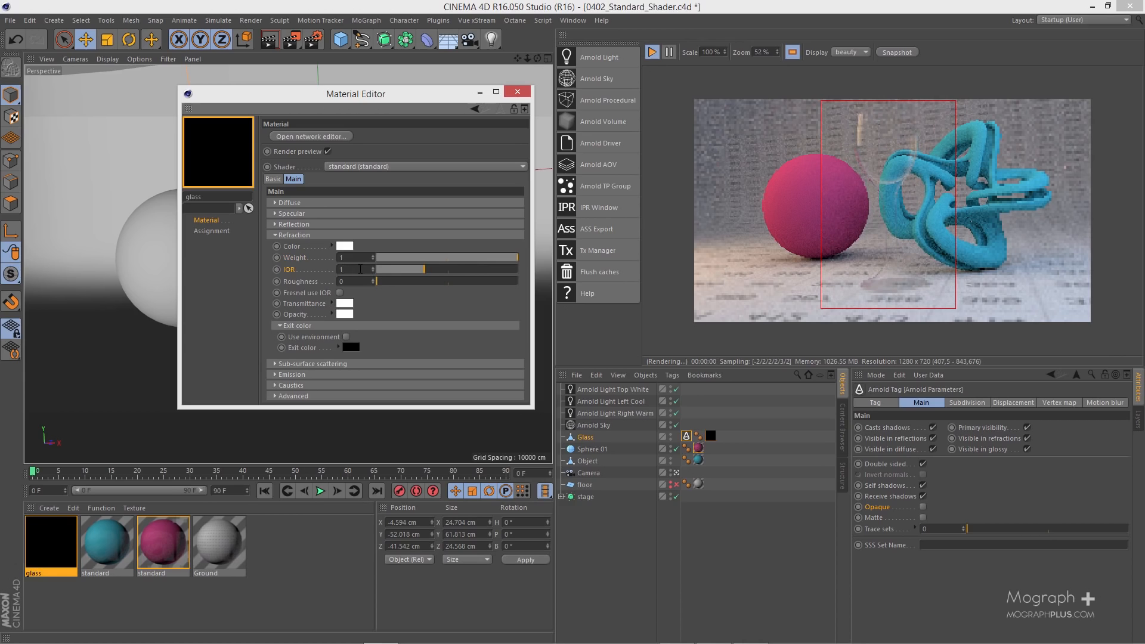
{"action": "type", "text": ".33"}
{"action": "key", "text": "Return"}
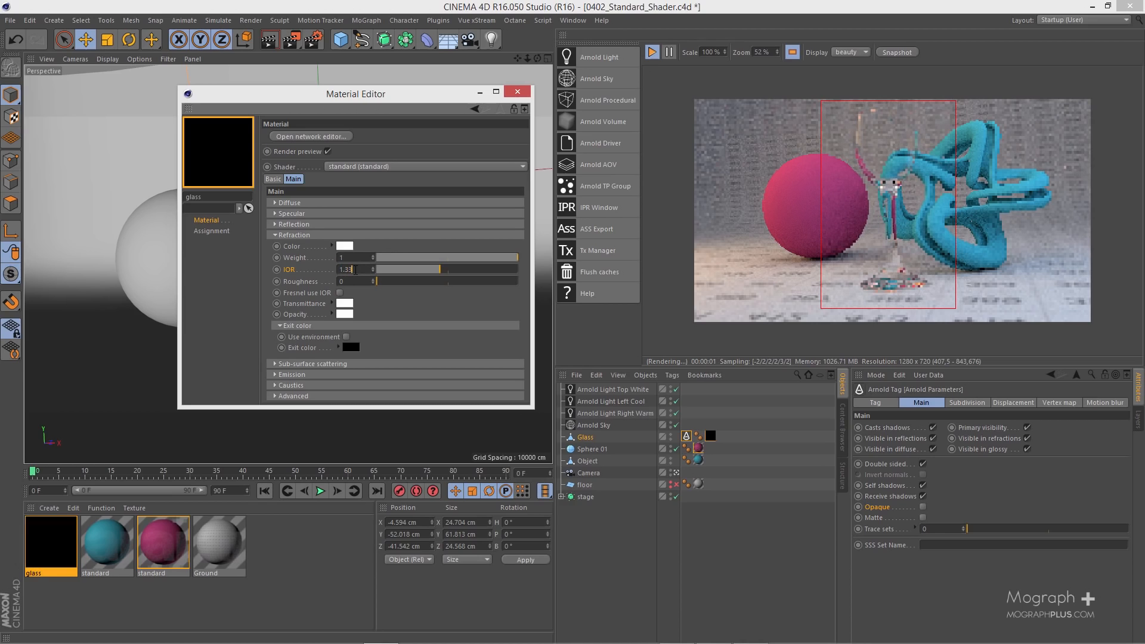
Step: Try a higher refraction IOR of 2.4 on the glass material
{"action": "double_click", "coordinate": [355, 270]}
{"action": "type", "text": "2.4"}
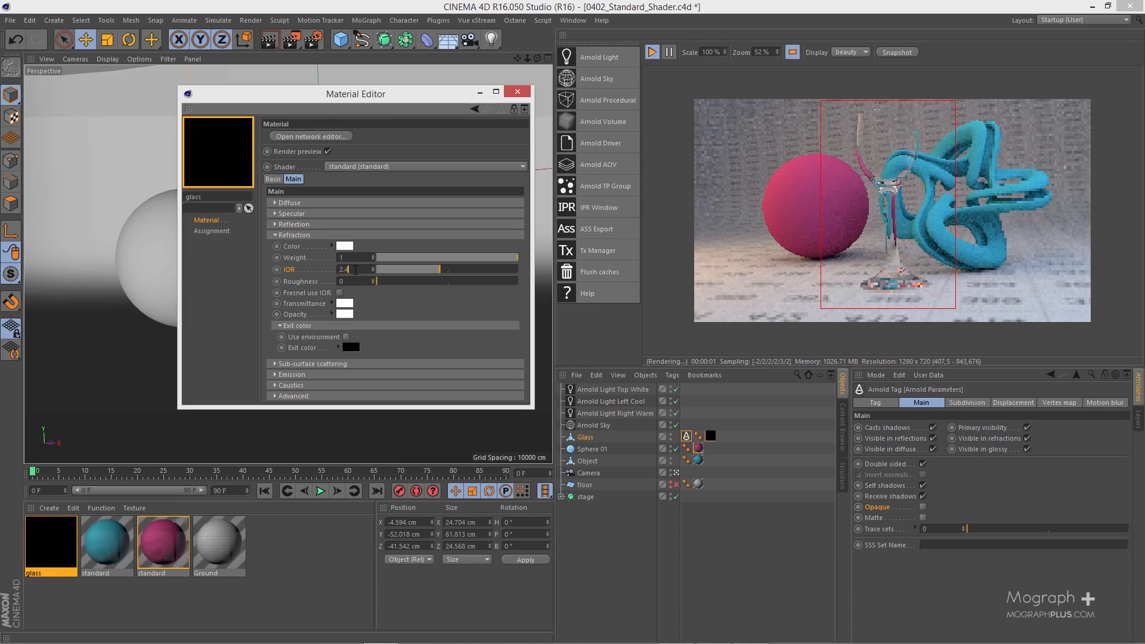
{"action": "type", "text": "1"}
{"action": "key", "text": "Return"}
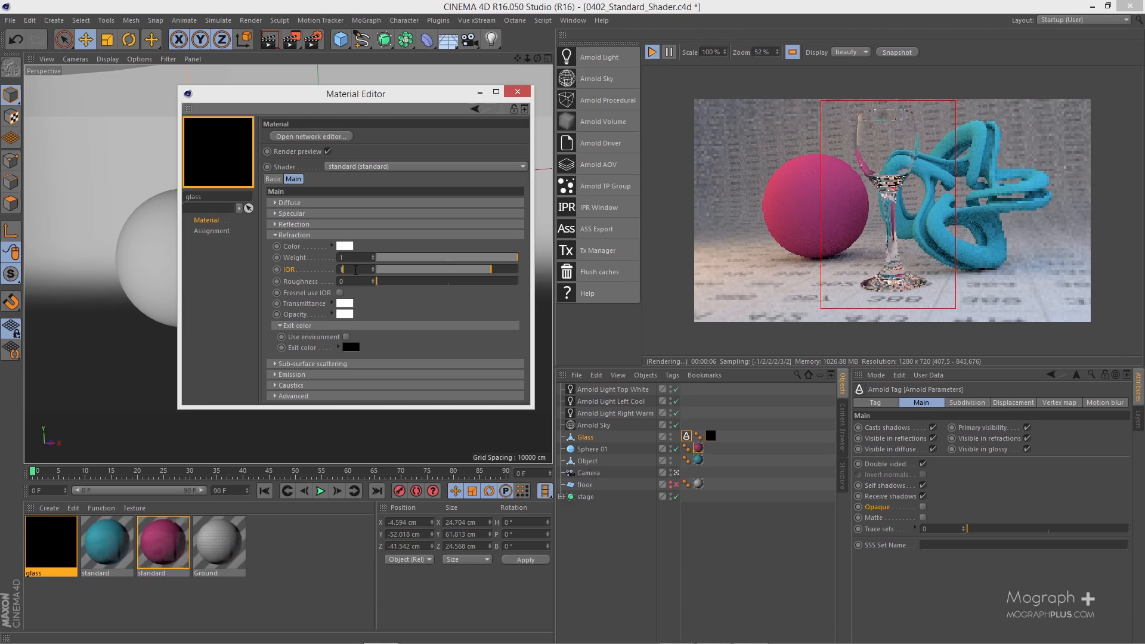
Step: Try a refraction IOR of 1 on the glass material and restore it to 1.51
{"action": "key", "text": "Return"}
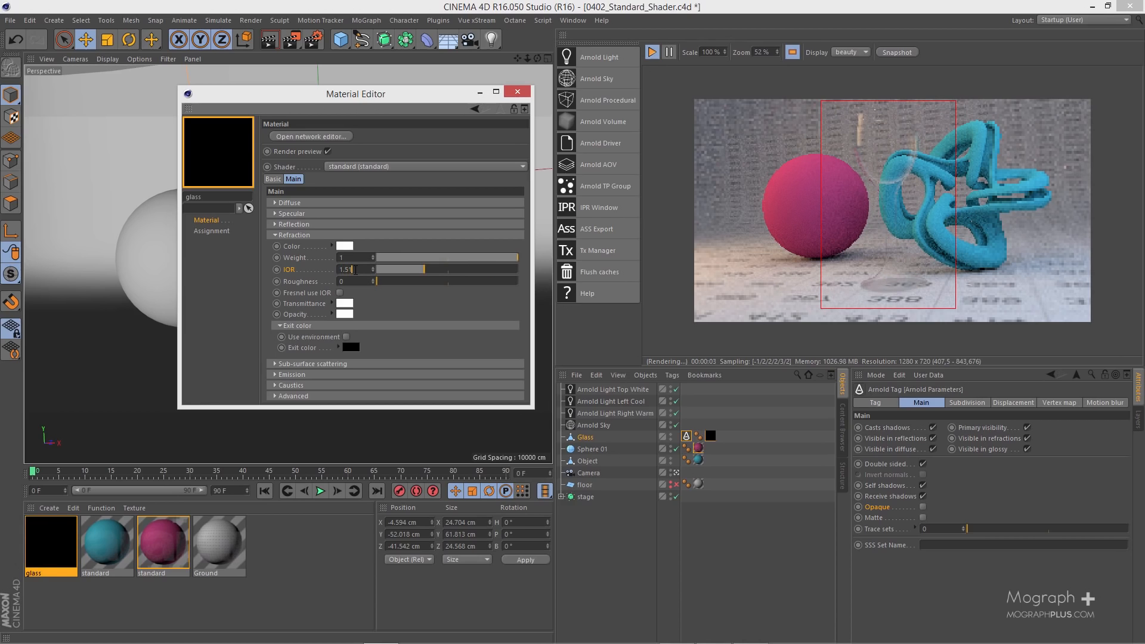
{"action": "key", "text": "Return"}
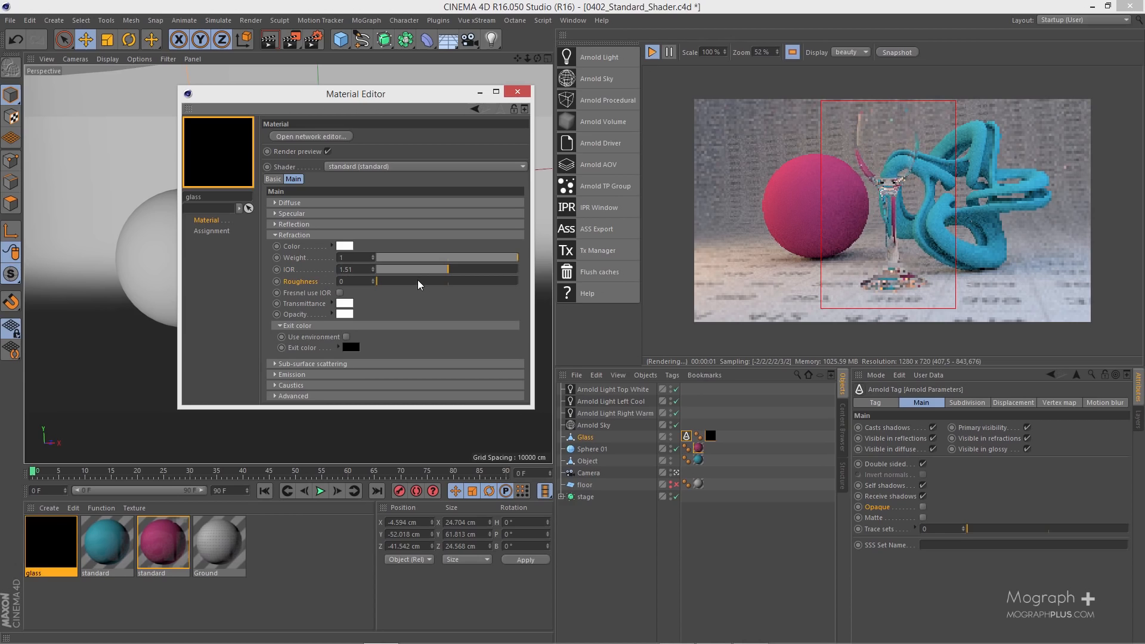
Step: Set the glass material's refraction roughness to 0.46 and compare it with the specular roughness setting
{"action": "left_click_drag", "start_coordinate": [417, 283], "coordinate": [443, 283]}
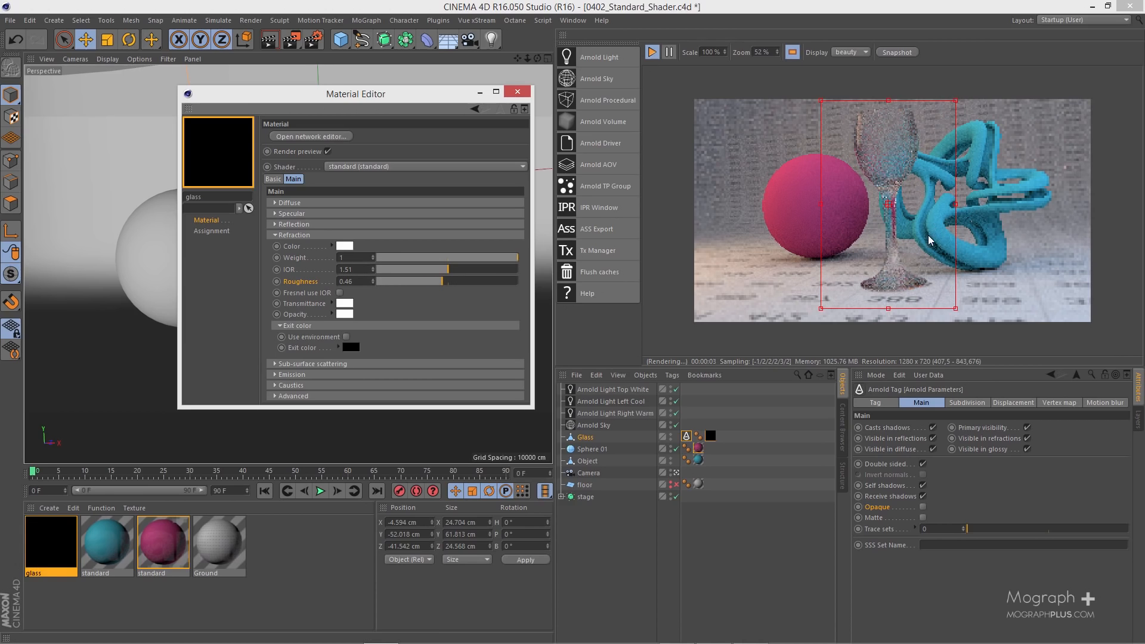
{"action": "scroll", "coordinate": [872, 267], "scroll_direction": "up", "scroll_amount": 1}
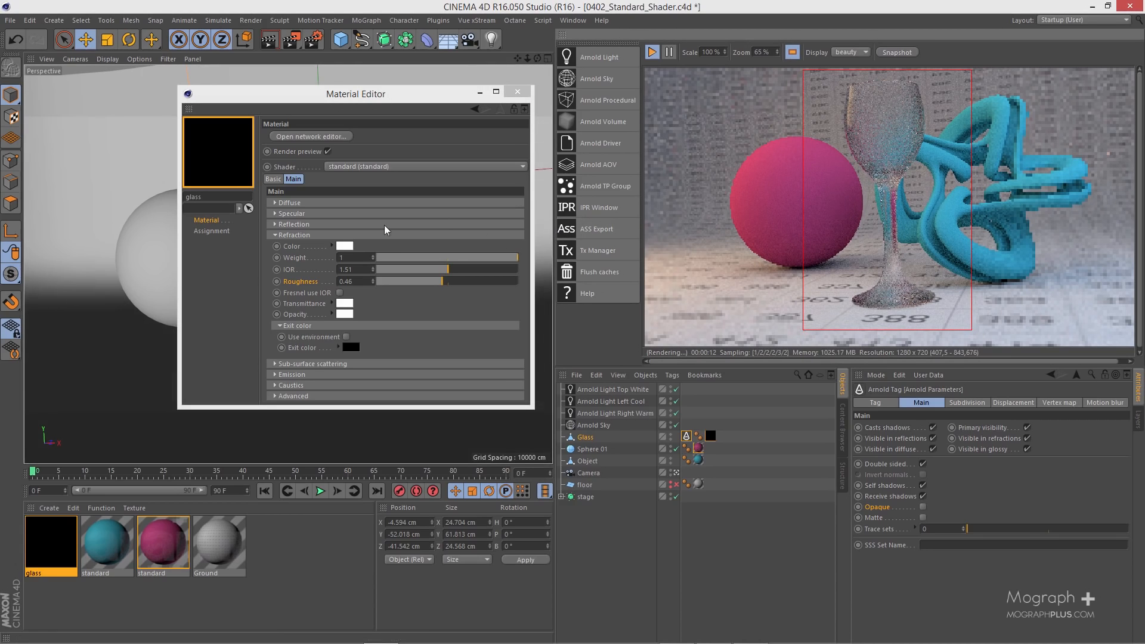
{"action": "left_click", "coordinate": [291, 213]}
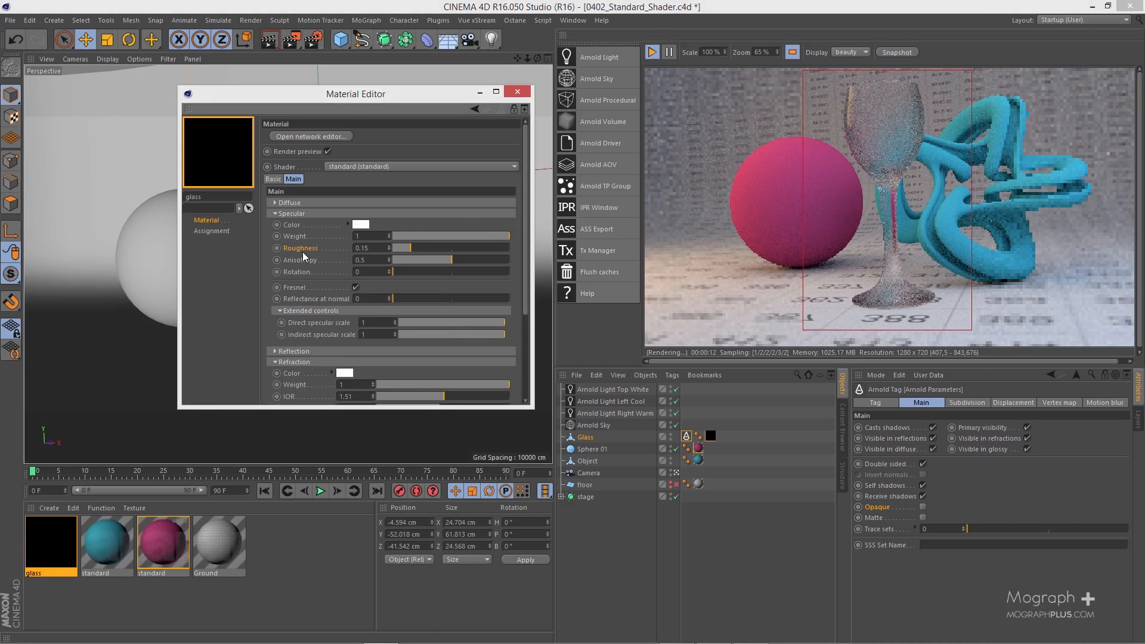
{"action": "scroll", "coordinate": [303, 286], "scroll_direction": "down", "scroll_amount": 4}
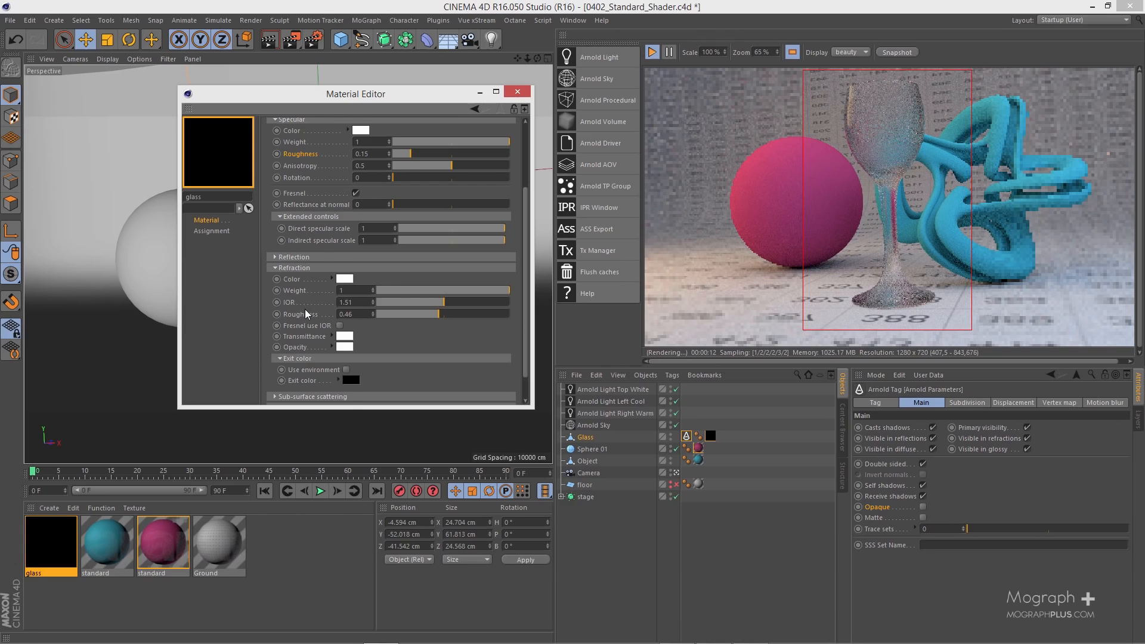
{"action": "scroll", "coordinate": [310, 299], "scroll_direction": "up", "scroll_amount": 4}
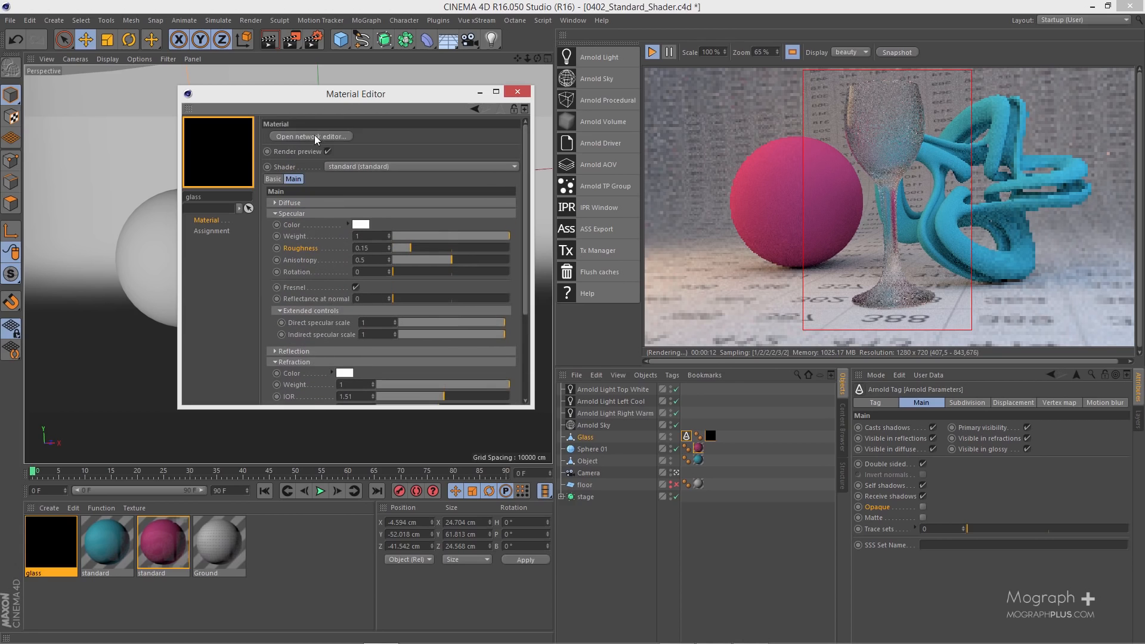
Step: Open the glass material's shader network and connect a checker.png image node to the standard shader's refraction Roughness port
{"action": "left_click", "coordinate": [311, 136]}
{"action": "left_click", "coordinate": [436, 284]}
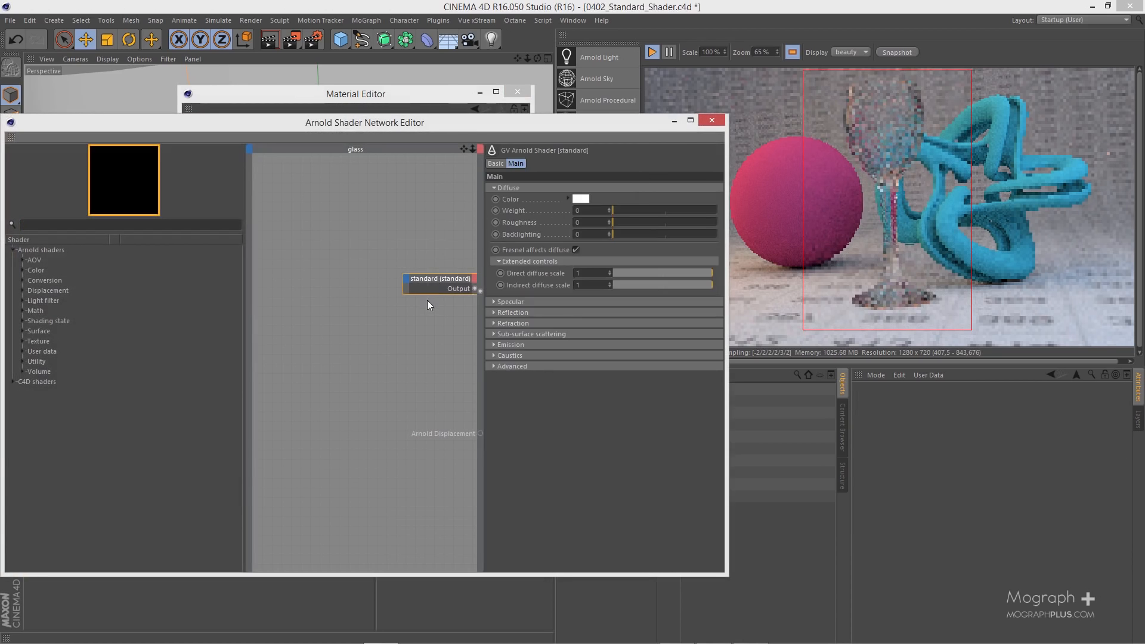
{"action": "left_click", "coordinate": [427, 300]}
{"action": "mouse_move", "coordinate": [495, 323]}
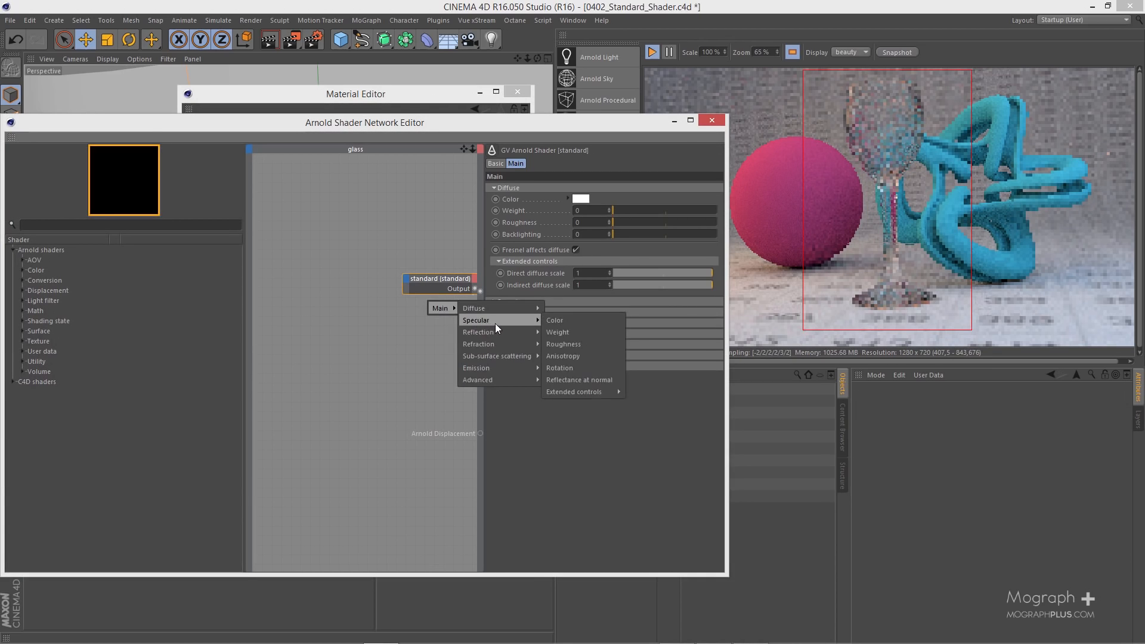
{"action": "mouse_move", "coordinate": [516, 345]}
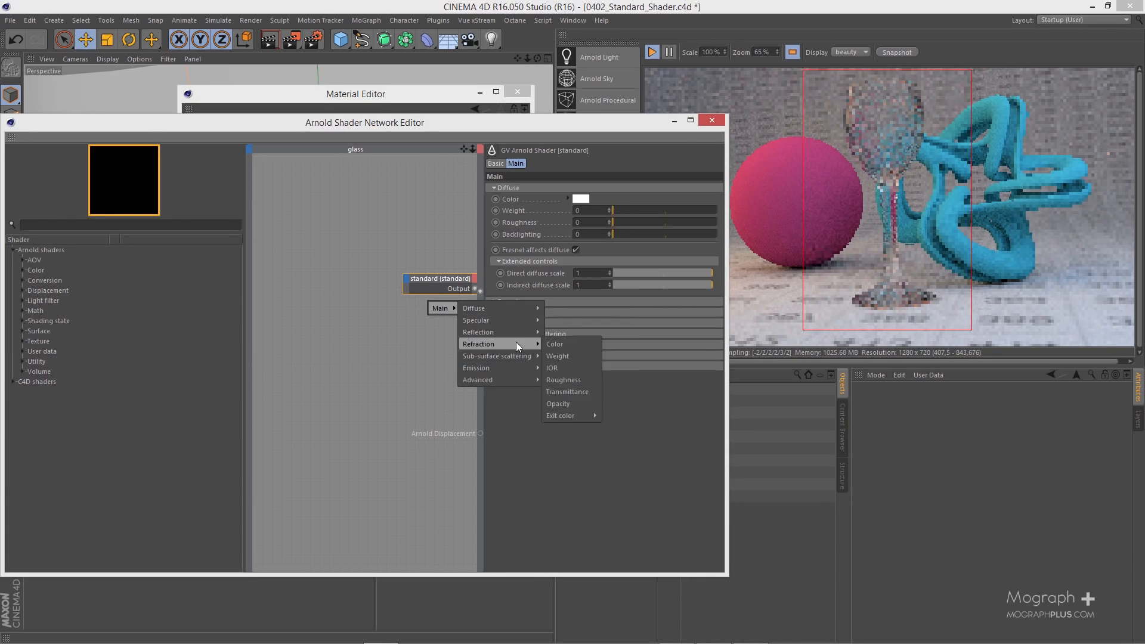
{"action": "left_click", "coordinate": [578, 379]}
{"action": "double_click", "coordinate": [326, 220]}
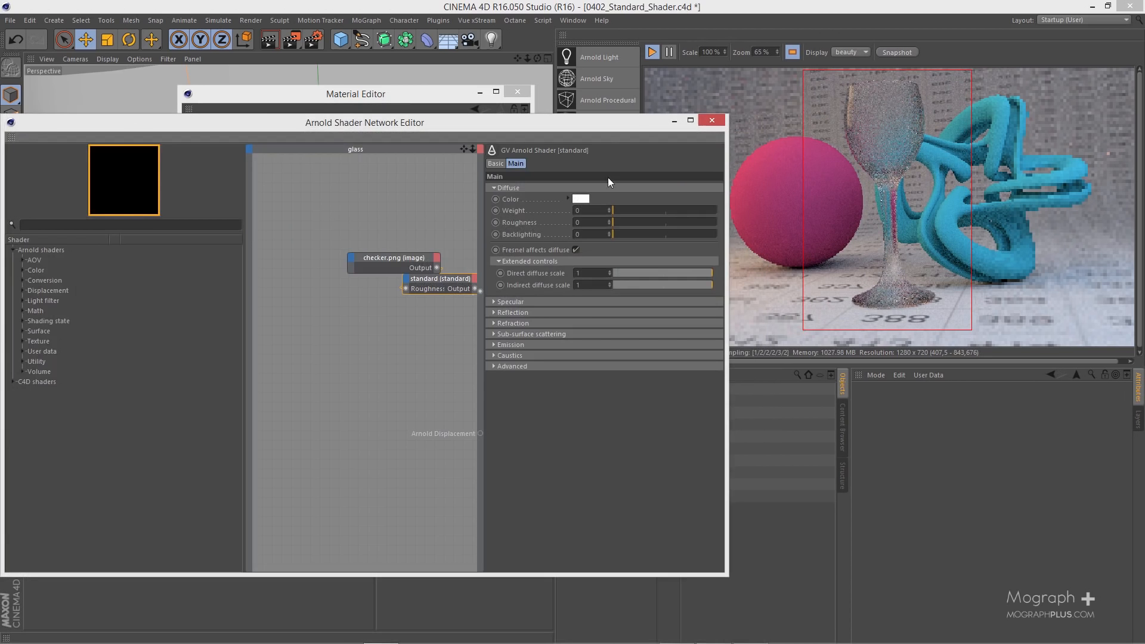
{"action": "left_click_drag", "start_coordinate": [623, 125], "coordinate": [465, 129]}
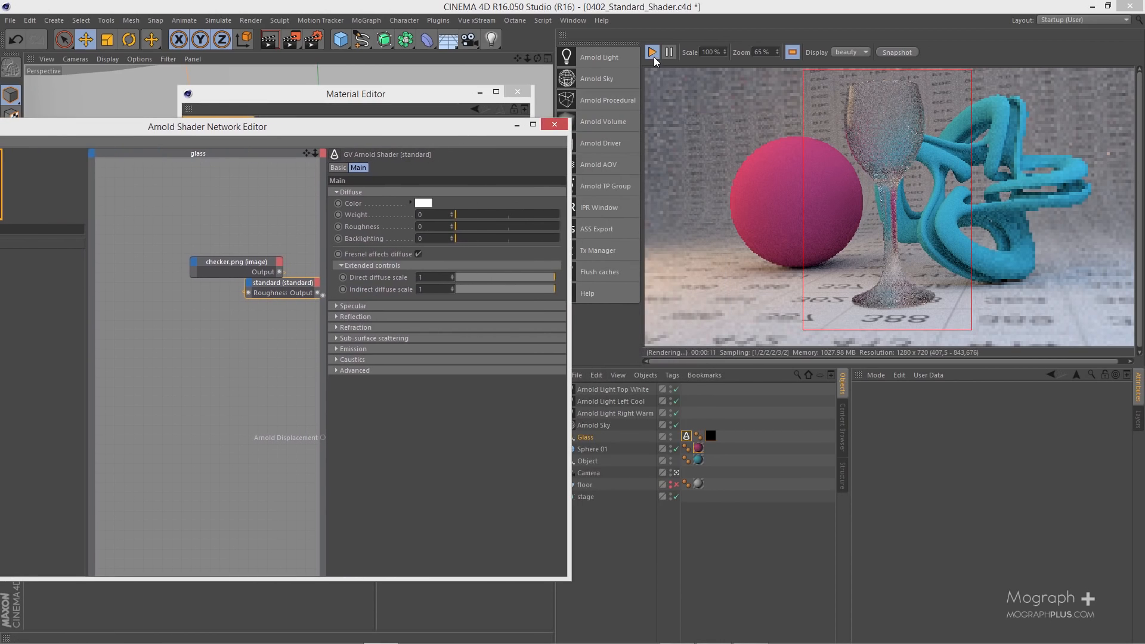
Step: Change the projection of the Glass object's texture tag to Cubic
{"action": "left_click", "coordinate": [698, 448]}
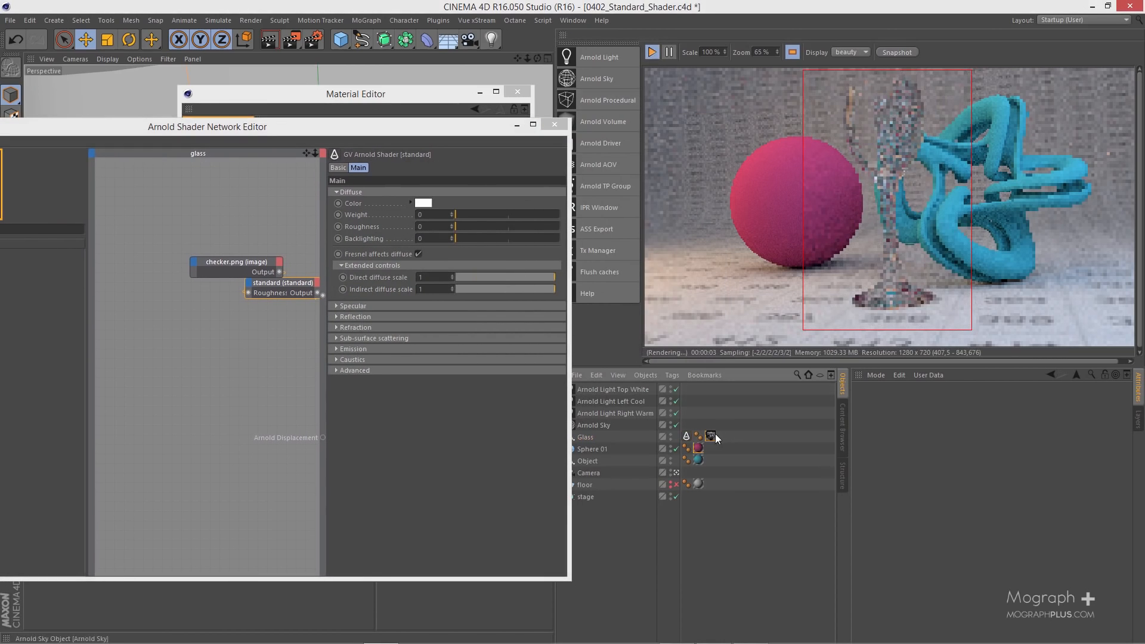
{"action": "left_click", "coordinate": [710, 435]}
{"action": "left_click", "coordinate": [953, 452]}
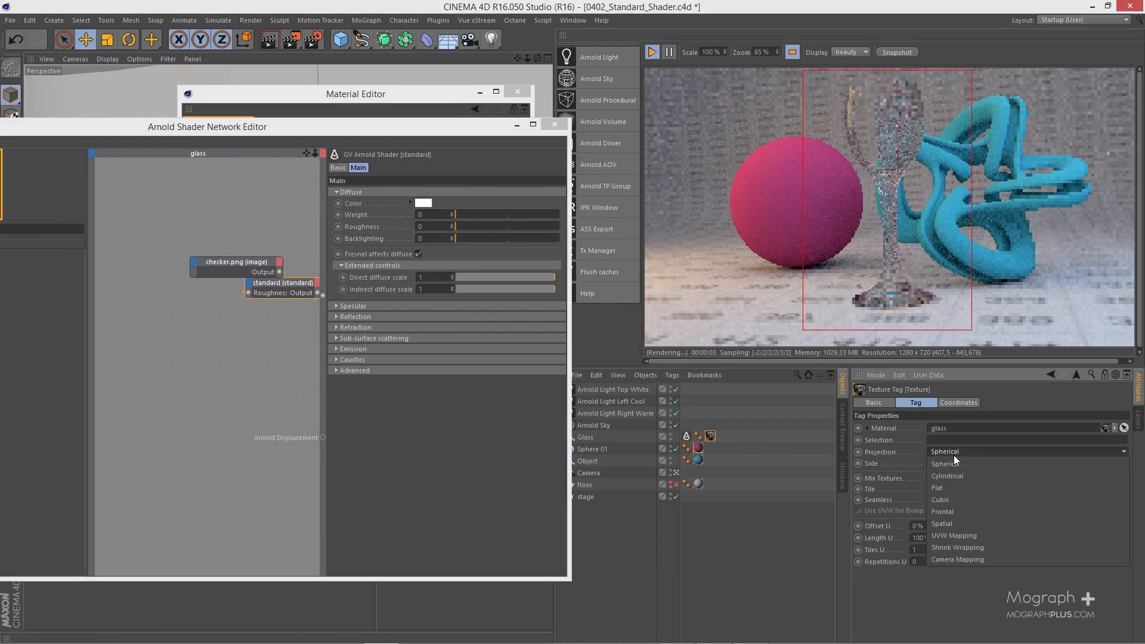
{"action": "left_click", "coordinate": [974, 499]}
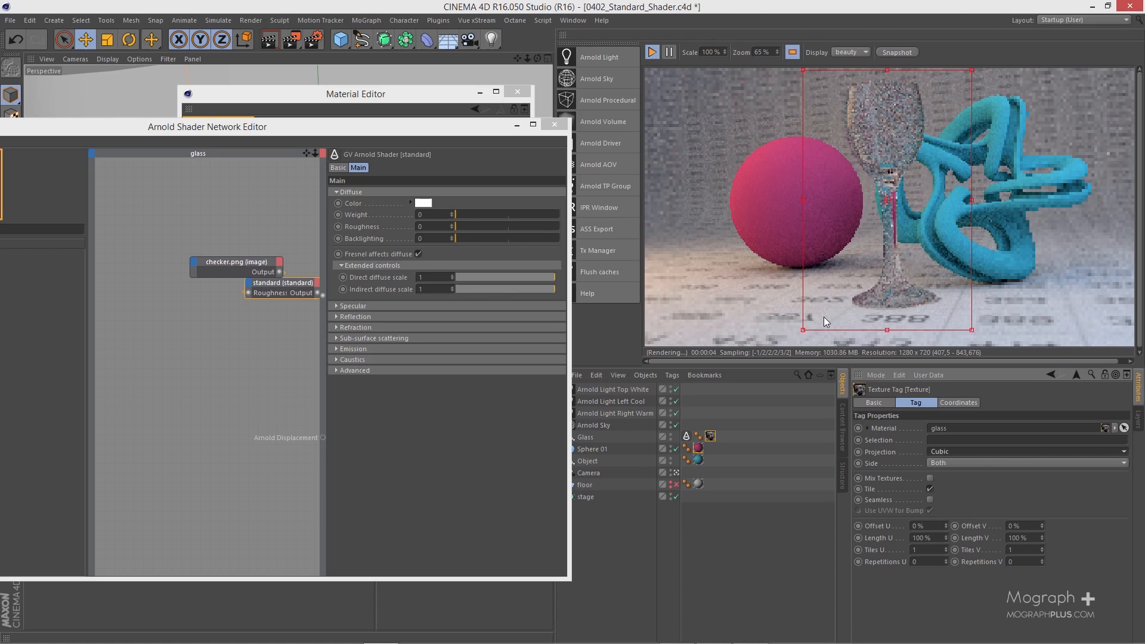
Step: Delete the checker.png image node from the glass shader network and close the network editor
{"action": "left_click_drag", "start_coordinate": [253, 268], "coordinate": [159, 312]}
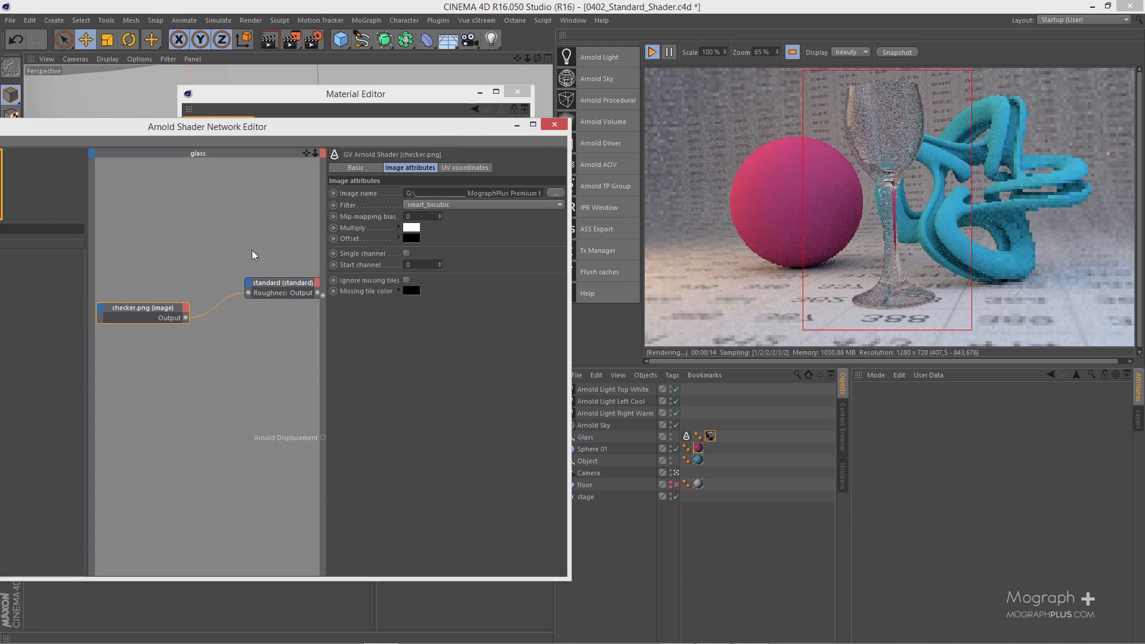
{"action": "left_click_drag", "start_coordinate": [166, 279], "coordinate": [116, 365]}
{"action": "key", "text": "Delete"}
{"action": "left_click", "coordinate": [553, 125]}
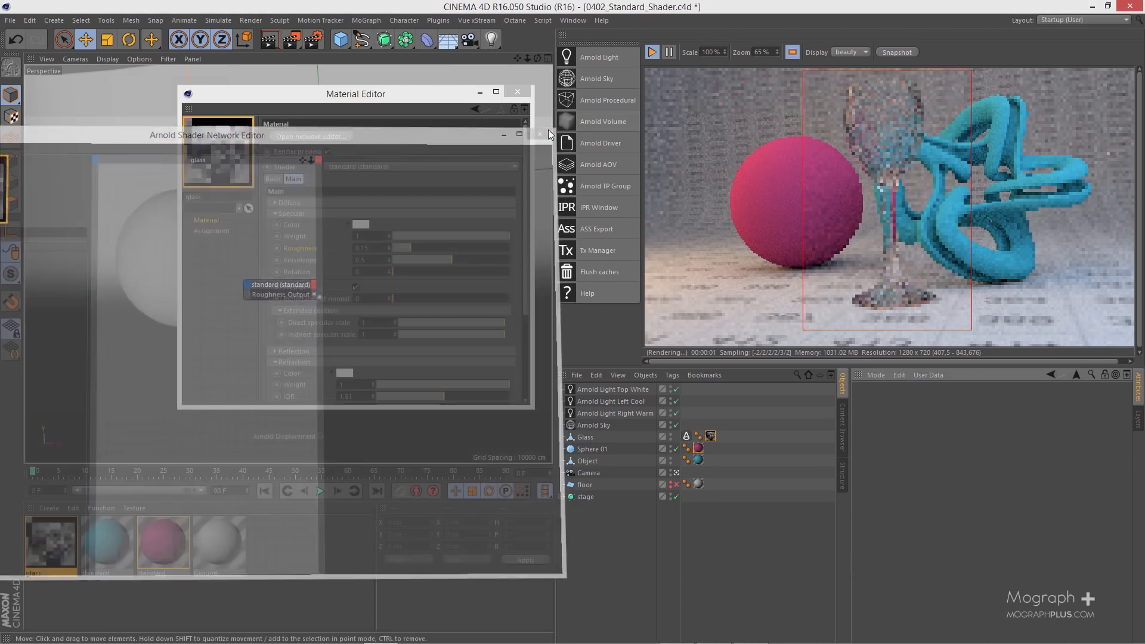
Step: Set the glass material's refraction roughness to 0 and enable Fresnel use IOR
{"action": "scroll", "coordinate": [307, 305], "scroll_direction": "down", "scroll_amount": 5}
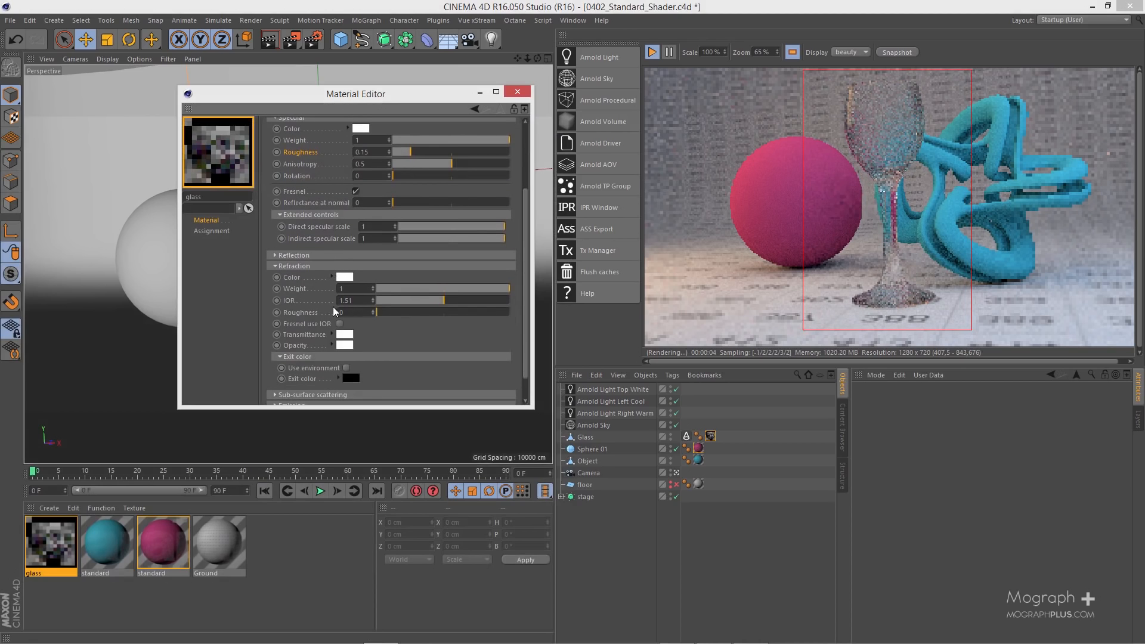
{"action": "left_click", "coordinate": [340, 324]}
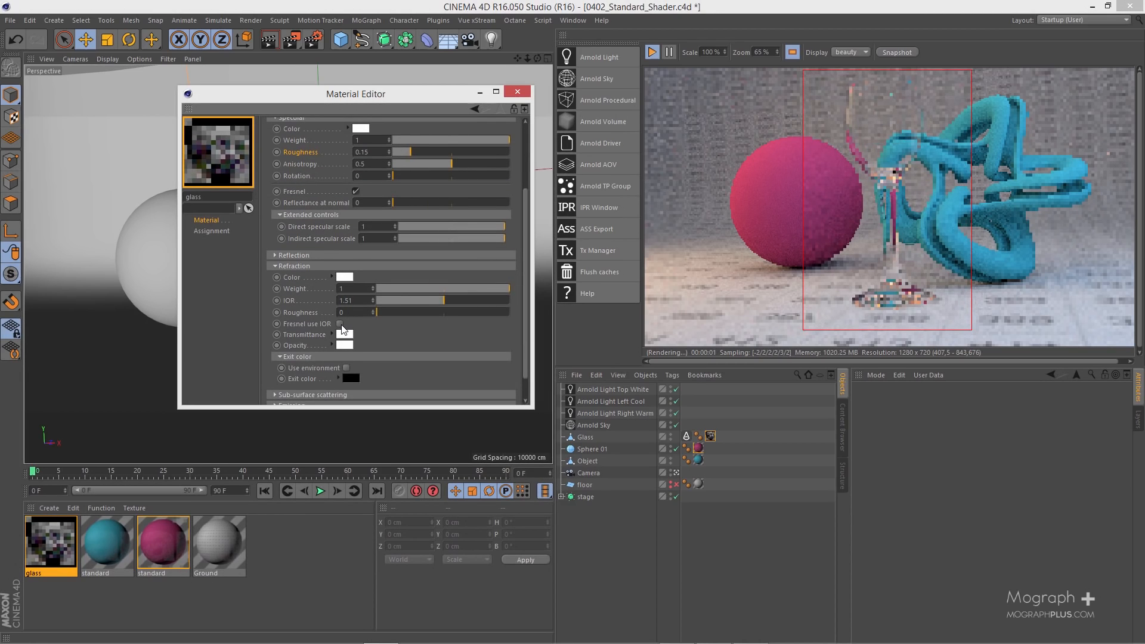
Step: Enable Fresnel use IOR for the glass material and set its refraction IOR to 1
{"action": "left_click", "coordinate": [340, 324]}
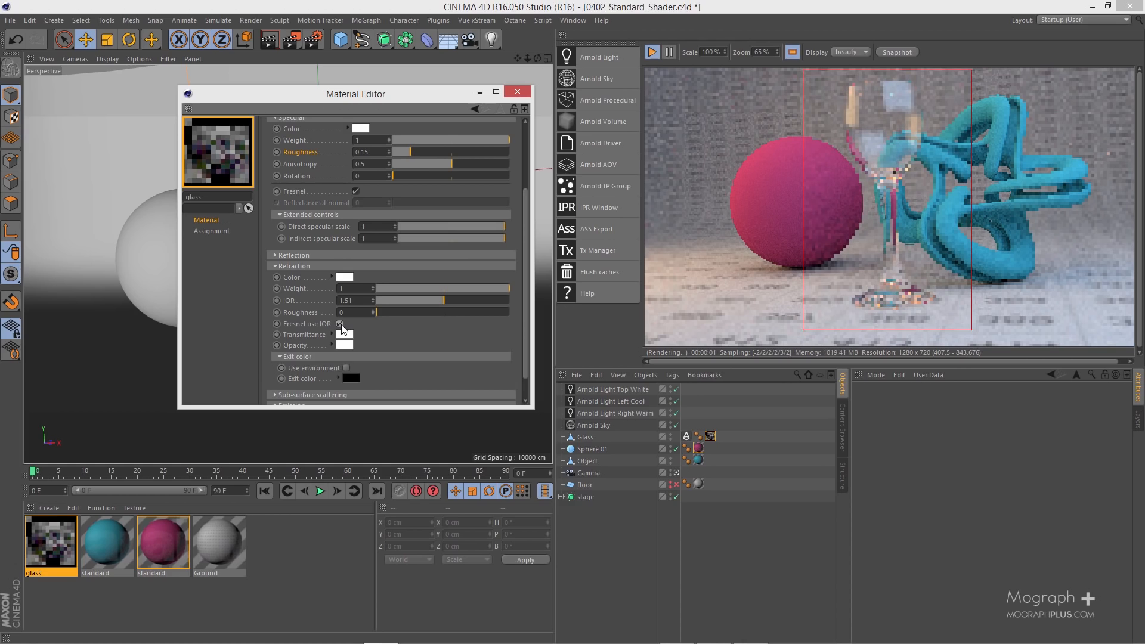
{"action": "scroll", "coordinate": [312, 271], "scroll_direction": "down", "scroll_amount": 1}
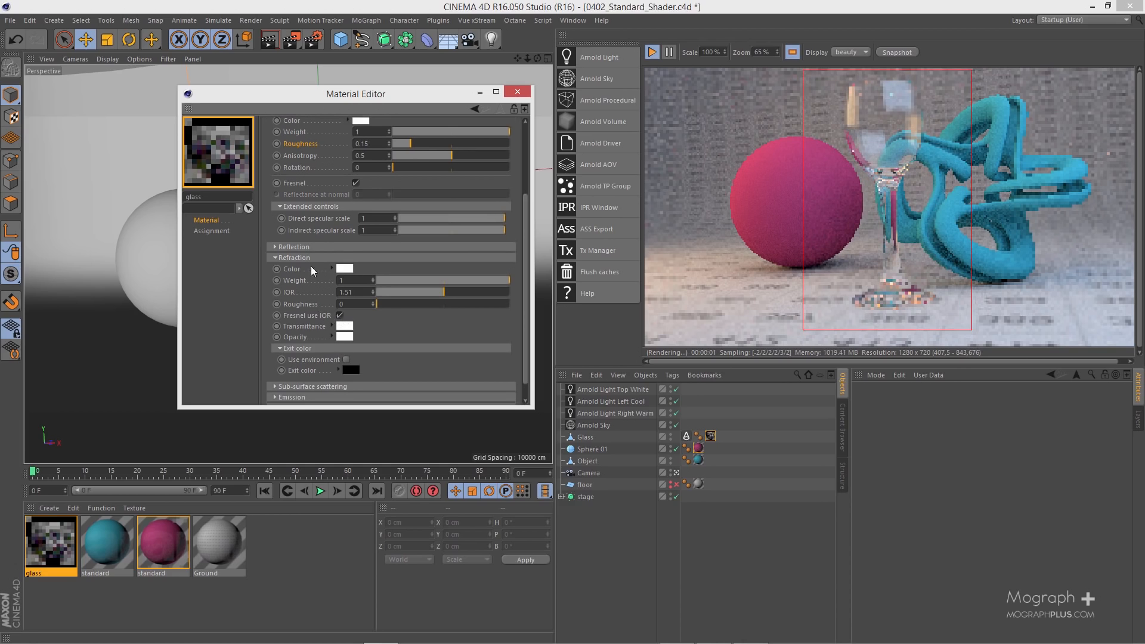
{"action": "double_click", "coordinate": [350, 293]}
{"action": "type", "text": "1"}
{"action": "key", "text": "Return"}
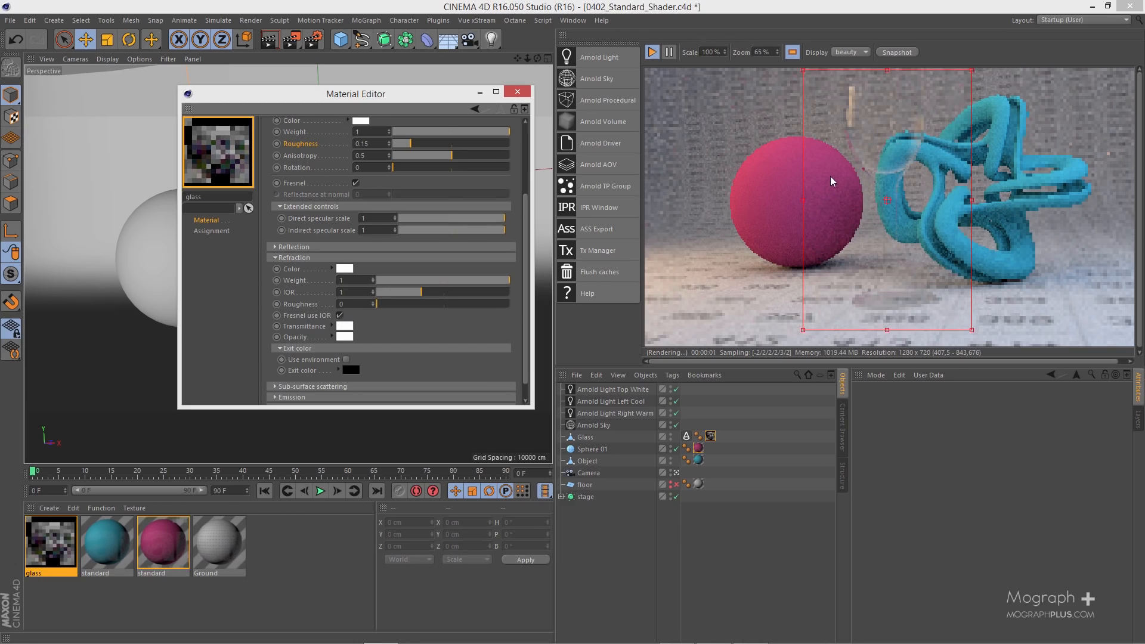
Step: Enlarge the IPR render view and set the glass material's refraction IOR to 1.2
{"action": "scroll", "coordinate": [789, 270], "scroll_direction": "up", "scroll_amount": 1}
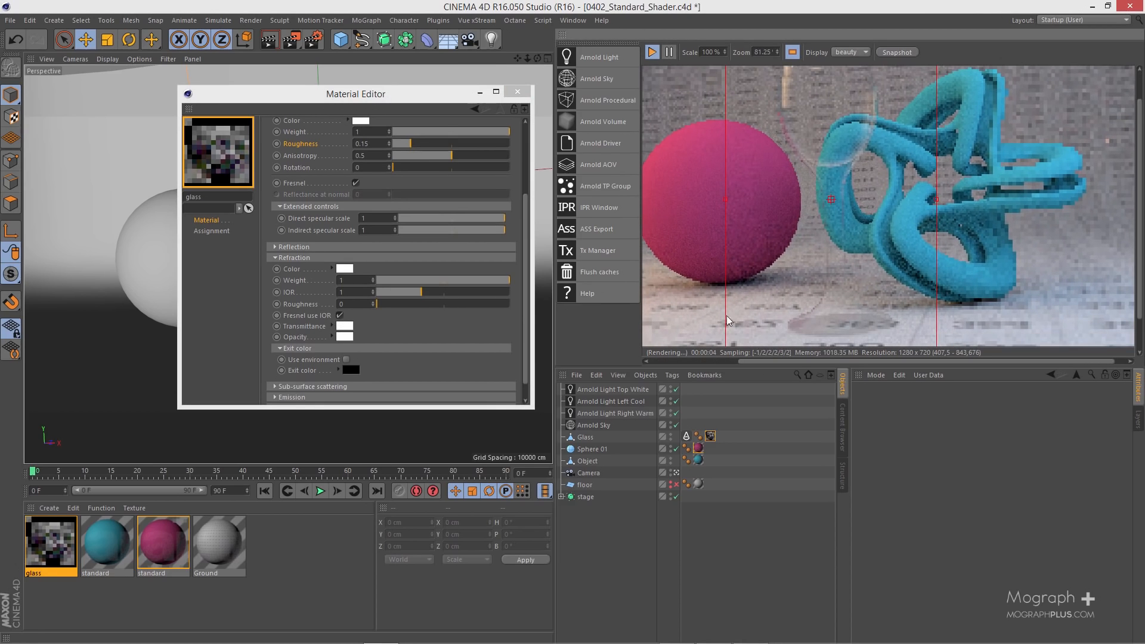
{"action": "middle_click_drag", "start_coordinate": [743, 238], "coordinate": [742, 254]}
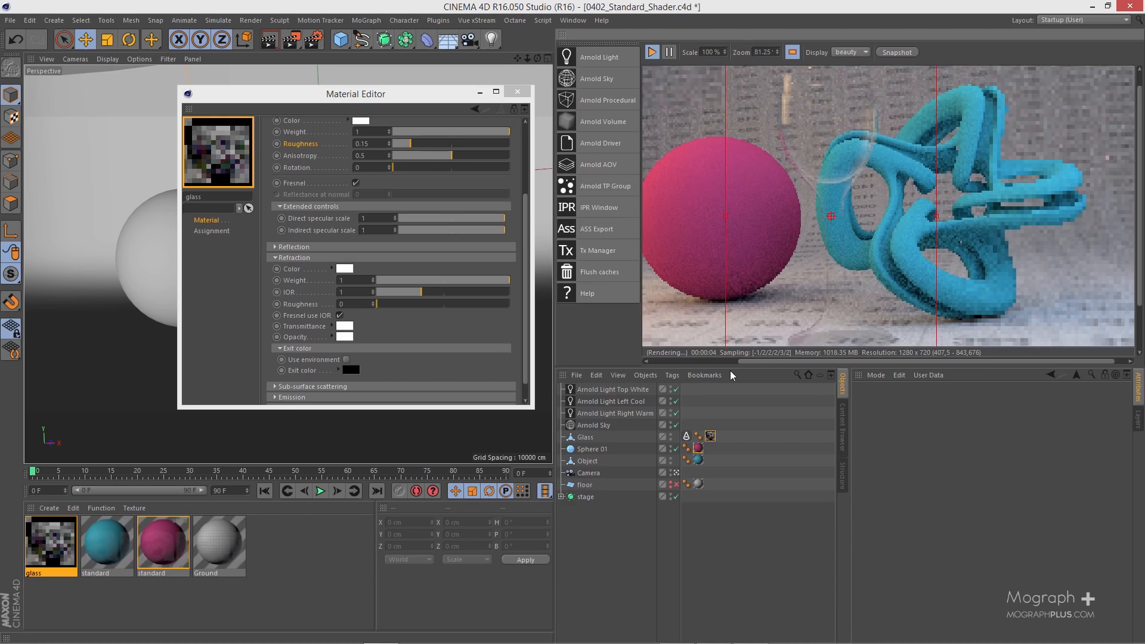
{"action": "left_click_drag", "start_coordinate": [734, 367], "coordinate": [735, 413]}
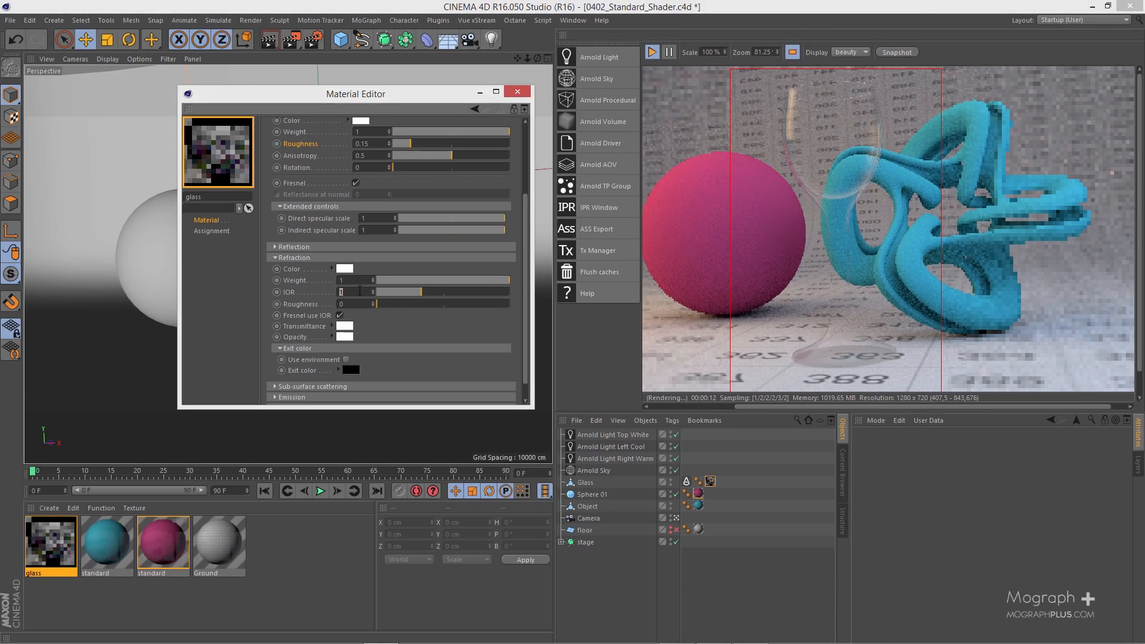
{"action": "key", "text": "Return"}
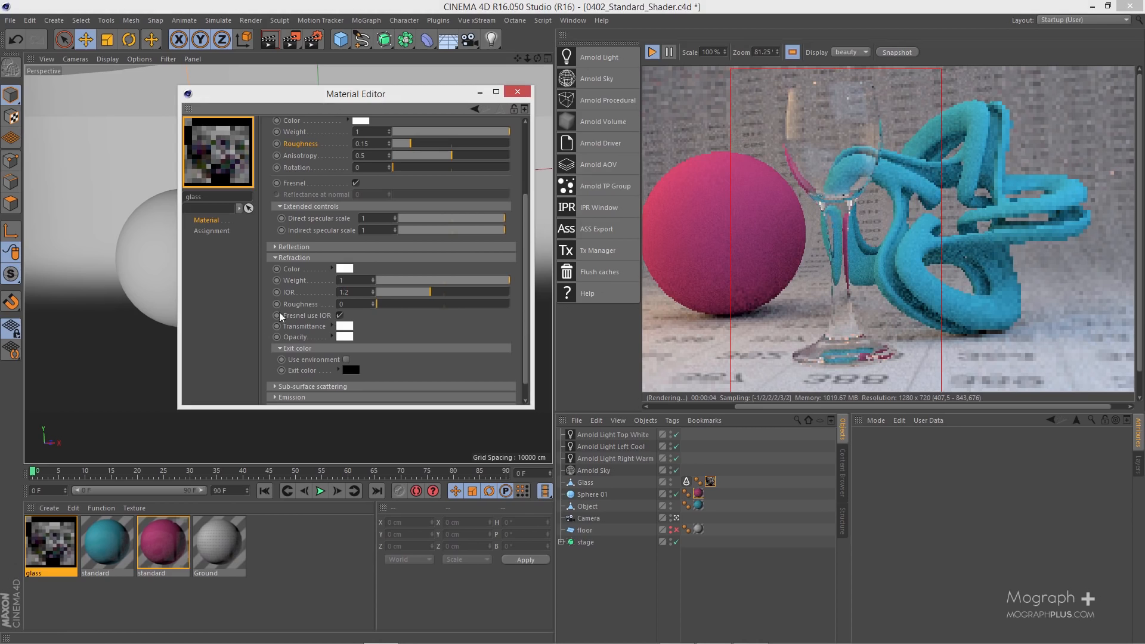
Step: Set the refraction IOR of the glass material to 1.51
{"action": "double_click", "coordinate": [344, 291]}
{"action": "type", "text": "1.51"}
{"action": "key", "text": "Return"}
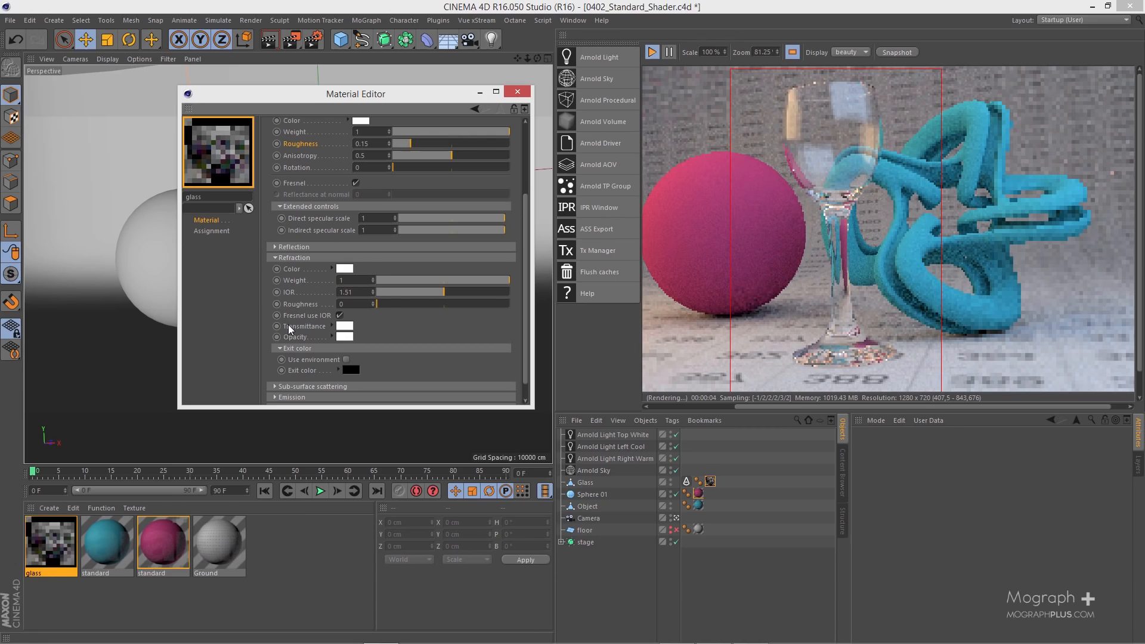
Step: Set the glass material's transmittance color to the light blue preset swatch
{"action": "scroll", "coordinate": [290, 316], "scroll_direction": "down", "scroll_amount": 1}
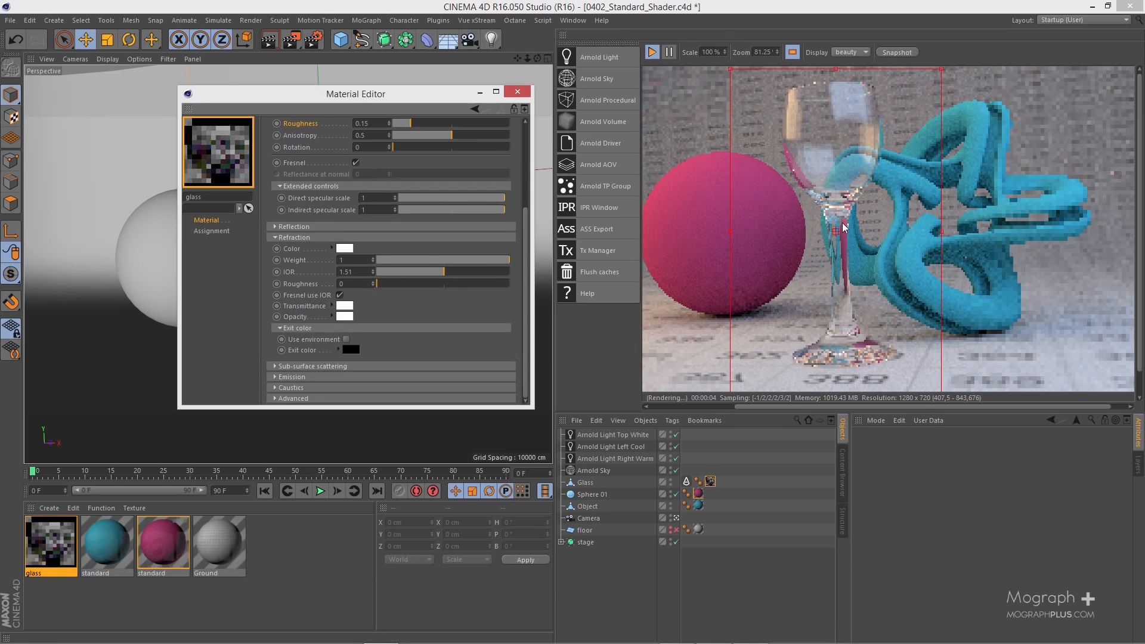
{"action": "scroll", "coordinate": [843, 229], "scroll_direction": "down", "scroll_amount": 1}
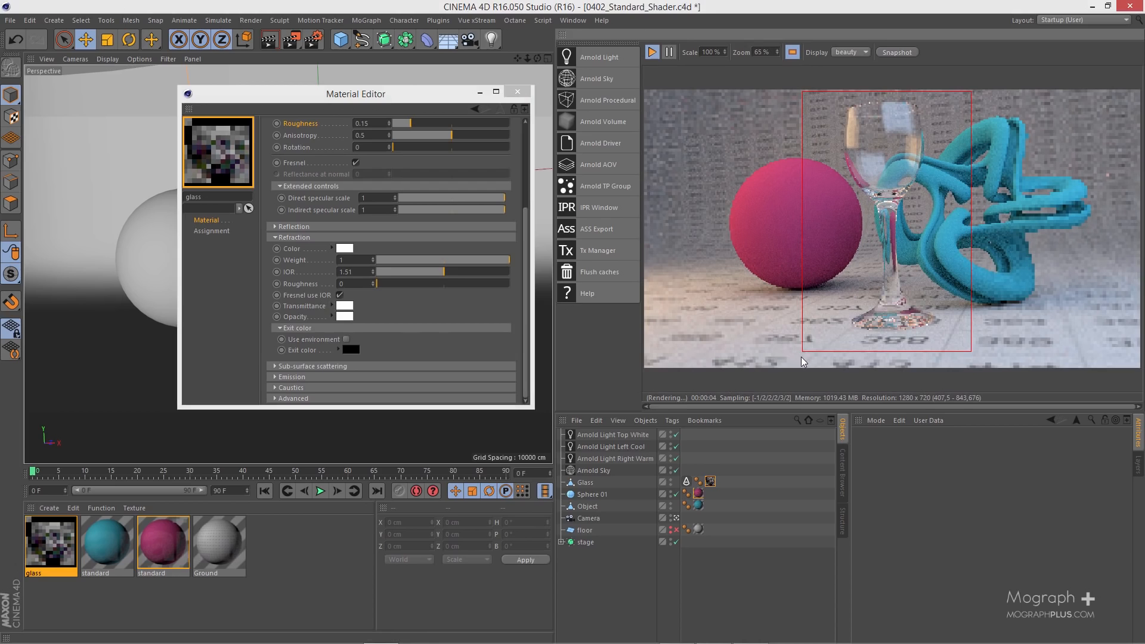
{"action": "left_click", "coordinate": [345, 316]}
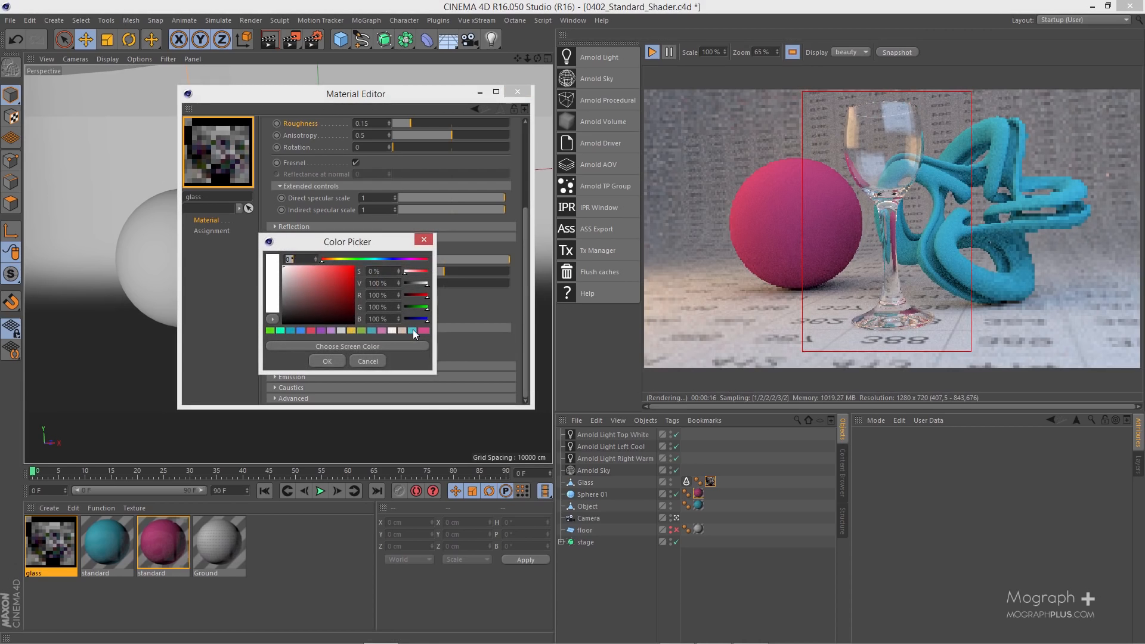
{"action": "left_click", "coordinate": [413, 329]}
{"action": "left_click", "coordinate": [326, 360]}
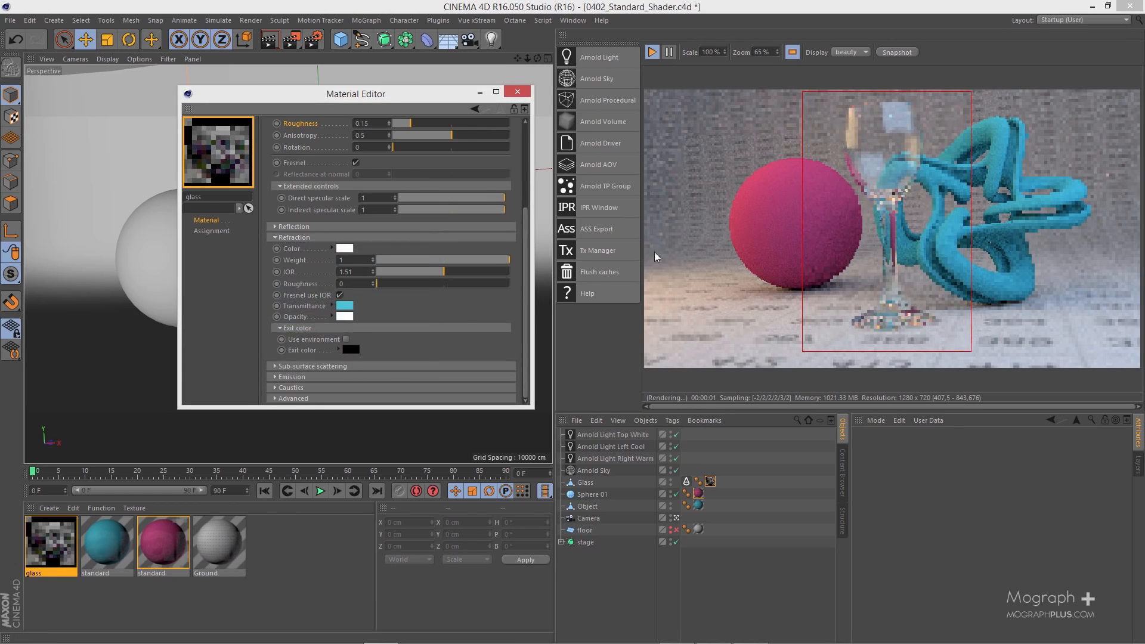
Step: Make the transmittance color a more saturated cyan with about 99% saturation
{"action": "left_click", "coordinate": [344, 305]}
{"action": "left_click", "coordinate": [346, 271]}
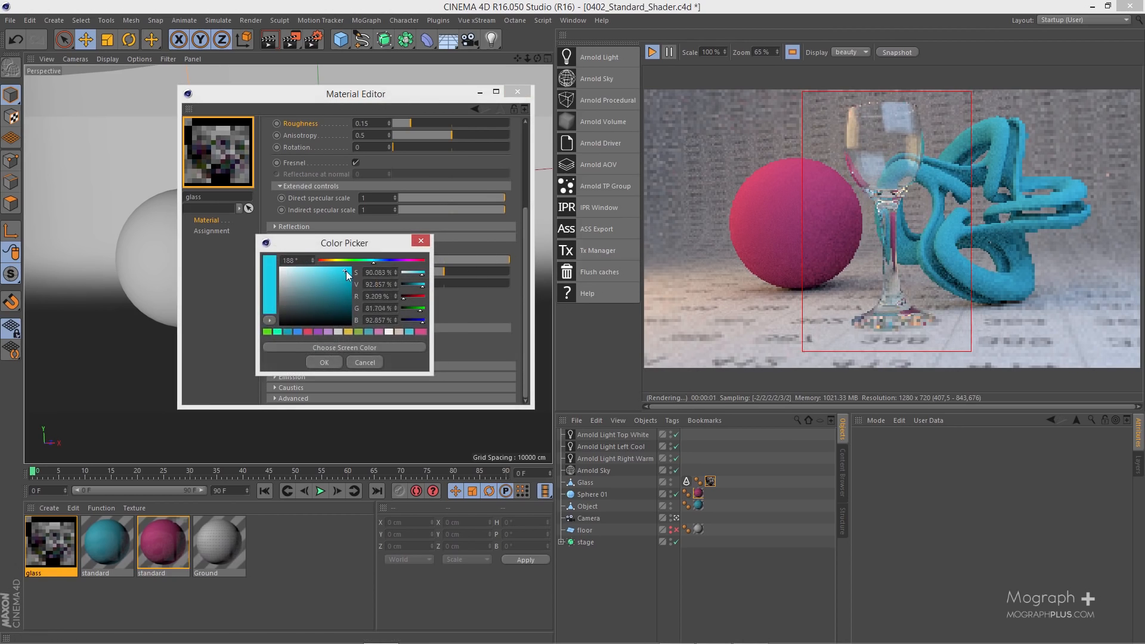
{"action": "left_click_drag", "start_coordinate": [346, 271], "coordinate": [352, 270]}
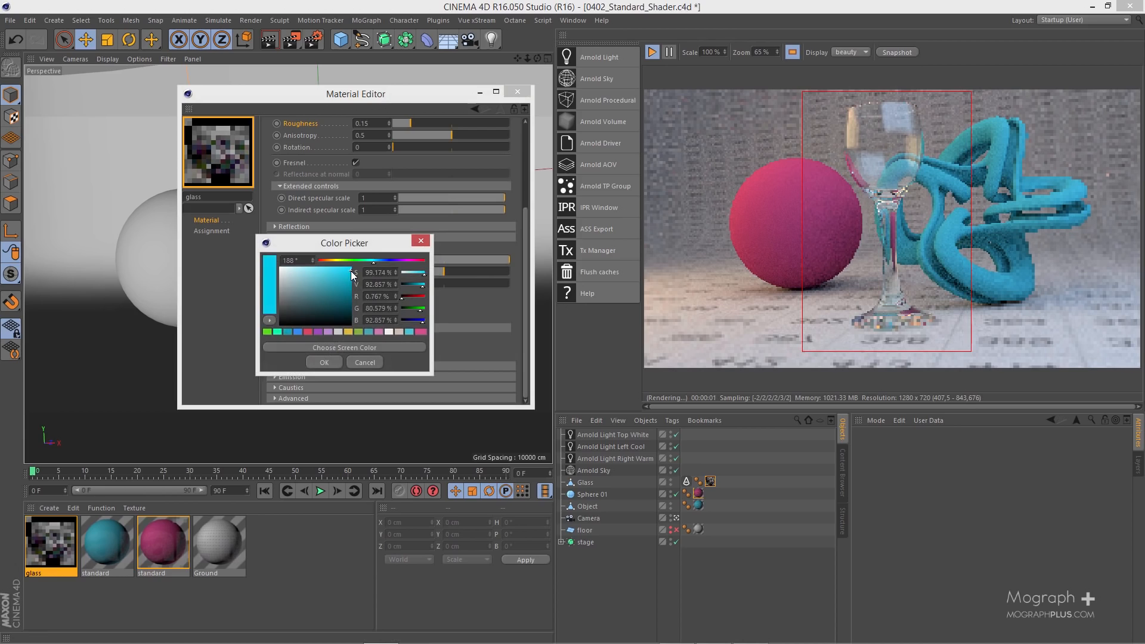
{"action": "left_click", "coordinate": [324, 362]}
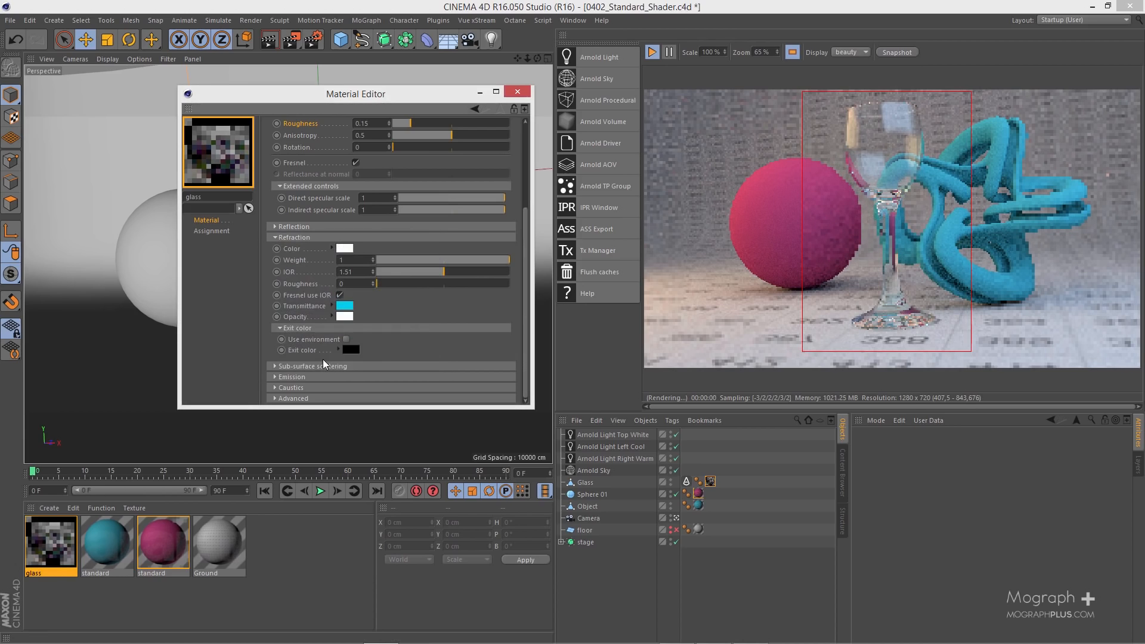
Step: Set the transmittance color of the glass material to the bright green preset swatch
{"action": "left_click", "coordinate": [345, 307]}
{"action": "left_click", "coordinate": [356, 332]}
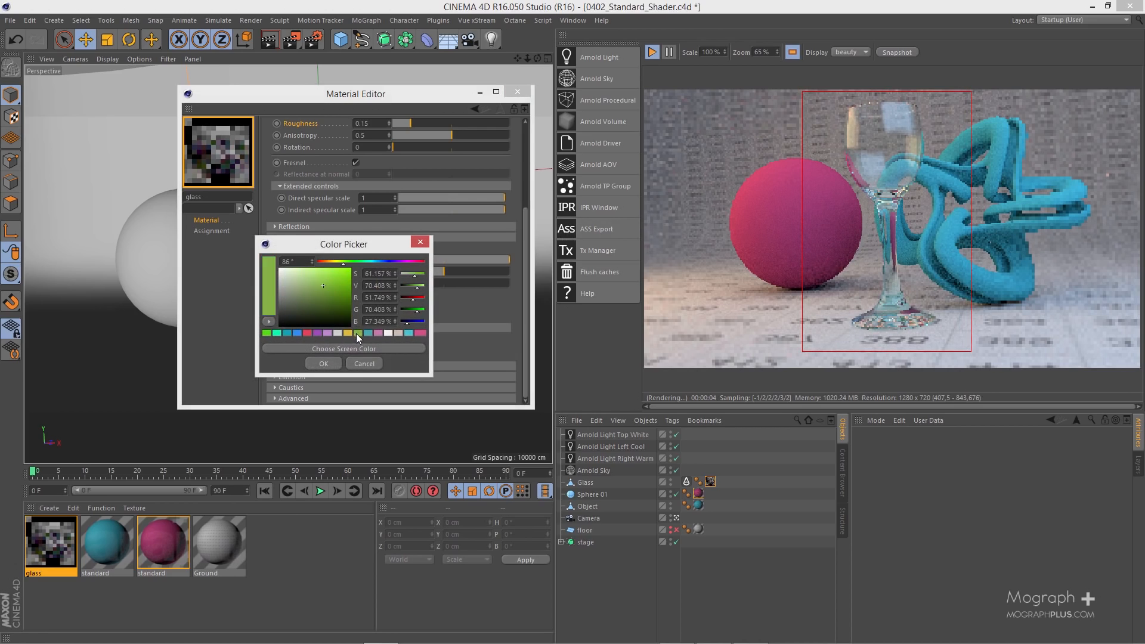
{"action": "left_click", "coordinate": [266, 334]}
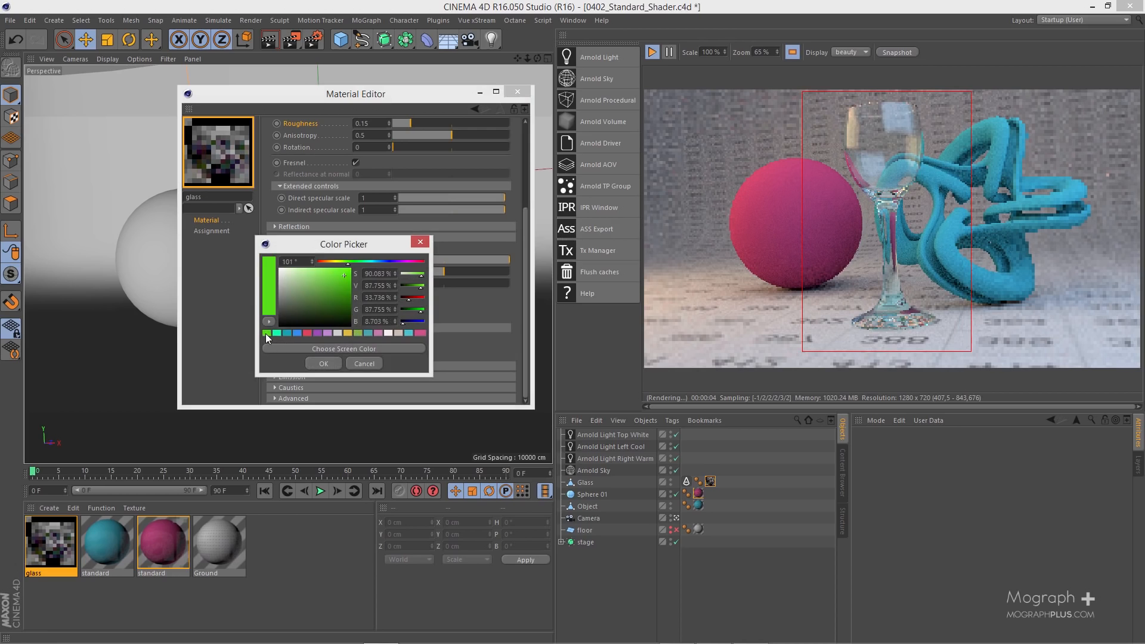
{"action": "left_click", "coordinate": [316, 363]}
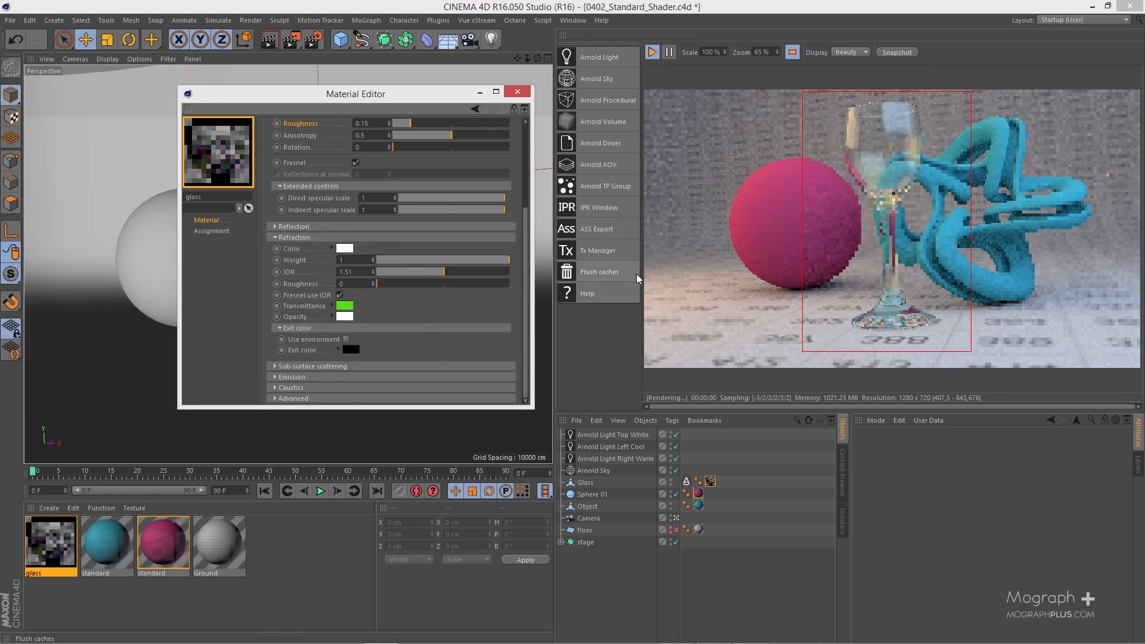
{"action": "left_click", "coordinate": [821, 256]}
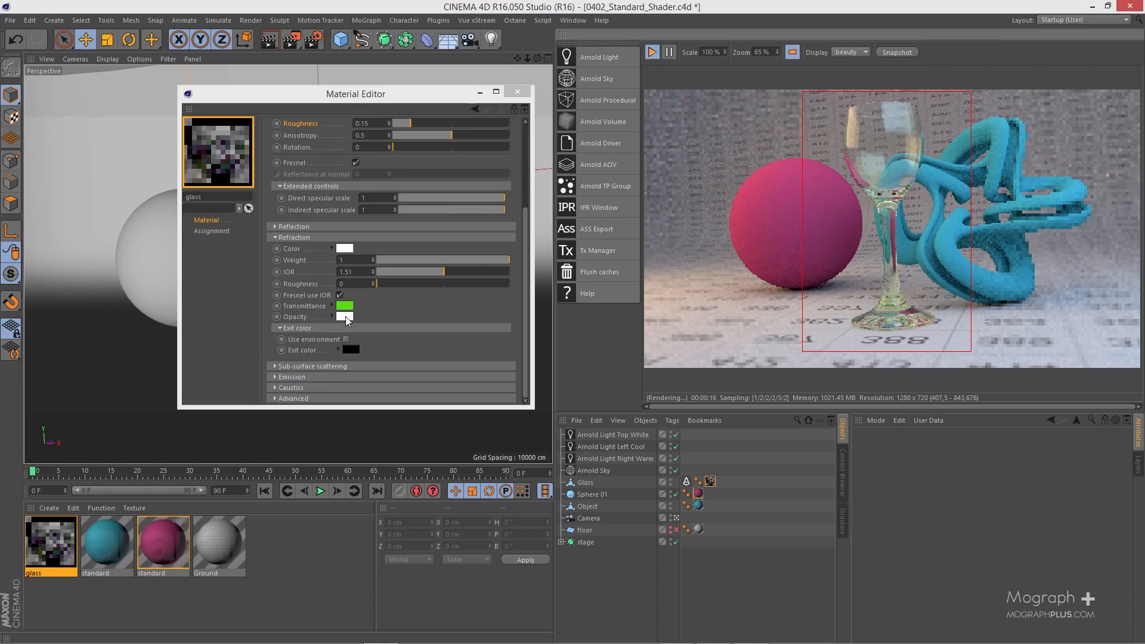
Step: Try a dark grey opacity with about 20% brightness on the glass material and restore it to white
{"action": "left_click", "coordinate": [308, 317]}
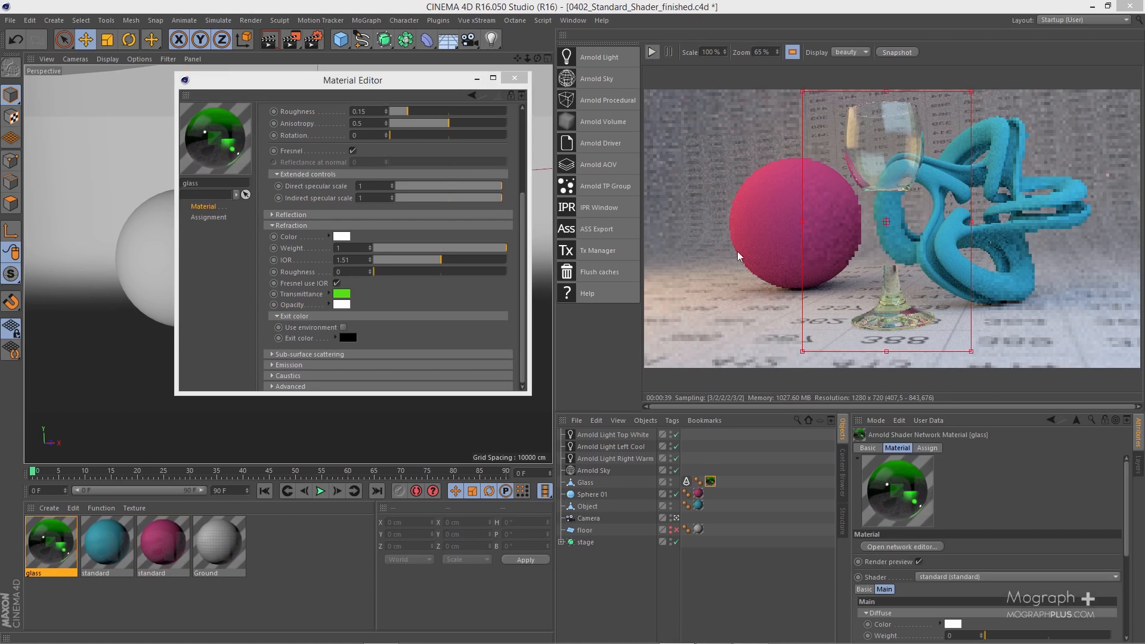
{"action": "left_click", "coordinate": [342, 305]}
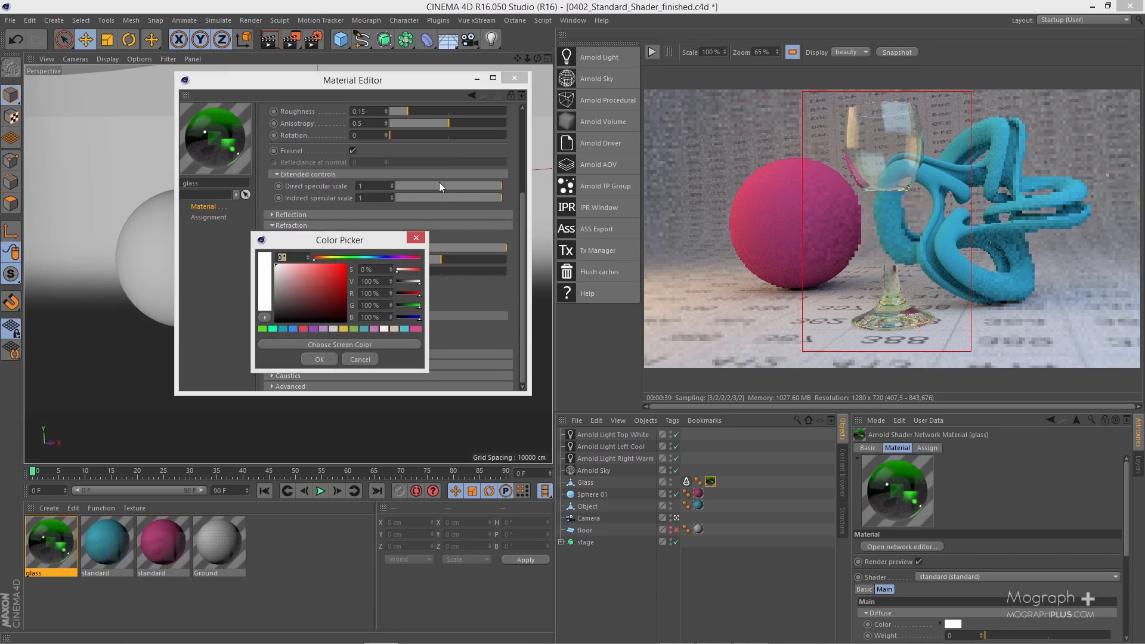
{"action": "left_click_drag", "start_coordinate": [293, 296], "coordinate": [257, 307]}
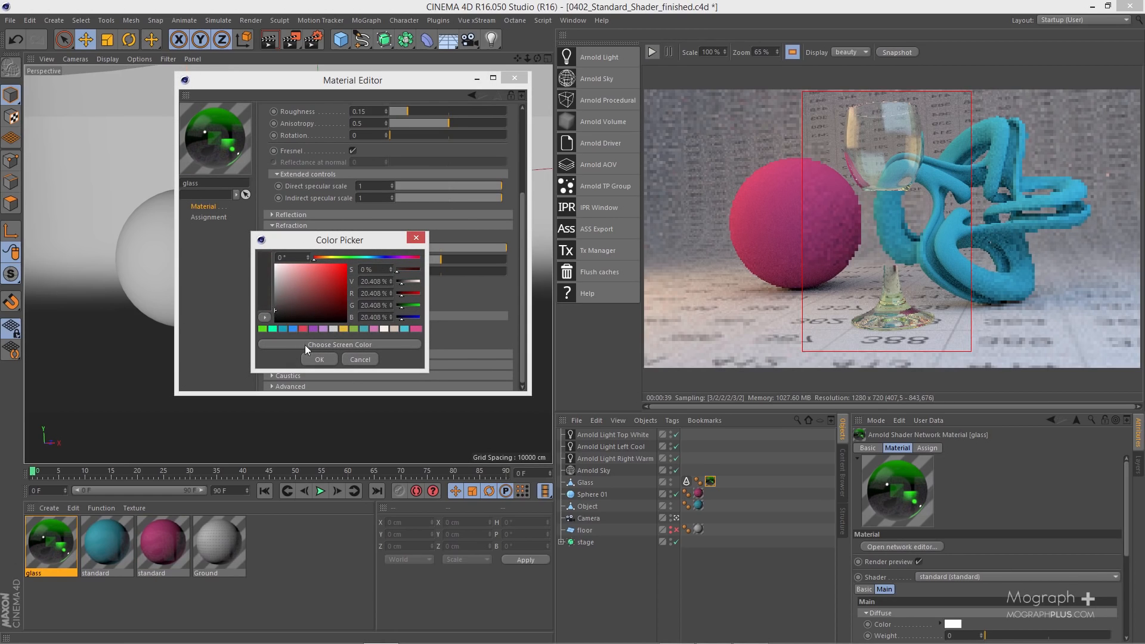
{"action": "left_click", "coordinate": [319, 358]}
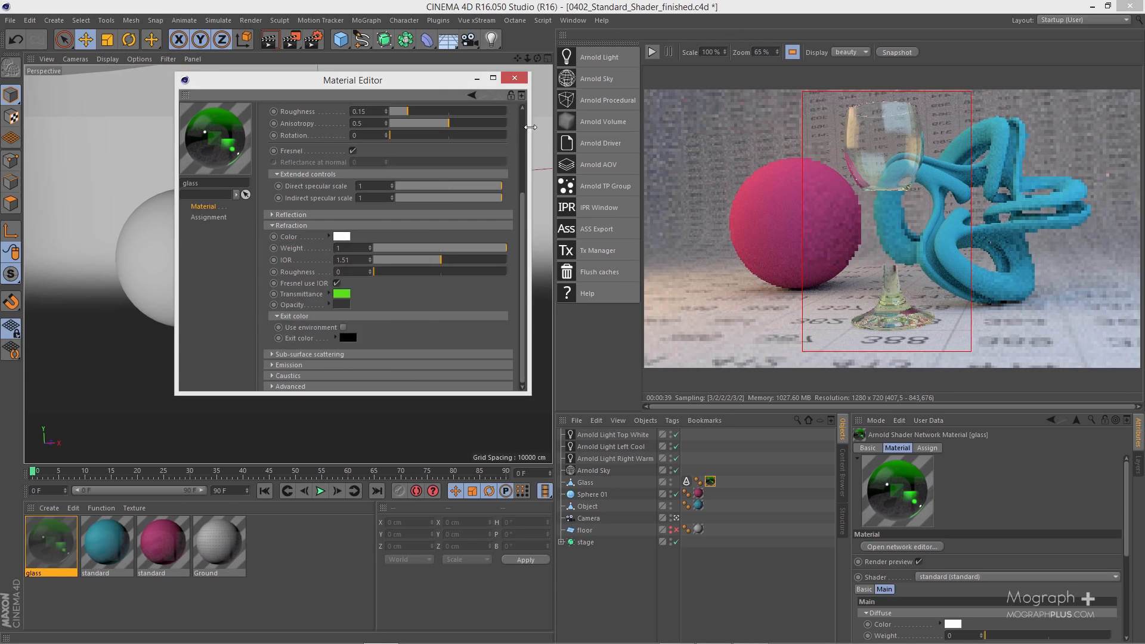
{"action": "left_click", "coordinate": [342, 305]}
{"action": "left_click", "coordinate": [310, 359]}
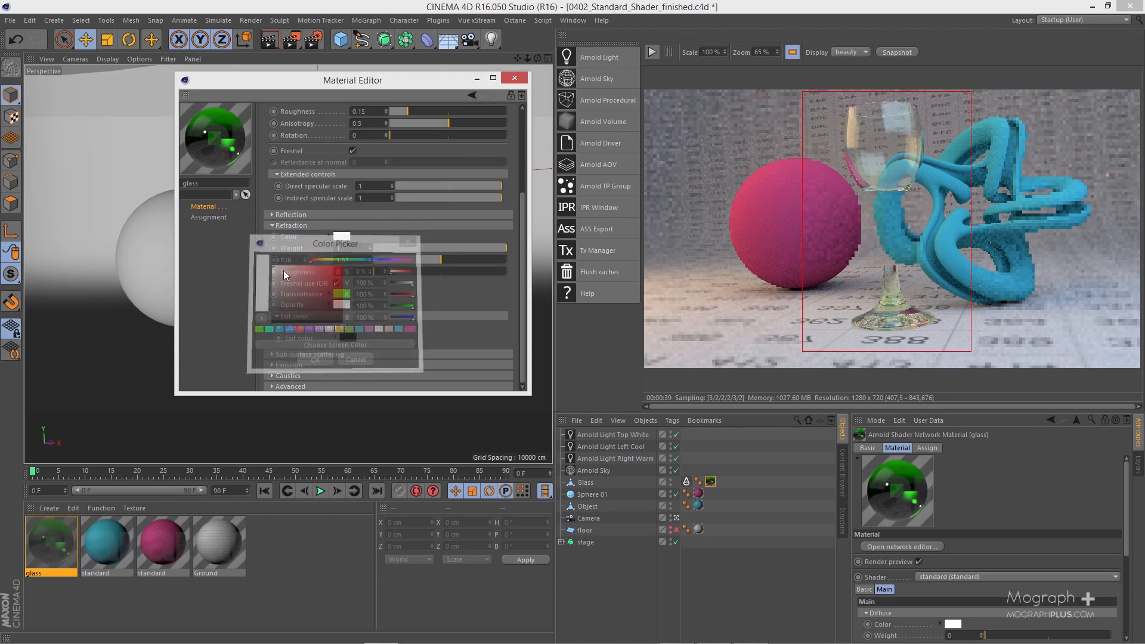
Step: Set both the refraction weight and the specular weight of the glass material to 0
{"action": "left_click_drag", "start_coordinate": [410, 249], "coordinate": [307, 249]}
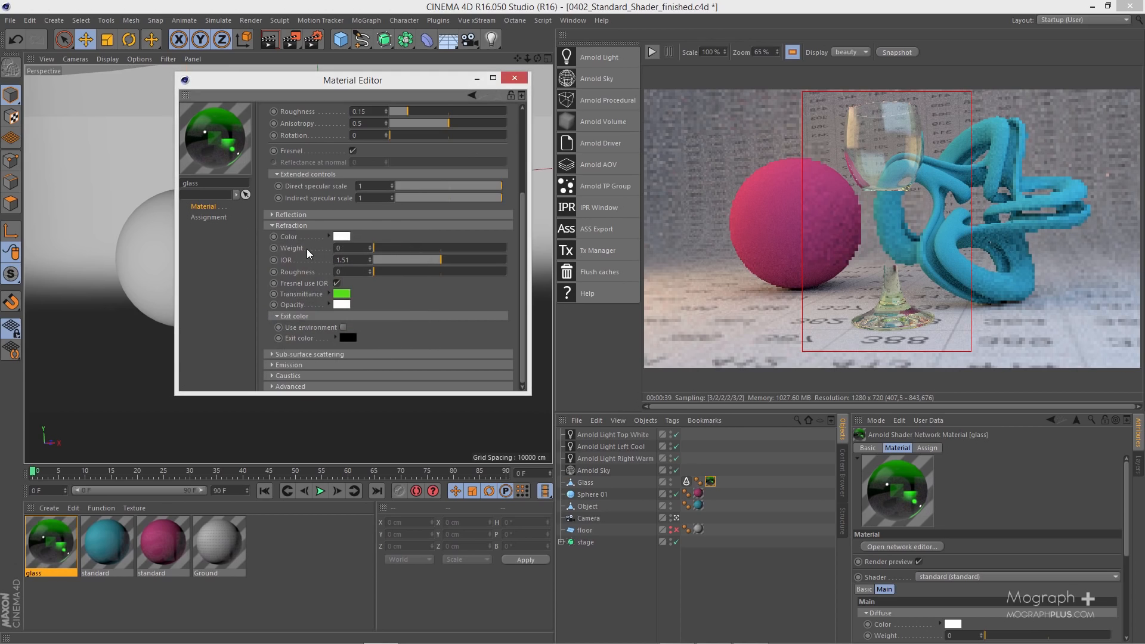
{"action": "scroll", "coordinate": [358, 241], "scroll_direction": "up", "scroll_amount": 4}
{"action": "left_click_drag", "start_coordinate": [419, 212], "coordinate": [316, 206]}
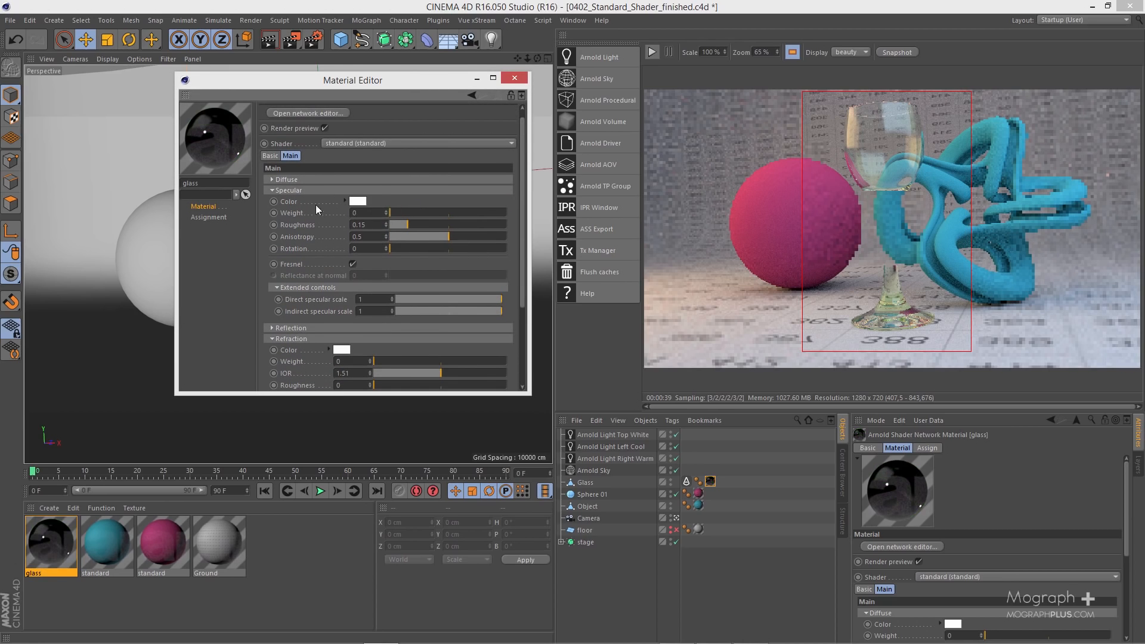
Step: Set the glass material's diffuse weight to 0.81 and start the IPR render
{"action": "left_click", "coordinate": [331, 179]}
{"action": "left_click_drag", "start_coordinate": [445, 203], "coordinate": [498, 203]}
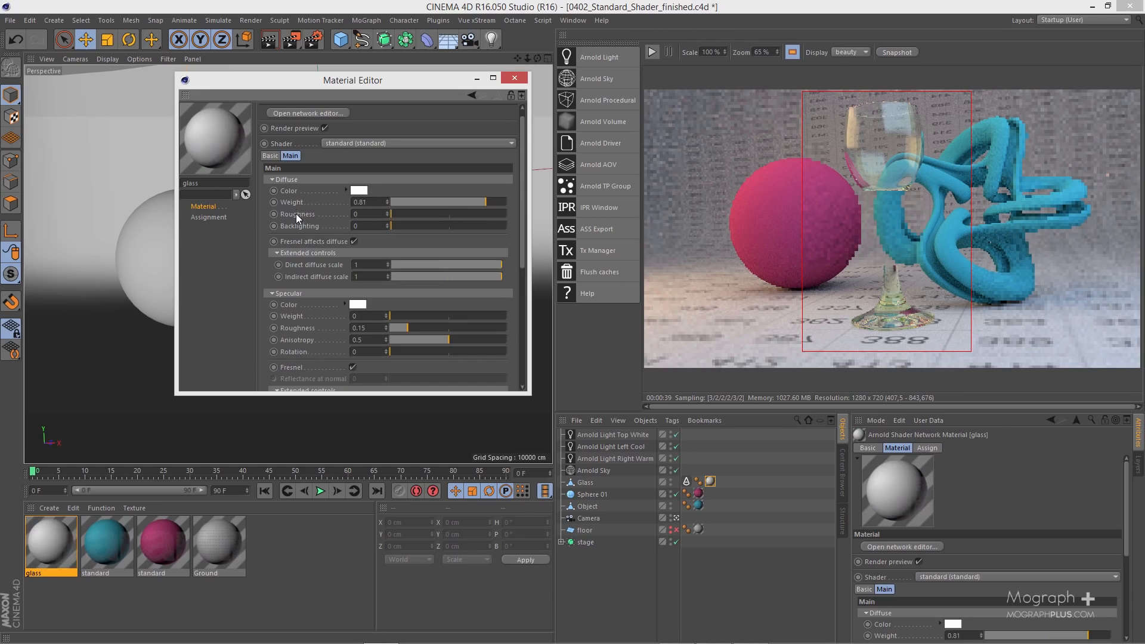
{"action": "scroll", "coordinate": [309, 270], "scroll_direction": "down", "scroll_amount": 5}
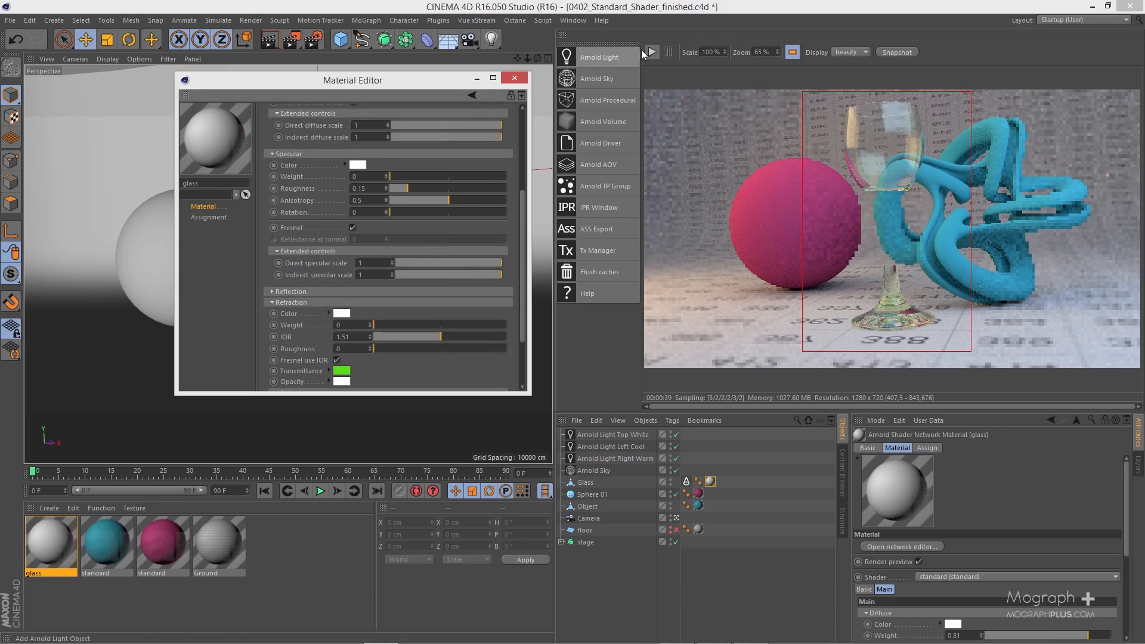
{"action": "left_click", "coordinate": [651, 53]}
Step: Set the glass material's opacity to a dark grey with about 28% brightness
{"action": "scroll", "coordinate": [342, 210], "scroll_direction": "down", "scroll_amount": 3}
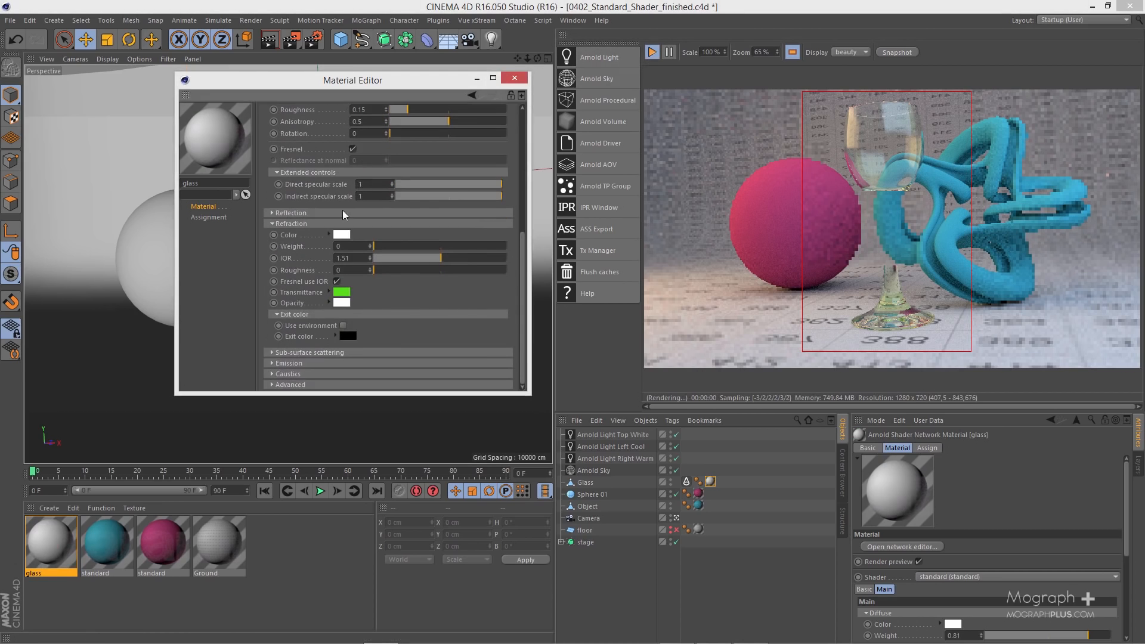
{"action": "left_click", "coordinate": [344, 304]}
{"action": "left_click_drag", "start_coordinate": [299, 298], "coordinate": [267, 306]}
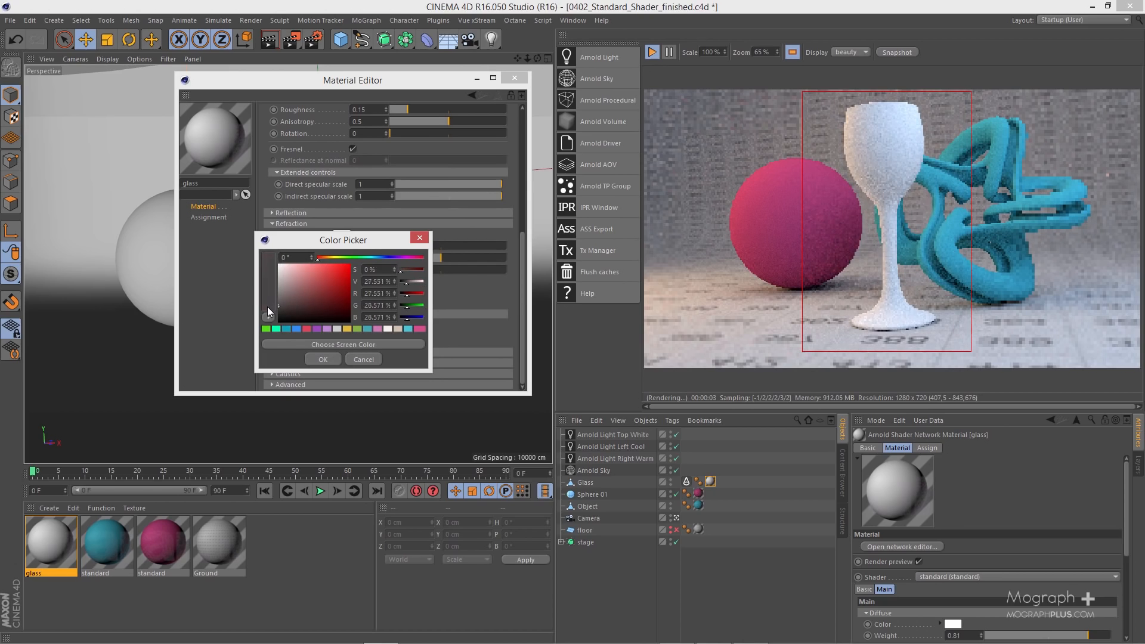
{"action": "left_click", "coordinate": [314, 357]}
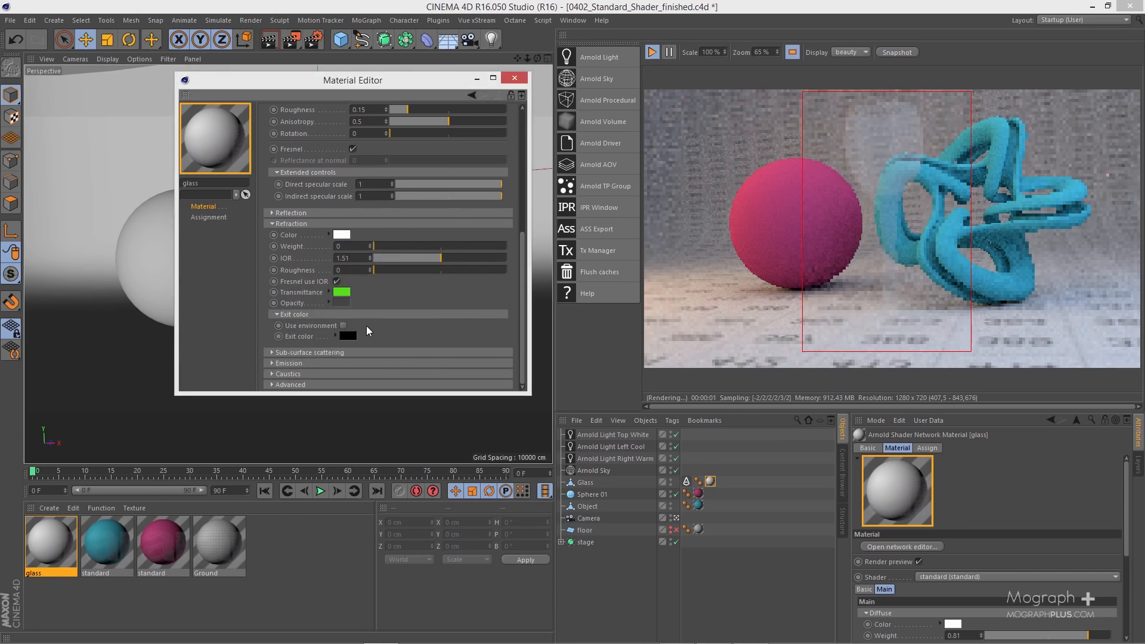
Step: Raise the glass material's opacity to a much lighter color
{"action": "left_click", "coordinate": [342, 302]}
{"action": "left_click_drag", "start_coordinate": [301, 285], "coordinate": [260, 283]}
{"action": "left_click", "coordinate": [315, 363]}
{"action": "left_click", "coordinate": [338, 304]}
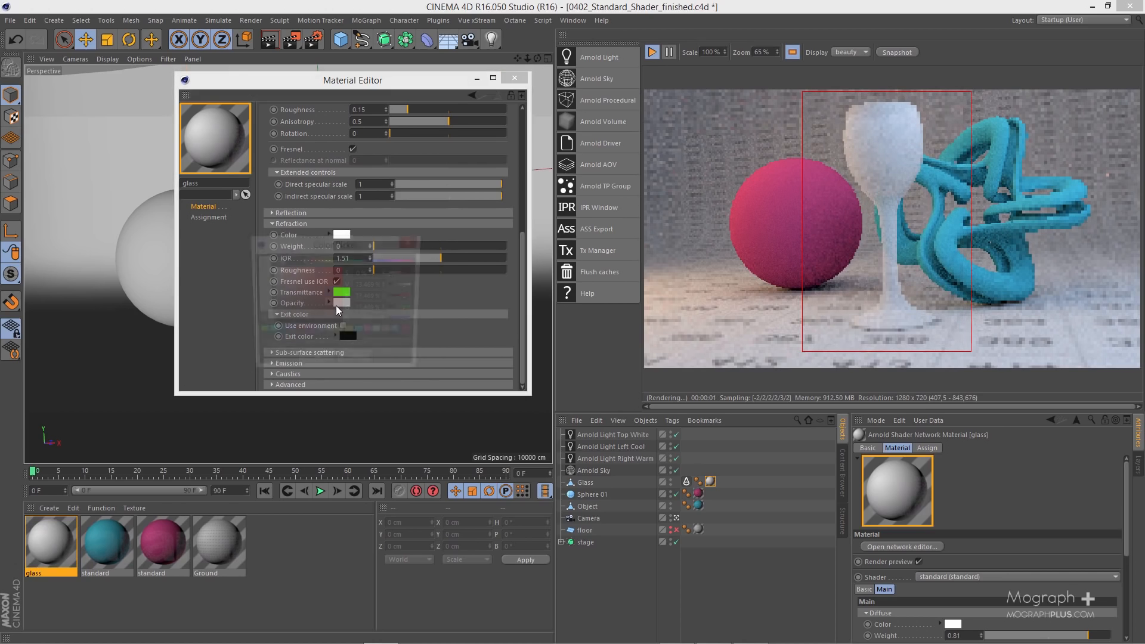
{"action": "left_click", "coordinate": [342, 364]}
Step: In the glass material's shader network, add a refraction Opacity input to the standard shader and feed it the checker texture
{"action": "scroll", "coordinate": [322, 153], "scroll_direction": "up", "scroll_amount": 5}
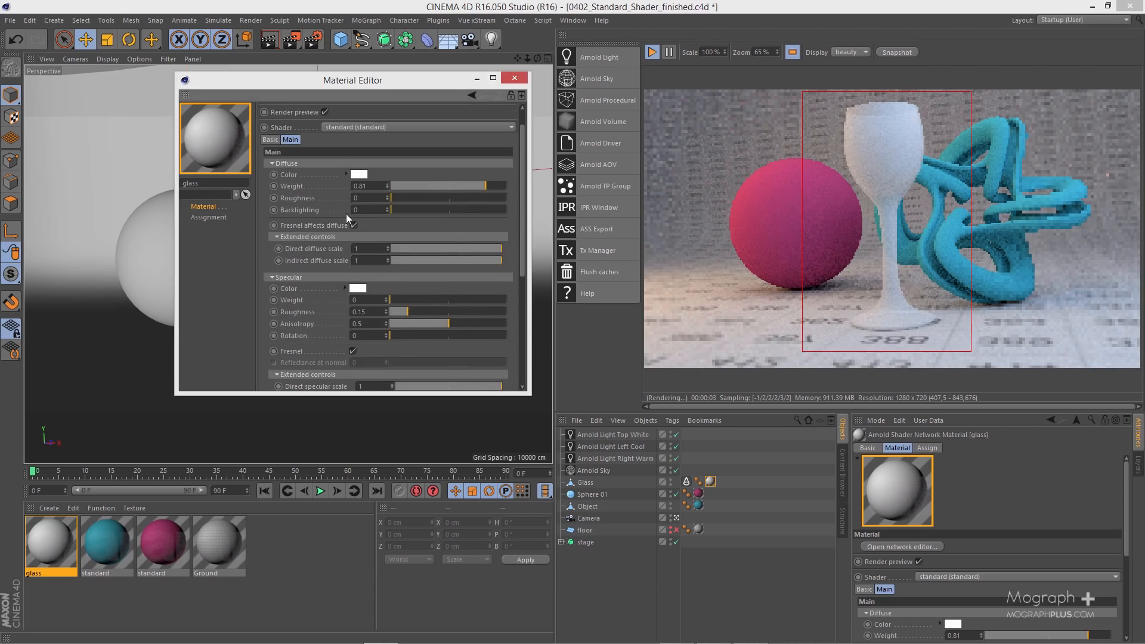
{"action": "scroll", "coordinate": [346, 139], "scroll_direction": "up", "scroll_amount": 1}
{"action": "left_click", "coordinate": [334, 123]}
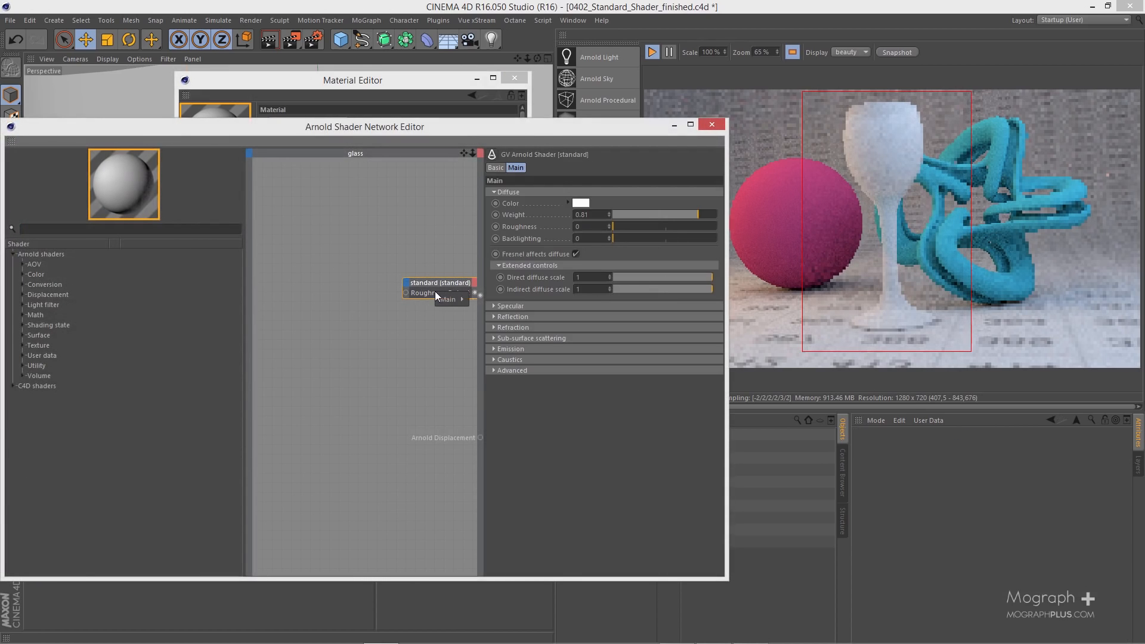
{"action": "mouse_move", "coordinate": [442, 298]}
{"action": "mouse_move", "coordinate": [516, 335]}
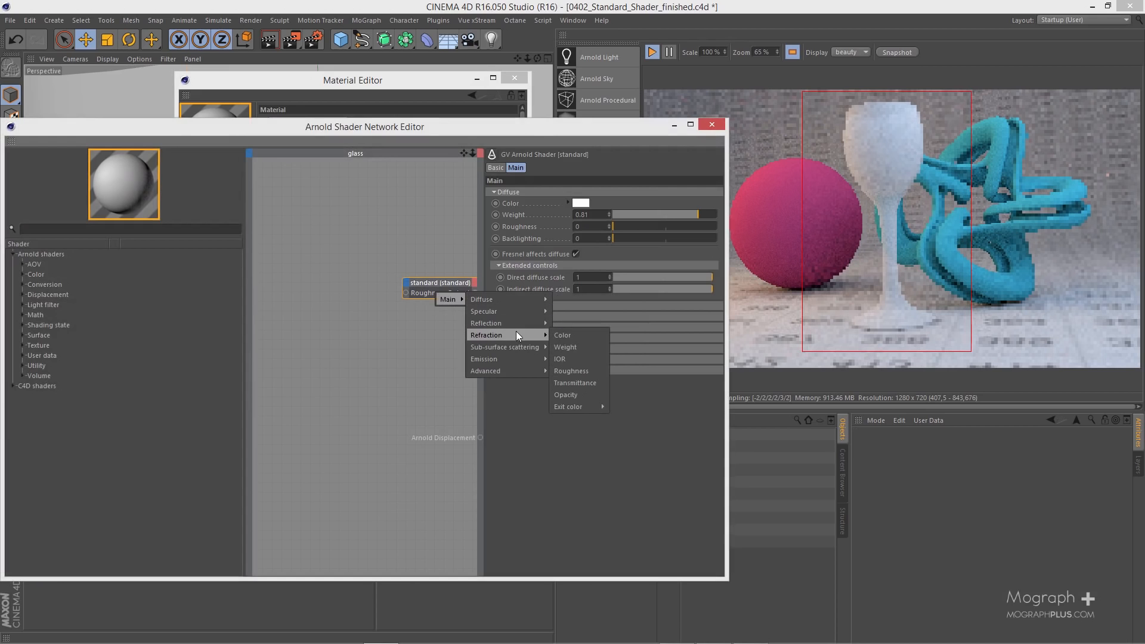
{"action": "left_click", "coordinate": [584, 395]}
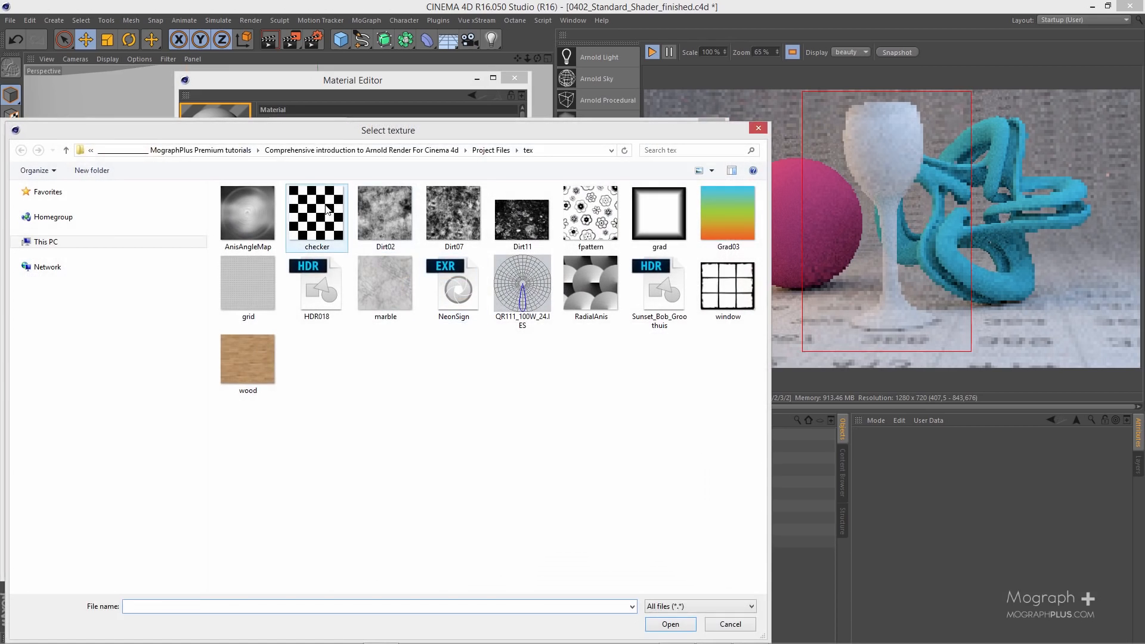
{"action": "left_click", "coordinate": [328, 210]}
{"action": "double_click", "coordinate": [328, 210]}
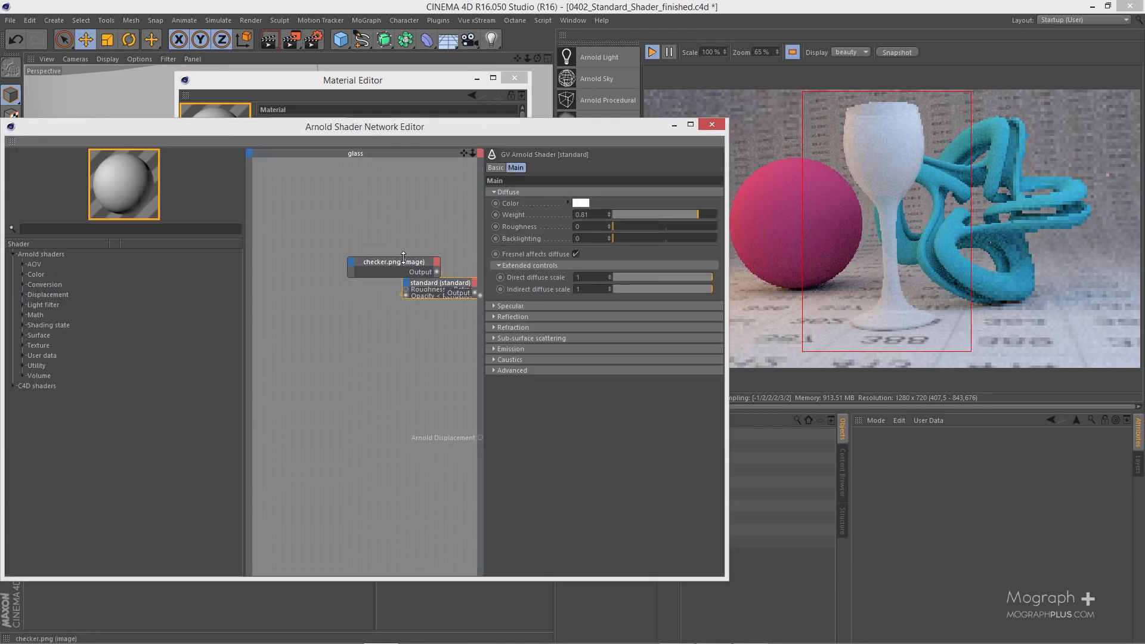
{"action": "left_click_drag", "start_coordinate": [388, 257], "coordinate": [323, 230]}
Step: Set the checker texture's U and V scale to 5 and close the network editor
{"action": "left_click", "coordinate": [607, 168]}
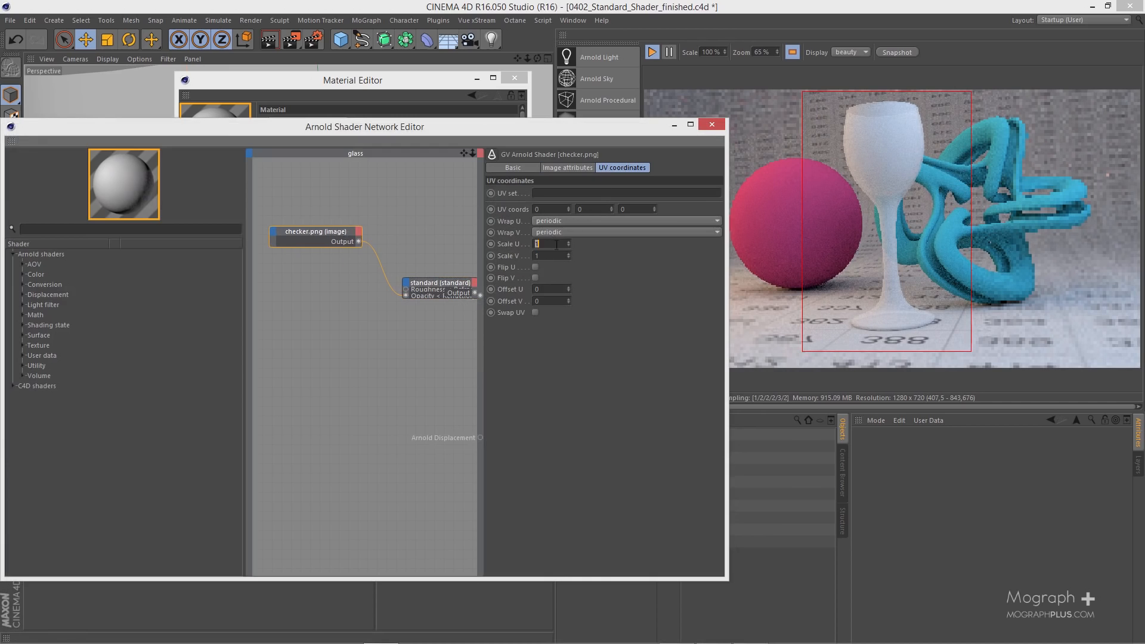
{"action": "type", "text": "5"}
{"action": "key", "text": "Return"}
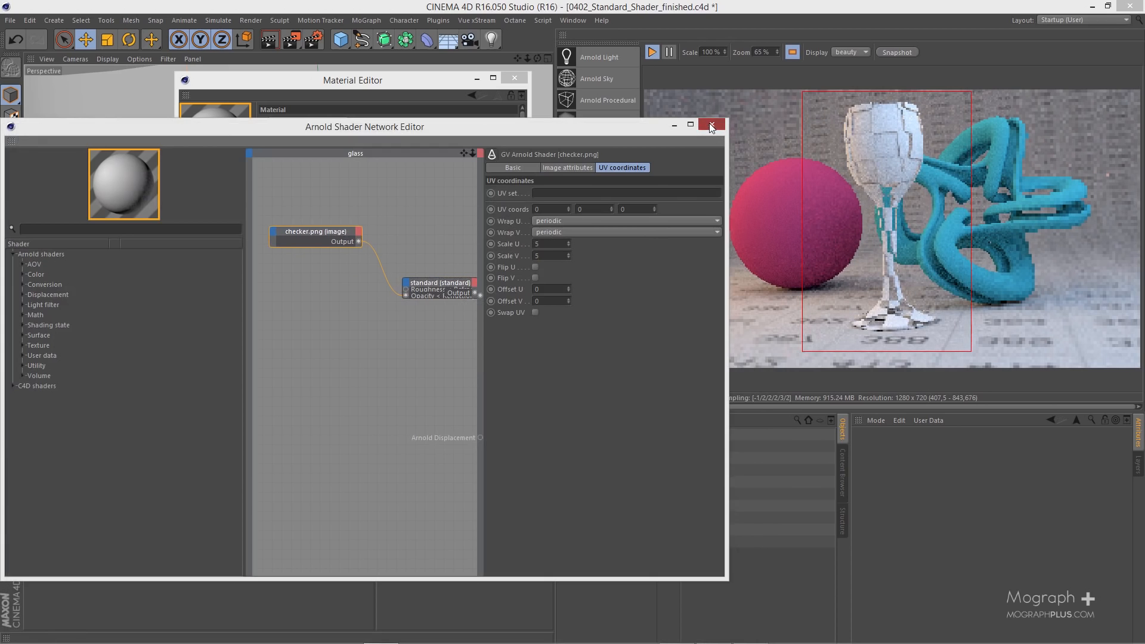
{"action": "left_click", "coordinate": [711, 126]}
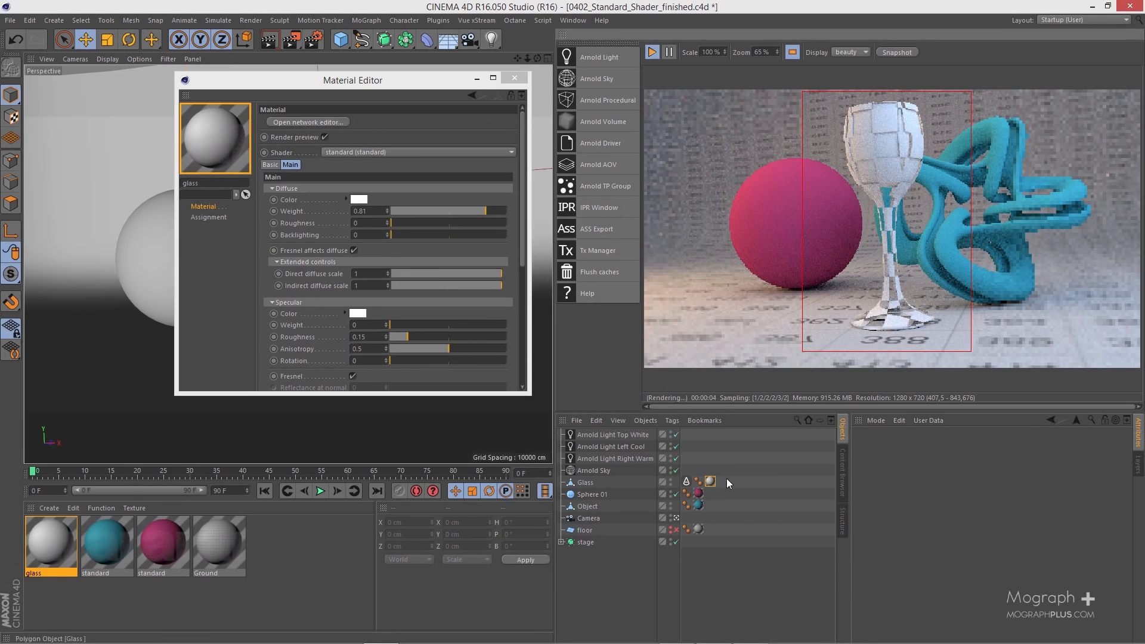
Step: Set the projection of the Glass object's texture tag to Flat
{"action": "left_click", "coordinate": [711, 481]}
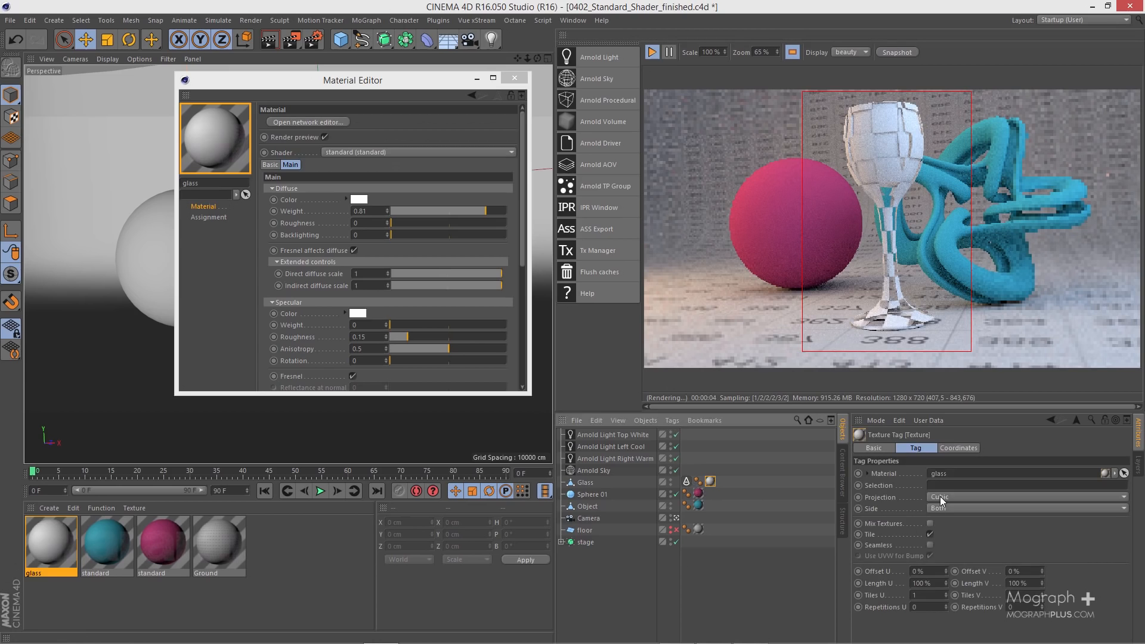
{"action": "left_click", "coordinate": [940, 496]}
{"action": "left_click", "coordinate": [958, 532]}
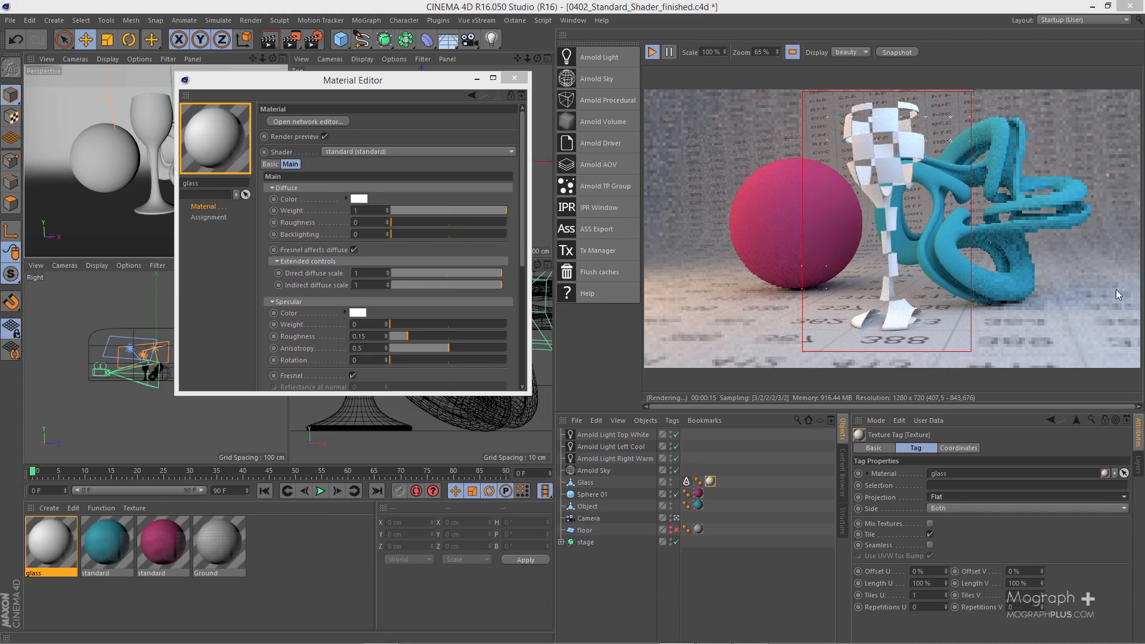
Step: Delete the checker texture node from the glass material's shader network and close the network editor
{"action": "left_click", "coordinate": [327, 121]}
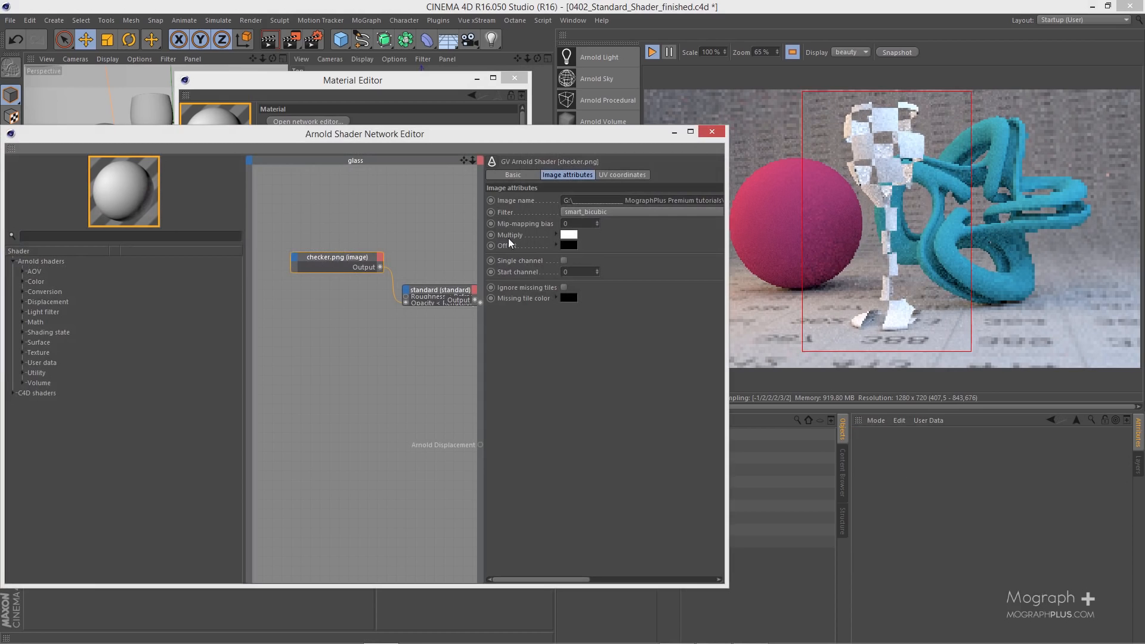
{"action": "key", "text": "Delete"}
{"action": "left_click", "coordinate": [712, 130]}
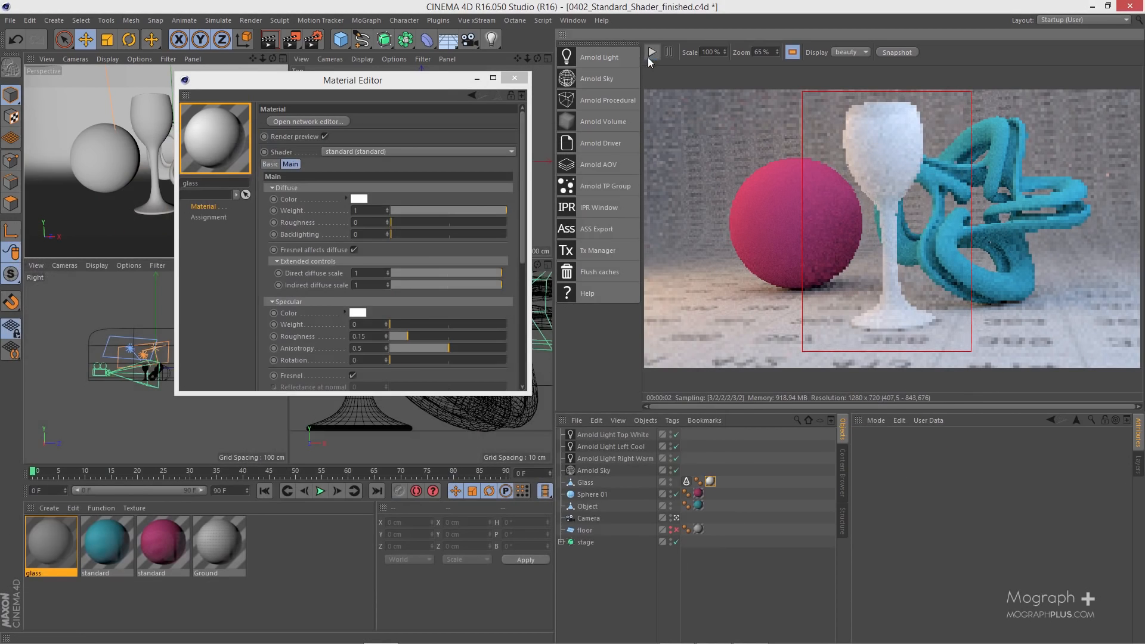
Step: Set the glass material's diffuse weight to 0 and its specular and refraction weights to 1
{"action": "left_click_drag", "start_coordinate": [409, 212], "coordinate": [407, 209]}
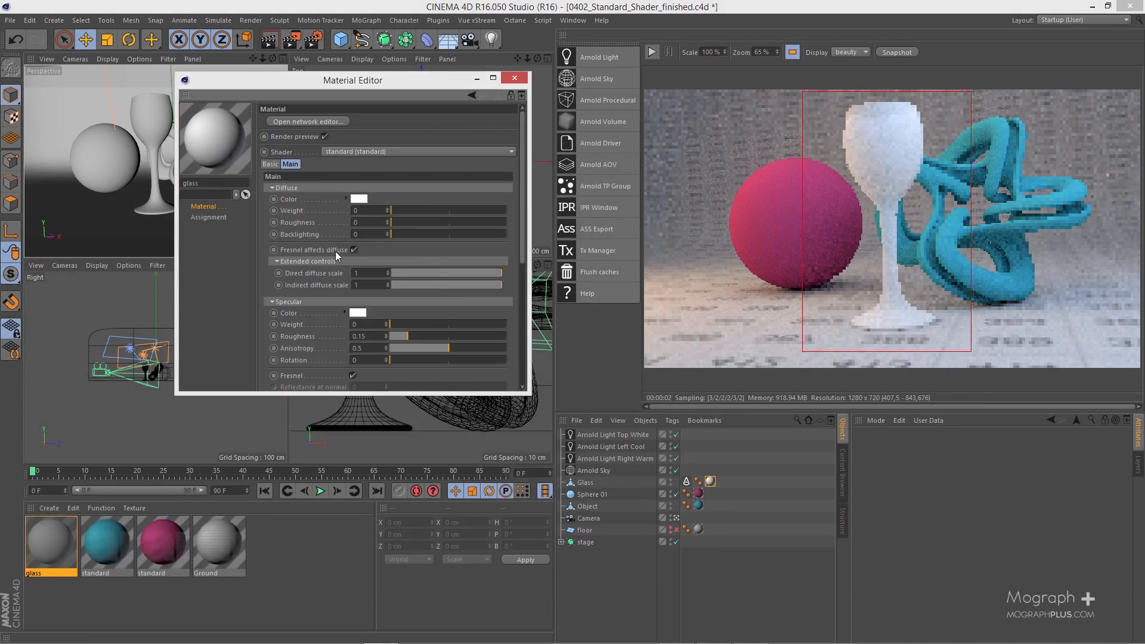
{"action": "left_click_drag", "start_coordinate": [442, 324], "coordinate": [544, 326]}
{"action": "scroll", "coordinate": [327, 159], "scroll_direction": "down", "scroll_amount": 5}
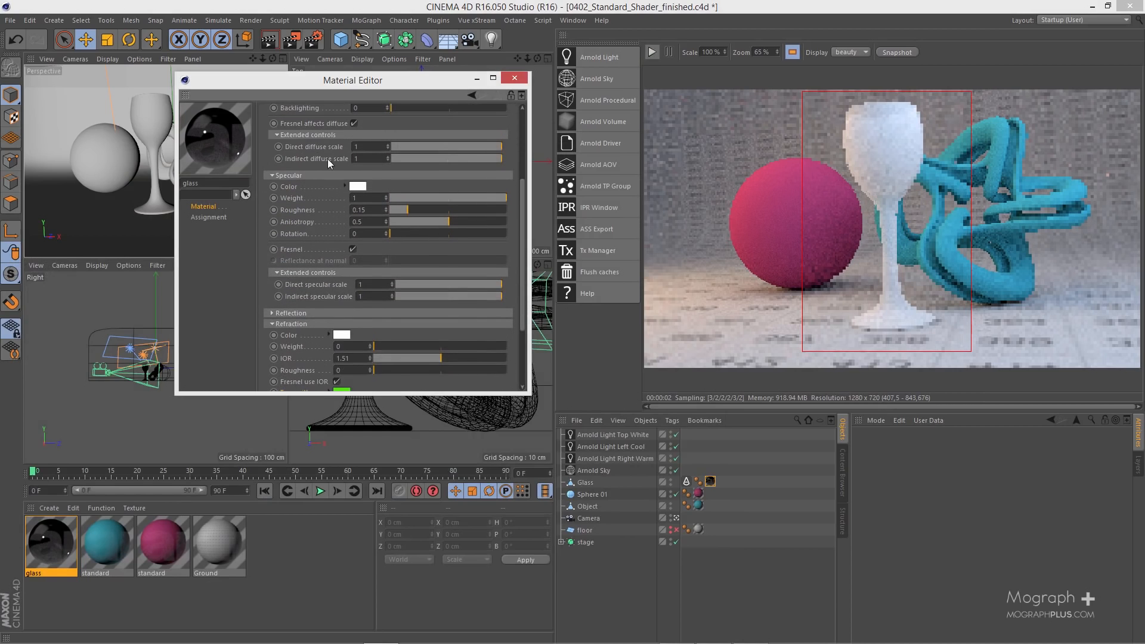
{"action": "scroll", "coordinate": [299, 313], "scroll_direction": "down", "scroll_amount": 3}
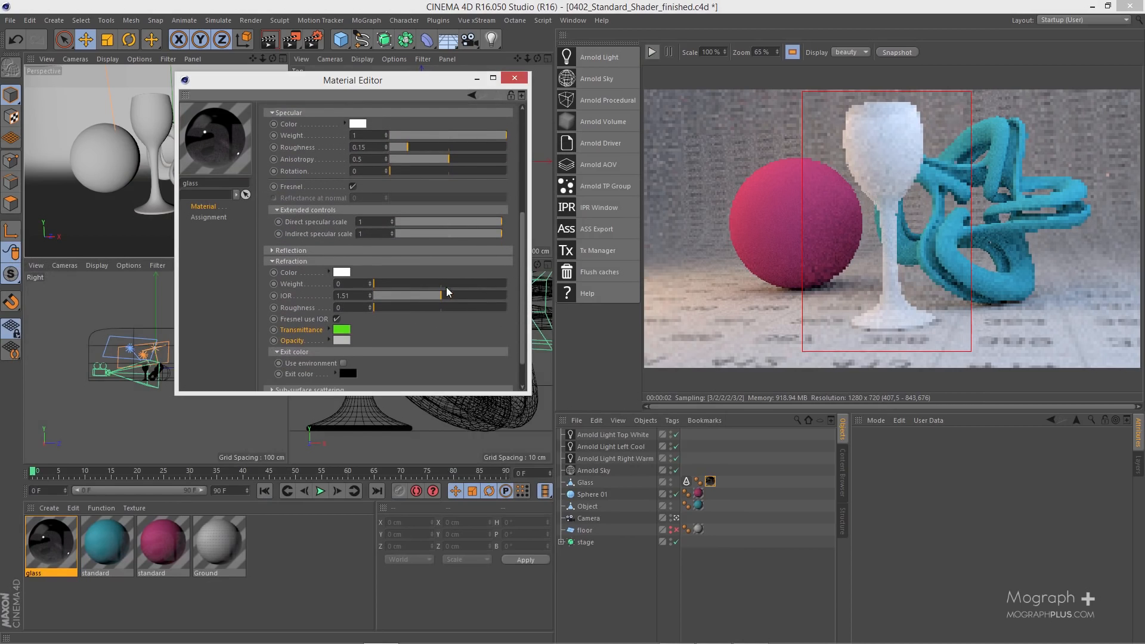
{"action": "left_click_drag", "start_coordinate": [446, 284], "coordinate": [499, 283]}
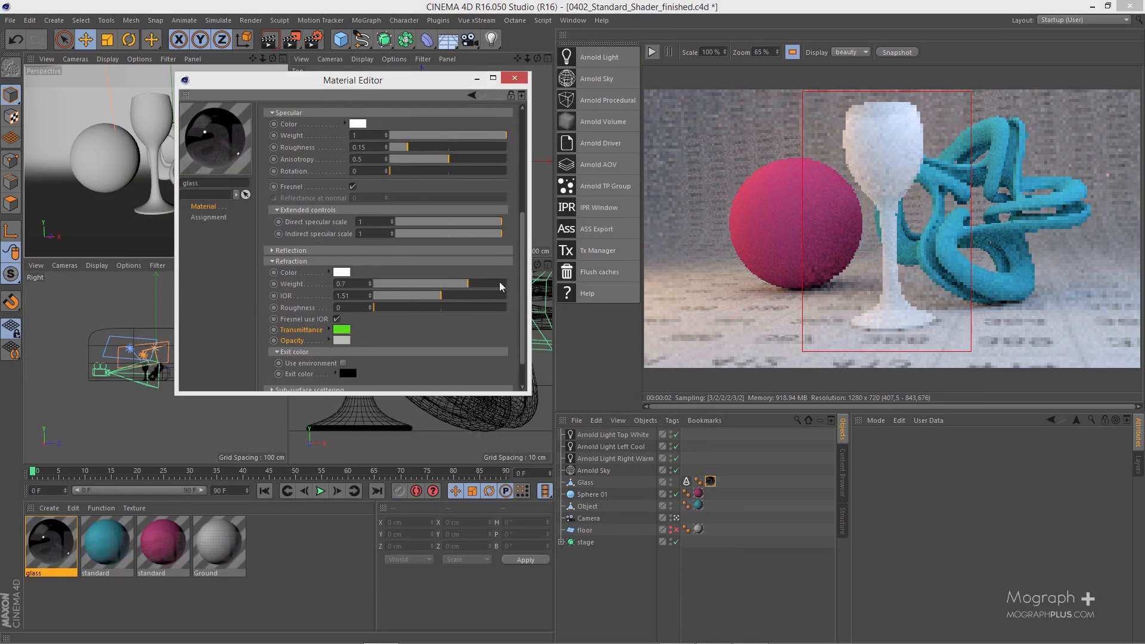
Step: Reset the glass material's refraction transmittance and opacity to default white, and start the IPR render
{"action": "right_click", "coordinate": [294, 331]}
{"action": "key", "text": "Escape"}
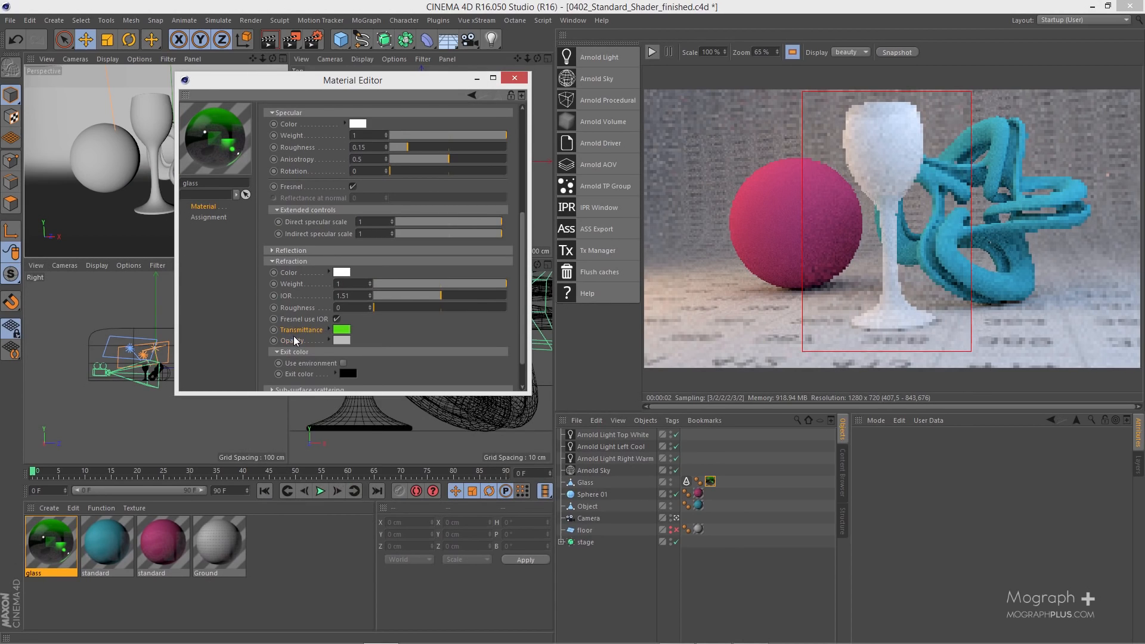
{"action": "right_click", "coordinate": [295, 342]}
{"action": "left_click", "coordinate": [324, 415]}
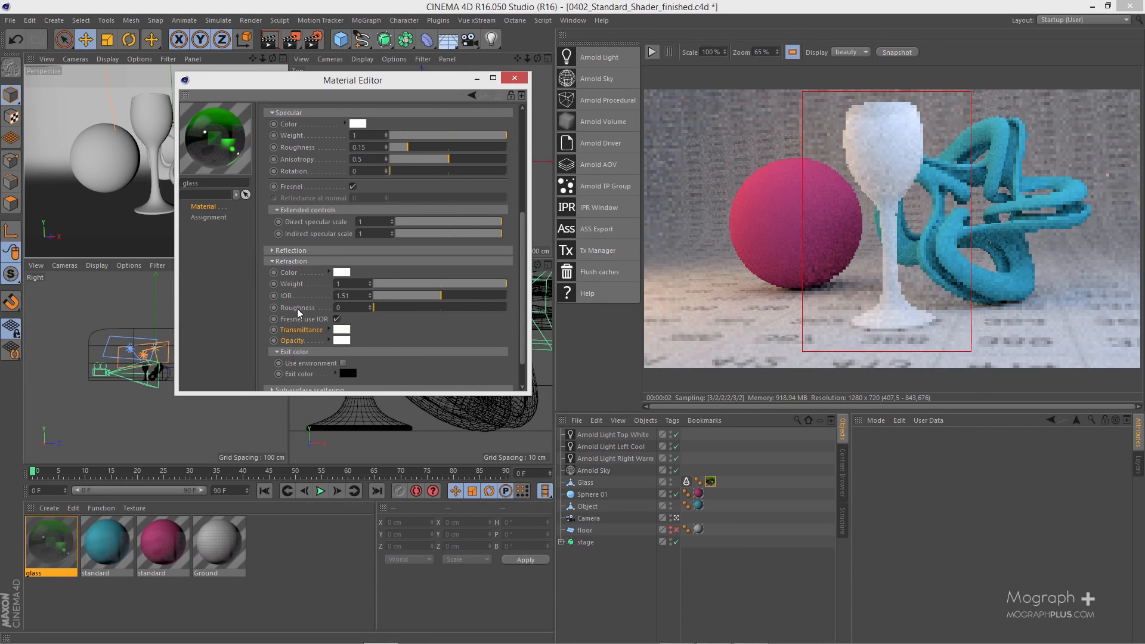
{"action": "left_click", "coordinate": [651, 52]}
Step: Set the refraction exit color of the glass material to pure red
{"action": "scroll", "coordinate": [381, 282], "scroll_direction": "down", "scroll_amount": 2}
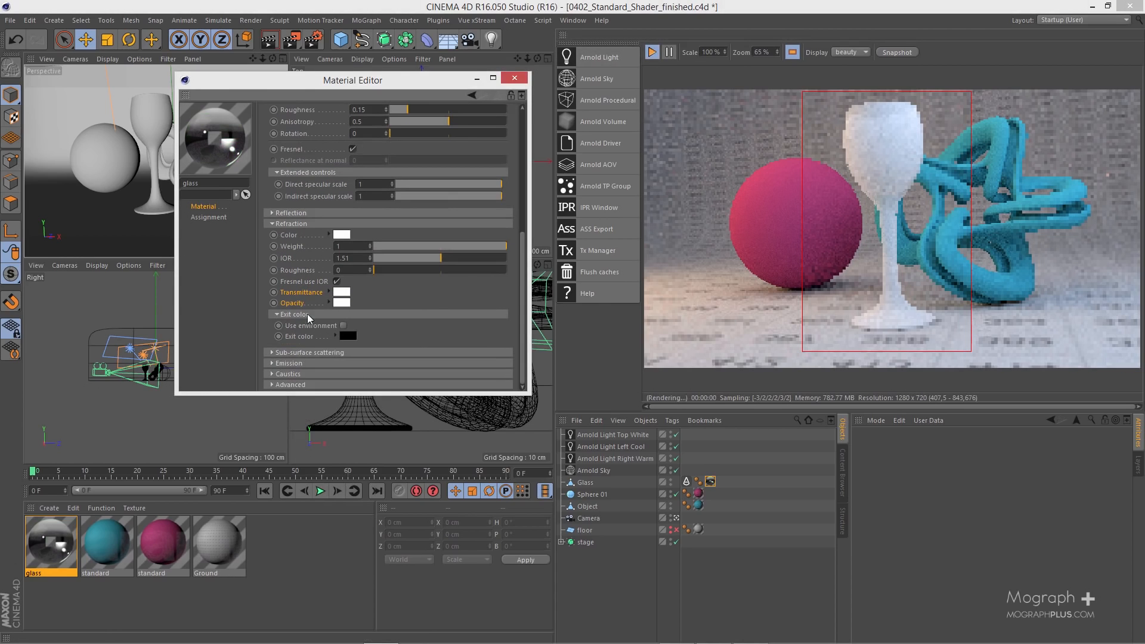
{"action": "left_click", "coordinate": [345, 336]}
{"action": "left_click", "coordinate": [316, 314]}
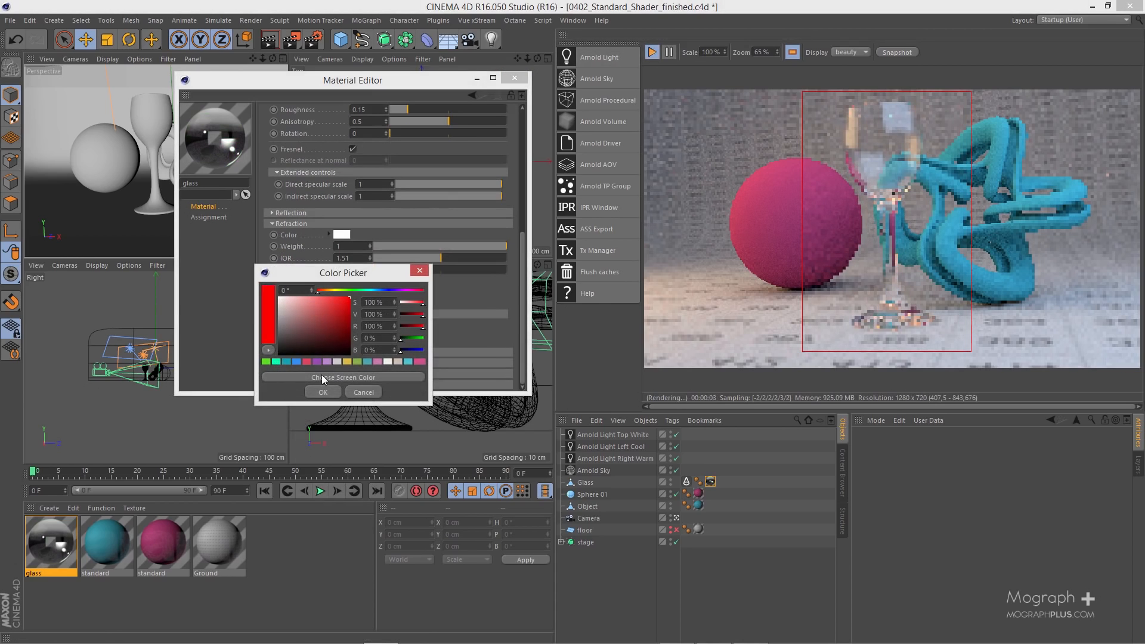
{"action": "left_click", "coordinate": [323, 390]}
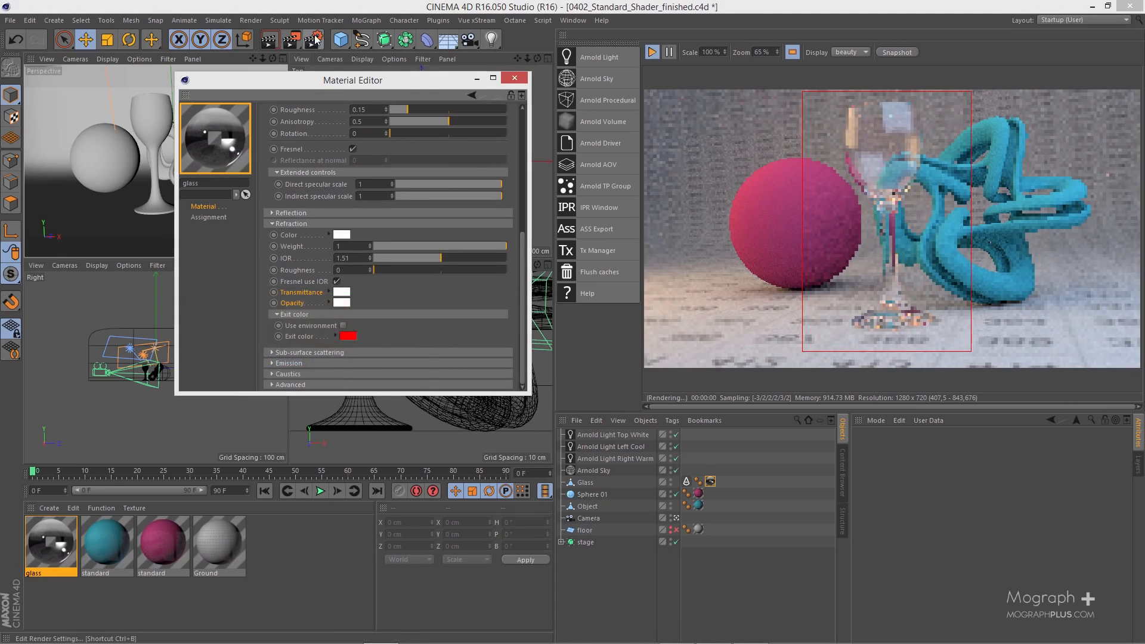
Step: Try refraction ray depths of 2 and 3 in the Arnold render settings, and return the depth to 4
{"action": "left_click", "coordinate": [313, 40]}
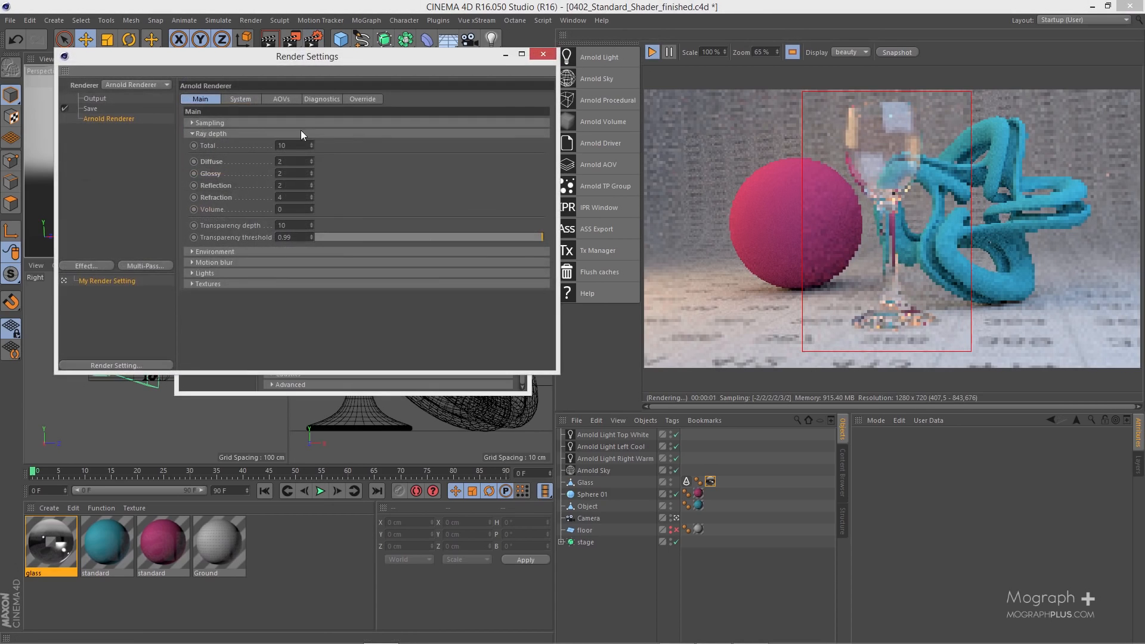
{"action": "left_click", "coordinate": [311, 199]}
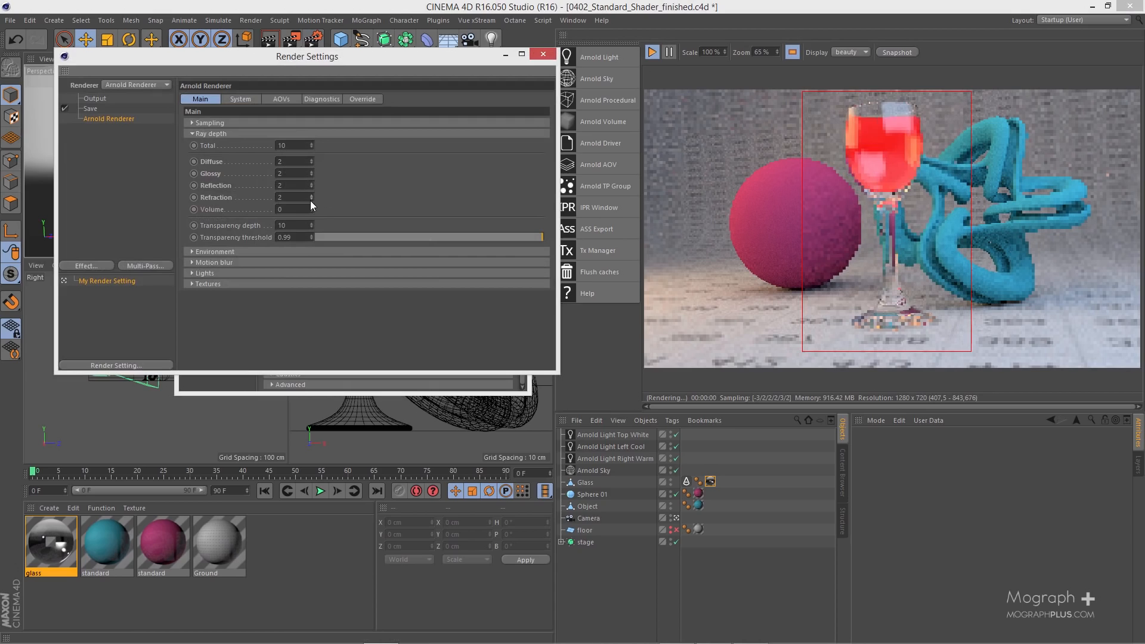
{"action": "left_click", "coordinate": [311, 200]}
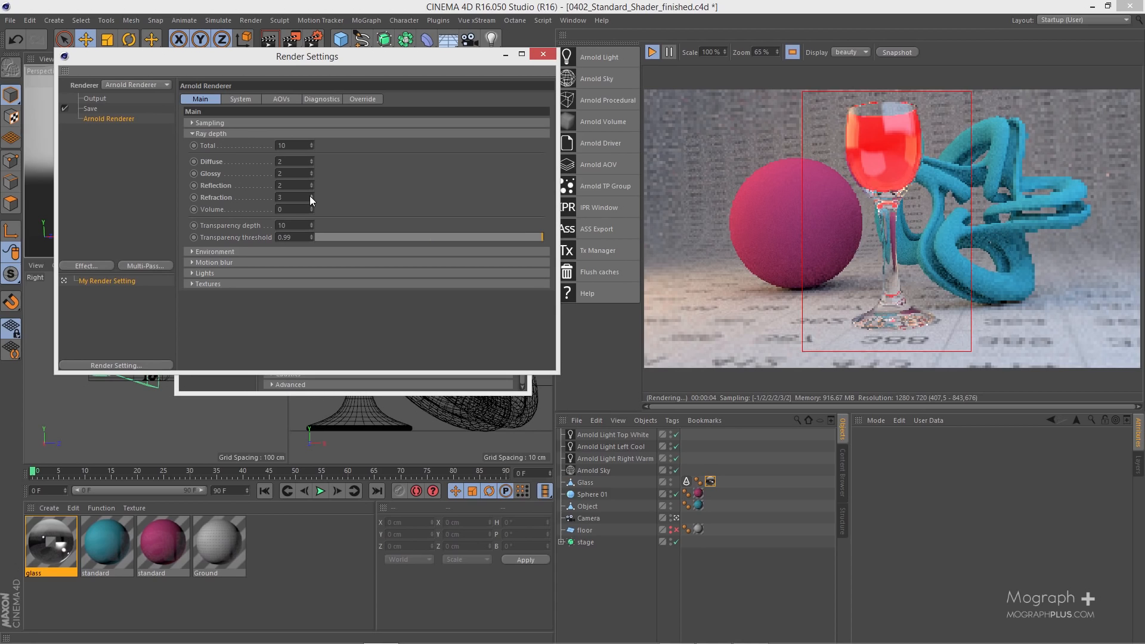
{"action": "left_click", "coordinate": [311, 195]}
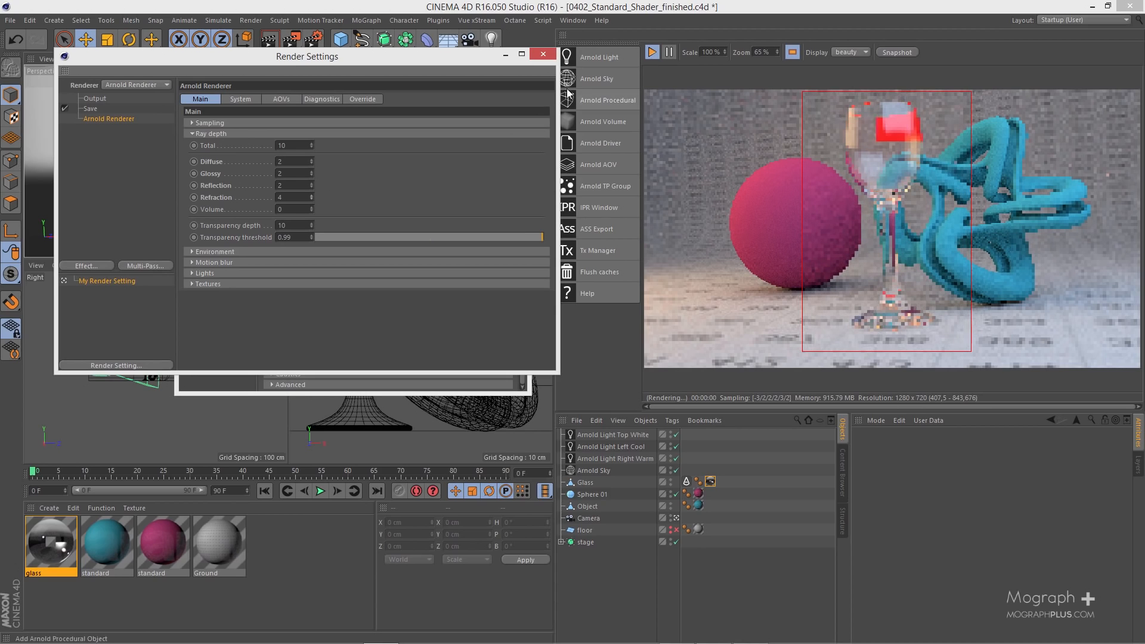
{"action": "left_click", "coordinate": [543, 54]}
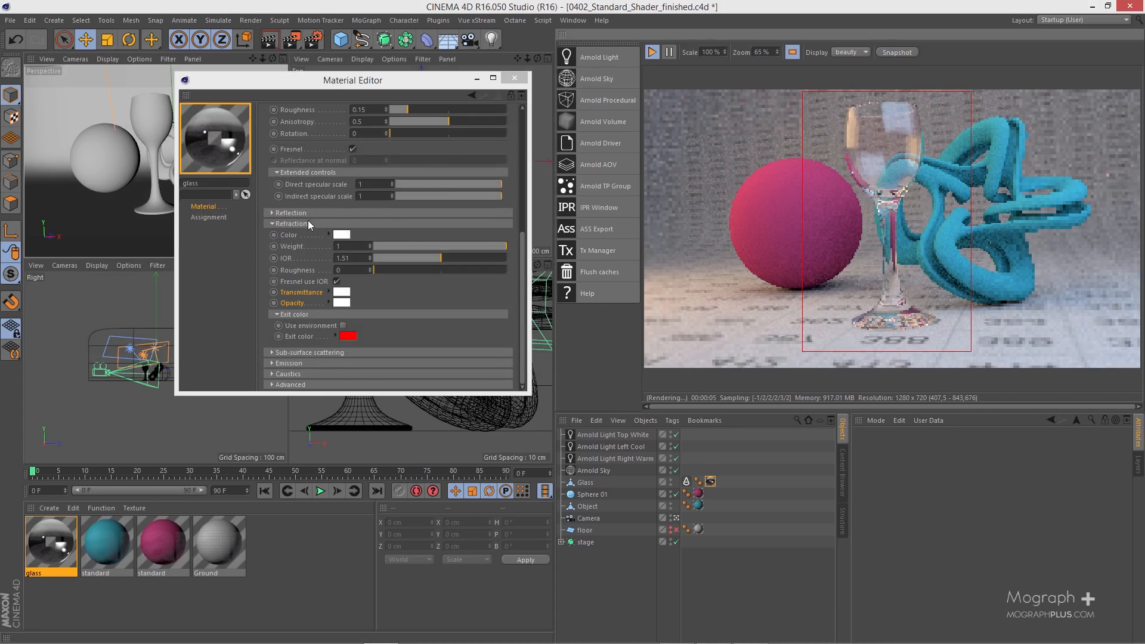
Step: Close the Material Editor, hide the Glass object and stop the IPR render
{"action": "left_click", "coordinate": [515, 78]}
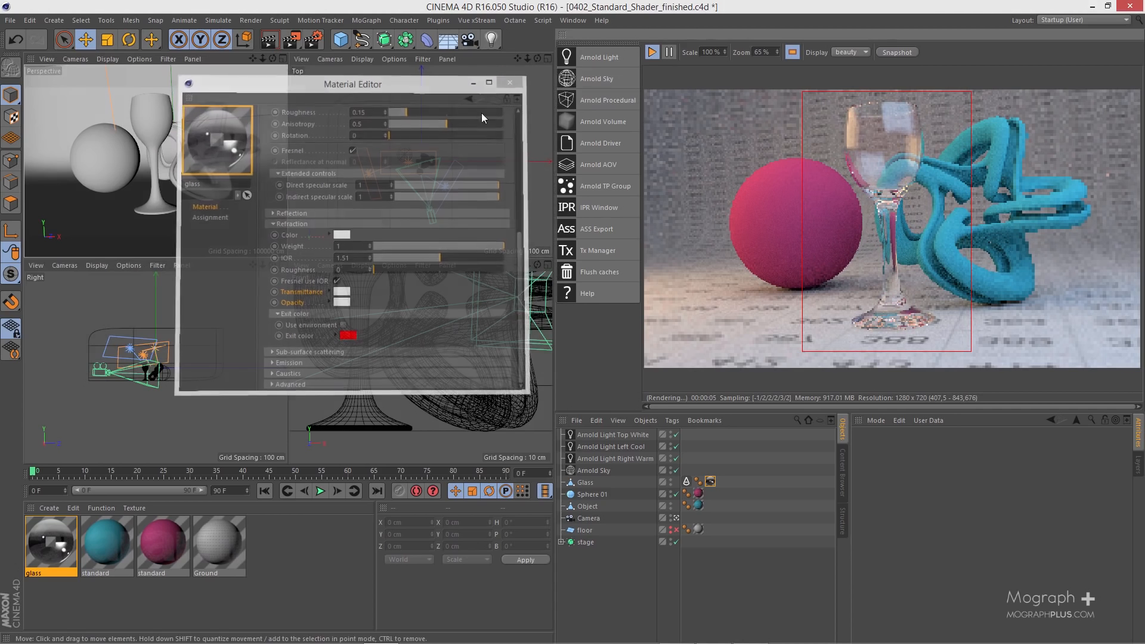
{"action": "left_click", "coordinate": [670, 481]}
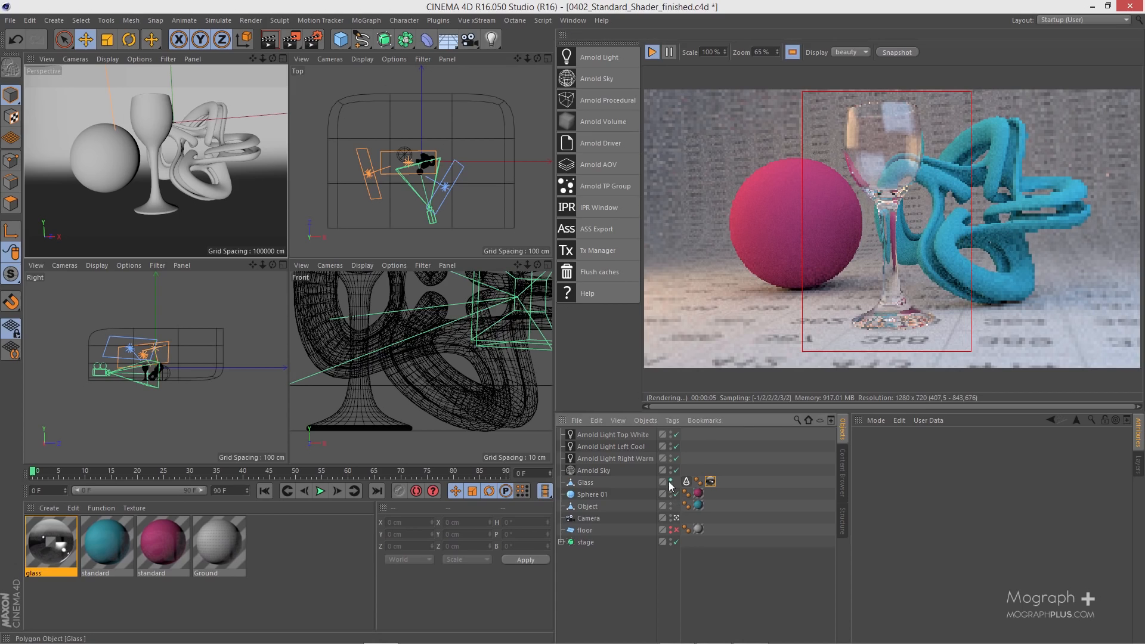
{"action": "left_click", "coordinate": [653, 52]}
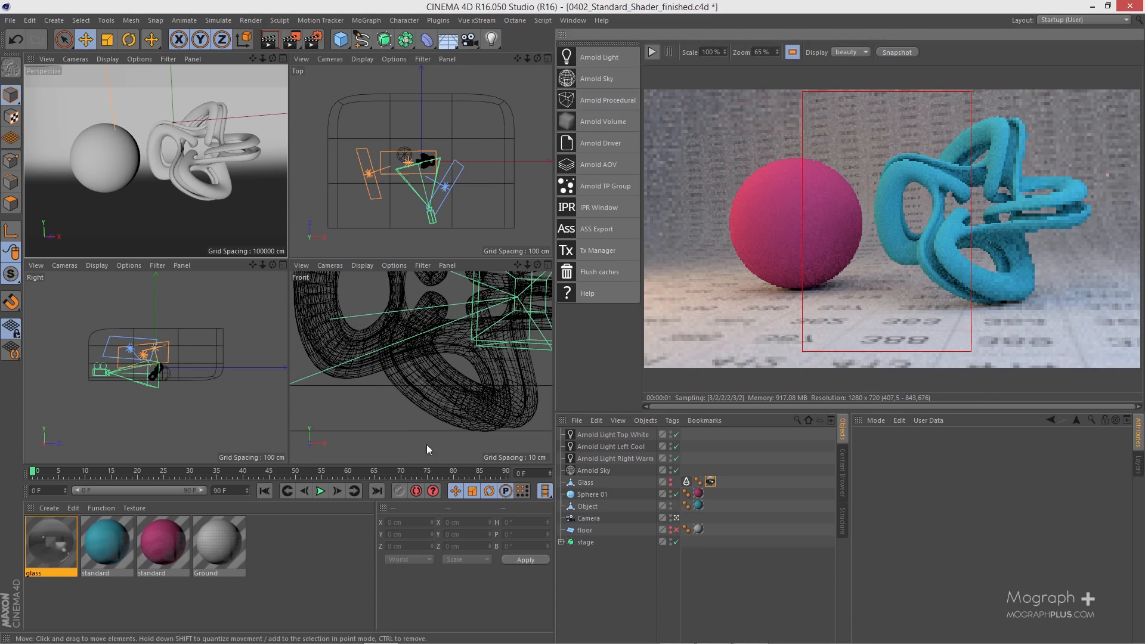
Step: Delete the glass material and the two standard materials, and remove the leftover texture tags from the Glass, Sphere 01 and Object items
{"action": "left_click_drag", "start_coordinate": [170, 584], "coordinate": [62, 548]}
{"action": "key", "text": "Delete"}
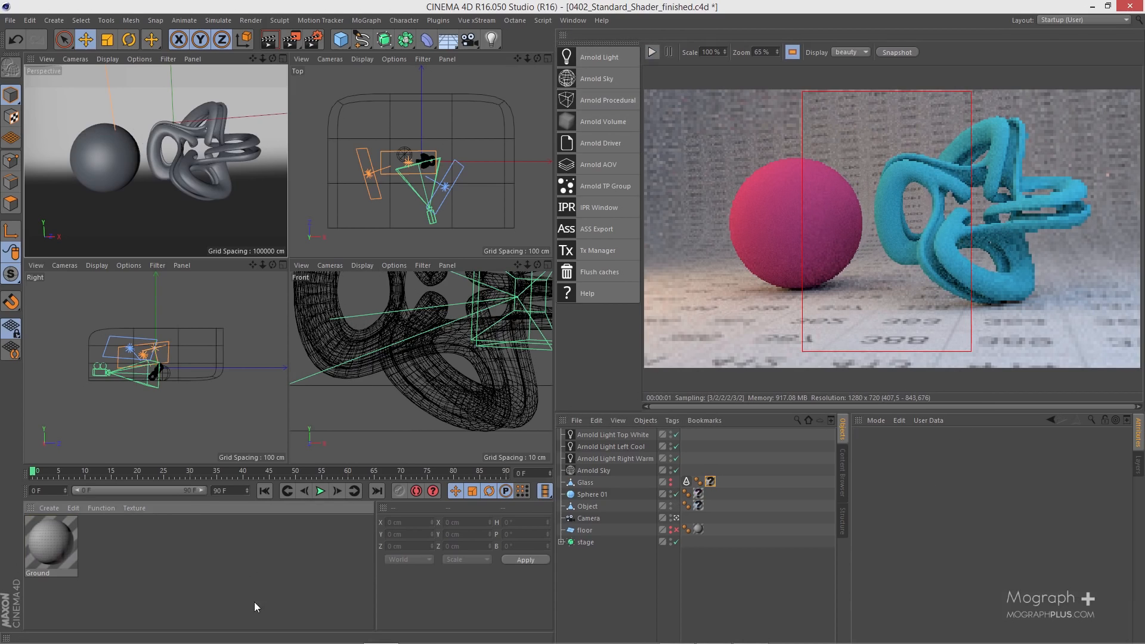
{"action": "left_click", "coordinate": [699, 495]}
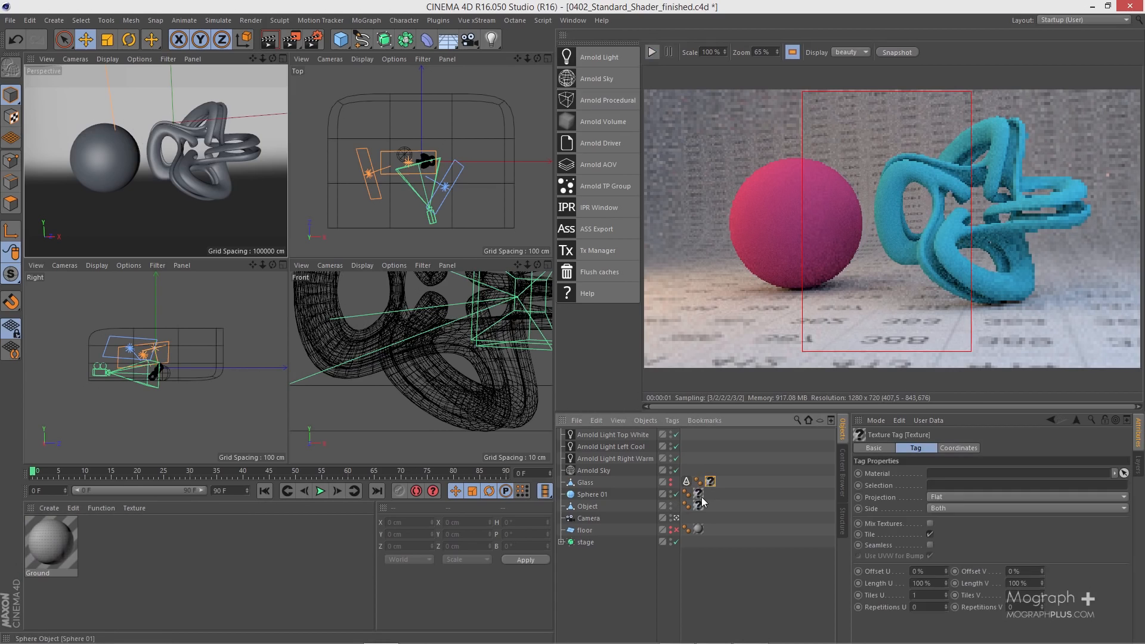
{"action": "key", "text": "Delete"}
{"action": "left_click", "coordinate": [699, 505]}
{"action": "key", "text": "Delete"}
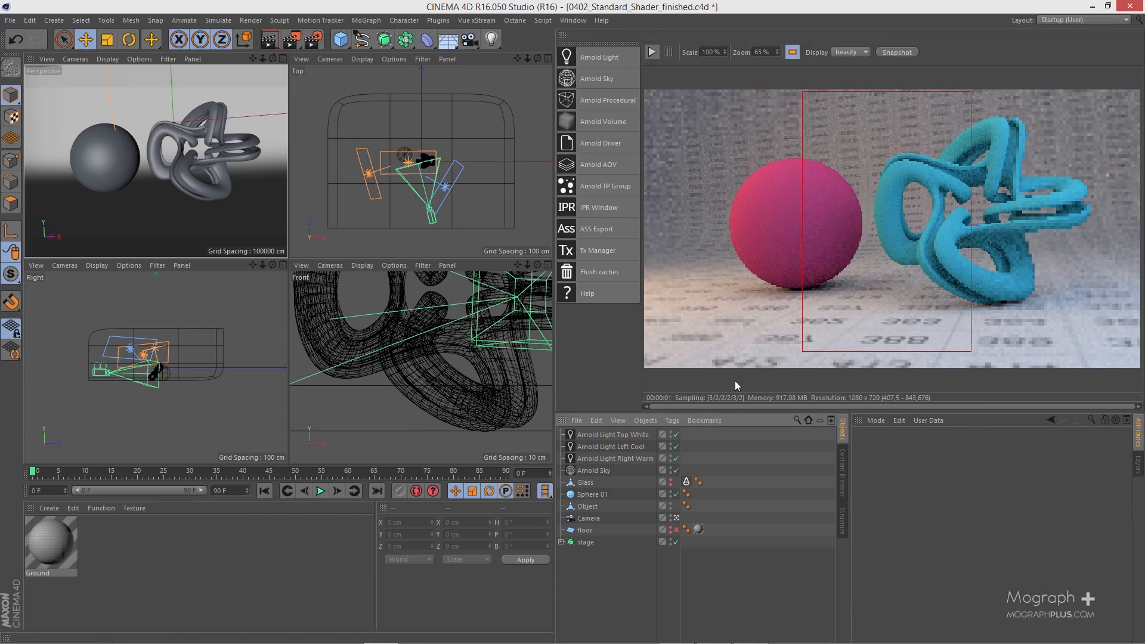
Step: Turn off the IPR render region and render the full frame
{"action": "scroll", "coordinate": [699, 195], "scroll_direction": "down", "scroll_amount": 1}
{"action": "left_click", "coordinate": [792, 52]}
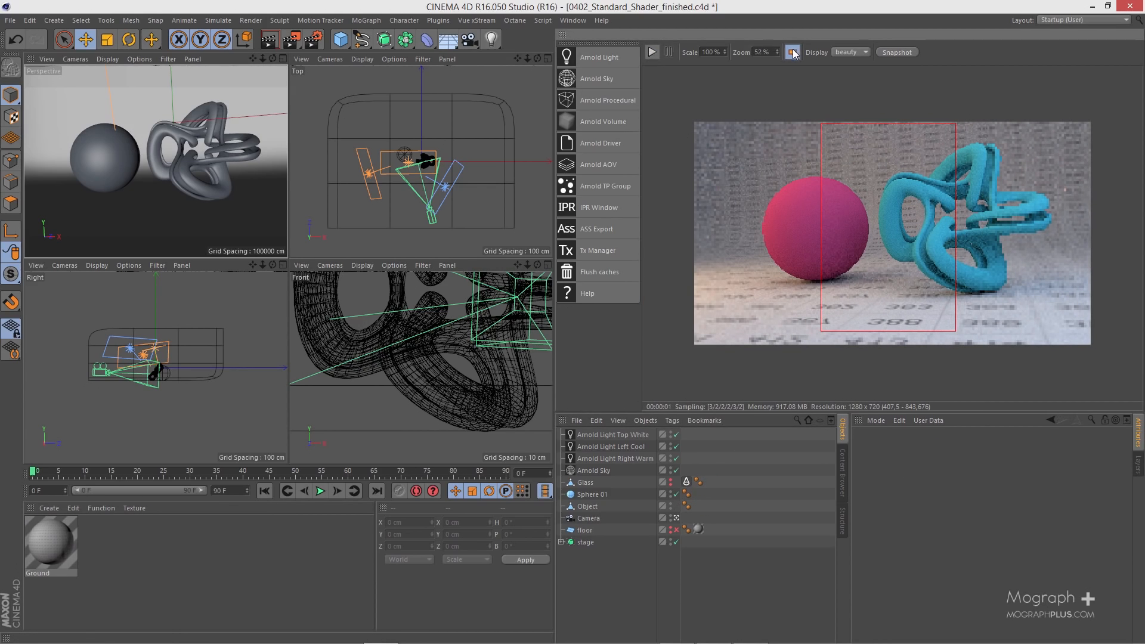
{"action": "left_click", "coordinate": [653, 52]}
{"action": "scroll", "coordinate": [733, 179], "scroll_direction": "up", "scroll_amount": 1}
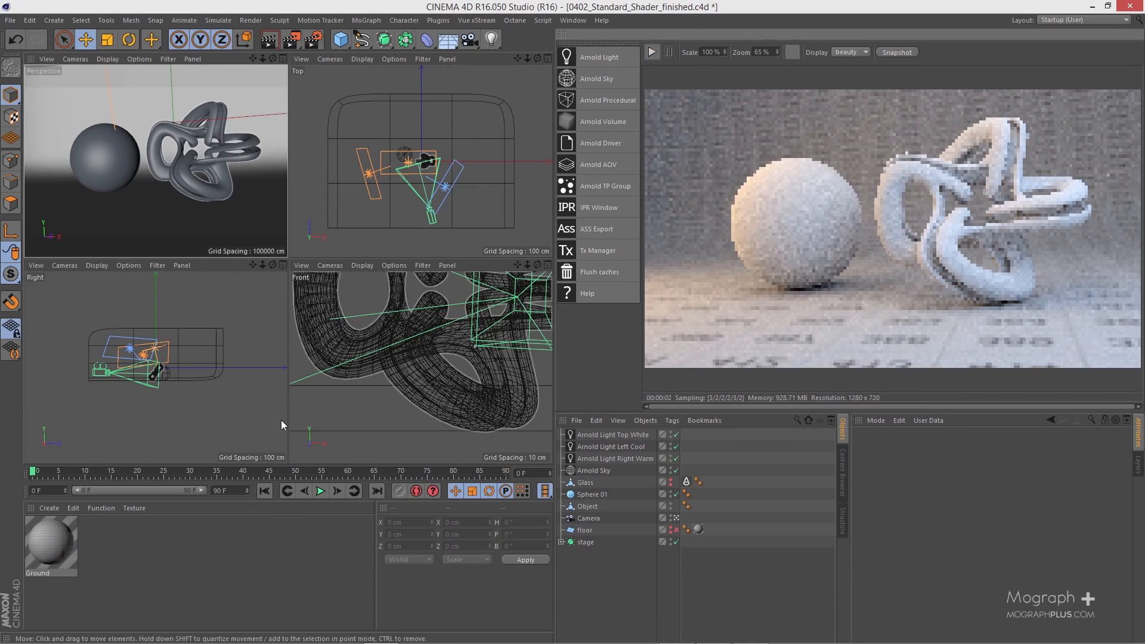
Step: Create an Arnold standard surface material named SSS and assign it to the sphere and the knot-shaped object
{"action": "left_click", "coordinate": [47, 508]}
{"action": "mouse_move", "coordinate": [74, 554]}
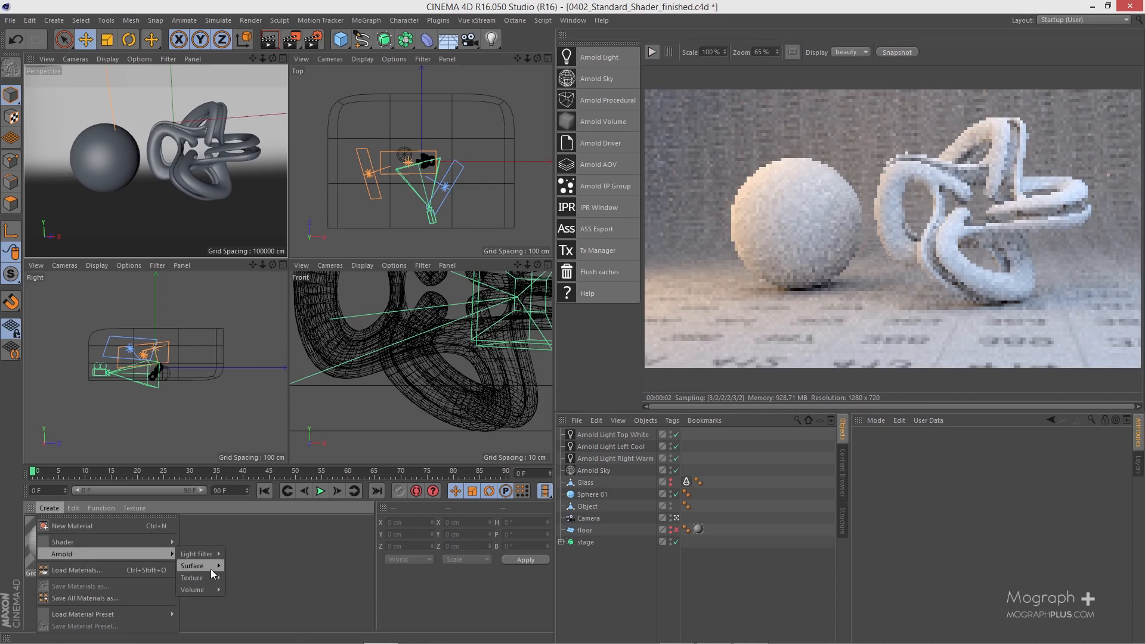
{"action": "mouse_move", "coordinate": [213, 566]}
{"action": "left_click", "coordinate": [263, 612]}
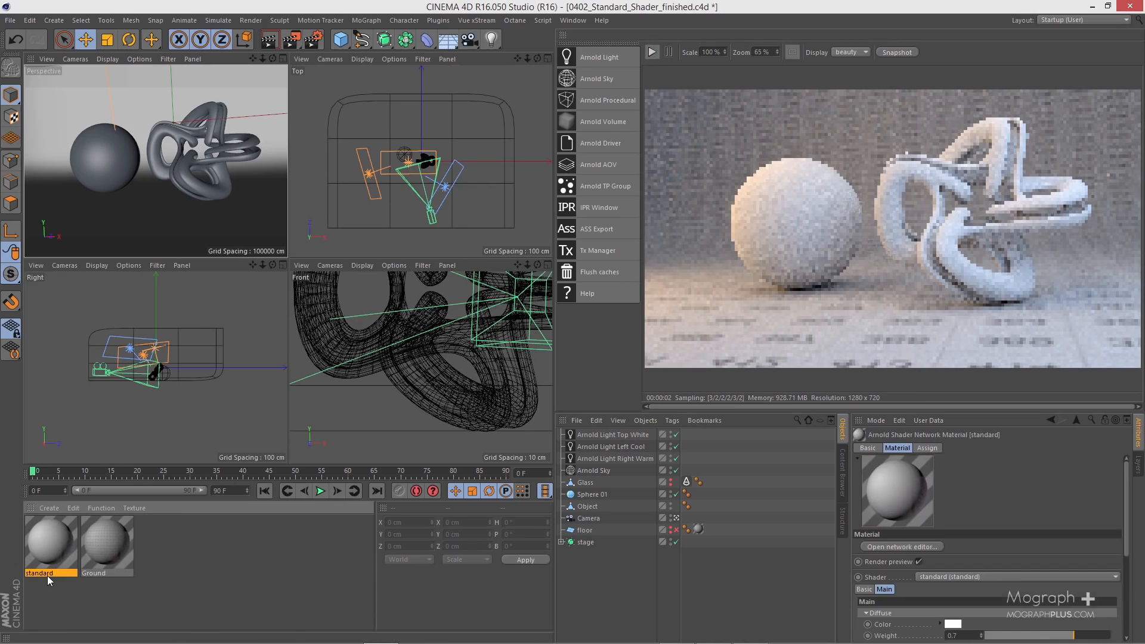
{"action": "double_click", "coordinate": [48, 575]}
{"action": "type", "text": "SSS"}
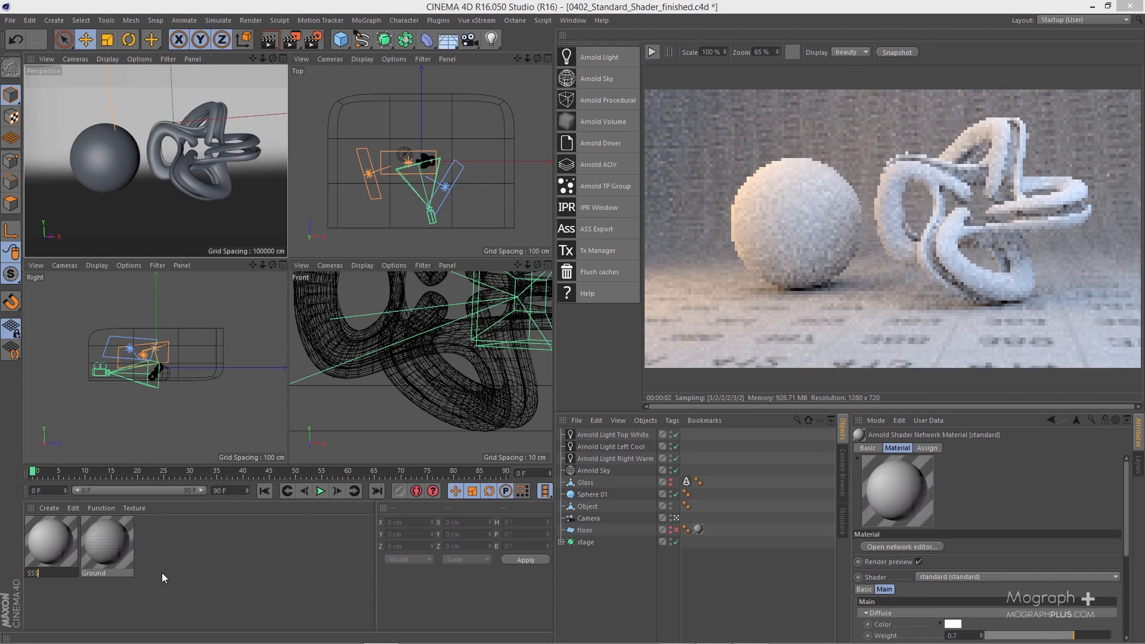
{"action": "key", "text": "Return"}
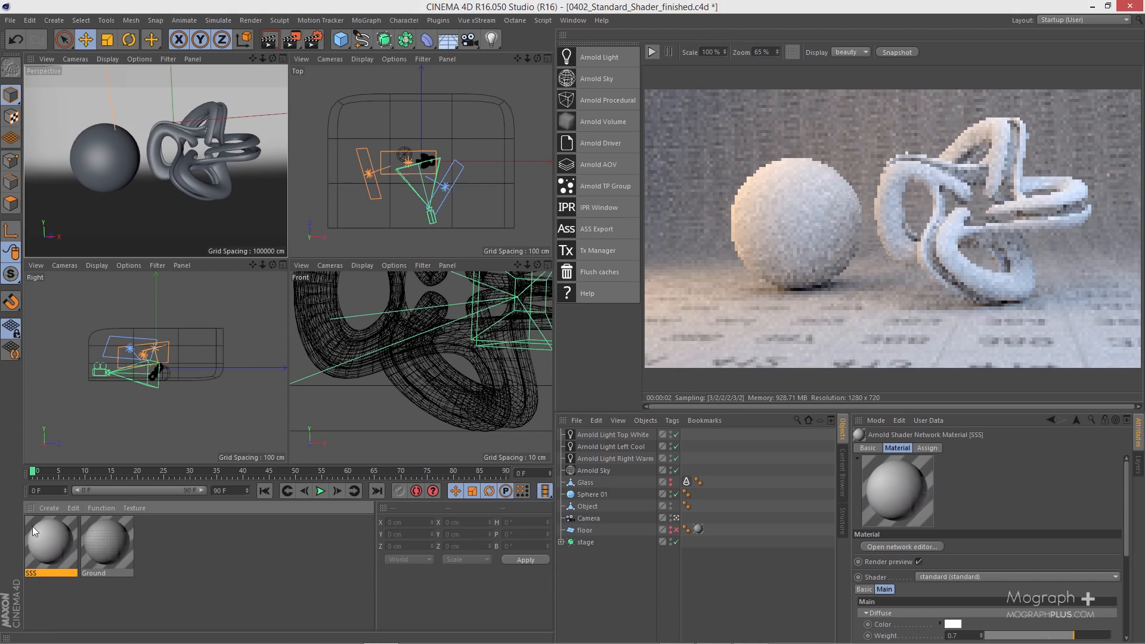
{"action": "middle_click", "coordinate": [129, 195]}
{"action": "left_click_drag", "start_coordinate": [63, 545], "coordinate": [342, 285]}
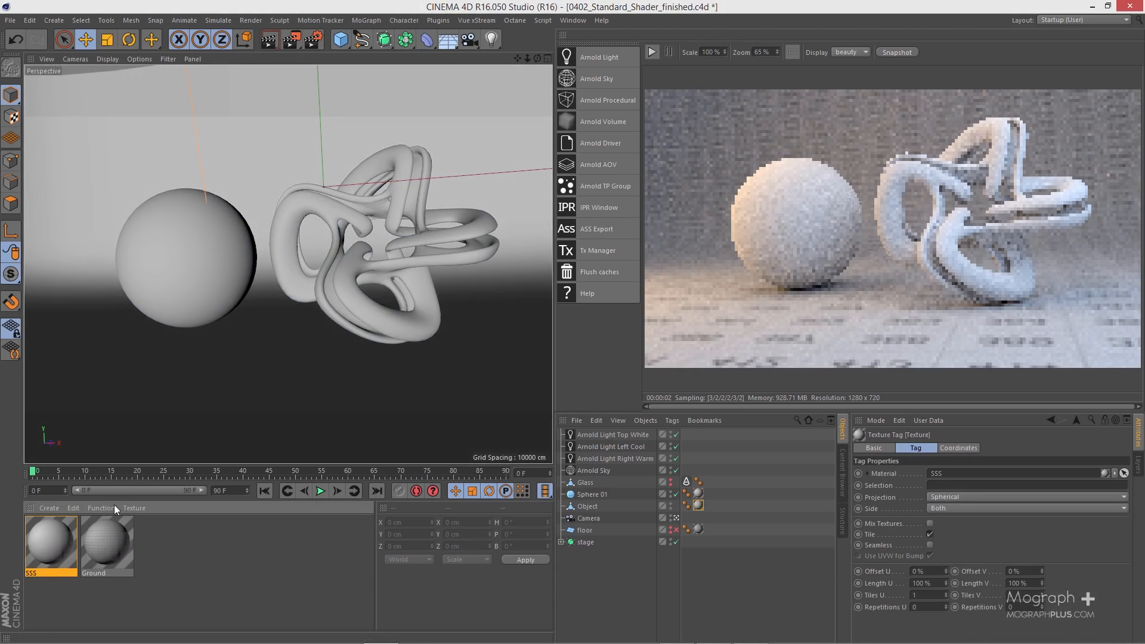
Step: Open the SSS material's sub-surface scattering settings for editing and start the IPR render
{"action": "double_click", "coordinate": [45, 535]}
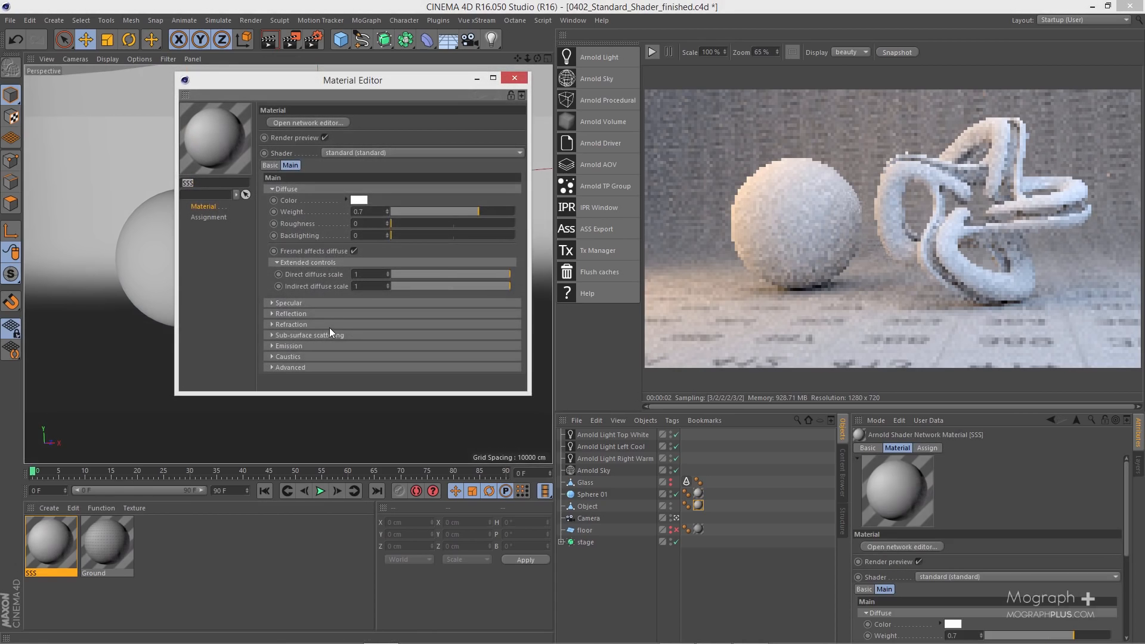
{"action": "left_click", "coordinate": [328, 333]}
{"action": "scroll", "coordinate": [296, 206], "scroll_direction": "down", "scroll_amount": 1}
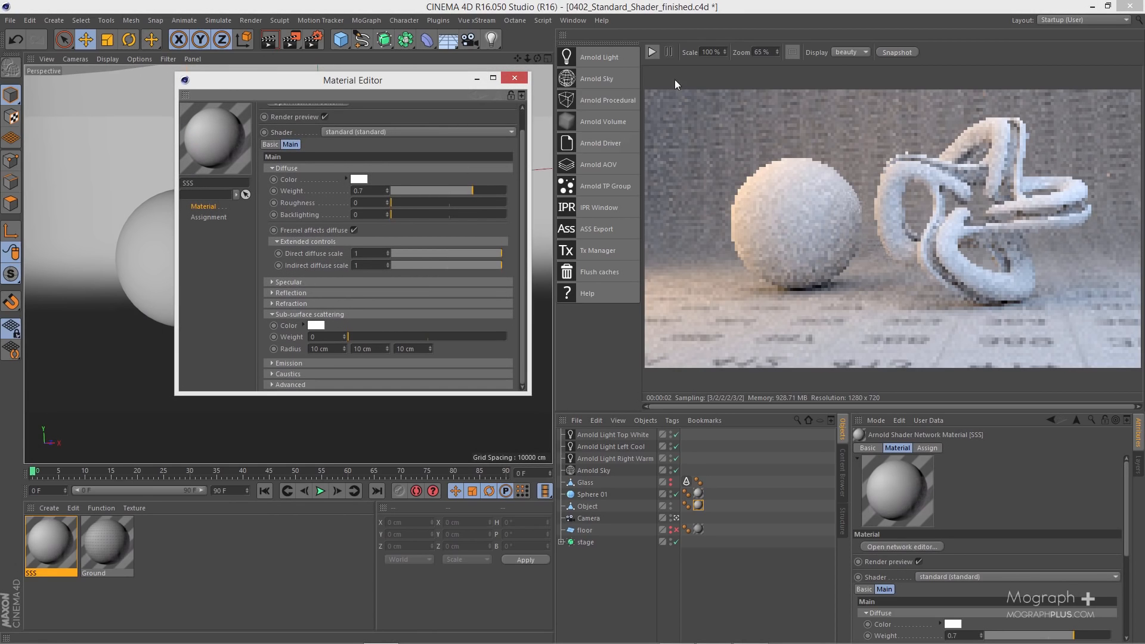
{"action": "left_click", "coordinate": [651, 53]}
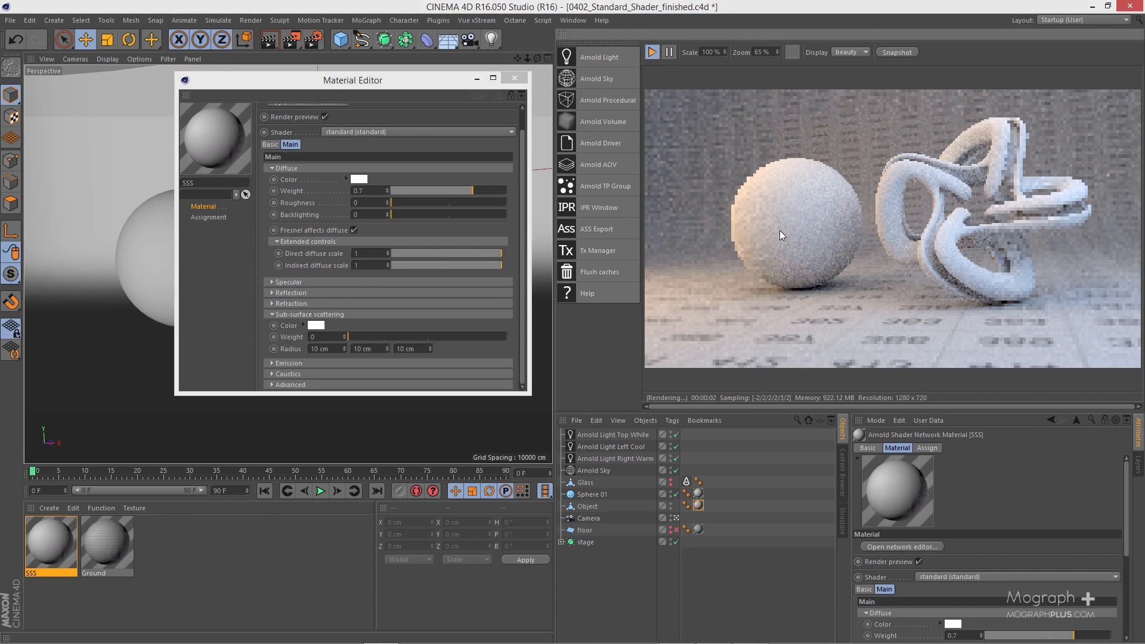
{"action": "scroll", "coordinate": [779, 241], "scroll_direction": "down", "scroll_amount": 1}
{"action": "scroll", "coordinate": [778, 242], "scroll_direction": "up", "scroll_amount": 1}
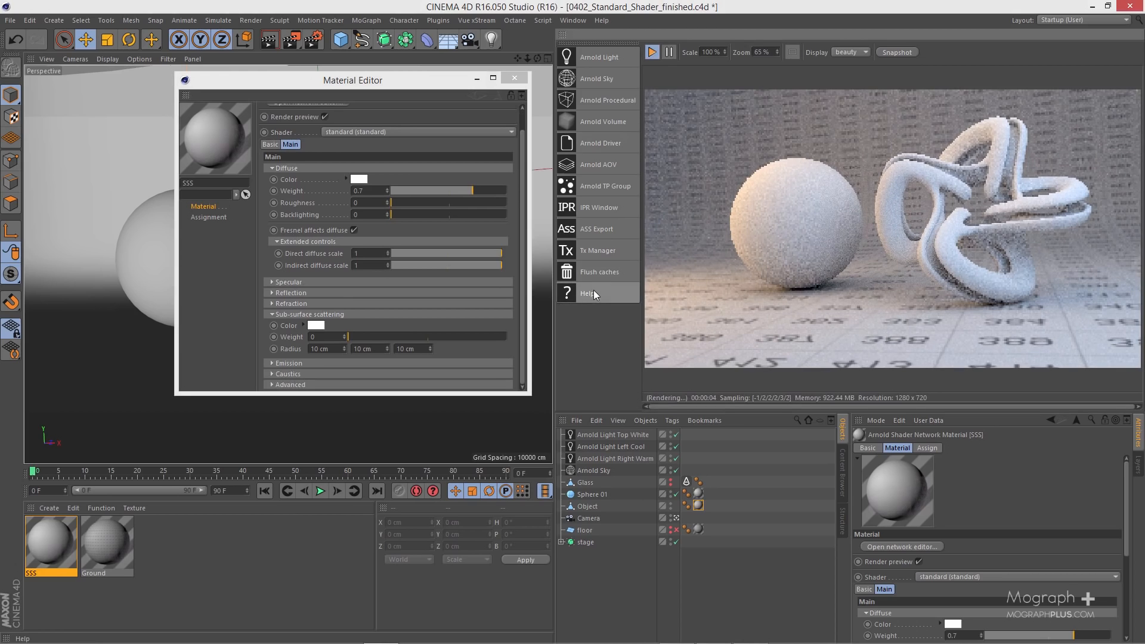
{"action": "left_click_drag", "start_coordinate": [364, 87], "coordinate": [359, 80]}
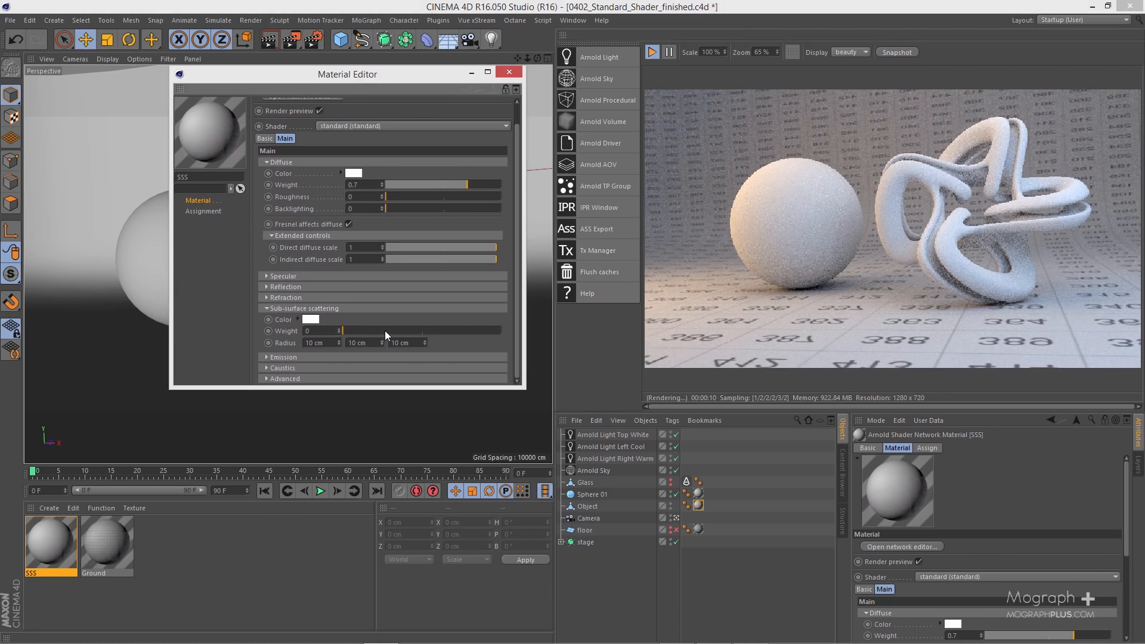
Step: Try a sub-surface scattering weight of 0.28 with a pink color on the SSS material
{"action": "left_click_drag", "start_coordinate": [381, 330], "coordinate": [387, 329]}
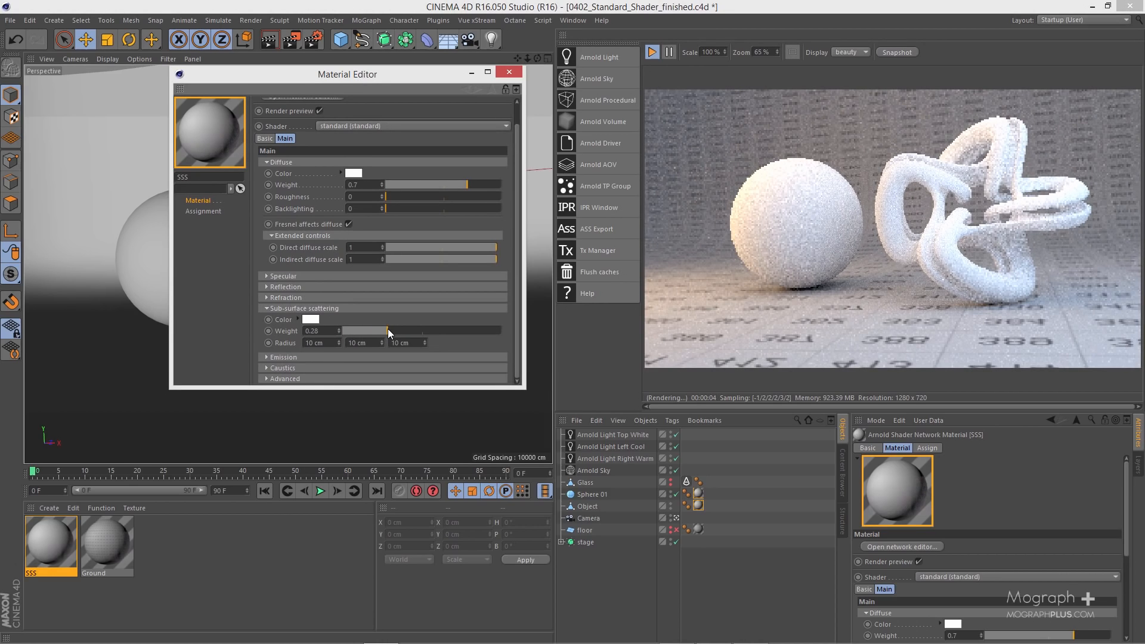
{"action": "left_click", "coordinate": [310, 320]}
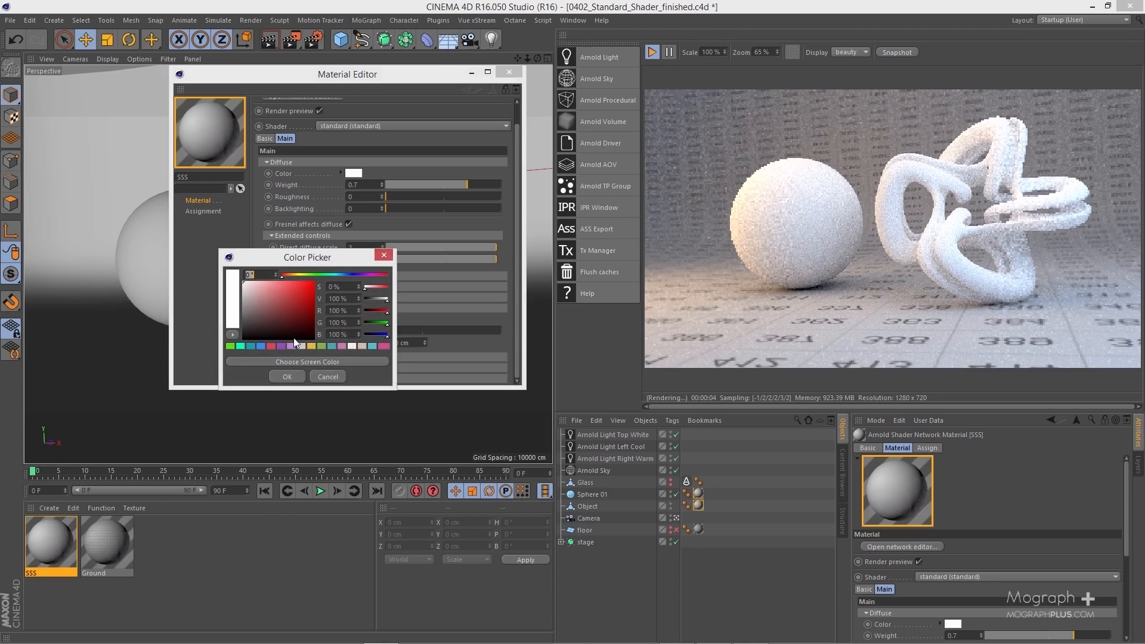
{"action": "left_click", "coordinate": [342, 346]}
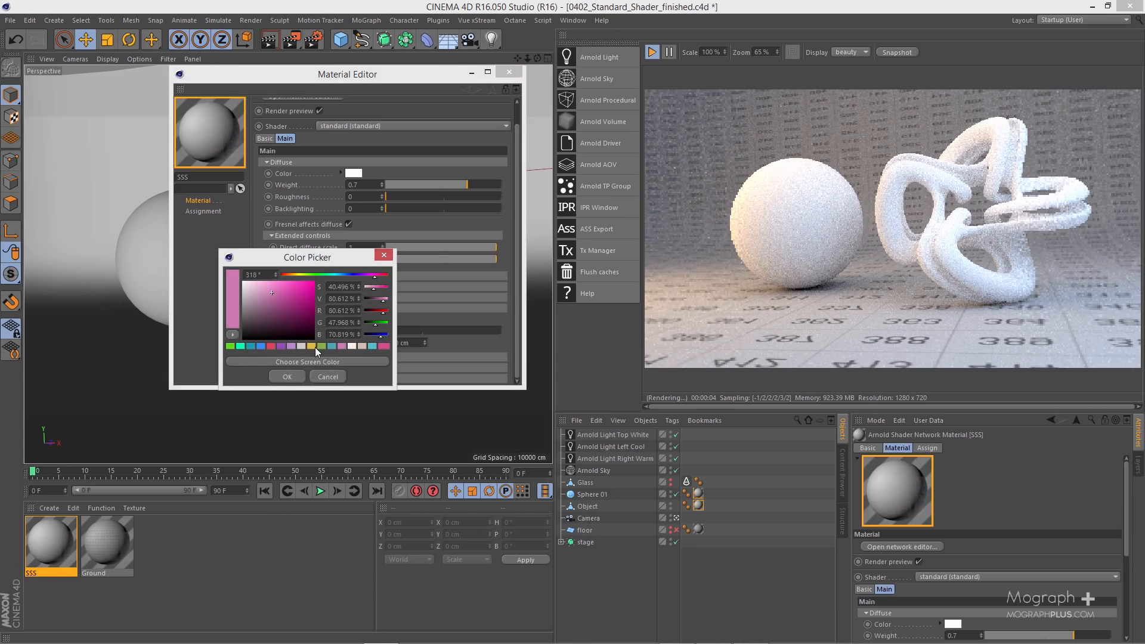
{"action": "left_click", "coordinate": [296, 376]}
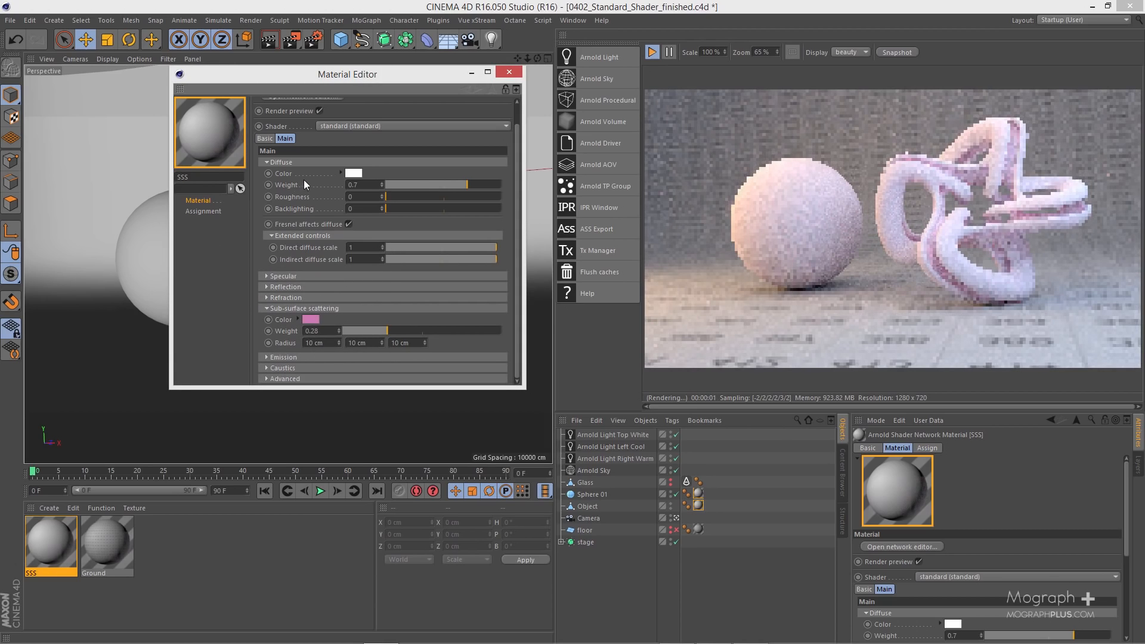
Step: Set the SSS material's diffuse weight to 0.35
{"action": "left_click", "coordinate": [370, 186]}
{"action": "type", "text": ".3"}
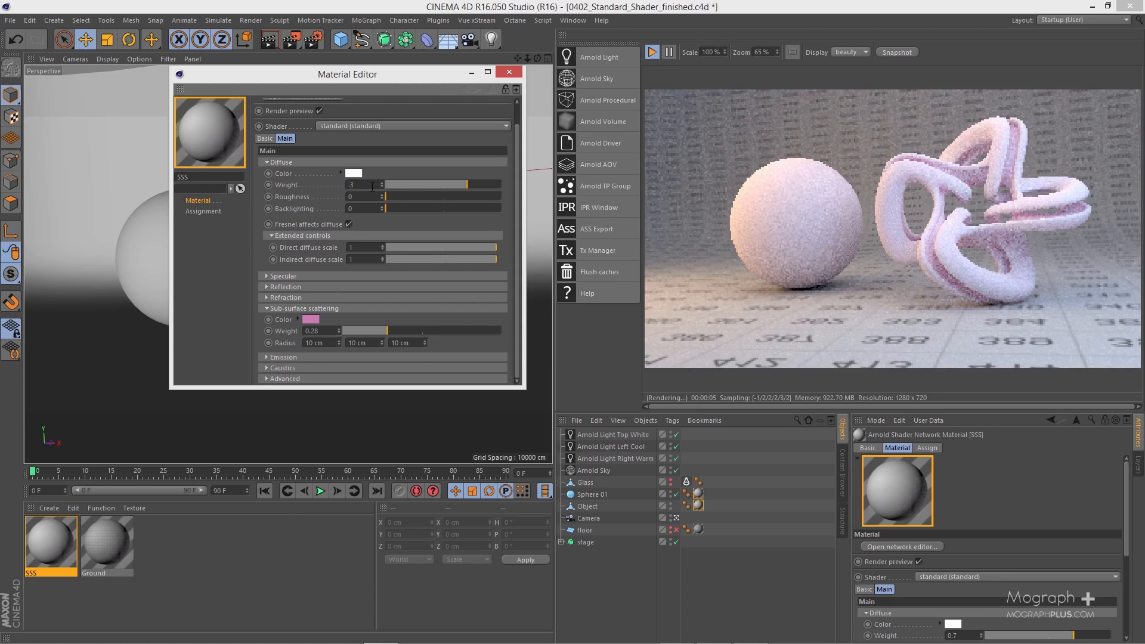
{"action": "type", "text": "5"}
{"action": "key", "text": "Return"}
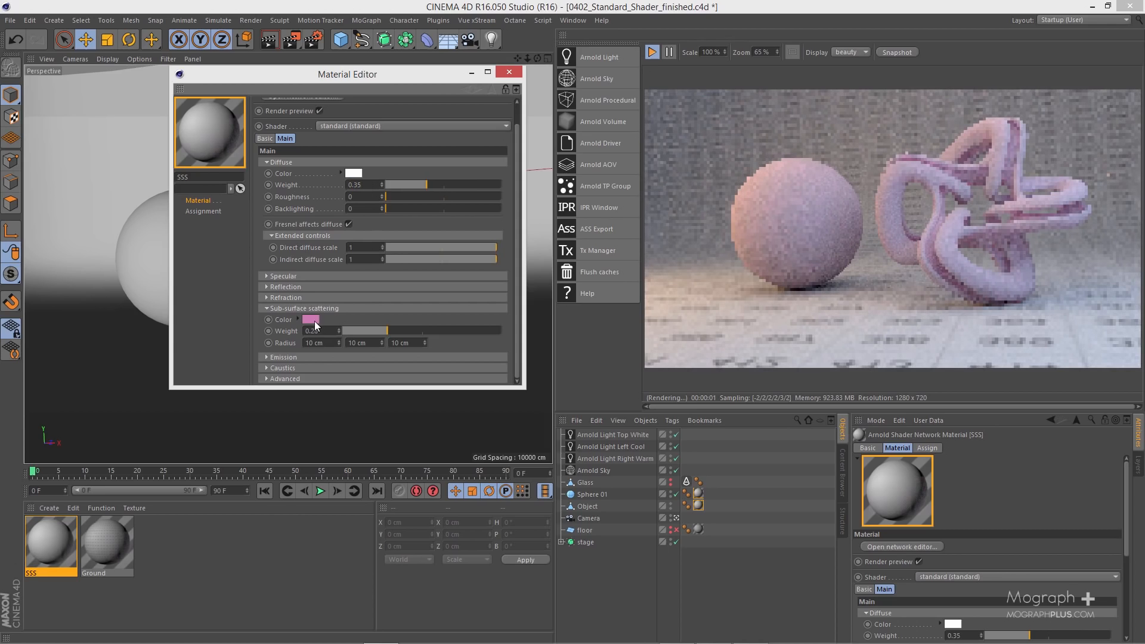
Step: Try a pinkish-red swatch as the sub-surface scattering color
{"action": "left_click", "coordinate": [312, 321]}
{"action": "left_click", "coordinate": [278, 346]}
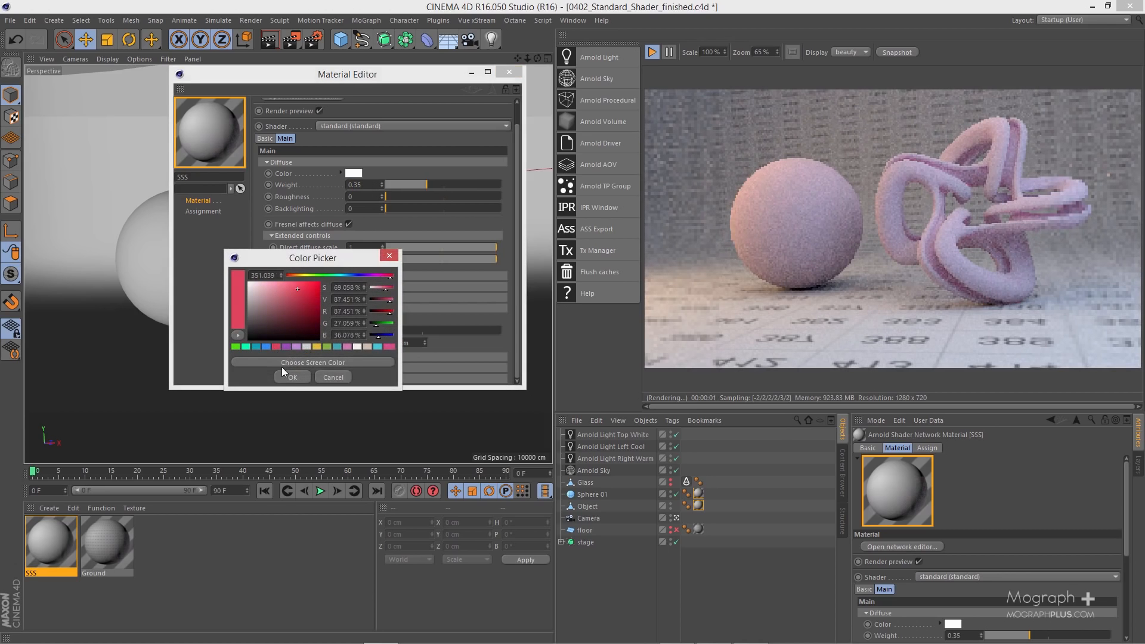
{"action": "left_click", "coordinate": [288, 379]}
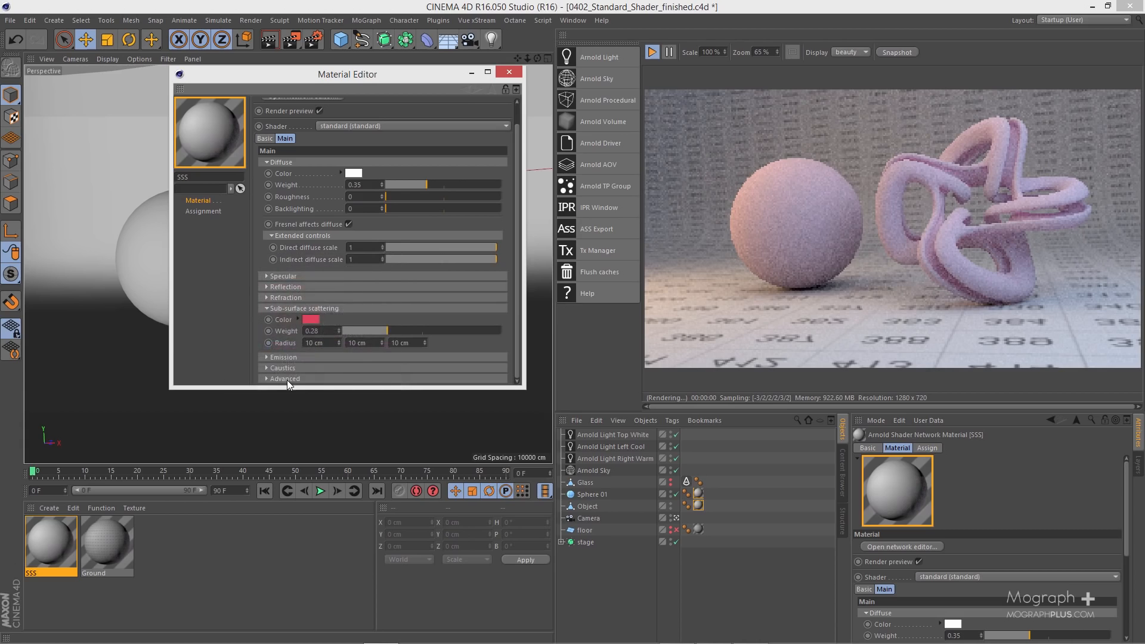
{"action": "left_click", "coordinate": [310, 320]}
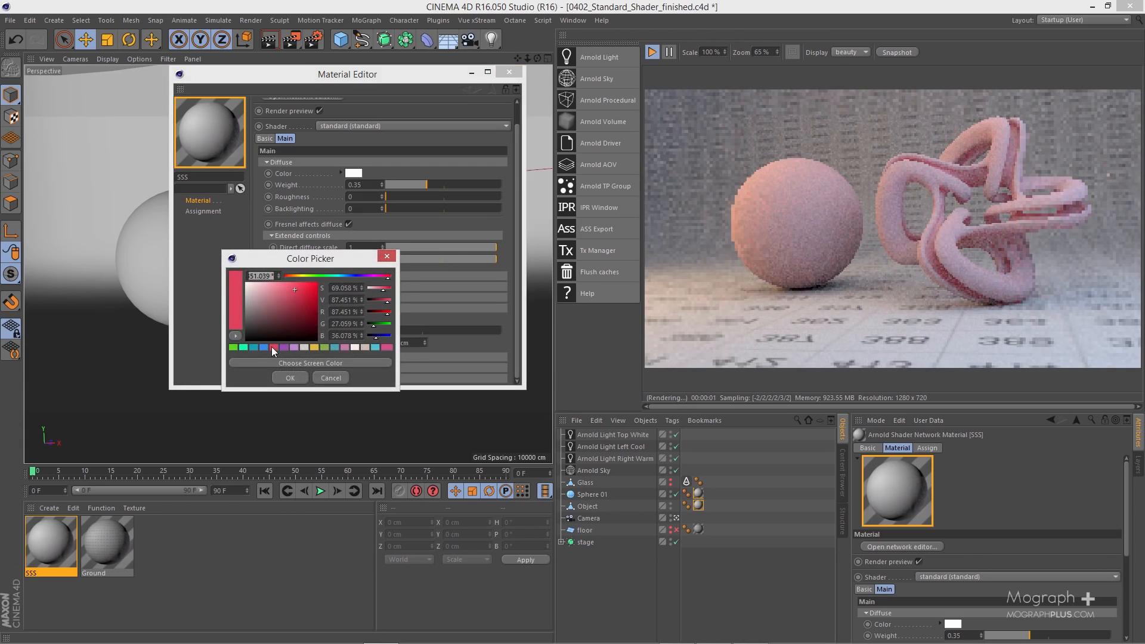
{"action": "left_click", "coordinate": [271, 346]}
{"action": "left_click", "coordinate": [284, 377]}
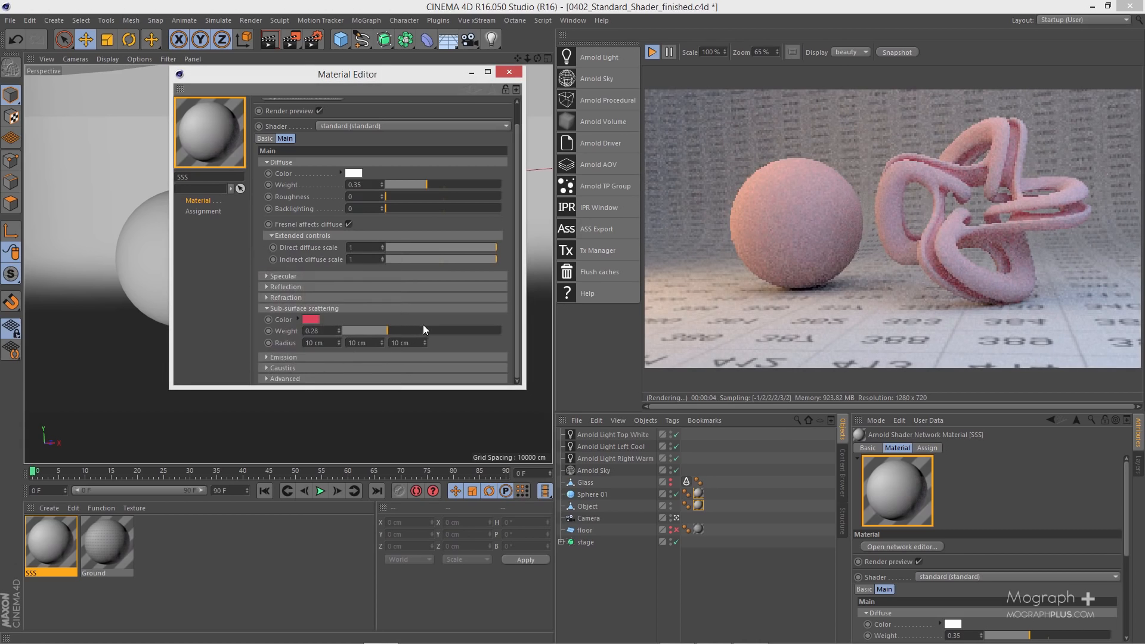
Step: Try a sub-surface scattering weight of about 0.73
{"action": "left_click_drag", "start_coordinate": [424, 328], "coordinate": [460, 331]}
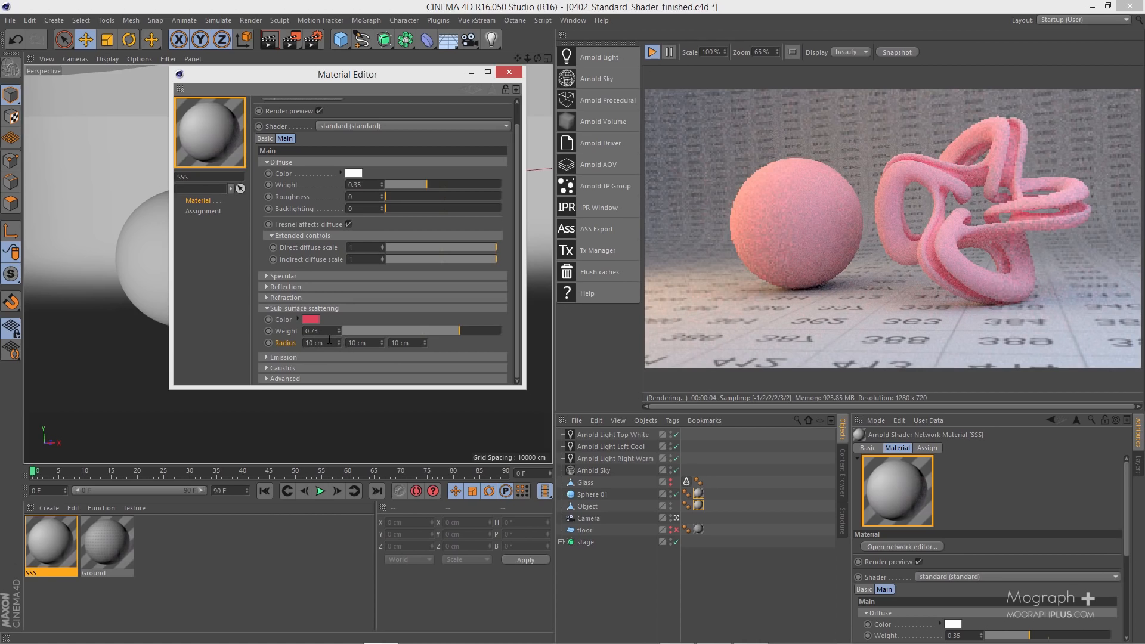
{"action": "left_click", "coordinate": [364, 341]}
{"action": "left_click", "coordinate": [396, 342]}
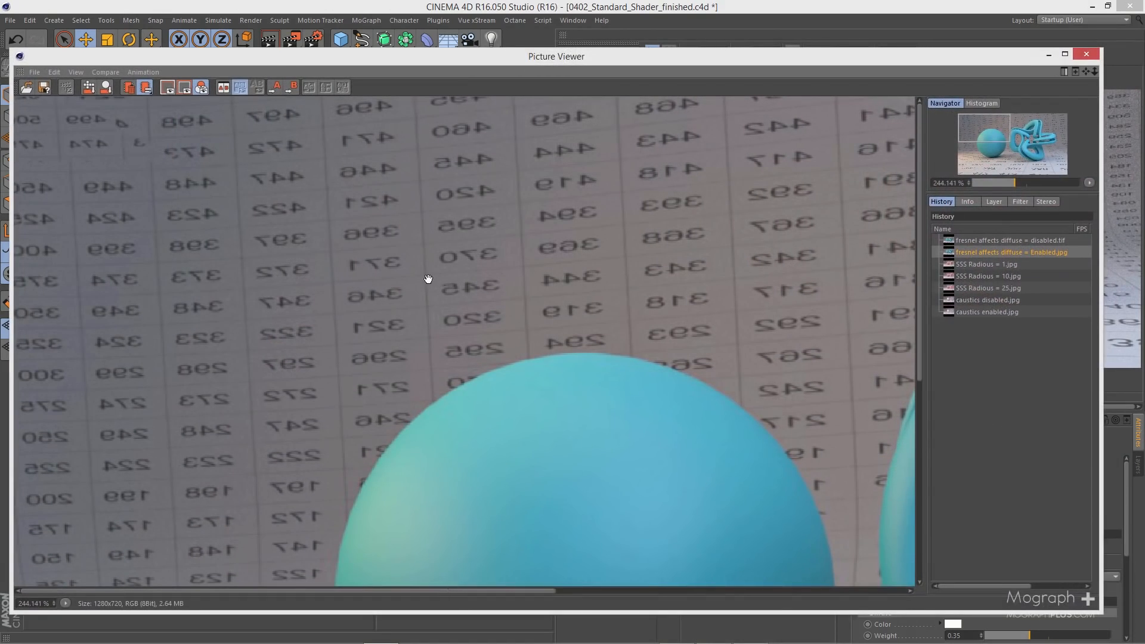
Step: Compare the saved renders for SSS radius 1, 10 and 25 in the Picture Viewer, switching repeatedly between them
{"action": "scroll", "coordinate": [429, 279], "scroll_direction": "down", "scroll_amount": 5}
{"action": "left_click", "coordinate": [985, 266]}
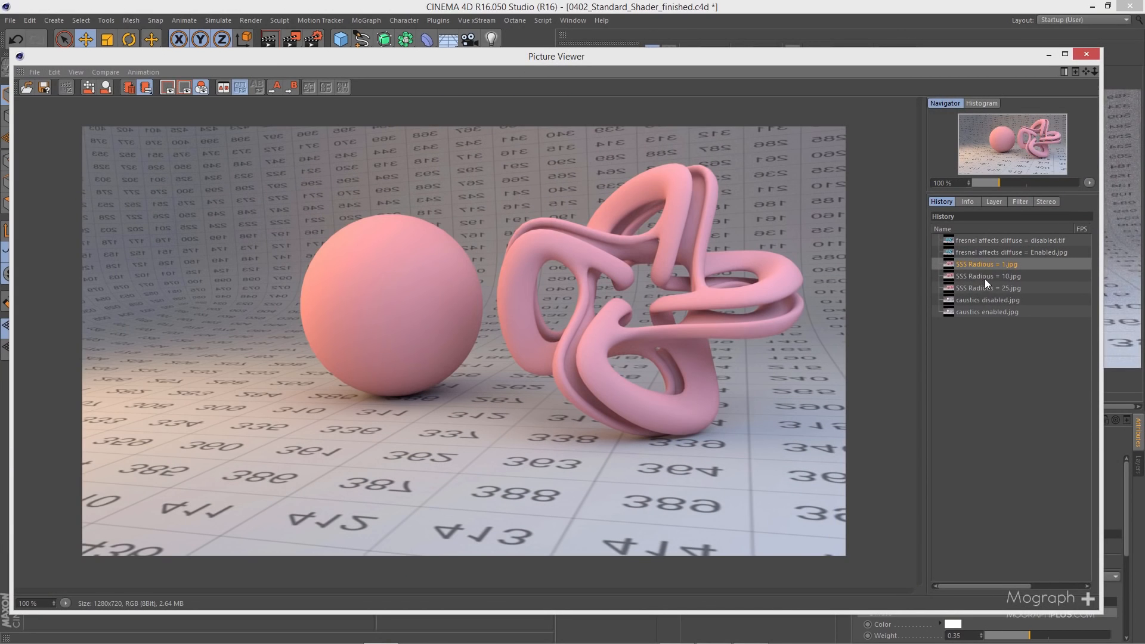
{"action": "left_click", "coordinate": [985, 278]}
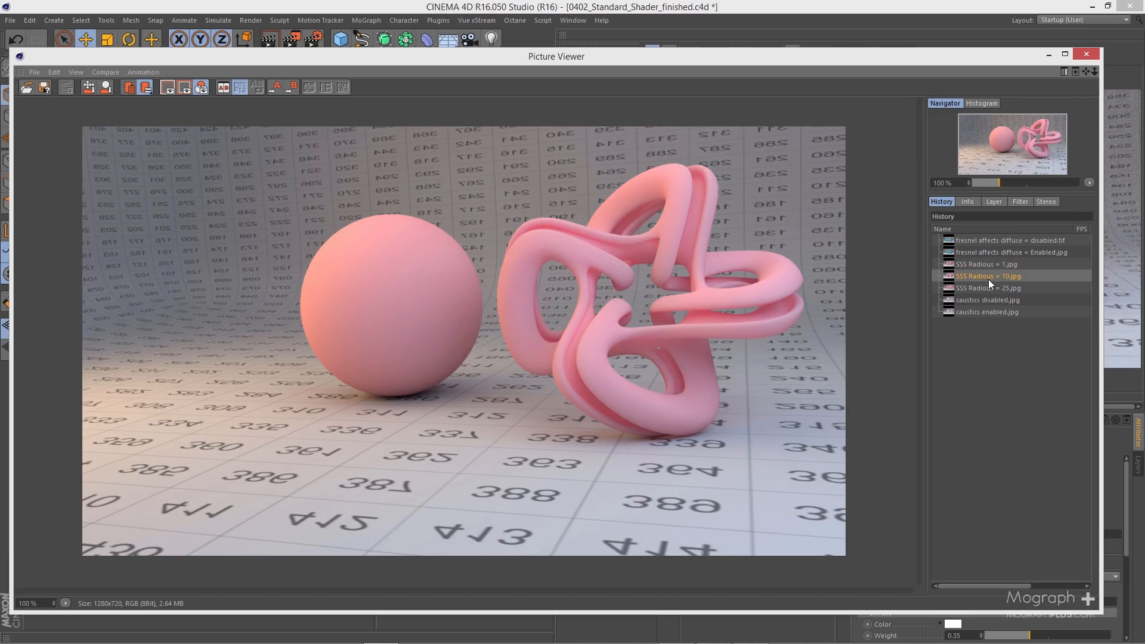
{"action": "left_click", "coordinate": [988, 289]}
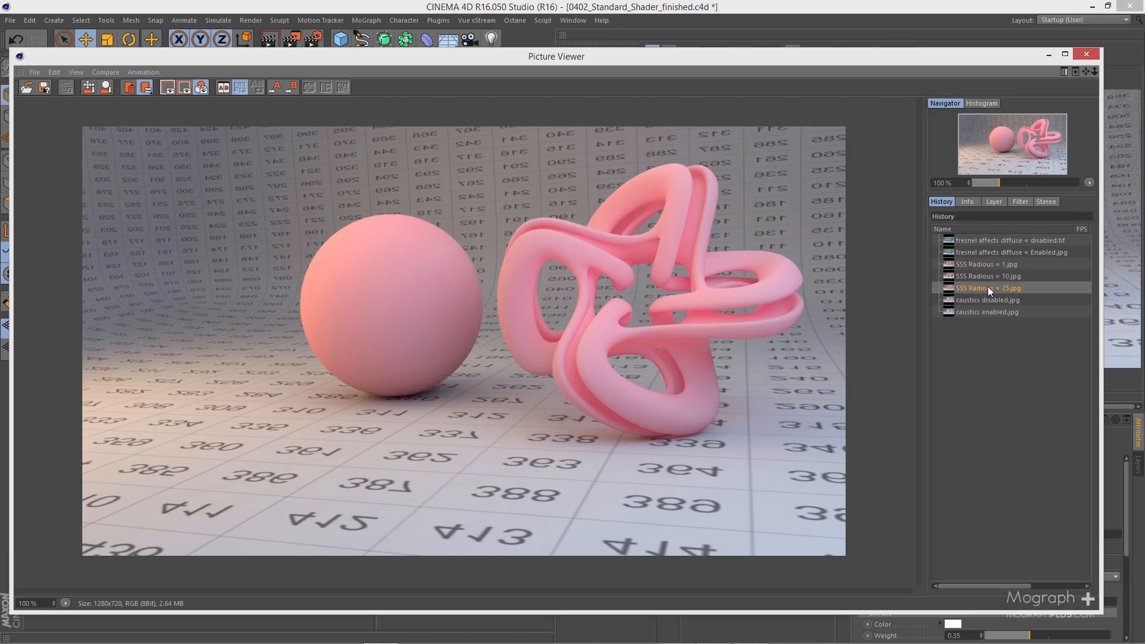
{"action": "key", "text": "Up"}
{"action": "key", "text": "Up"}
{"action": "key", "text": "Down"}
{"action": "key", "text": "Down"}
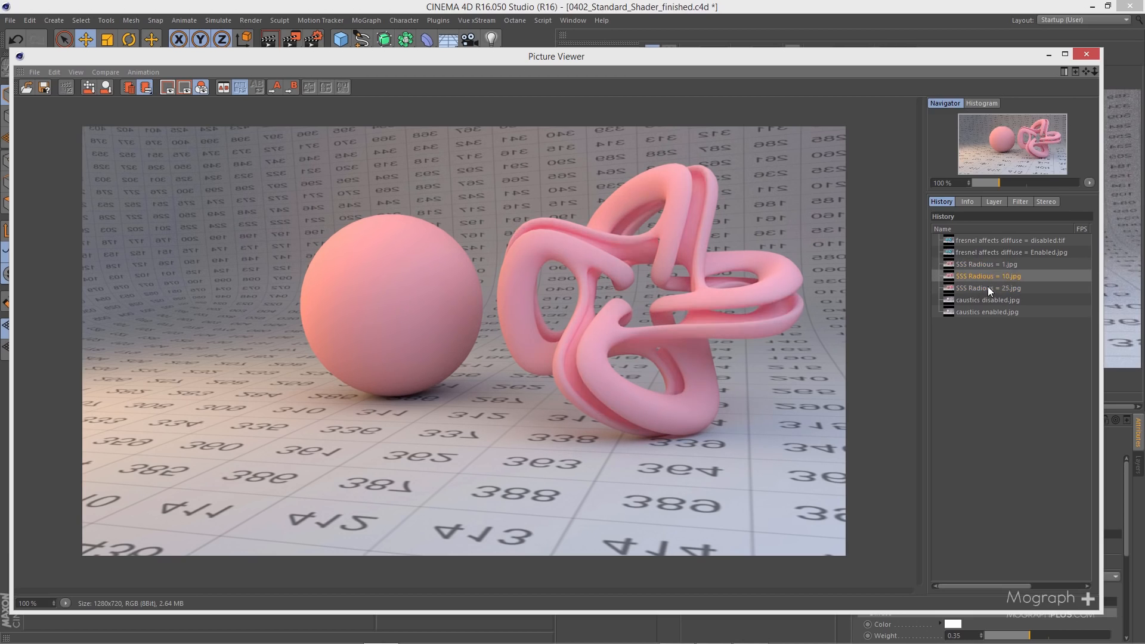
{"action": "key", "text": "Up"}
{"action": "key", "text": "Down"}
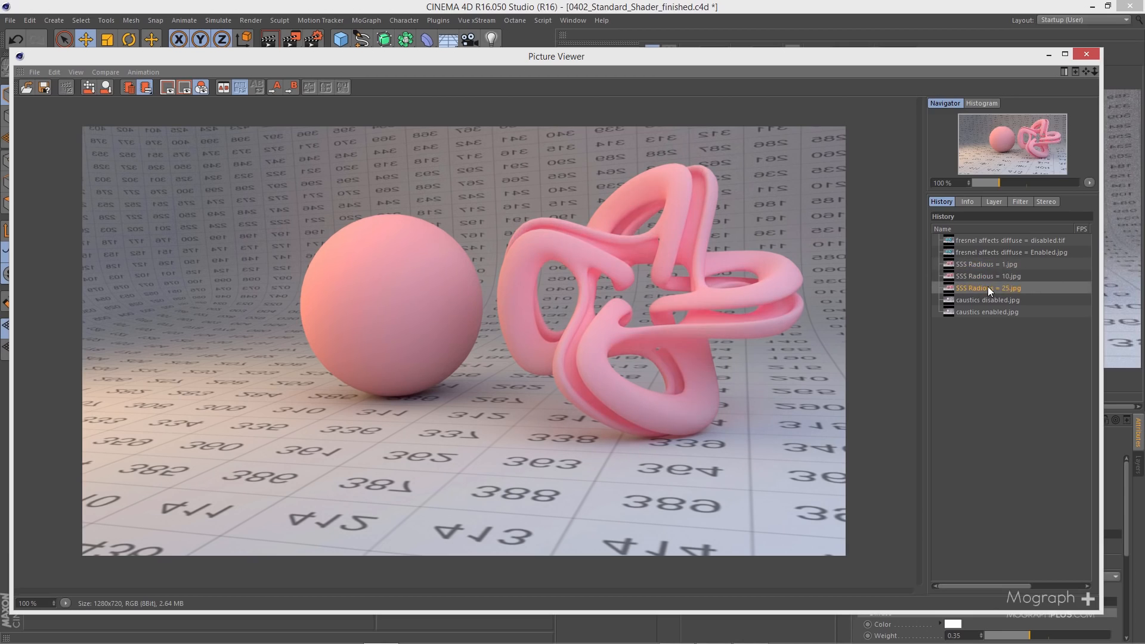
{"action": "key", "text": "Up"}
{"action": "key", "text": "Down"}
{"action": "key", "text": "Up"}
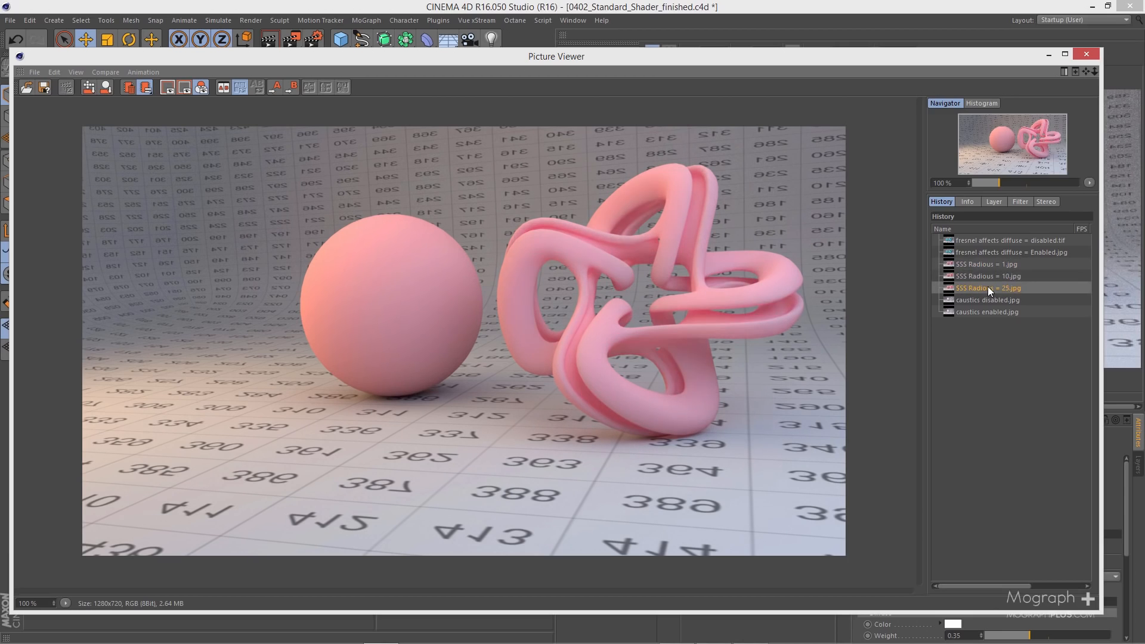
{"action": "key", "text": "Up"}
{"action": "key", "text": "Down"}
{"action": "key", "text": "Up"}
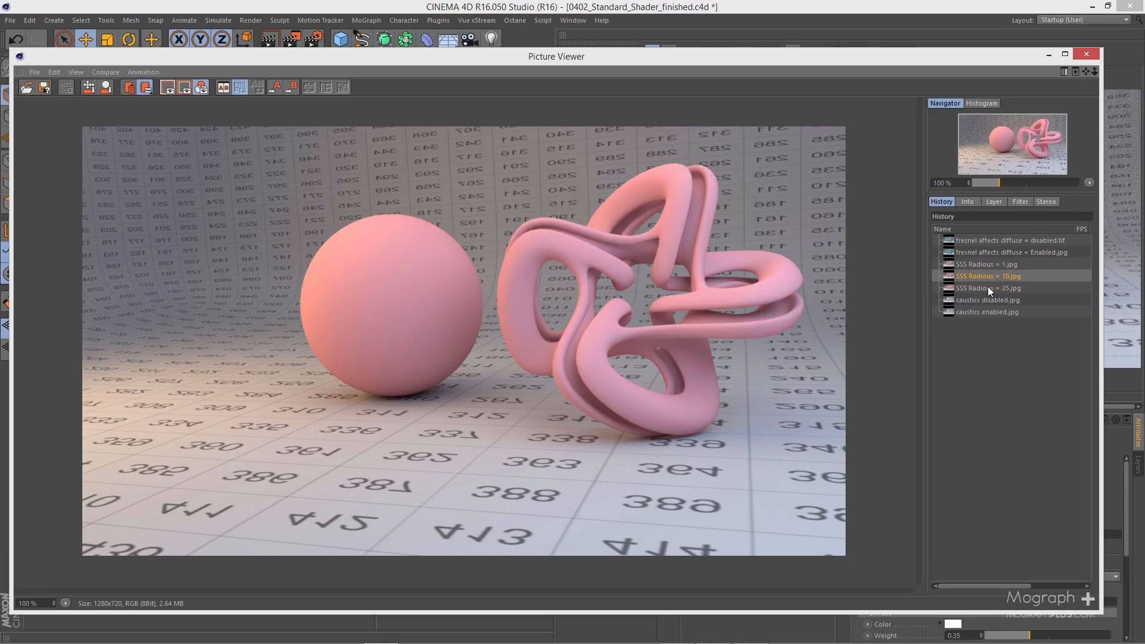
{"action": "key", "text": "Down"}
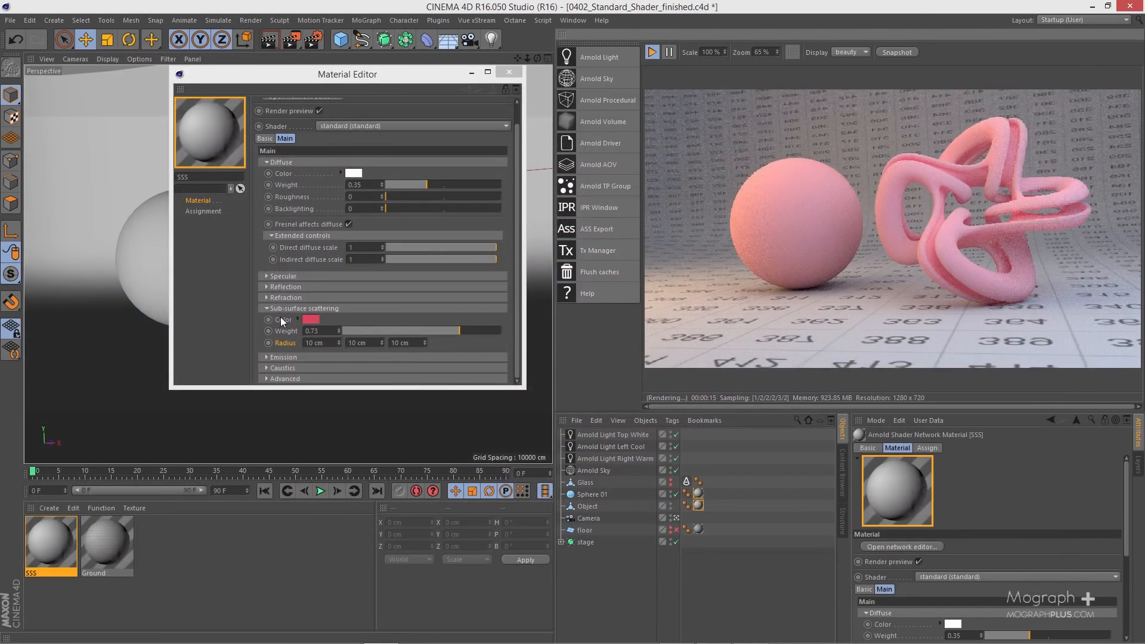
Step: Reset the sub-surface scattering color to its default white and set the weight to 0.5
{"action": "right_click", "coordinate": [282, 321]}
{"action": "left_click", "coordinate": [305, 402]}
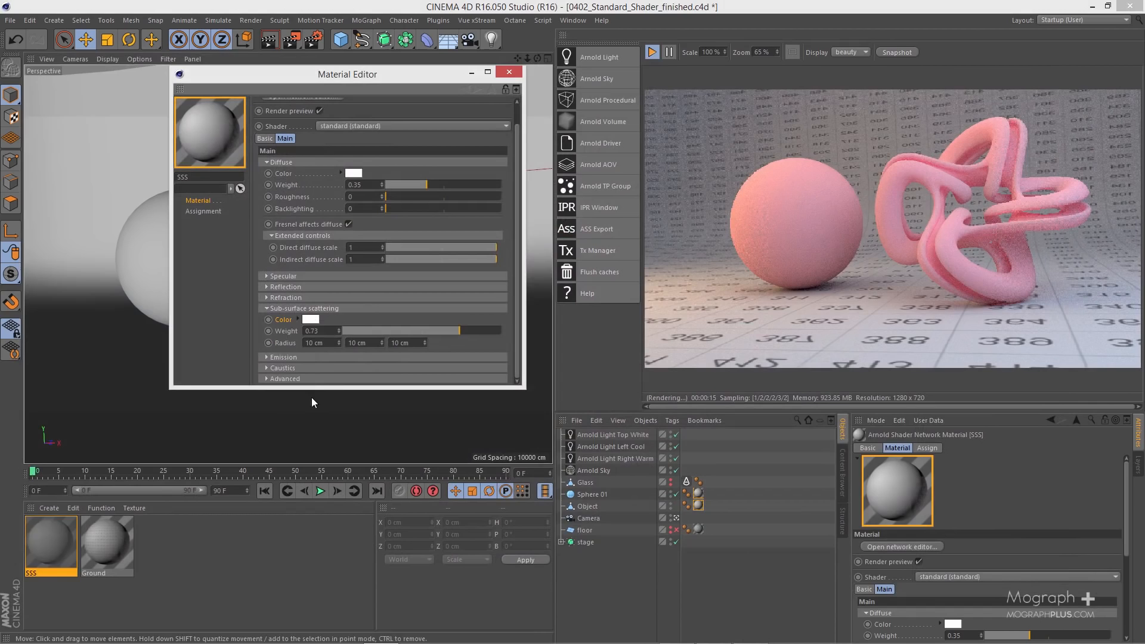
{"action": "double_click", "coordinate": [317, 331]}
{"action": "type", "text": ".5"}
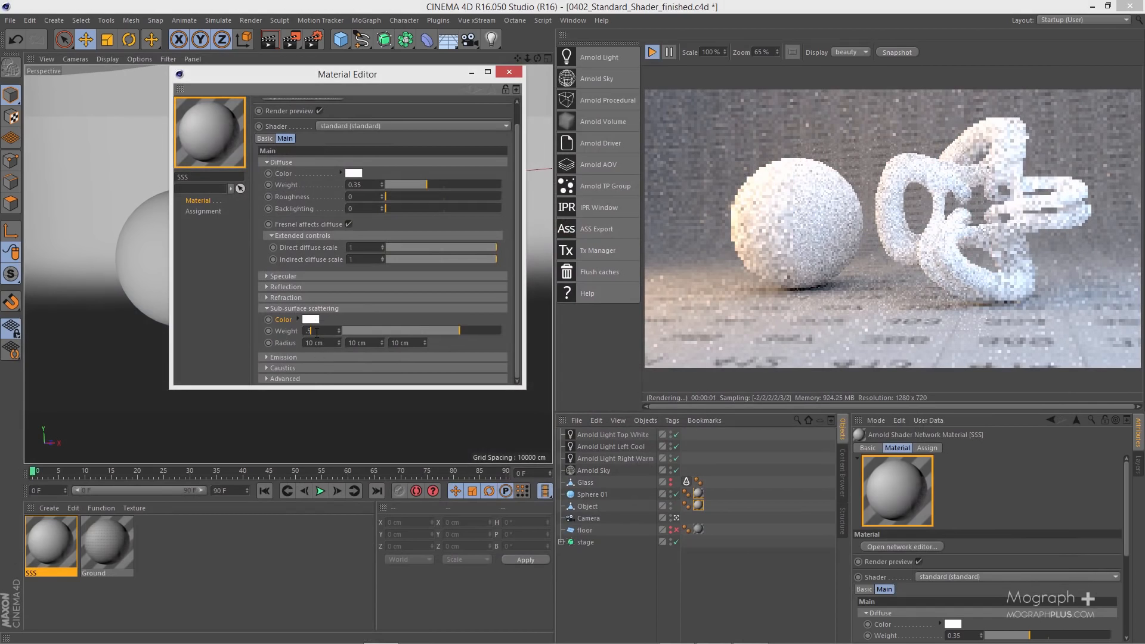
Step: Set all three sub-surface scattering radius values to 5 cm
{"action": "key", "text": "Tab"}
{"action": "type", "text": "5"}
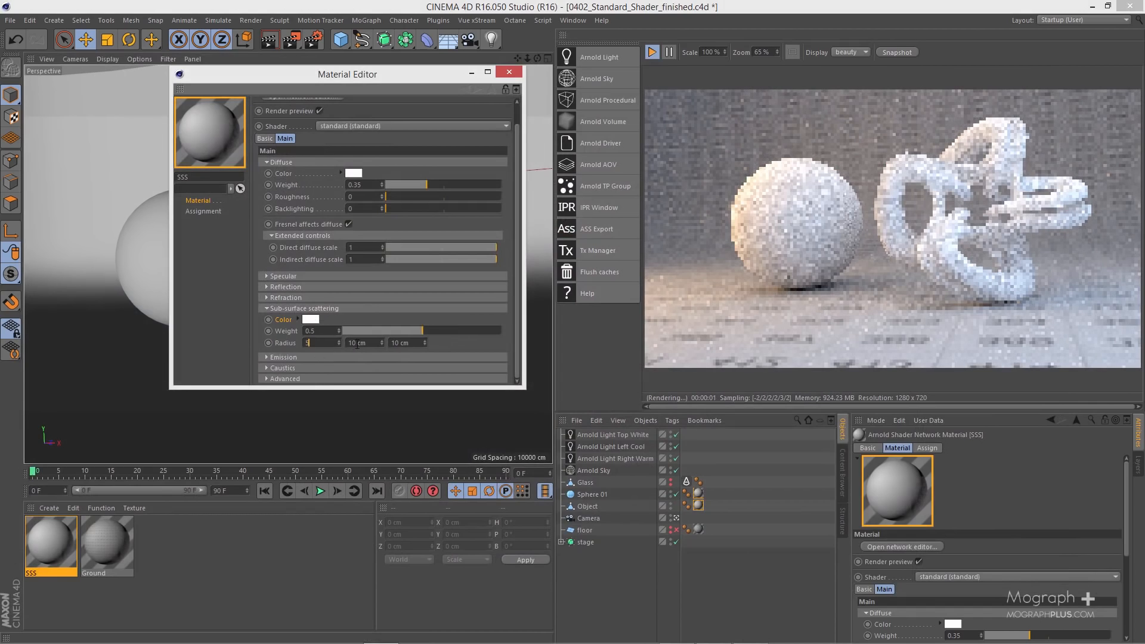
{"action": "key", "text": "Tab"}
{"action": "type", "text": "5"}
{"action": "key", "text": "Tab"}
{"action": "type", "text": "5"}
{"action": "key", "text": "Return"}
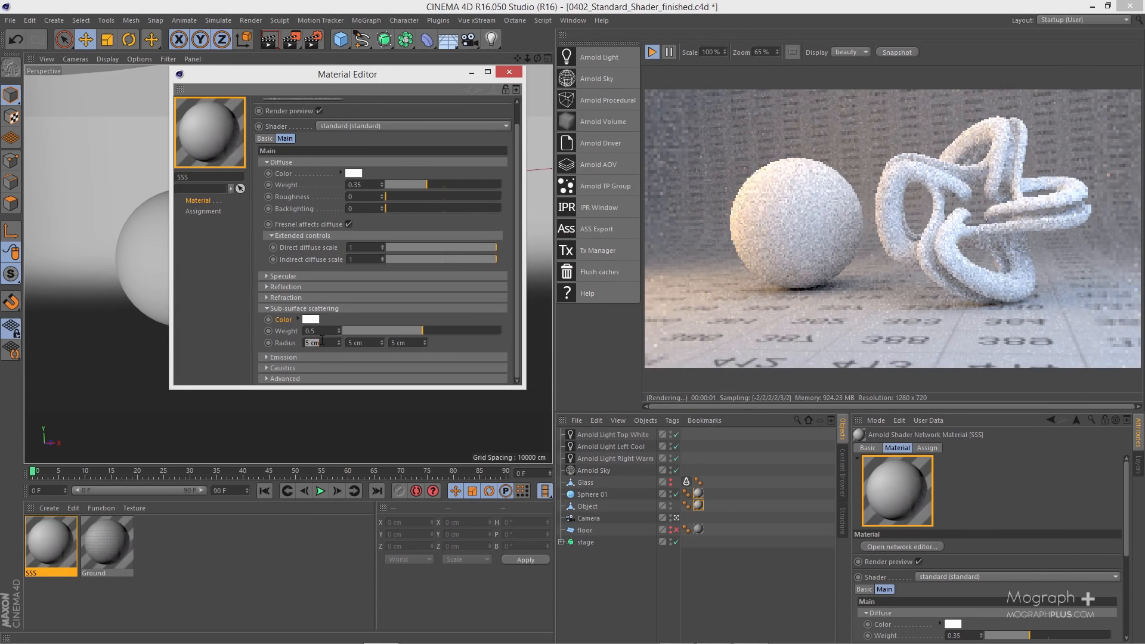
Step: Set the first (red) sub-surface scattering radius value to 25 cm
{"action": "double_click", "coordinate": [316, 342]}
{"action": "type", "text": "25"}
{"action": "key", "text": "Return"}
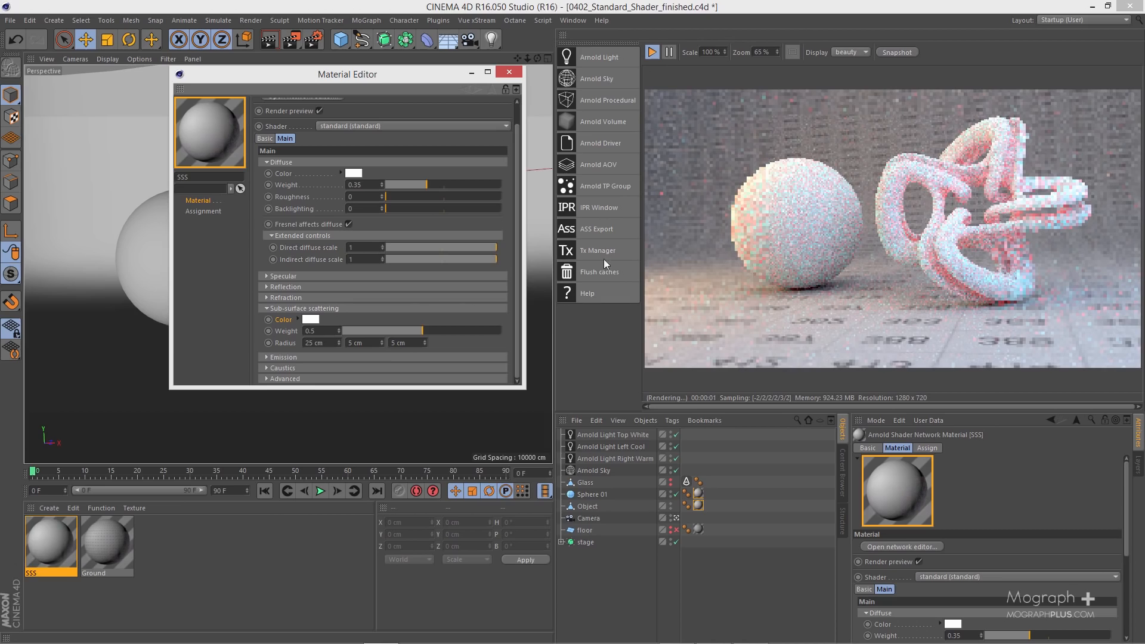
Step: Set the first sub-surface scattering radius value back to 5 cm and the second (green) value to 50 cm
{"action": "double_click", "coordinate": [316, 341]}
{"action": "type", "text": "5"}
{"action": "double_click", "coordinate": [351, 343]}
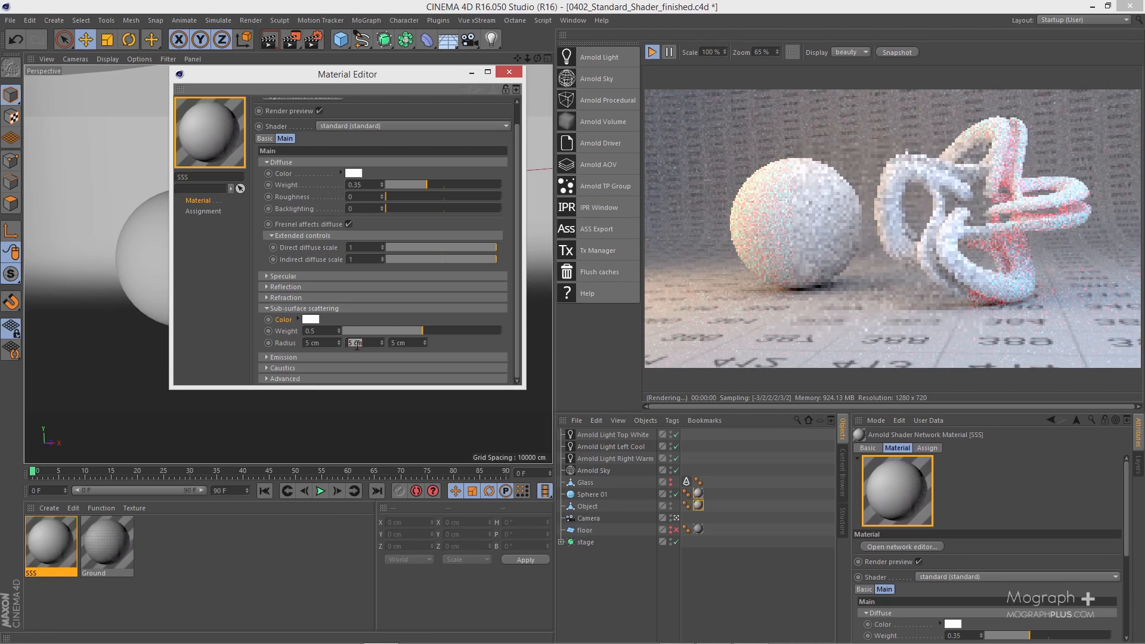
{"action": "type", "text": "50"}
{"action": "key", "text": "Return"}
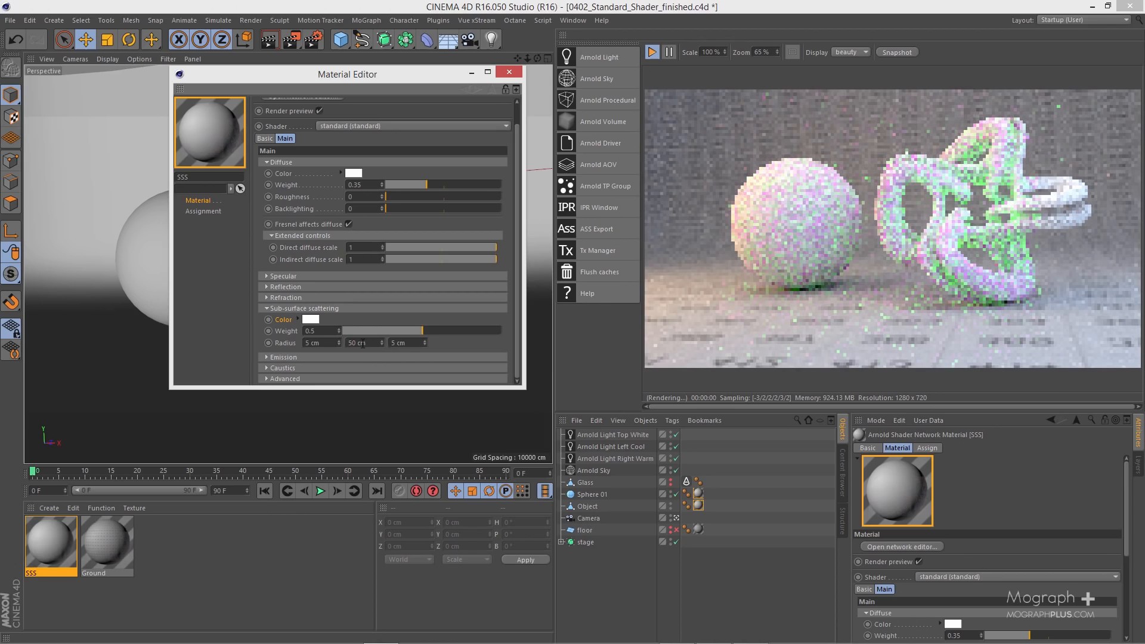
Step: Return the second sub-surface scattering radius value to 5 cm and set the third (blue) value to 50 cm
{"action": "double_click", "coordinate": [363, 344]}
{"action": "type", "text": "5"}
{"action": "key", "text": "Return"}
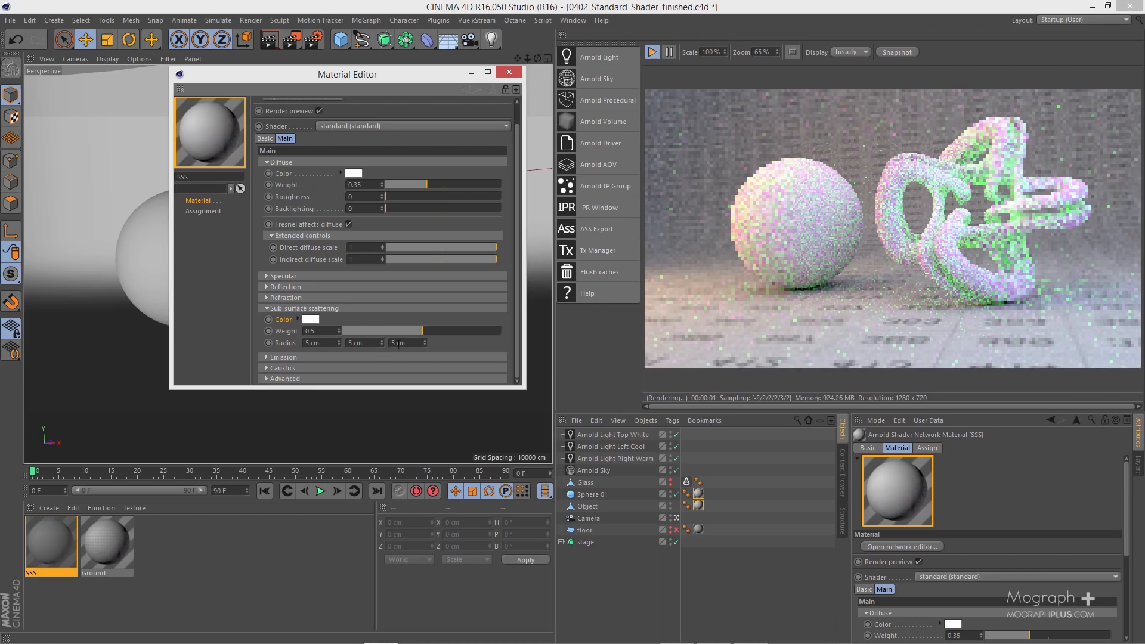
{"action": "double_click", "coordinate": [399, 343]}
{"action": "type", "text": "50"}
{"action": "key", "text": "Return"}
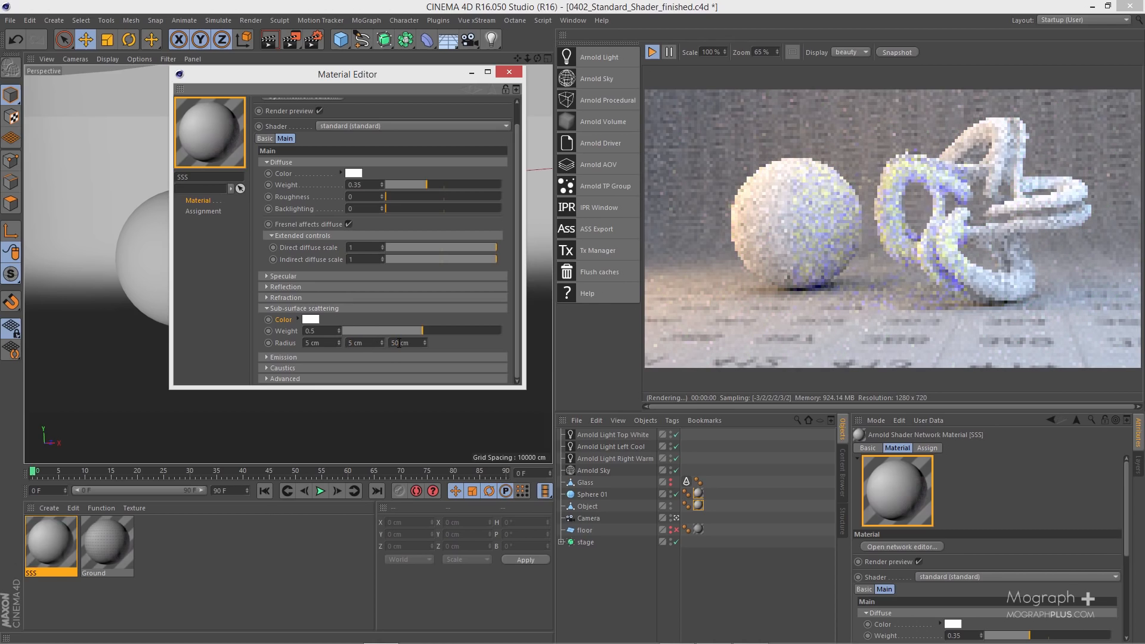
Step: Set the third sub-surface scattering radius value back to 5 cm
{"action": "double_click", "coordinate": [397, 343]}
{"action": "type", "text": "5"}
{"action": "key", "text": "Return"}
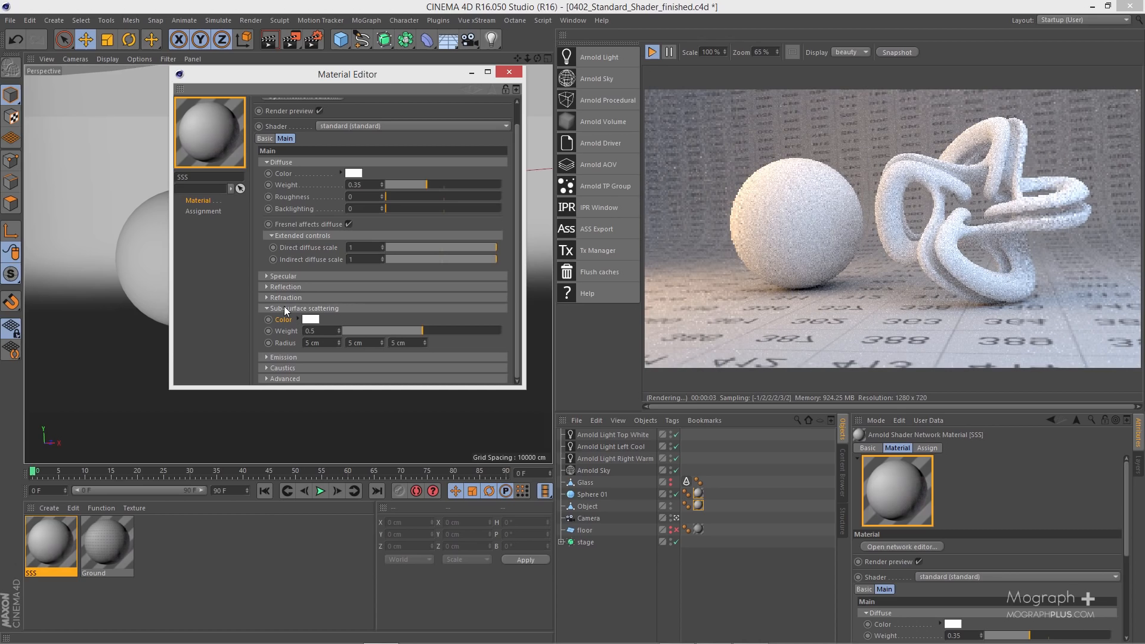
Step: Reset the sub-surface scattering weight to its default of 0 and lower the diffuse weight to 0
{"action": "right_click", "coordinate": [284, 334]}
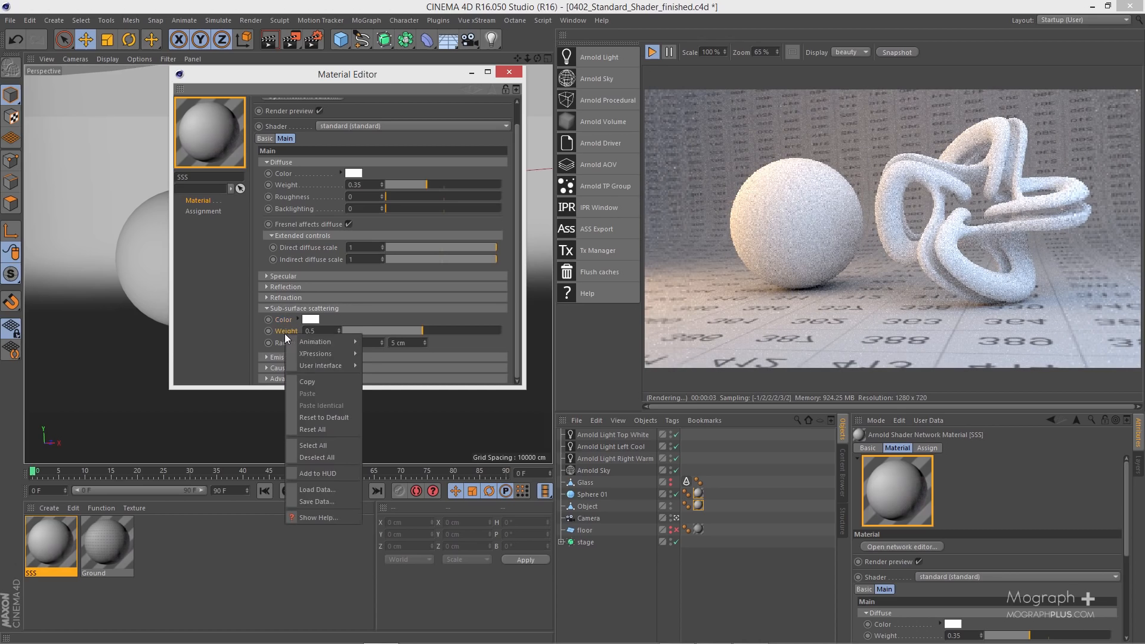
{"action": "left_click", "coordinate": [314, 398]}
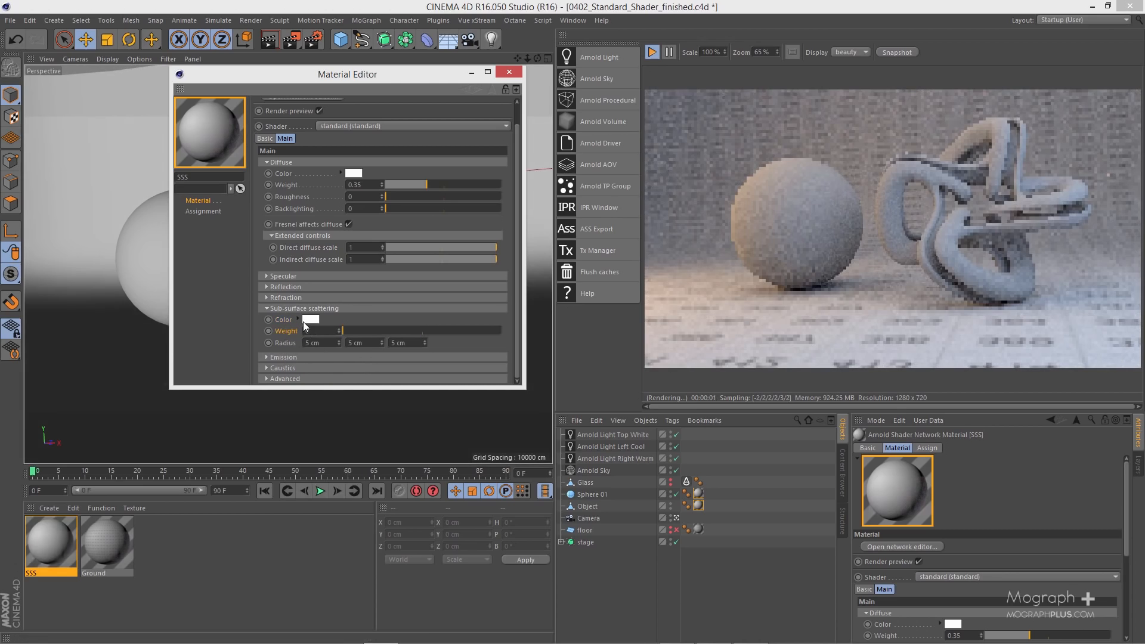
{"action": "left_click_drag", "start_coordinate": [413, 186], "coordinate": [360, 185]}
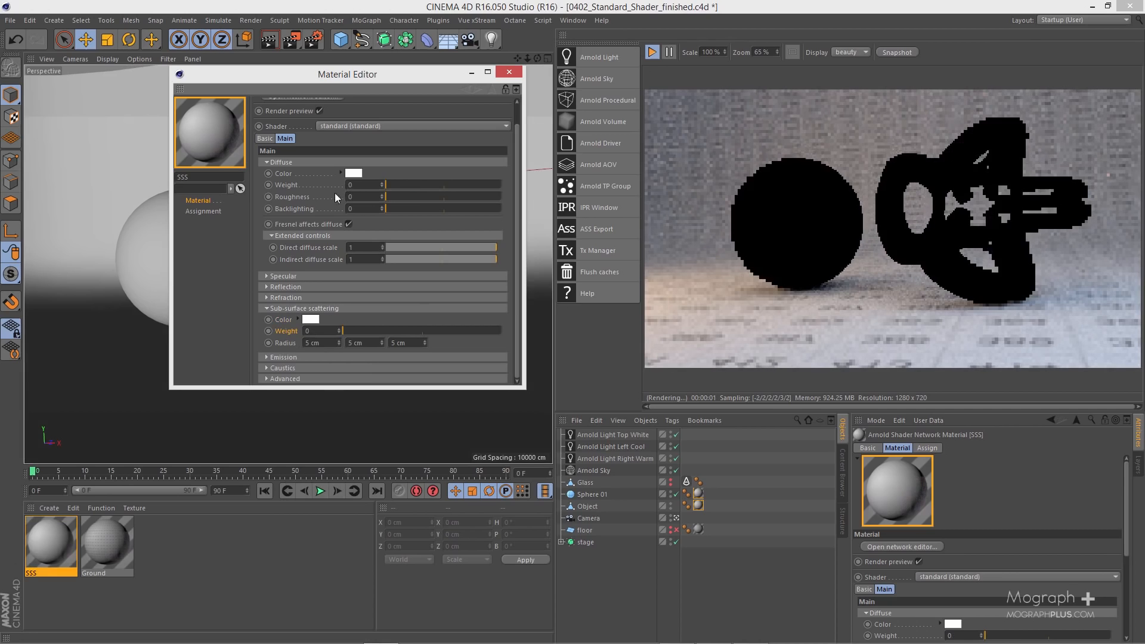
{"action": "left_click", "coordinate": [294, 164]}
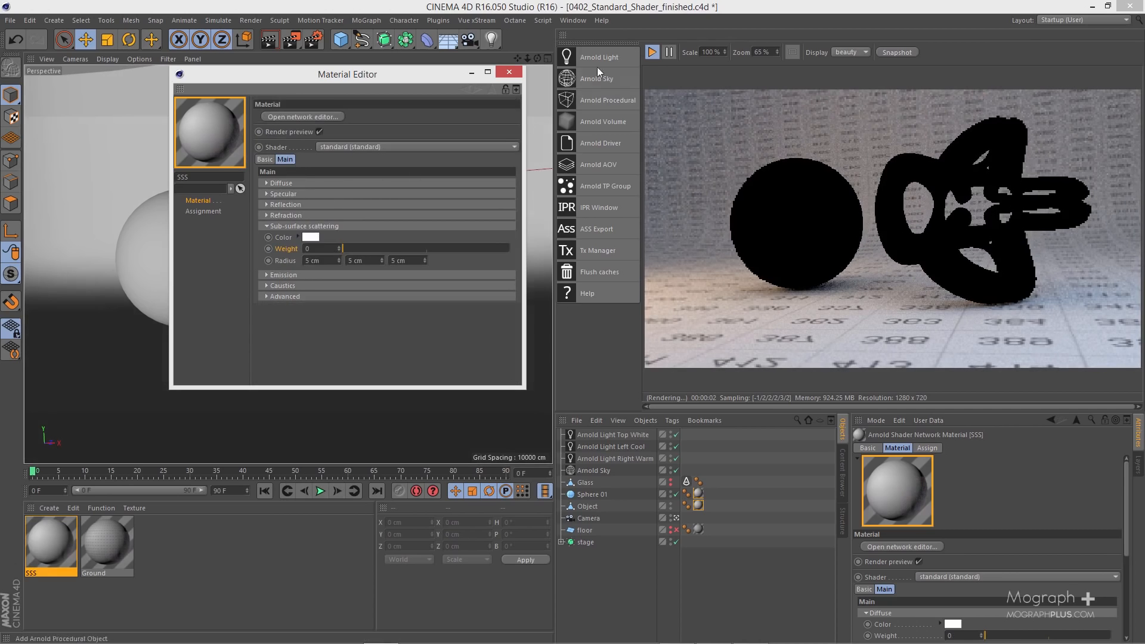
Step: Set the SSS material's emission scale to 1 with the IPR render stopped, and restart the render
{"action": "left_click", "coordinate": [651, 52]}
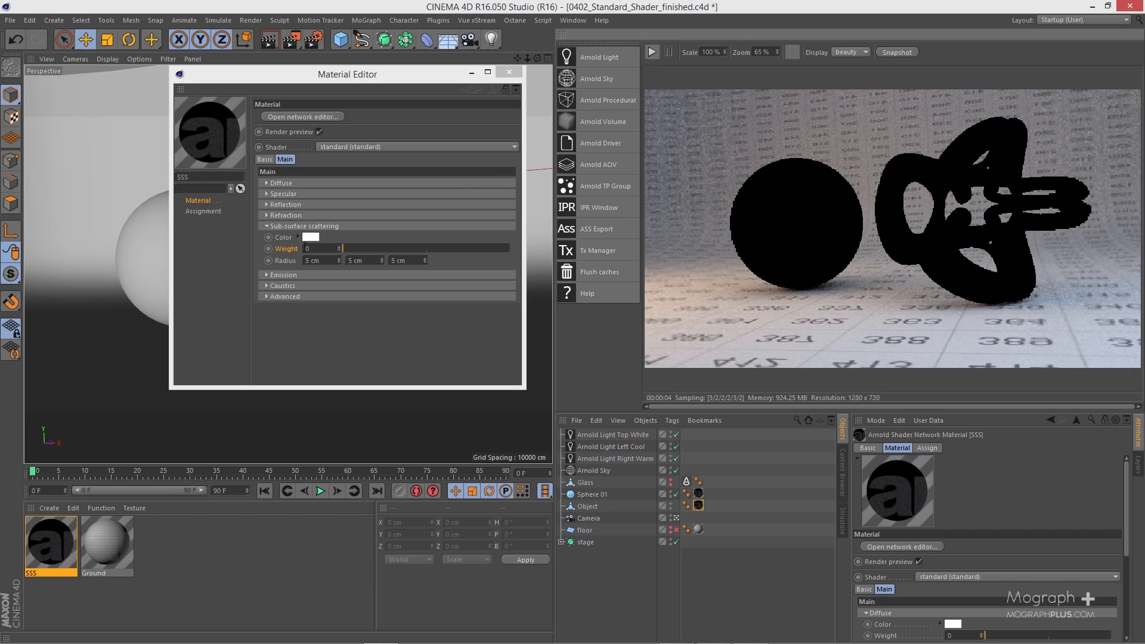
{"action": "left_click", "coordinate": [291, 227]}
{"action": "left_click", "coordinate": [292, 237]}
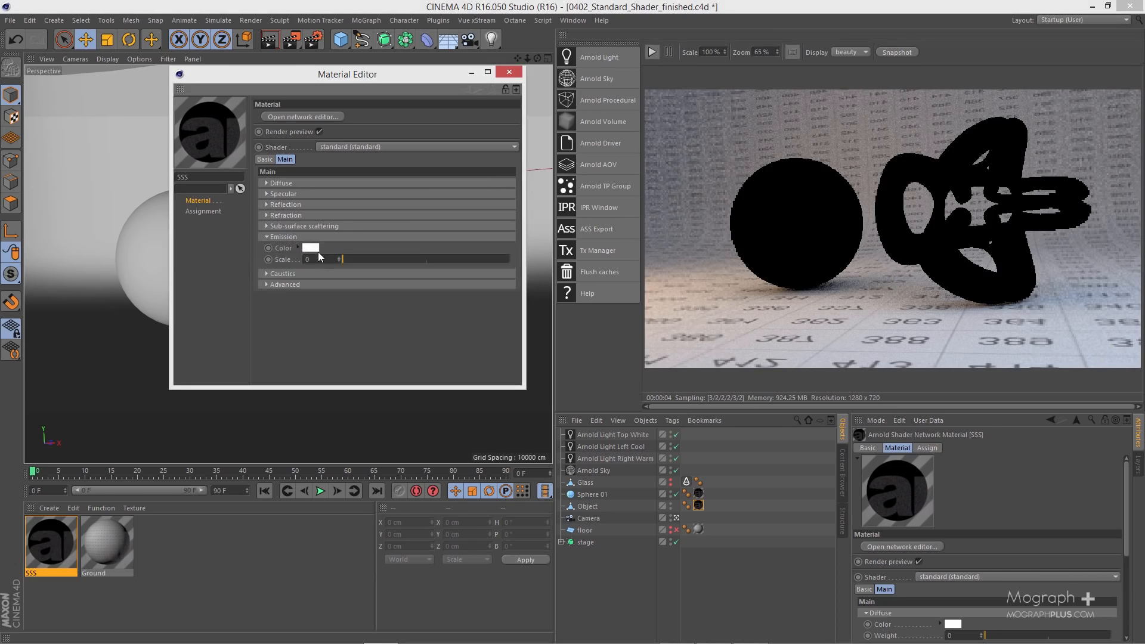
{"action": "double_click", "coordinate": [319, 258]}
{"action": "type", "text": "1"}
{"action": "key", "text": "Return"}
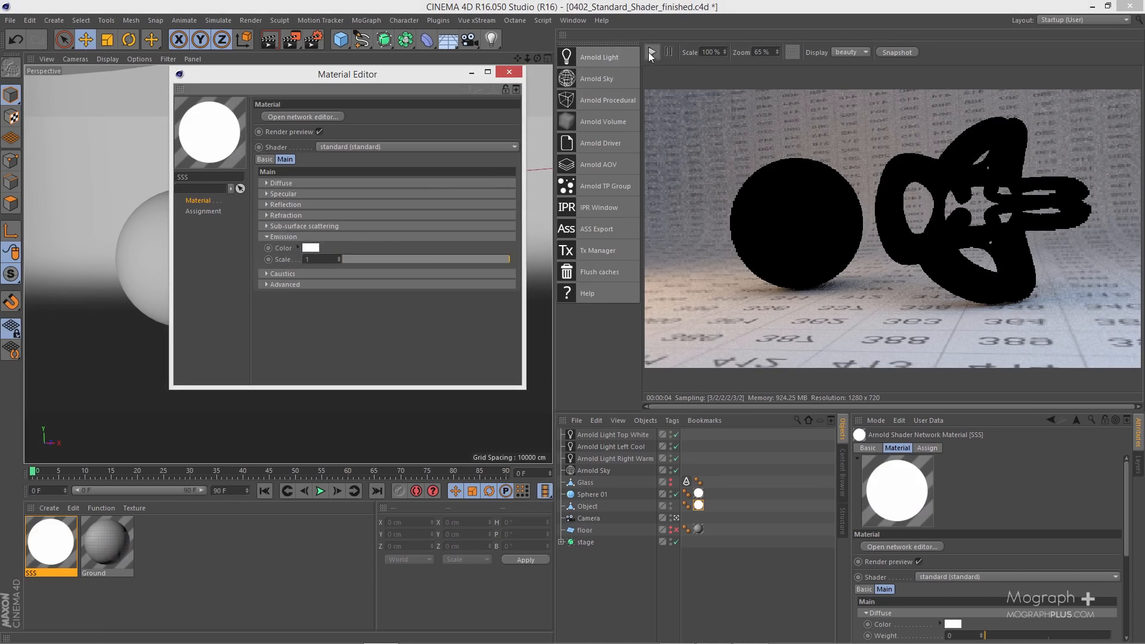
{"action": "left_click", "coordinate": [651, 52]}
{"action": "scroll", "coordinate": [778, 248], "scroll_direction": "down", "scroll_amount": 1}
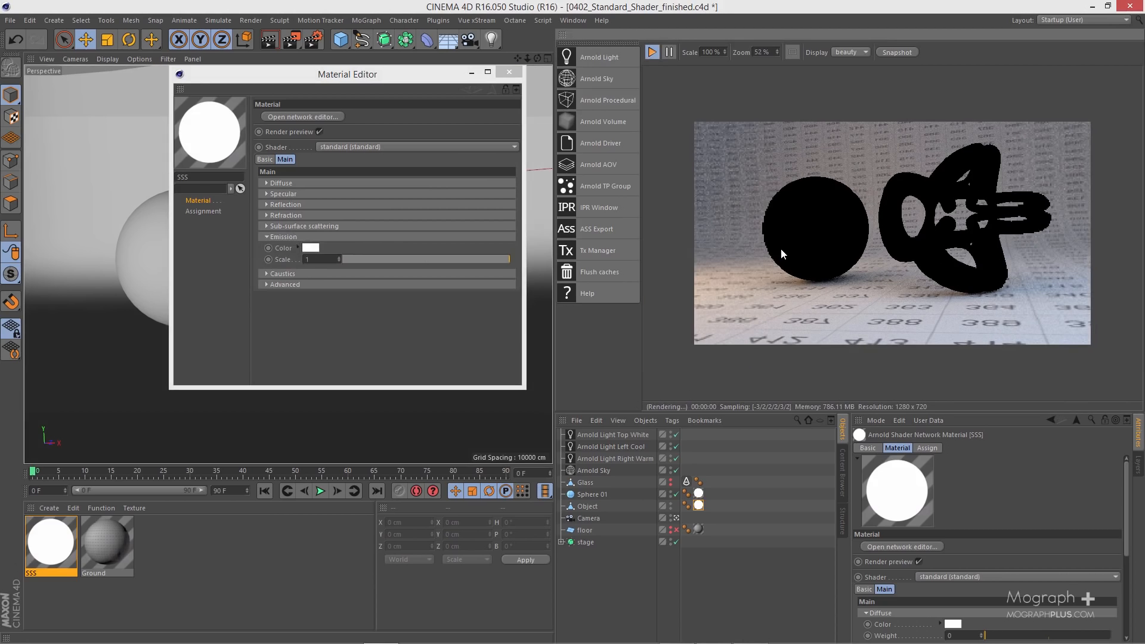
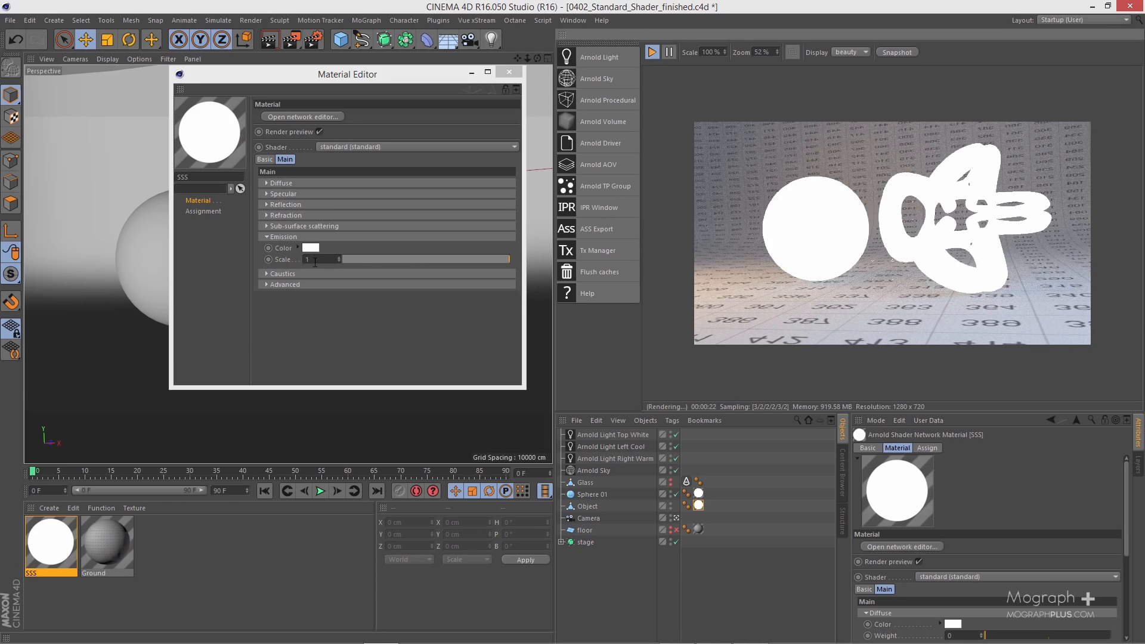
Step: Look up the Arnold Mesh Light tag among the C4DtoA tags for Sphere 01 without adding it
{"action": "right_click", "coordinate": [585, 494]}
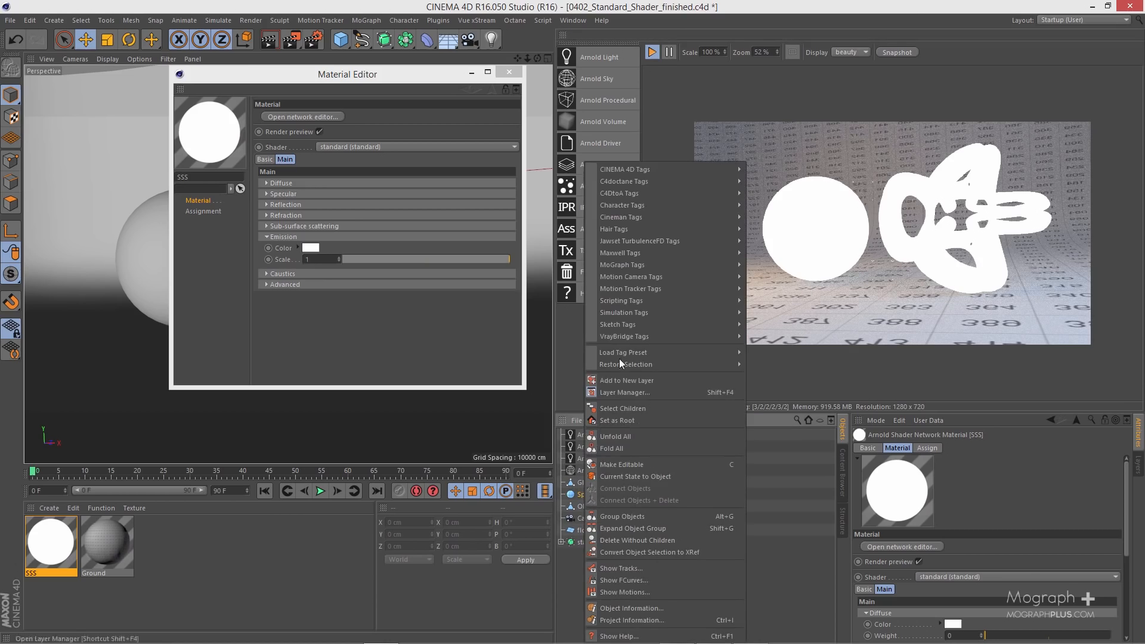
{"action": "mouse_move", "coordinate": [671, 193]}
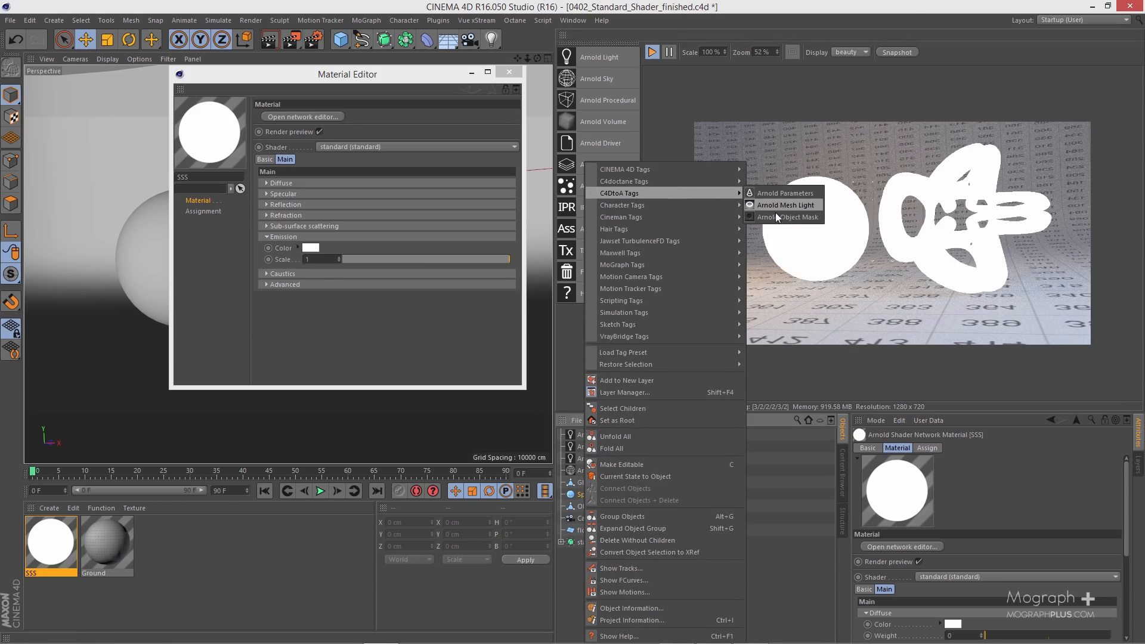
{"action": "left_click", "coordinate": [411, 85]}
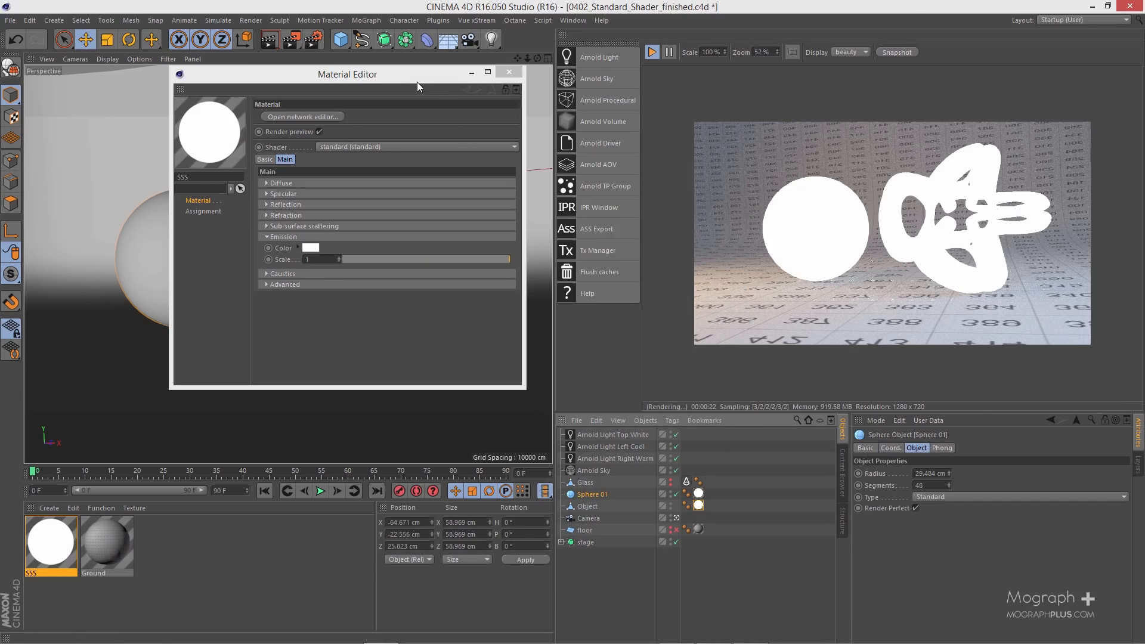
Step: Try a diffuse weight of about 0.16 on the emissive material and return it to 0
{"action": "left_click_drag", "start_coordinate": [416, 81], "coordinate": [452, 136]}
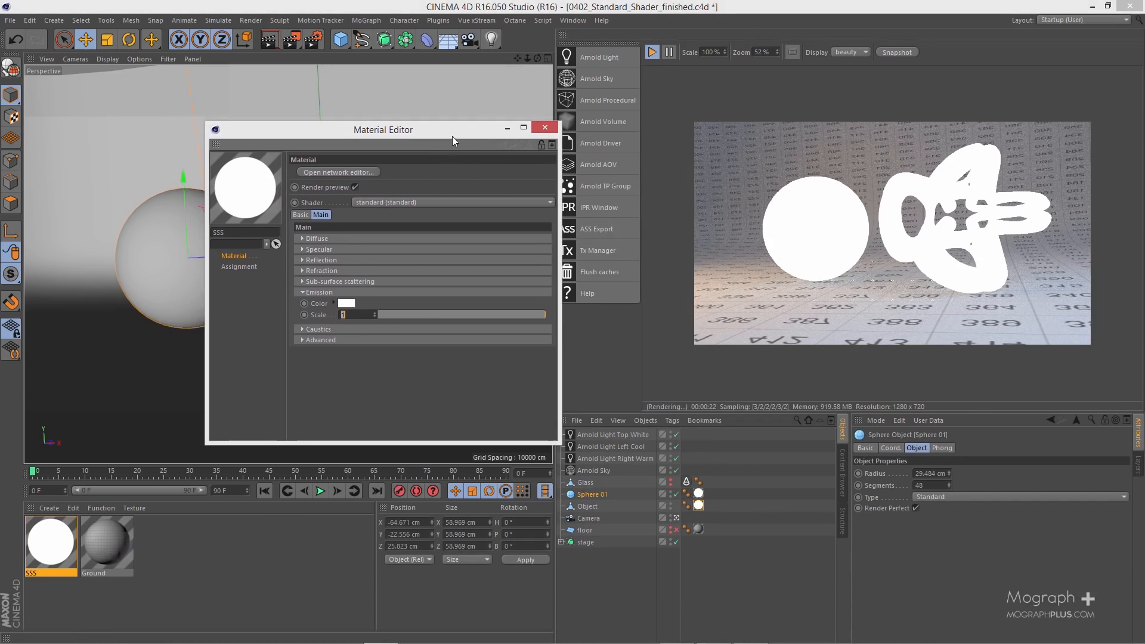
{"action": "left_click", "coordinate": [350, 238]}
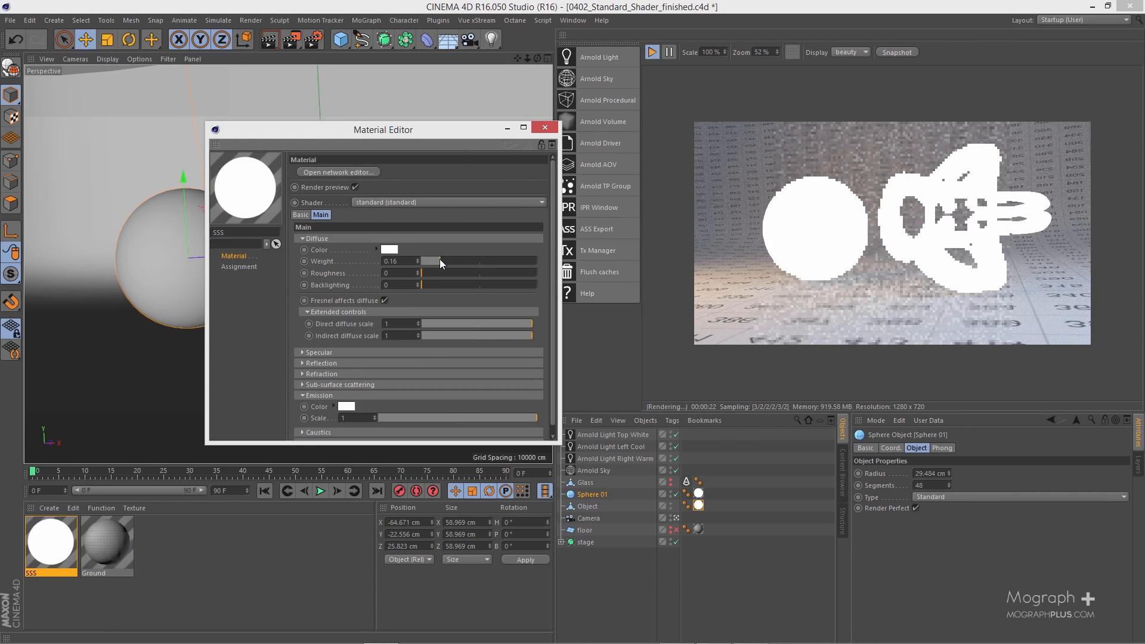
{"action": "left_click", "coordinate": [356, 237]}
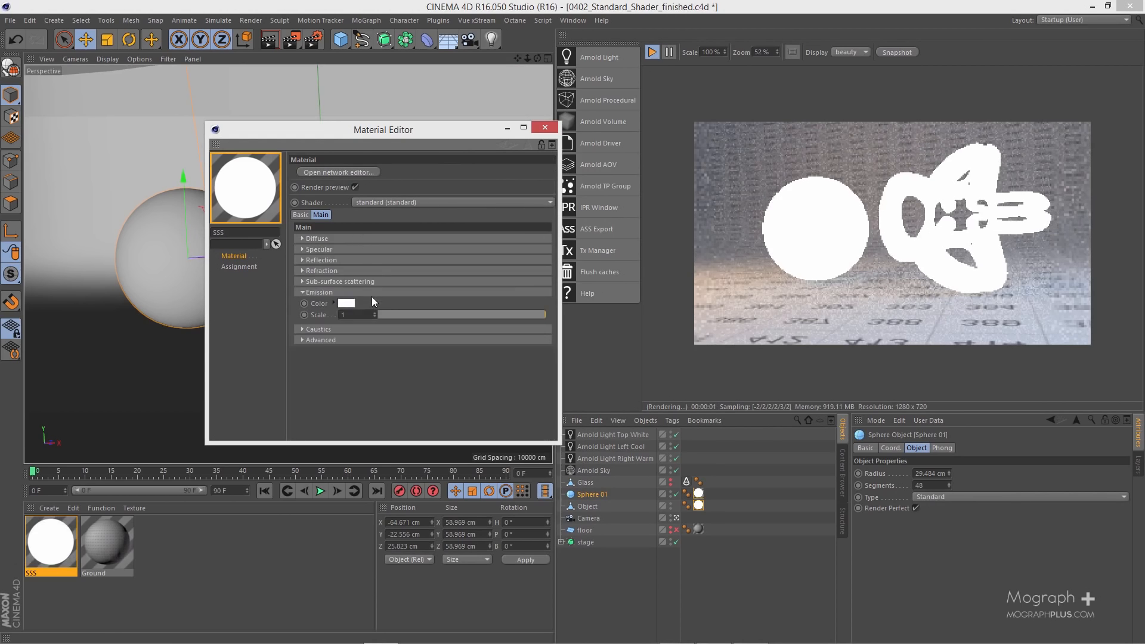
Step: Change the emission color from white to the bright green swatch
{"action": "left_click", "coordinate": [351, 304]}
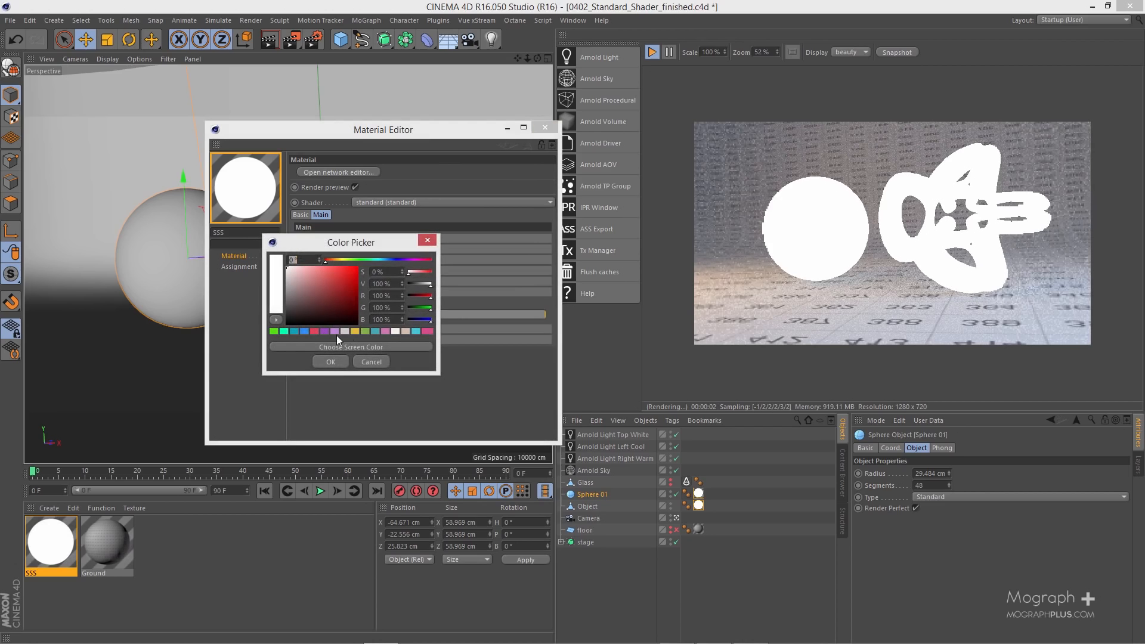
{"action": "left_click", "coordinate": [277, 331]}
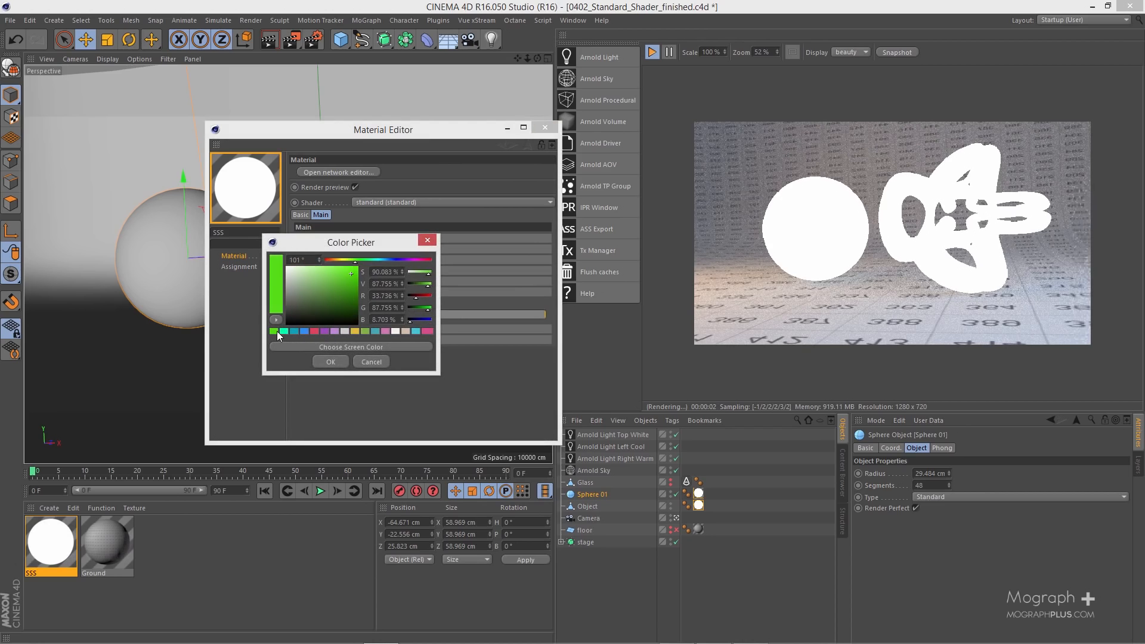
{"action": "left_click", "coordinate": [334, 361]}
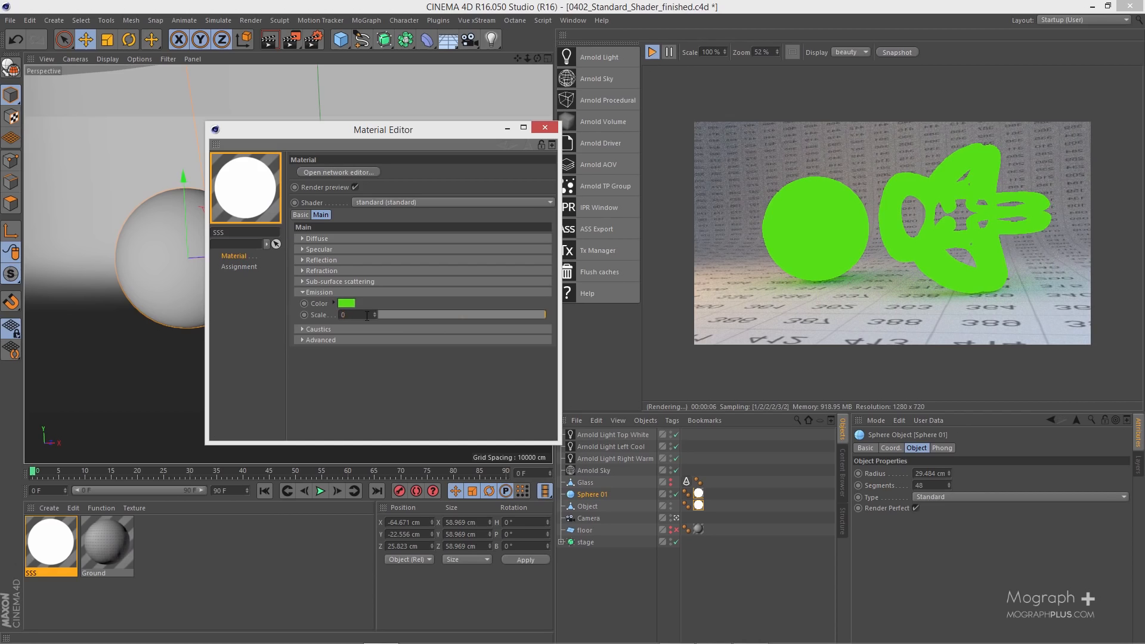
Step: Set the emission scale to 0
{"action": "left_click", "coordinate": [358, 315]}
{"action": "type", "text": "0"}
{"action": "key", "text": "Return"}
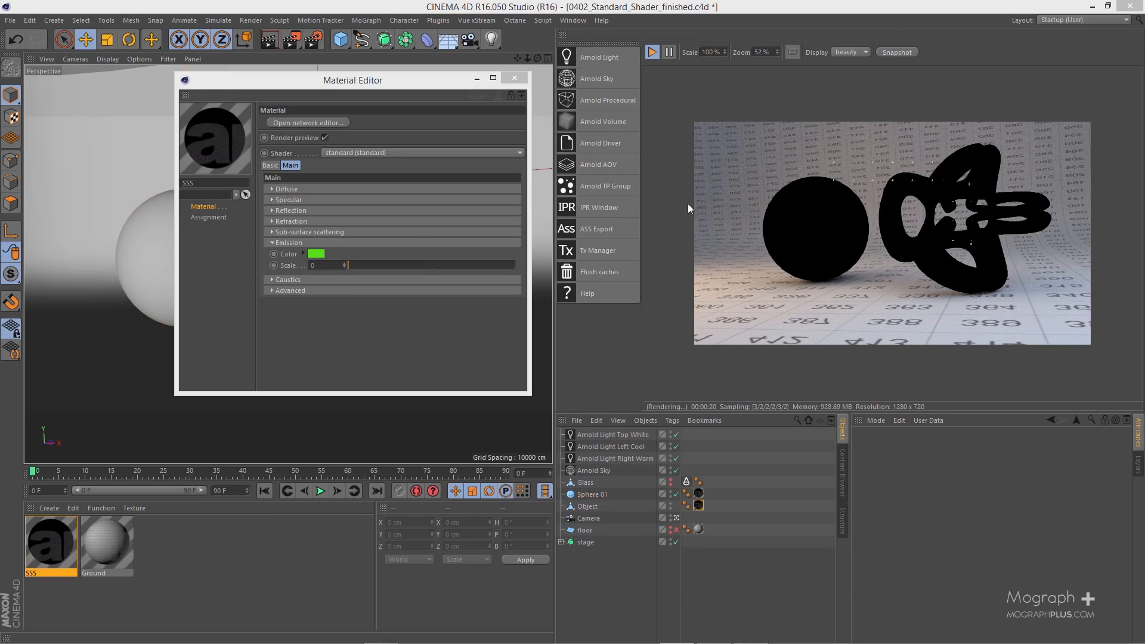
Step: Raise the emission scale again, trying a value of 5 and ending at 1
{"action": "left_click_drag", "start_coordinate": [412, 270], "coordinate": [478, 269]}
{"action": "double_click", "coordinate": [325, 264]}
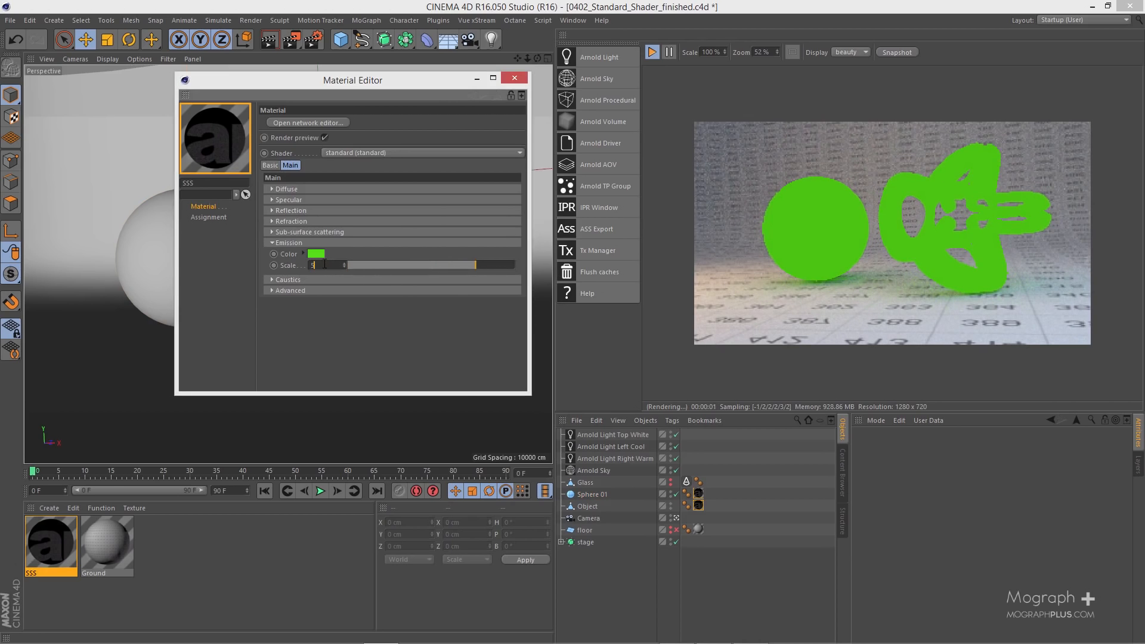
{"action": "type", "text": "5"}
{"action": "key", "text": "Return"}
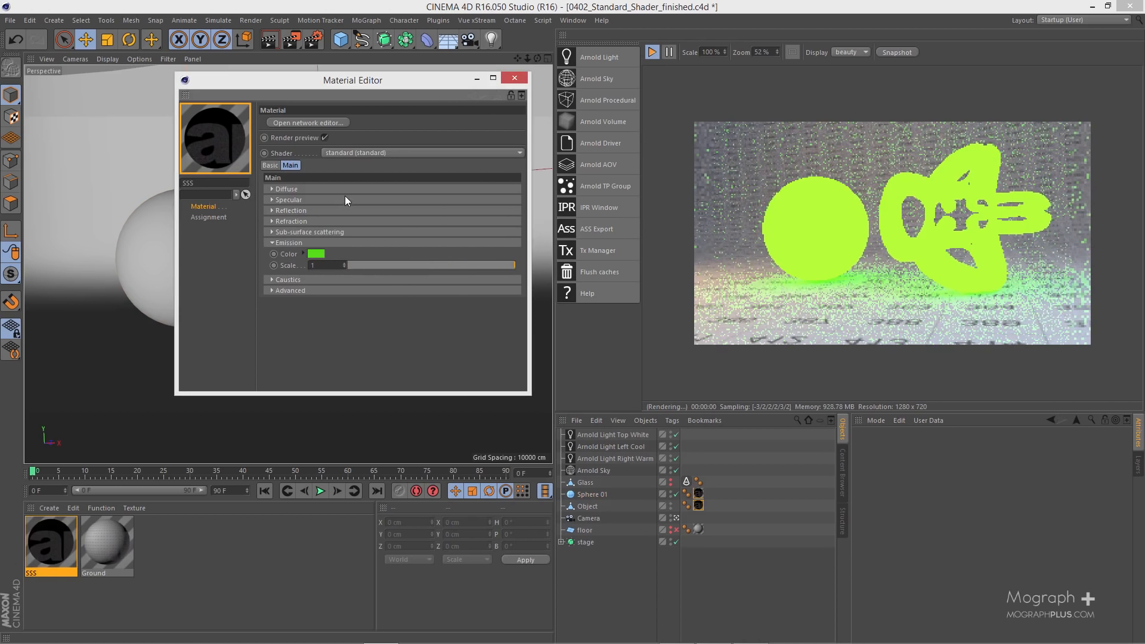
Step: Raise the diffuse weight to 0.73 and change the diffuse color to the purple swatch
{"action": "left_click", "coordinate": [338, 189]}
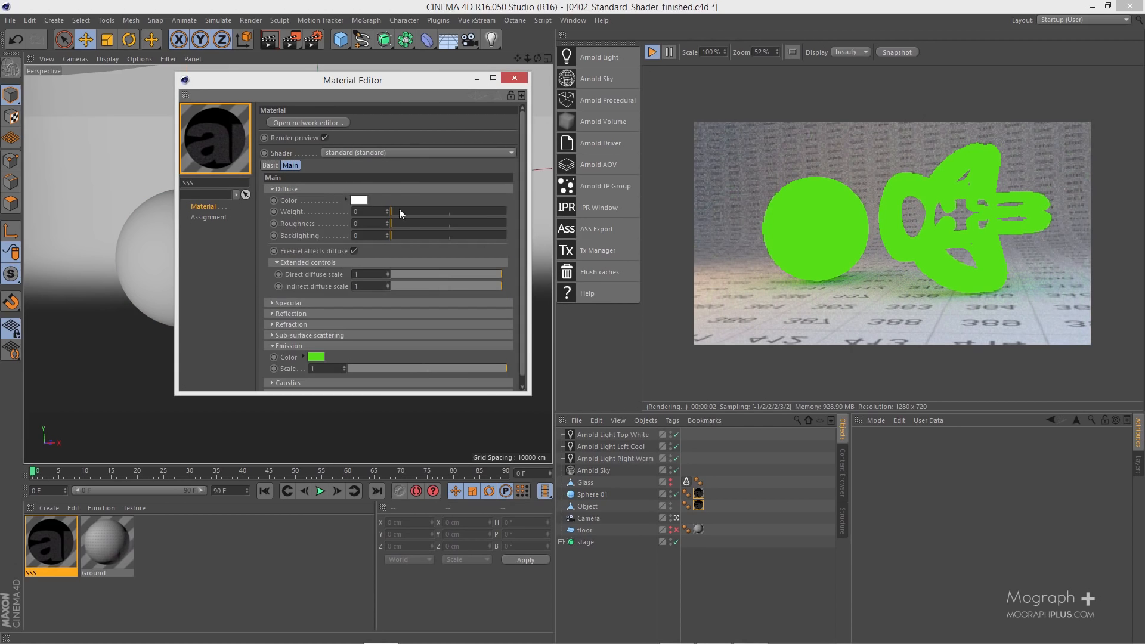
{"action": "left_click_drag", "start_coordinate": [399, 210], "coordinate": [484, 213]}
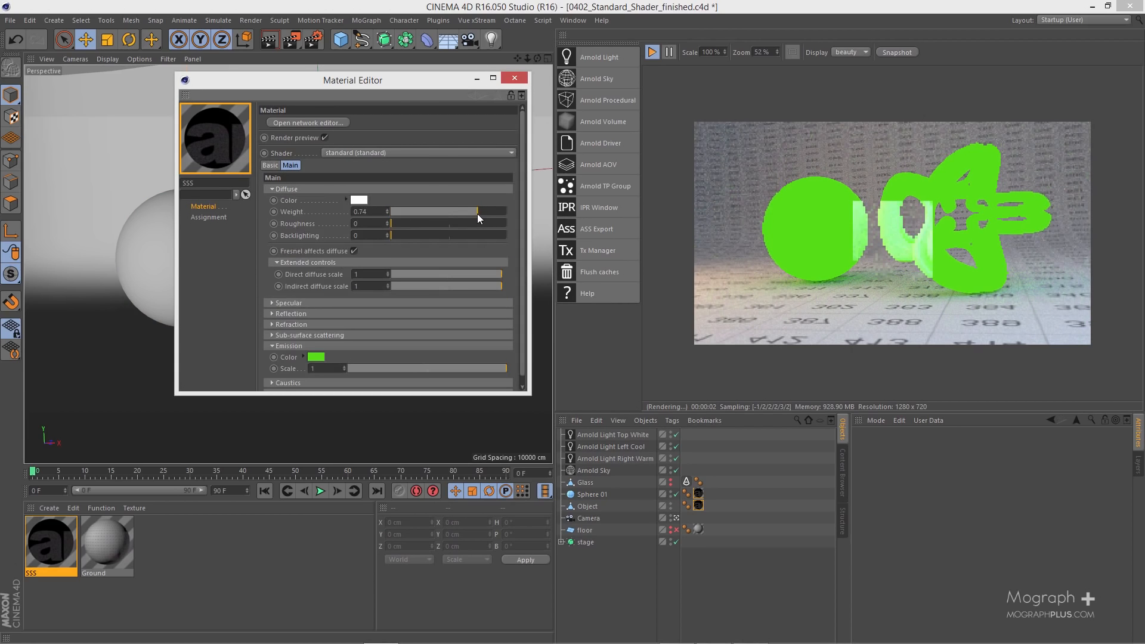
{"action": "left_click", "coordinate": [360, 200]}
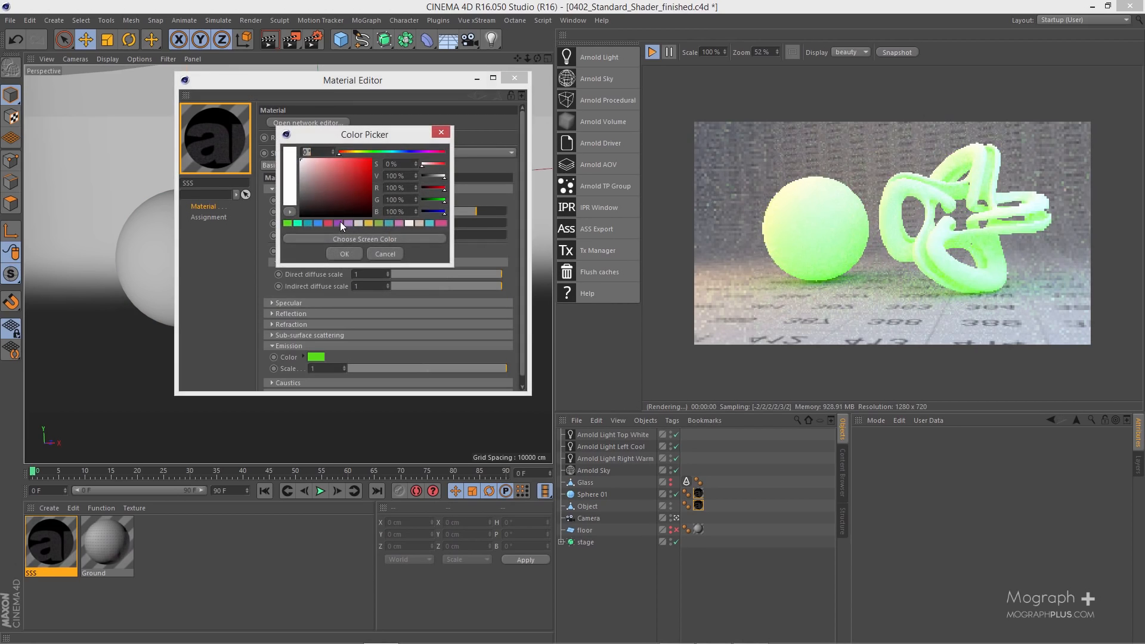
{"action": "left_click", "coordinate": [340, 222]}
{"action": "left_click", "coordinate": [345, 253]}
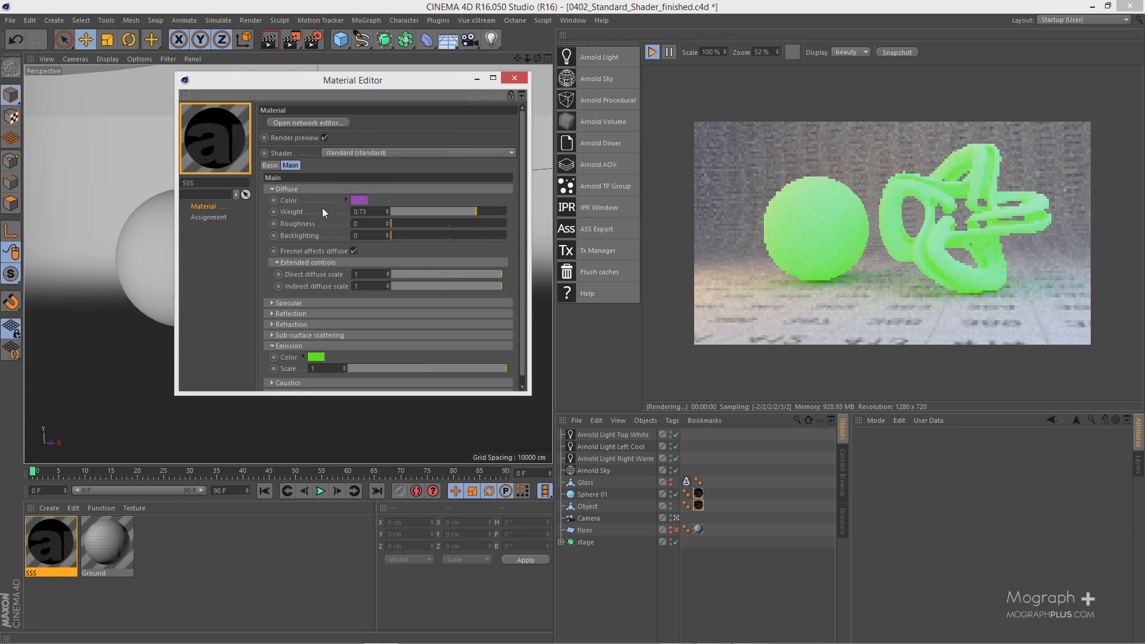
Step: In the shader network, connect the Dirt07 image texture to the standard shader's emission color and move its node above the shader
{"action": "left_click", "coordinate": [323, 123]}
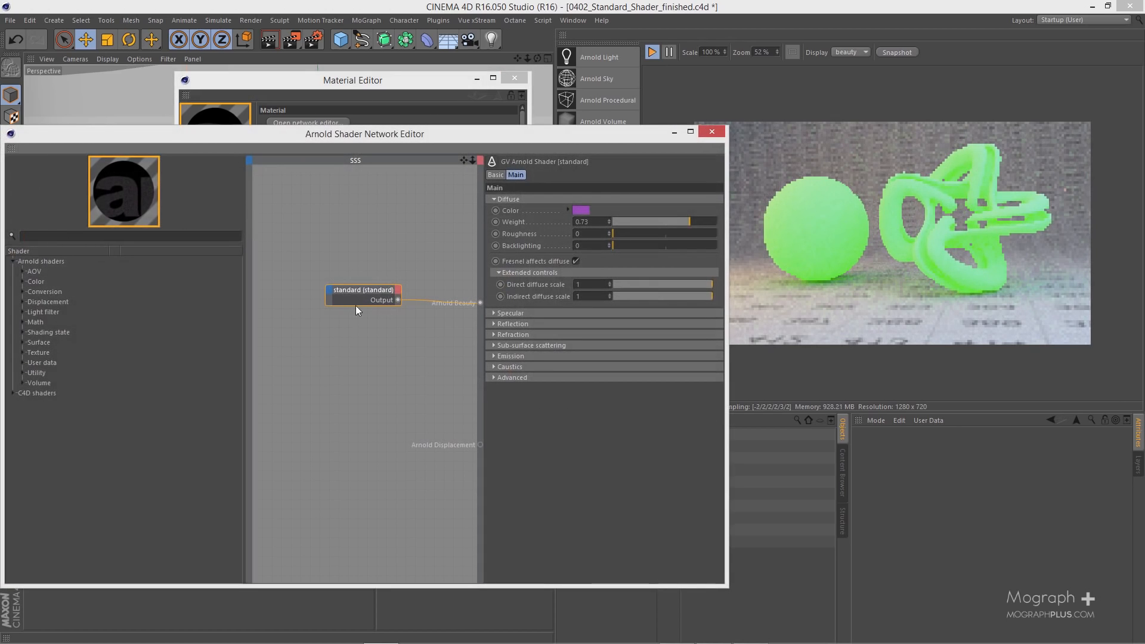
{"action": "left_click", "coordinate": [353, 302]}
{"action": "mouse_move", "coordinate": [375, 309]}
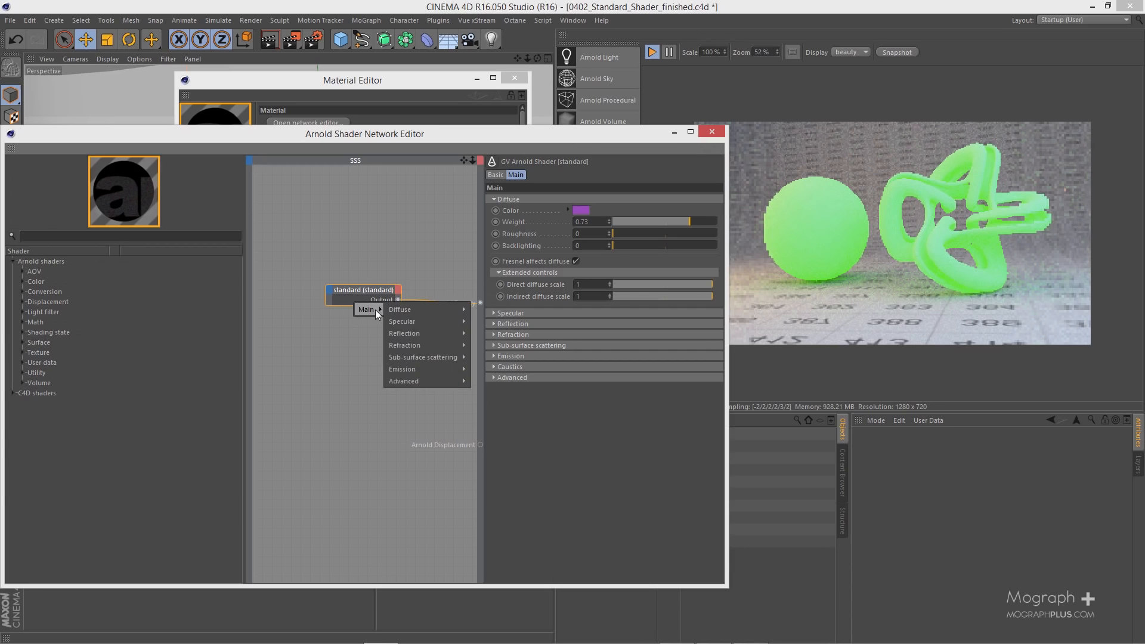
{"action": "left_click", "coordinate": [476, 369]}
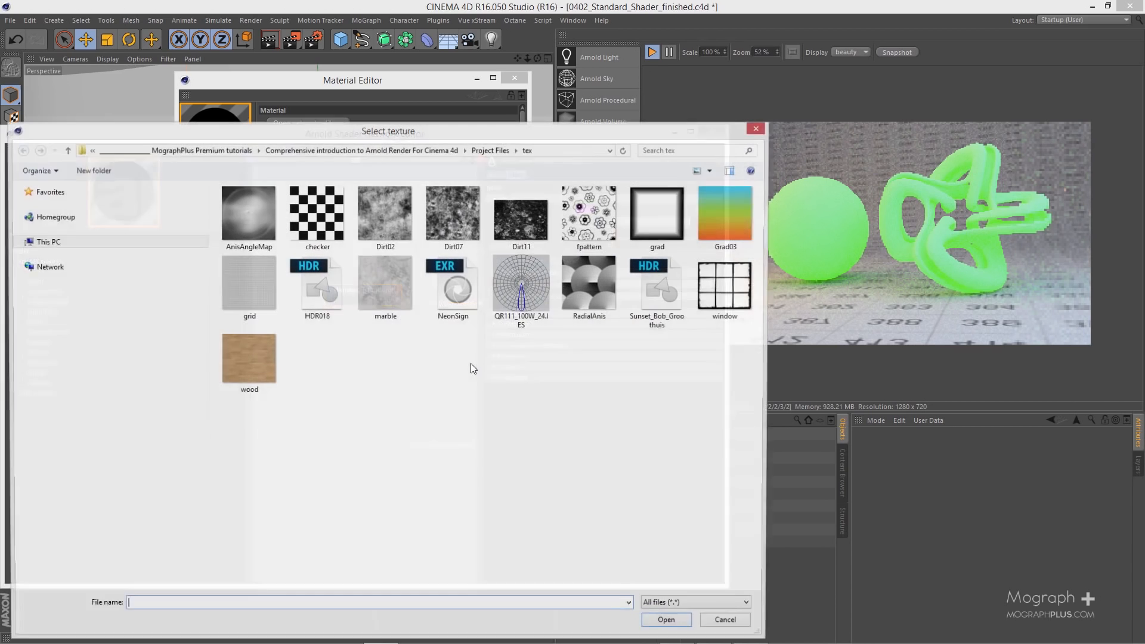
{"action": "left_click", "coordinate": [448, 216]}
{"action": "double_click", "coordinate": [448, 215]}
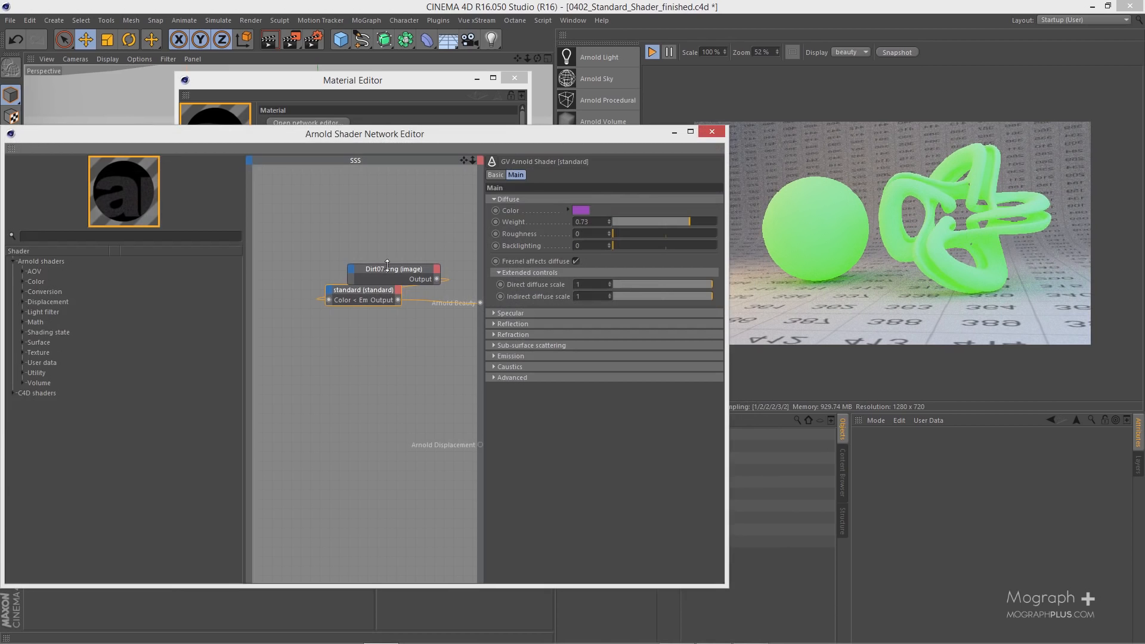
{"action": "left_click_drag", "start_coordinate": [387, 265], "coordinate": [348, 244]}
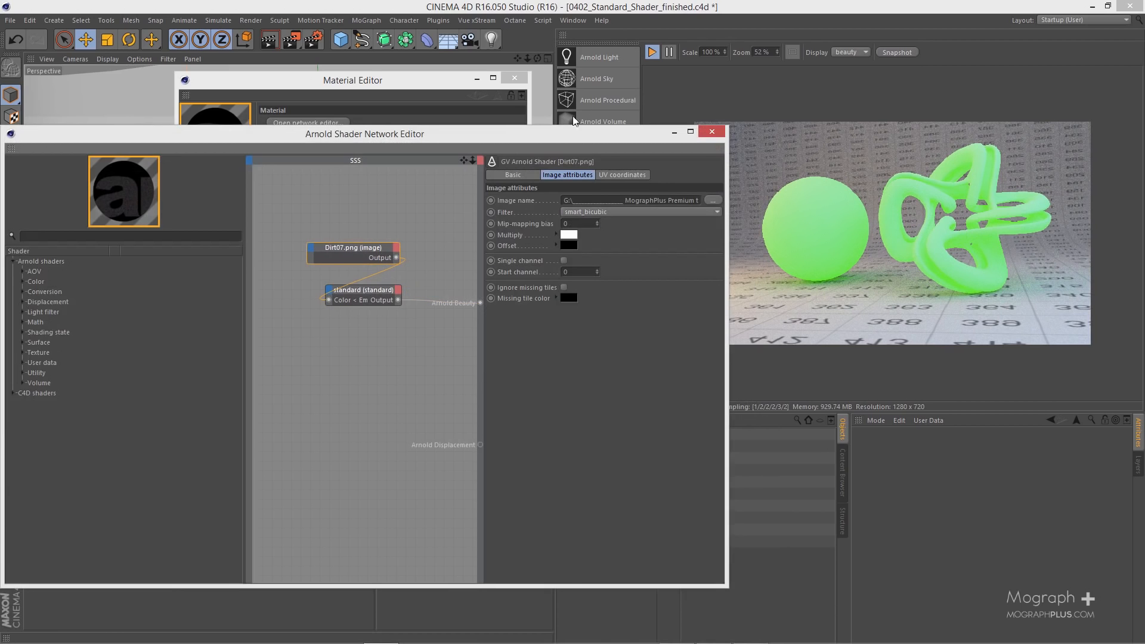
Step: Restart the IPR render with the textured emission, close the shader network and show the settings of the Object's texture tag
{"action": "left_click", "coordinate": [651, 52]}
{"action": "left_click", "coordinate": [711, 131]}
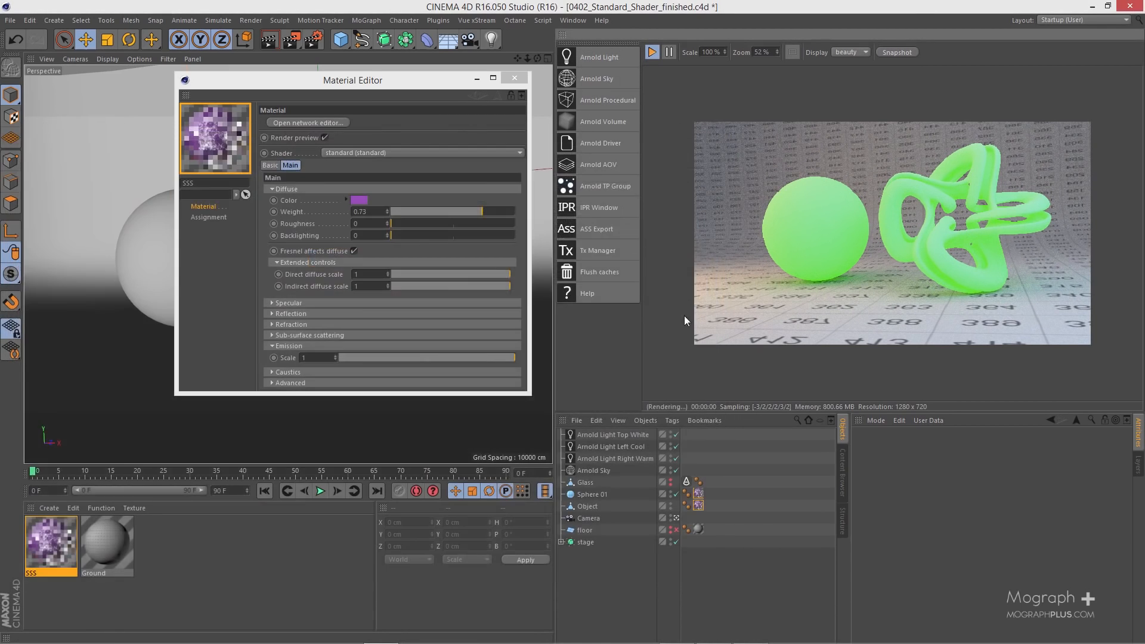
{"action": "left_click", "coordinate": [700, 504]}
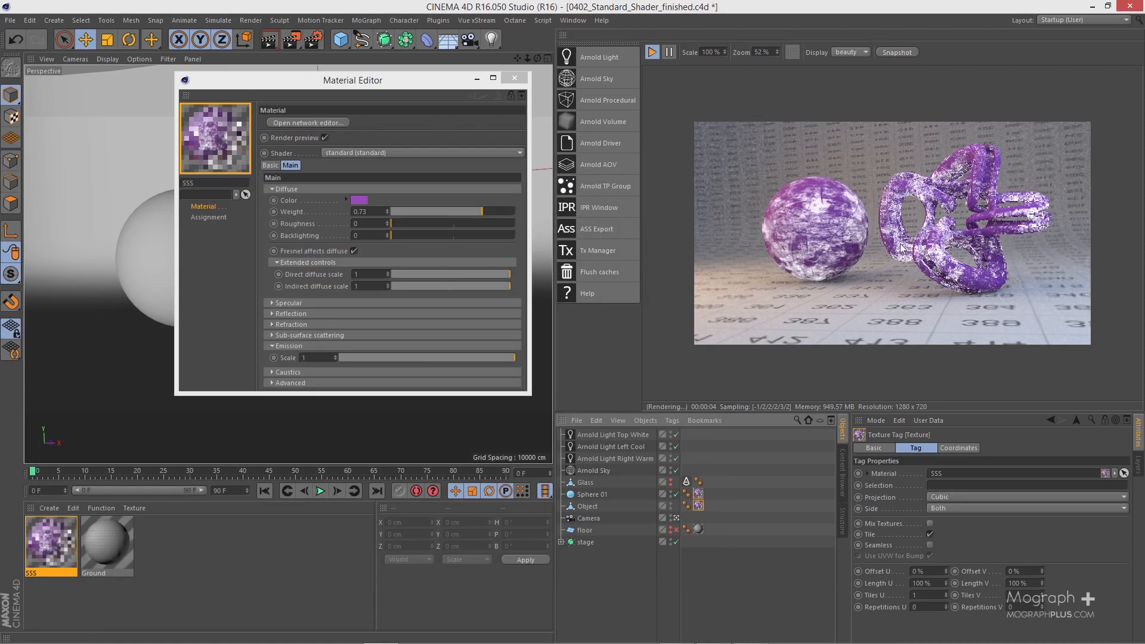
{"action": "scroll", "coordinate": [911, 278], "scroll_direction": "up", "scroll_amount": 1}
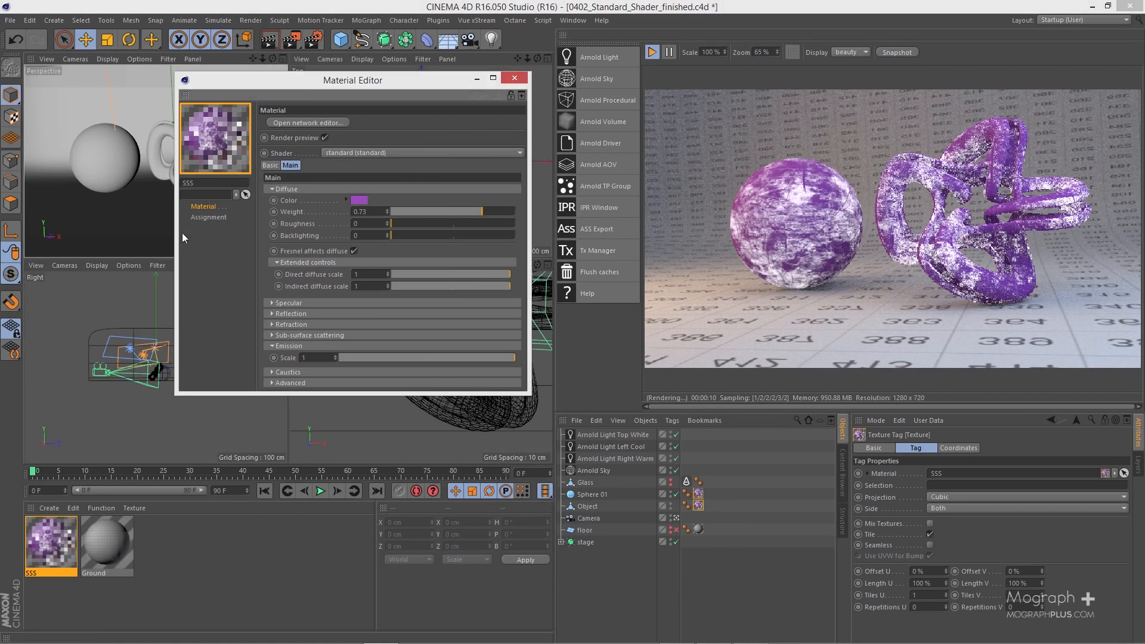
Step: Try emission scale values of 5 and 10 on the SSS material, ending at 0
{"action": "double_click", "coordinate": [315, 358]}
{"action": "type", "text": "5"}
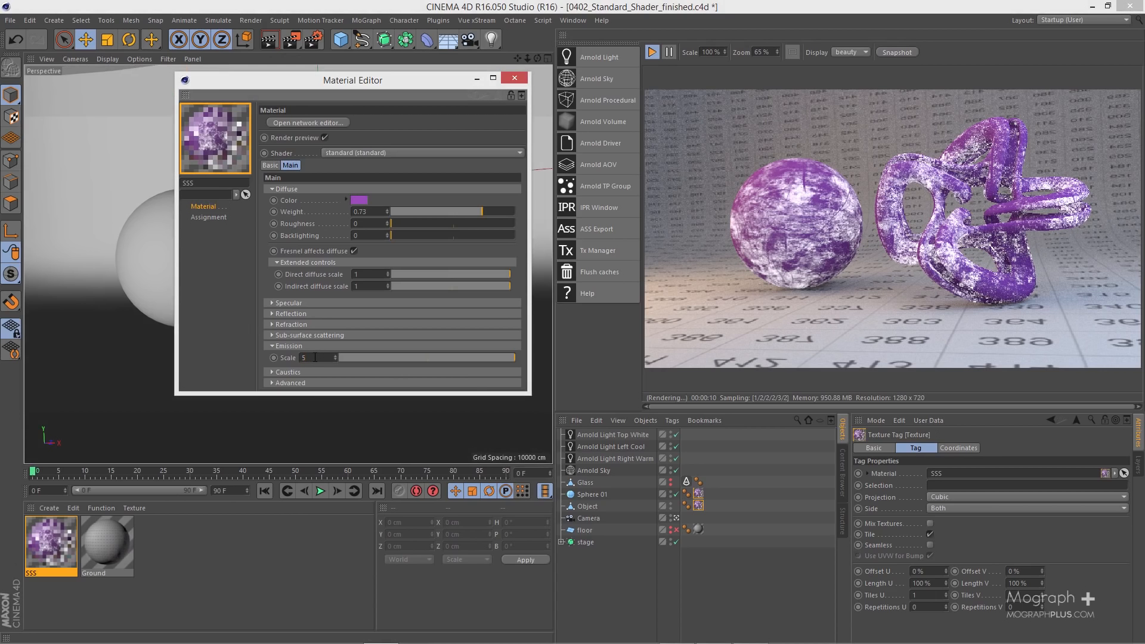
{"action": "key", "text": "Return"}
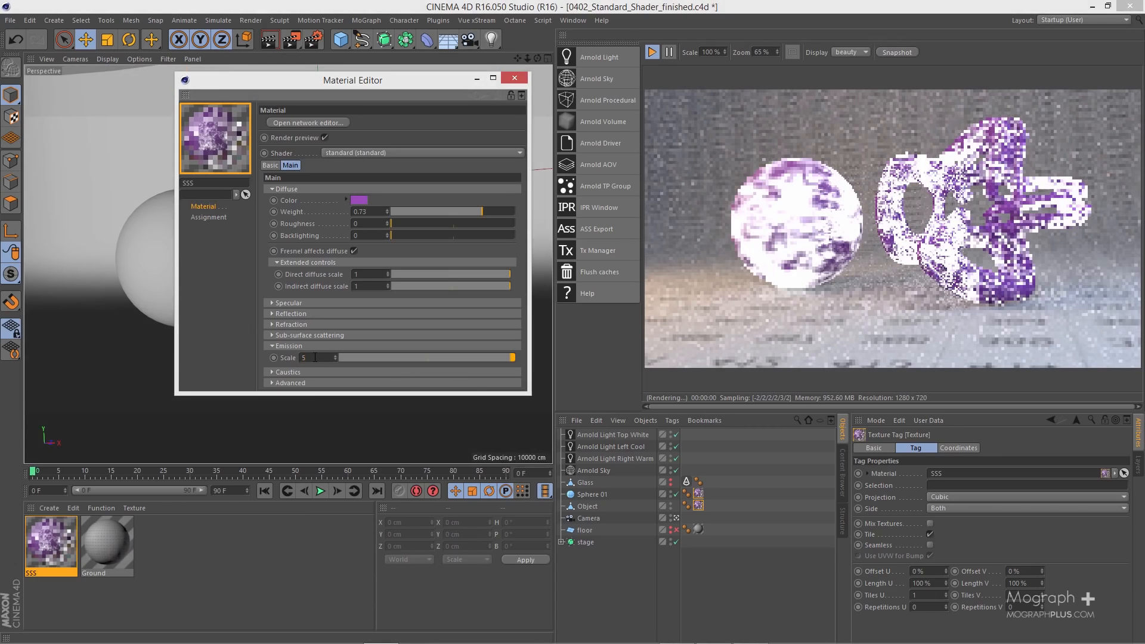
{"action": "double_click", "coordinate": [314, 359]}
{"action": "type", "text": "10"}
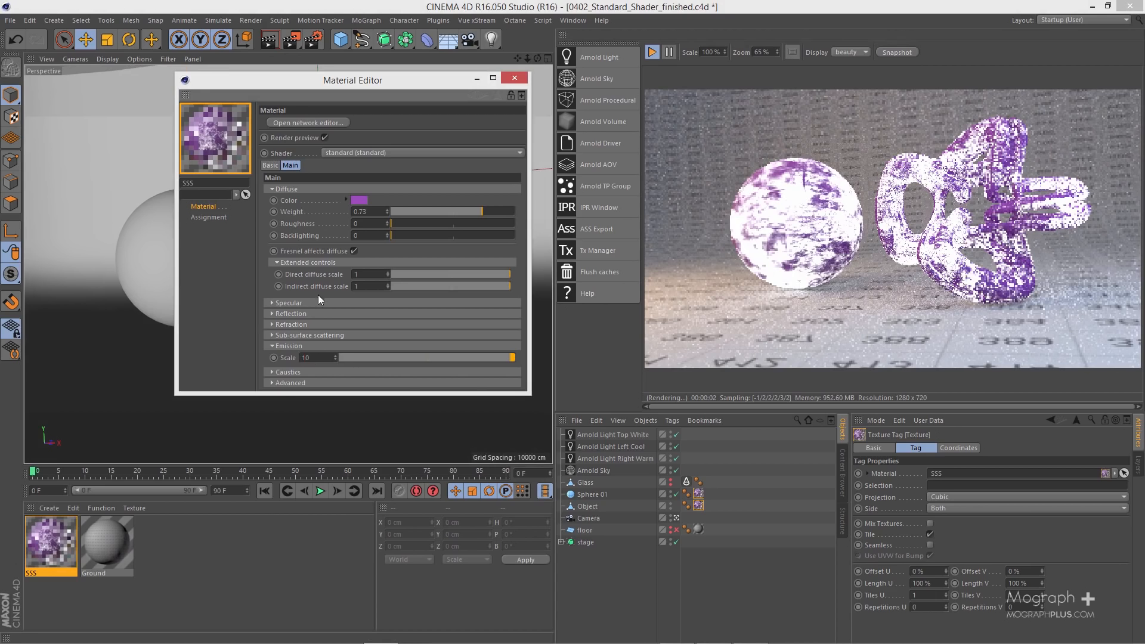
{"action": "double_click", "coordinate": [307, 357]}
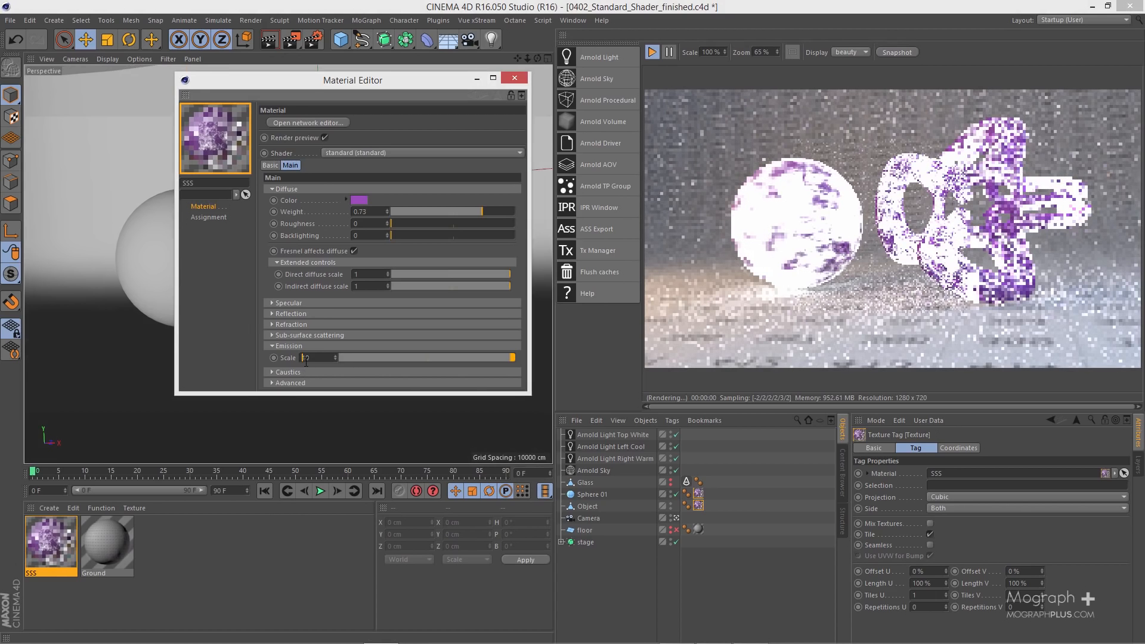
{"action": "type", "text": "0"}
{"action": "key", "text": "Return"}
Step: Remove the Dirt07 image texture from the shader's emission color and reset the emission color to its default
{"action": "left_click", "coordinate": [294, 124]}
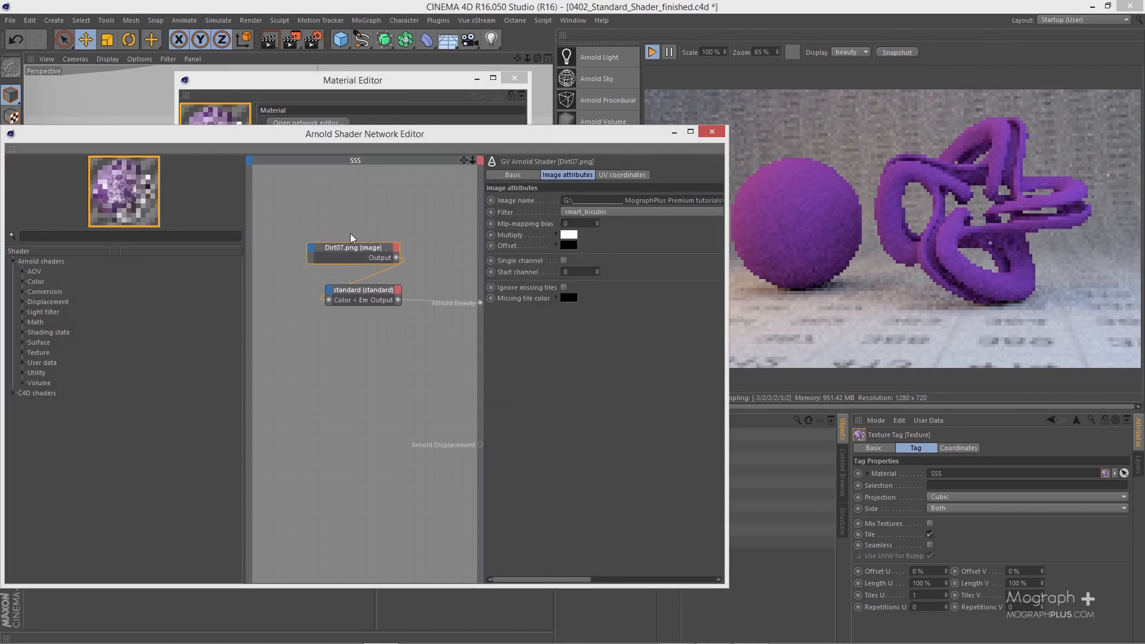
{"action": "left_click", "coordinate": [713, 131]}
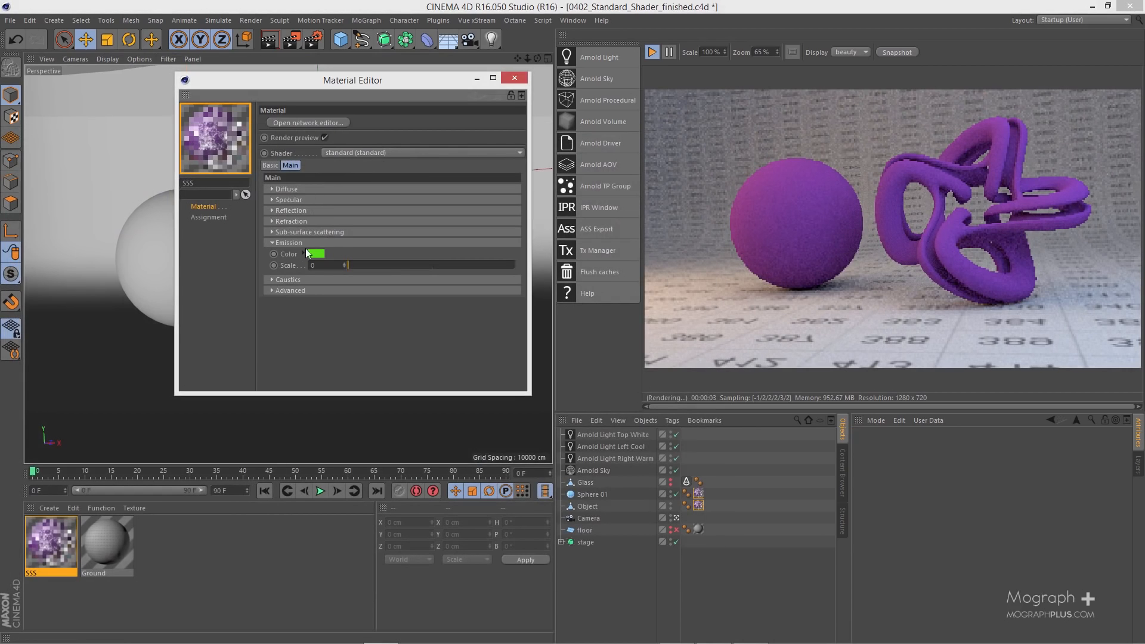
{"action": "left_click", "coordinate": [284, 279]}
{"action": "right_click", "coordinate": [292, 257]}
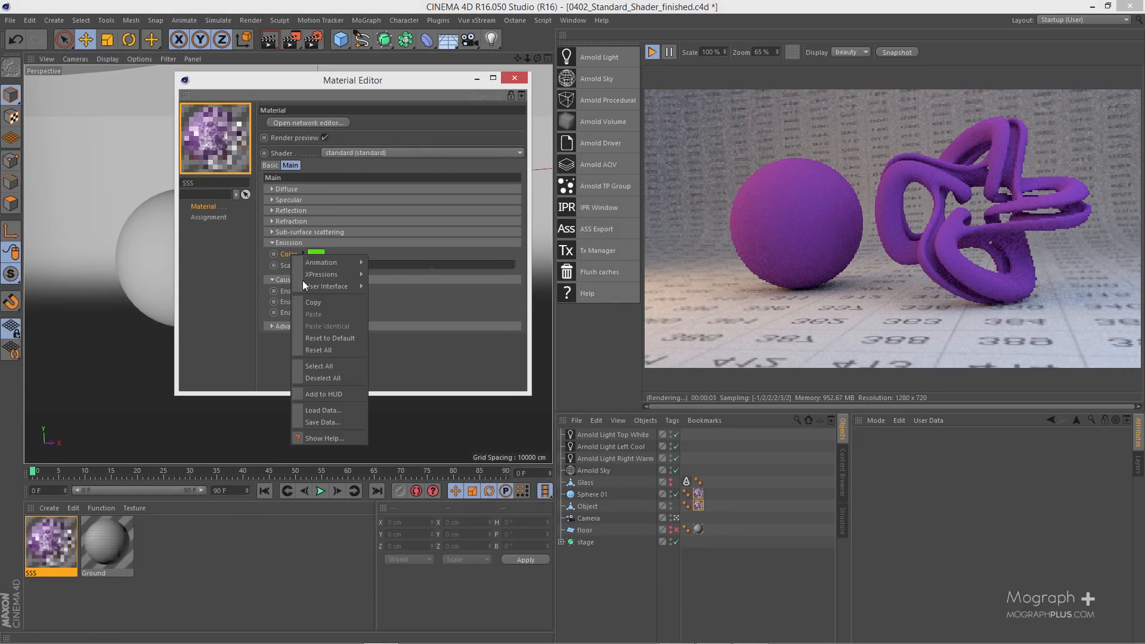
{"action": "left_click", "coordinate": [324, 334]}
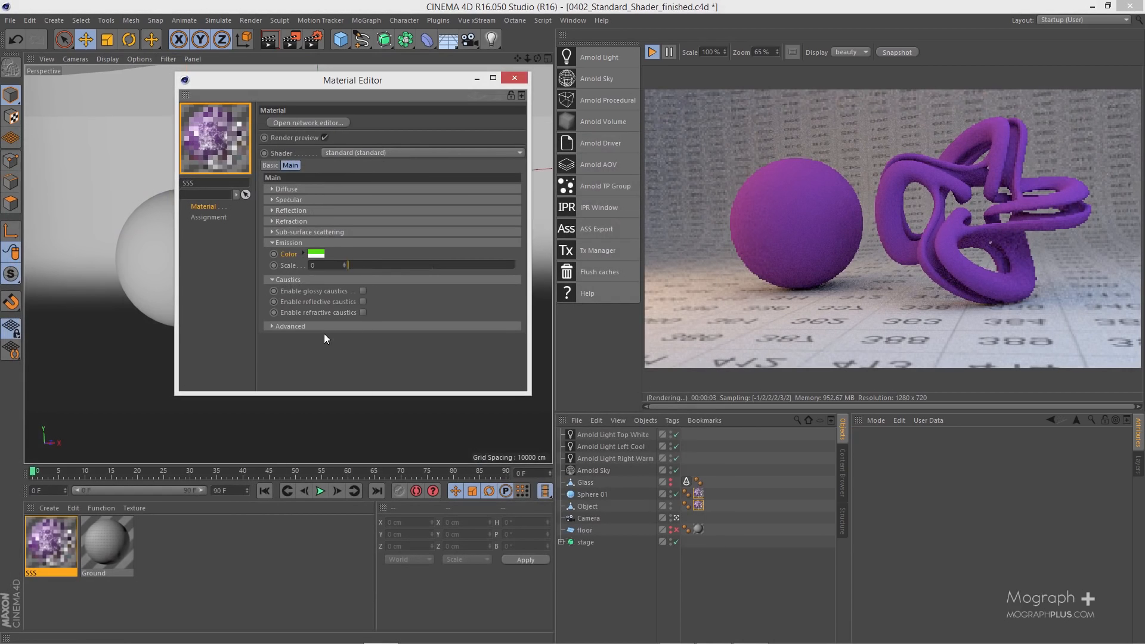
Step: Raise the SSS material's specular weight to 1 and enable glossy caustics
{"action": "left_click", "coordinate": [302, 291]}
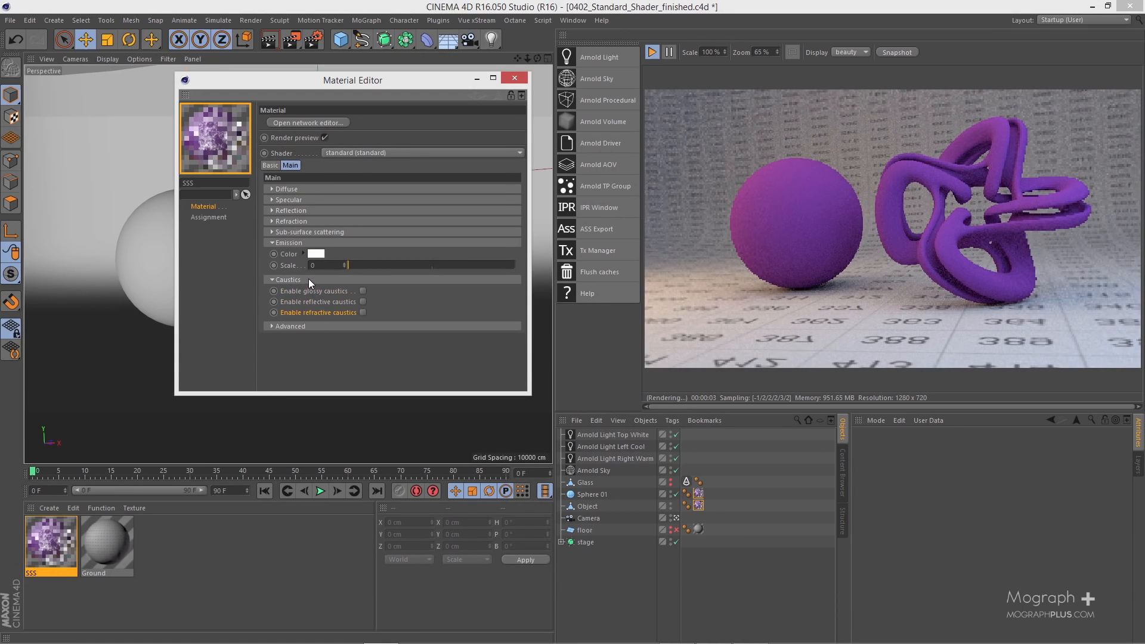
{"action": "left_click", "coordinate": [321, 201]}
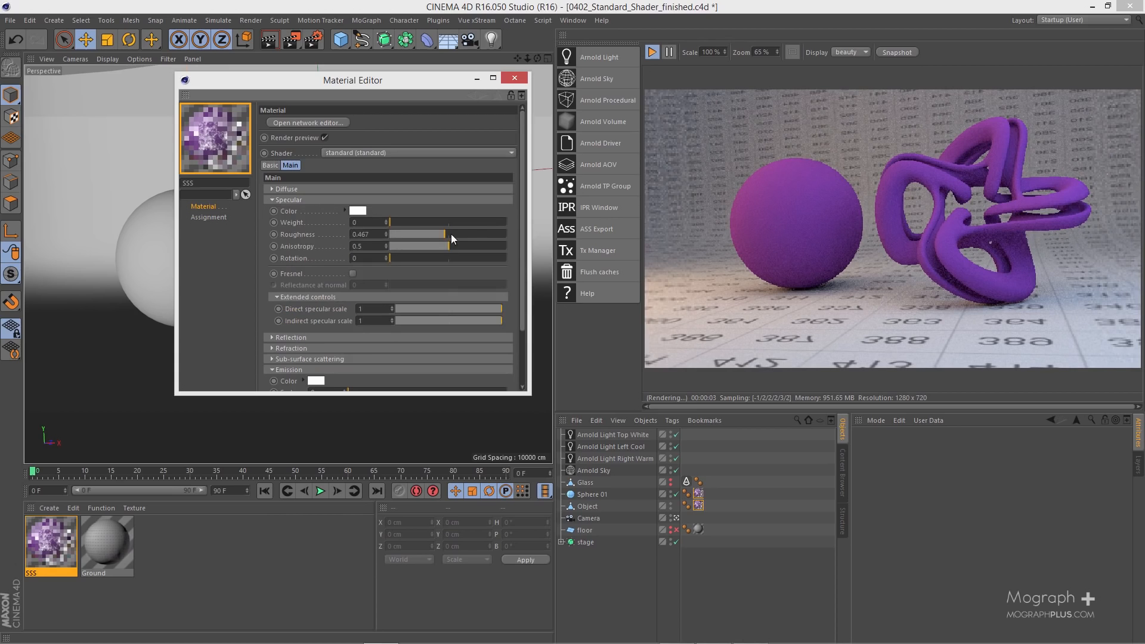
{"action": "left_click_drag", "start_coordinate": [473, 220], "coordinate": [517, 227]}
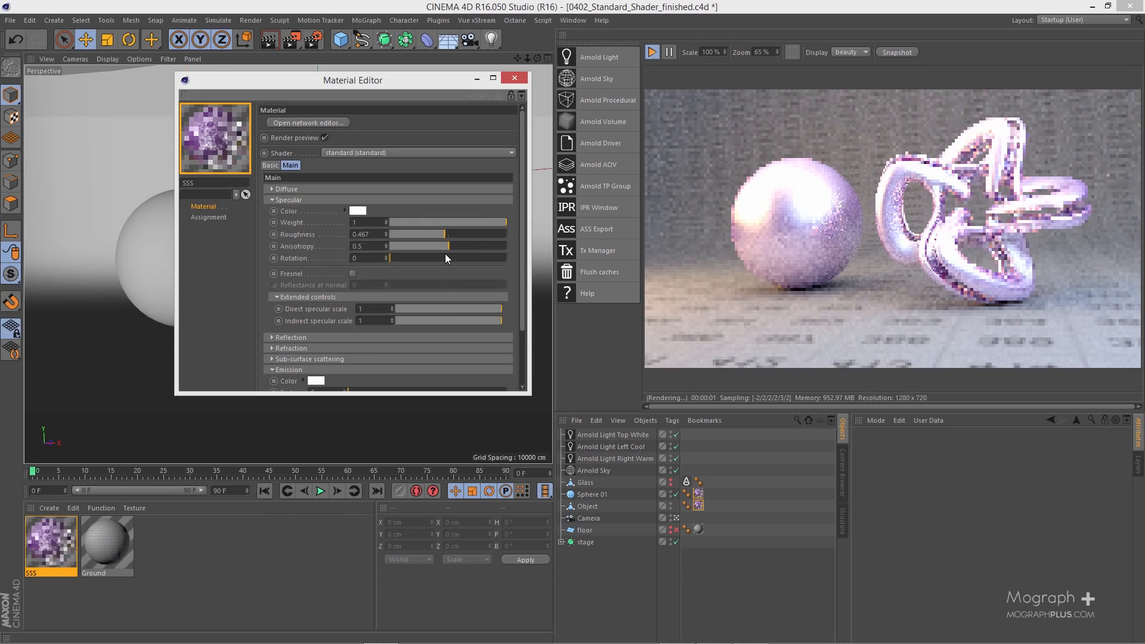
{"action": "left_click", "coordinate": [298, 198]}
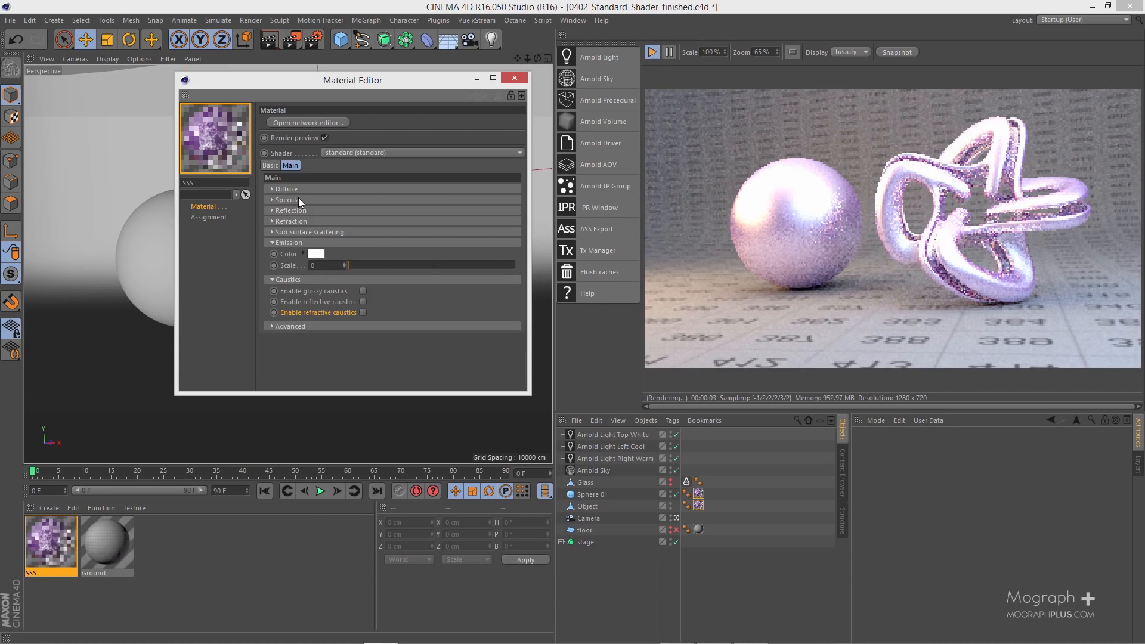
{"action": "left_click", "coordinate": [362, 292]}
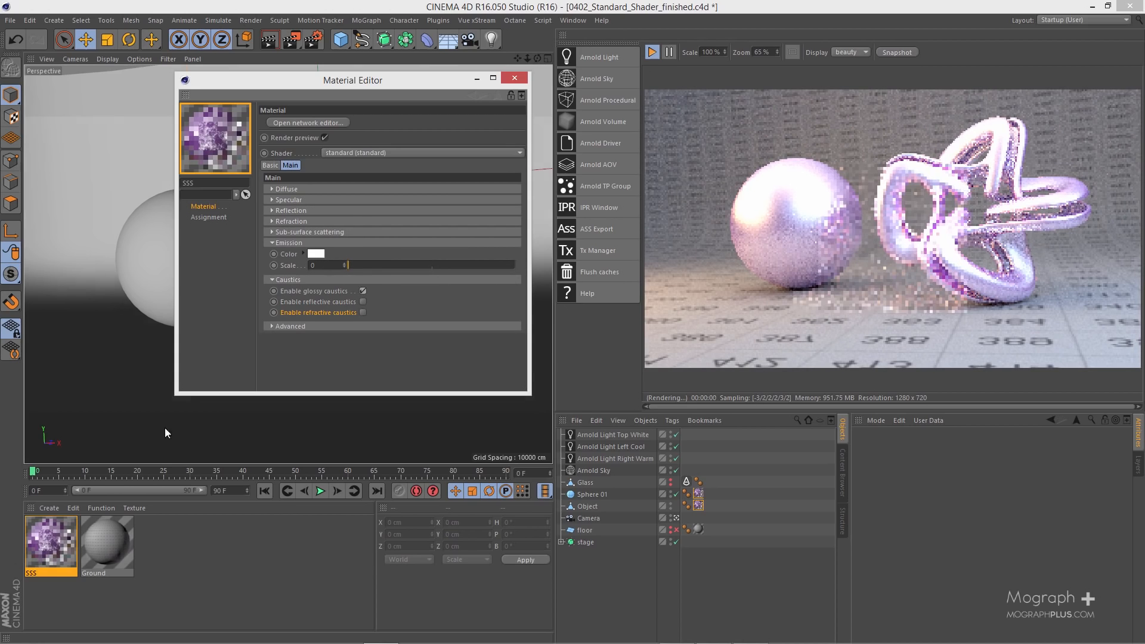
Step: Create a new Arnold standard surface material and set its diffuse weight to 0
{"action": "left_click", "coordinate": [52, 508]}
{"action": "mouse_move", "coordinate": [89, 553]}
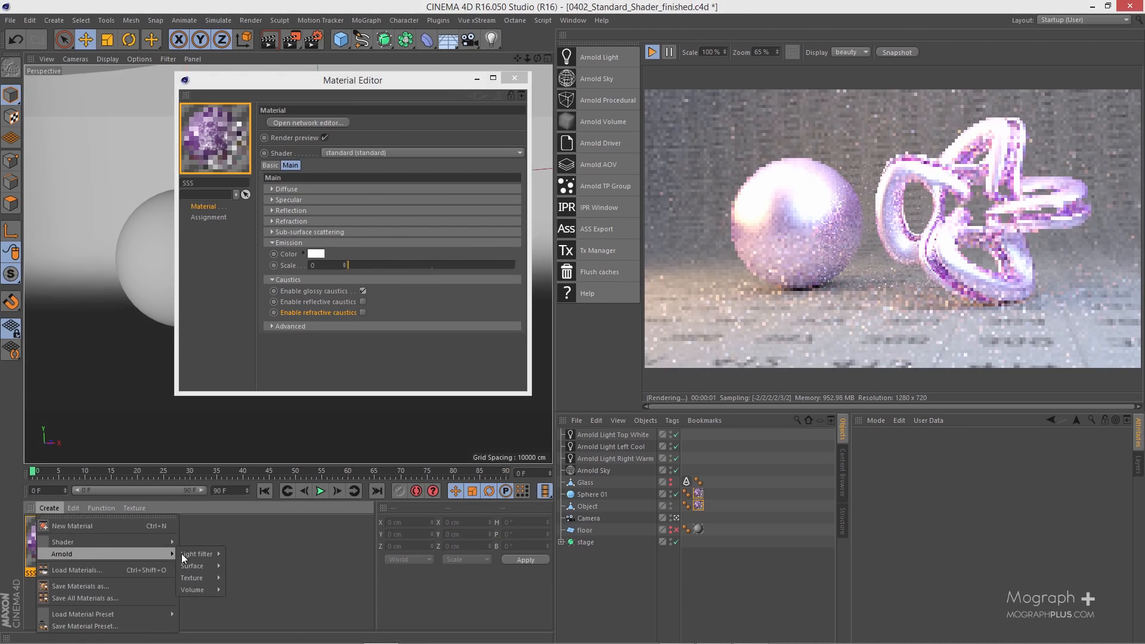
{"action": "mouse_move", "coordinate": [197, 565]}
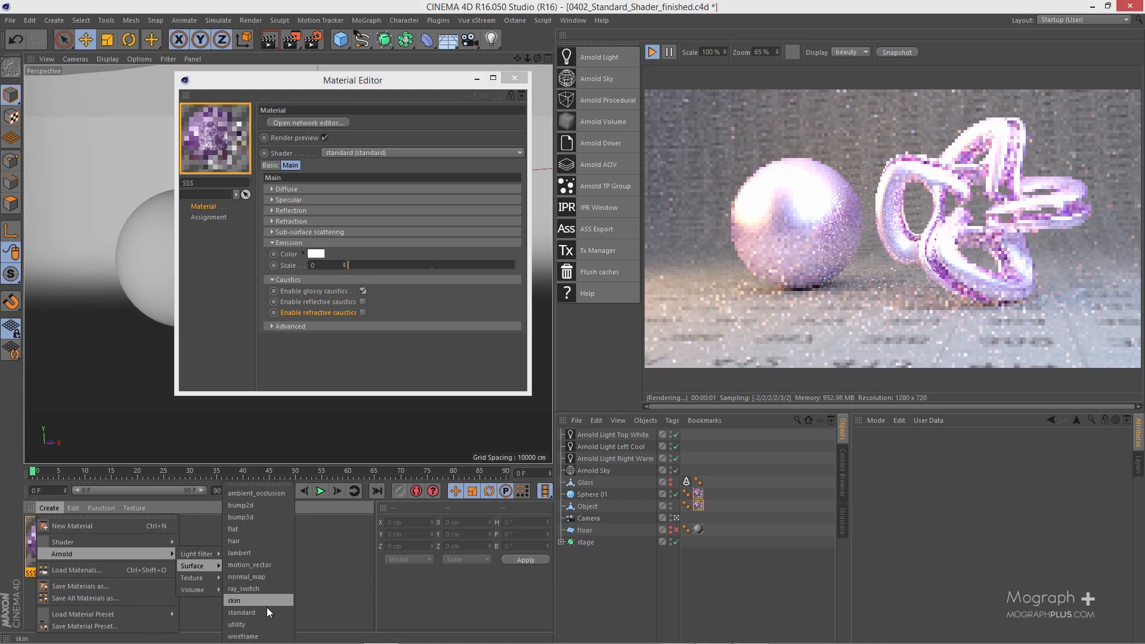
{"action": "left_click", "coordinate": [250, 613]}
{"action": "double_click", "coordinate": [58, 541]}
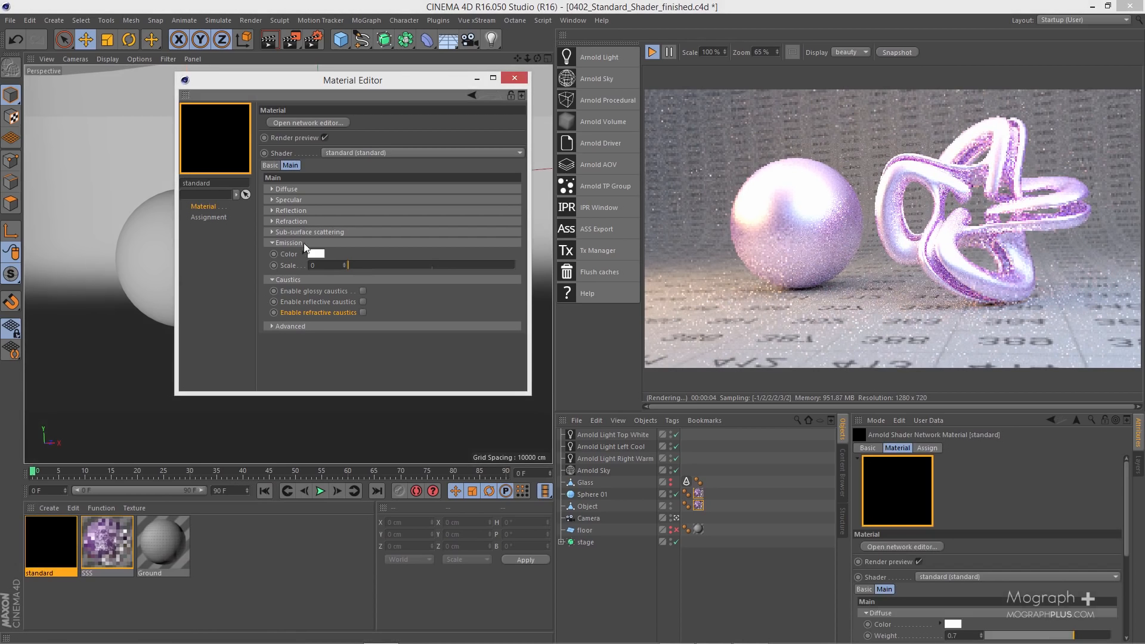
{"action": "left_click", "coordinate": [291, 188]}
{"action": "left_click_drag", "start_coordinate": [414, 211], "coordinate": [316, 221]}
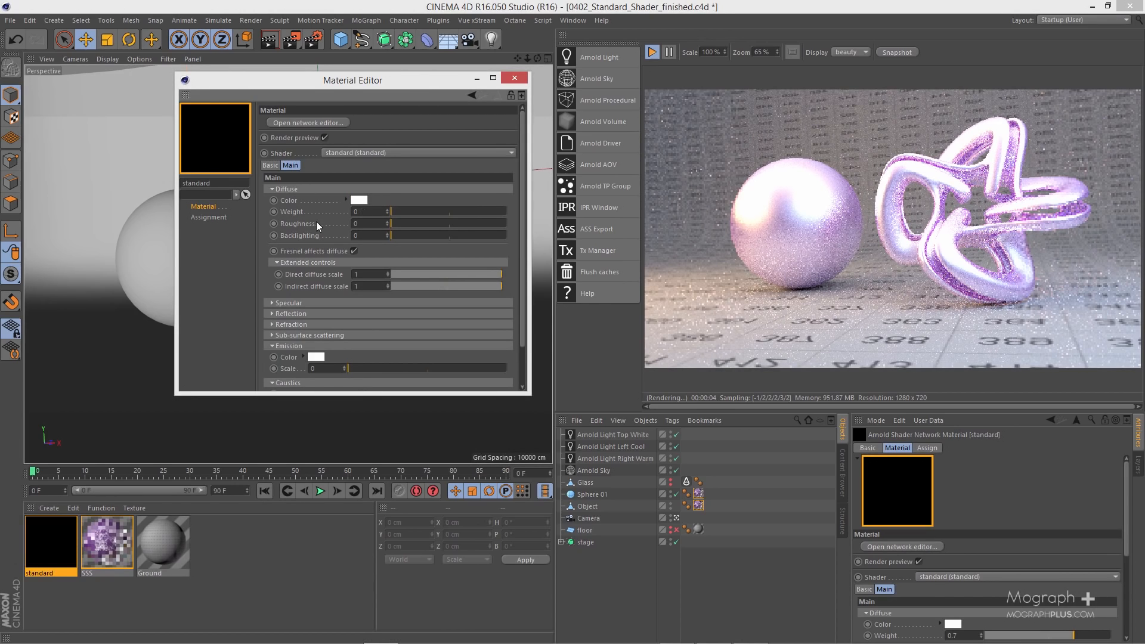
Step: Set the new material's specular weight to 1 and enable its specular Fresnel
{"action": "left_click", "coordinate": [327, 303]}
{"action": "left_click_drag", "start_coordinate": [441, 327], "coordinate": [557, 323]}
{"action": "scroll", "coordinate": [417, 281], "scroll_direction": "down", "scroll_amount": 5}
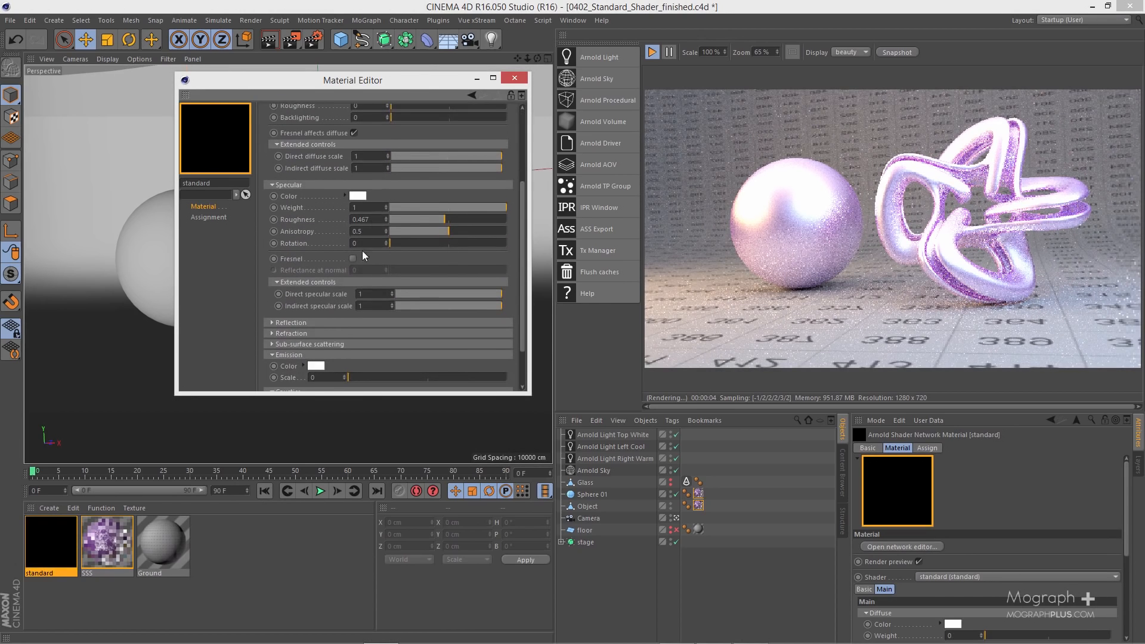
{"action": "left_click", "coordinate": [352, 258]}
Step: Give the new material a refraction weight of 1 and an IOR of 1.46, and enable Fresnel use IOR
{"action": "left_click", "coordinate": [323, 334]}
{"action": "scroll", "coordinate": [349, 209], "scroll_direction": "down", "scroll_amount": 4}
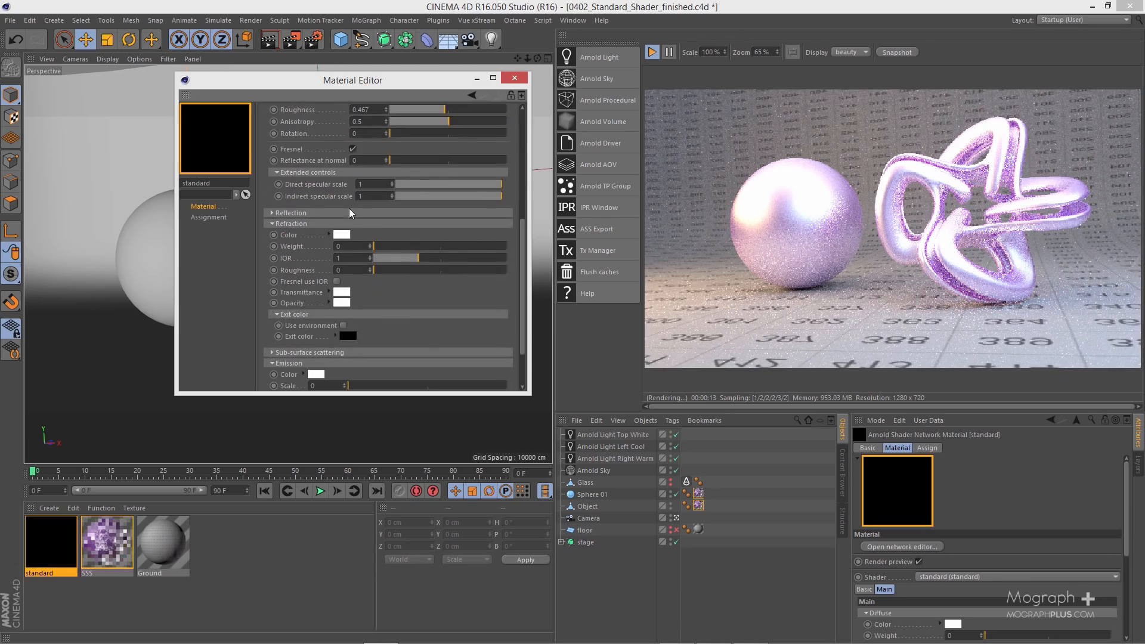
{"action": "left_click_drag", "start_coordinate": [454, 248], "coordinate": [528, 250]}
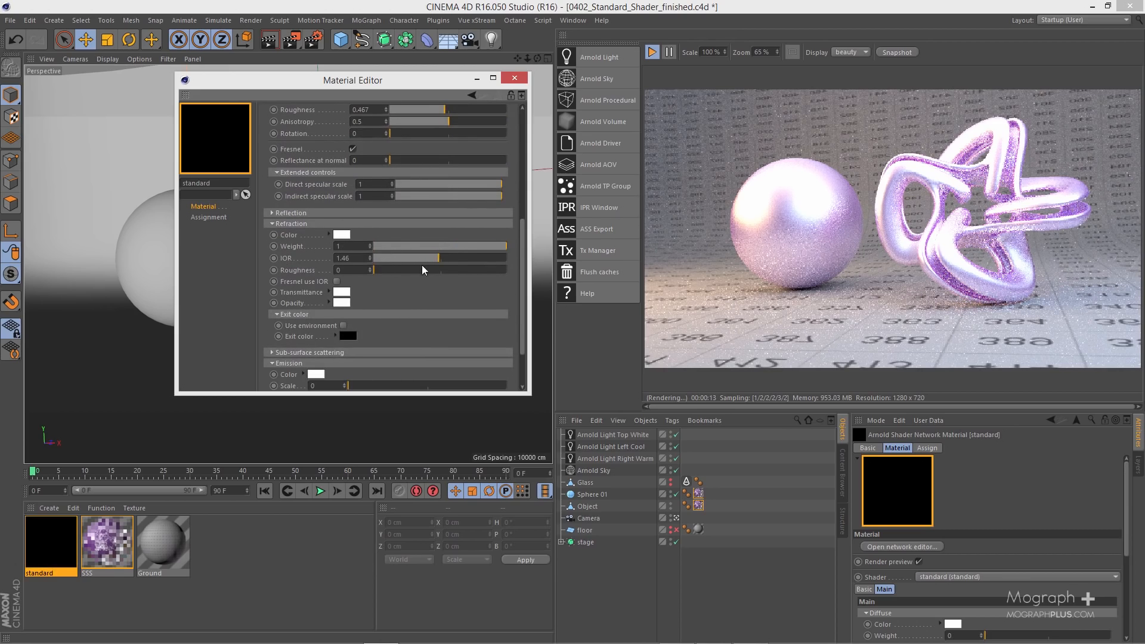
{"action": "left_click", "coordinate": [337, 282]}
Step: Close the new material's settings and apply the standard material to the knot-shaped object in the perspective view
{"action": "scroll", "coordinate": [315, 279], "scroll_direction": "down", "scroll_amount": 3}
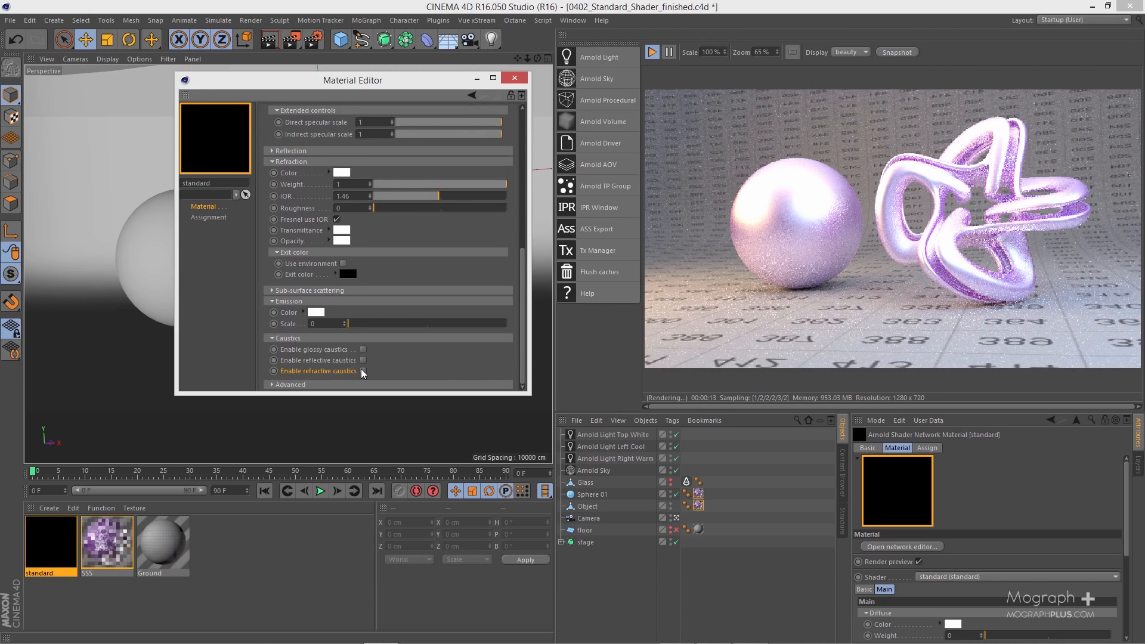
{"action": "left_click", "coordinate": [514, 78]}
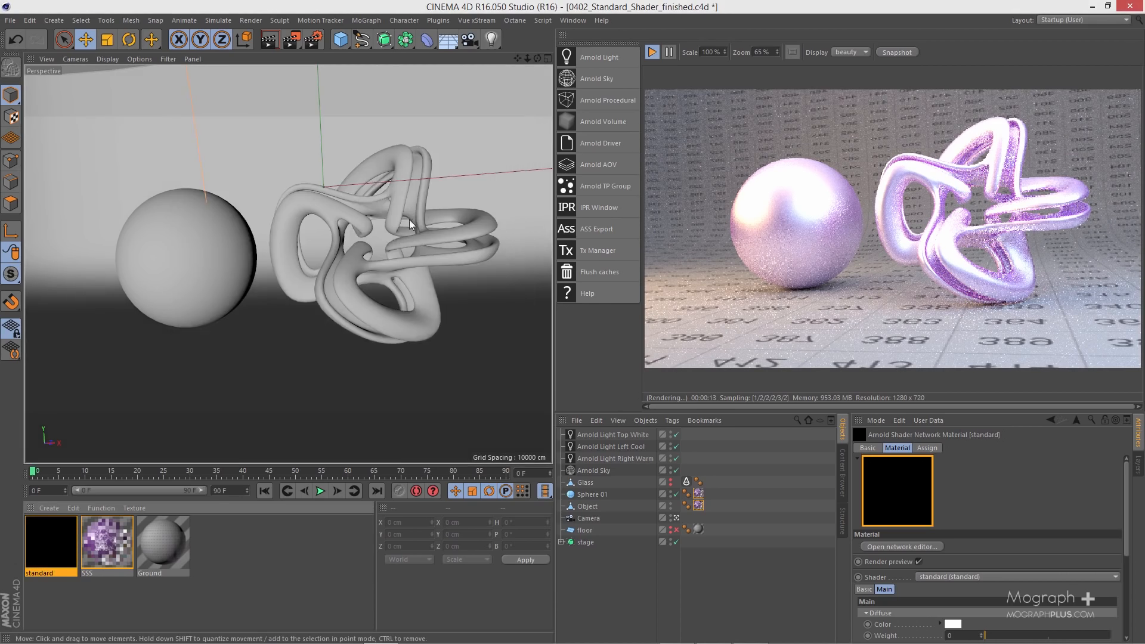
{"action": "left_click_drag", "start_coordinate": [40, 541], "coordinate": [361, 338]}
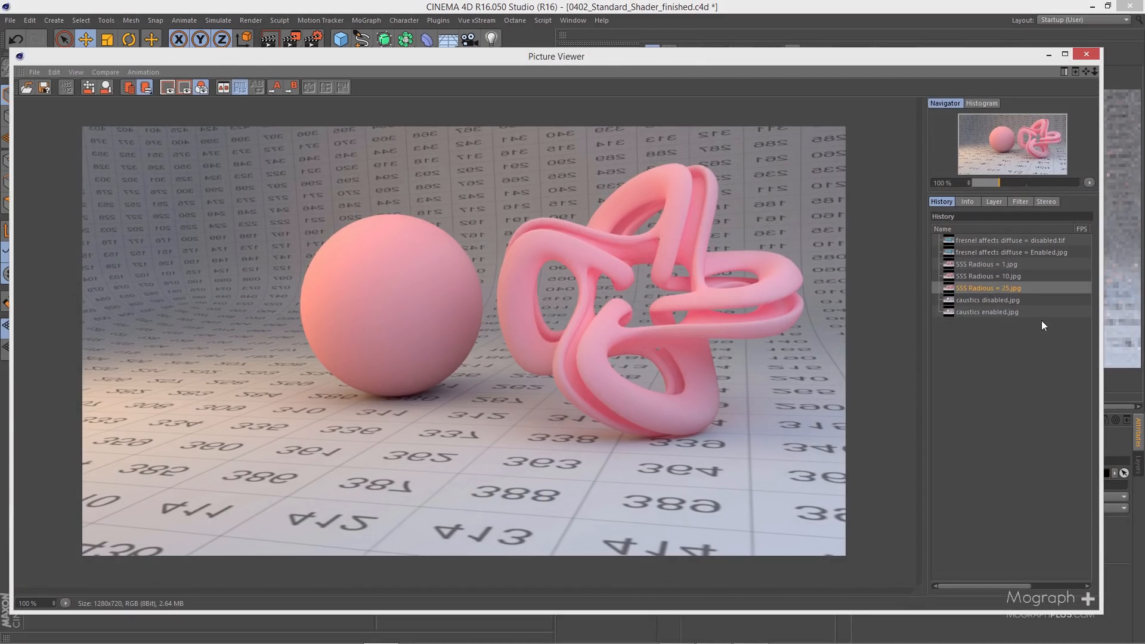
Step: Compare the saved renders "caustics disabled.jpg" and "caustics enabled.jpg" in the Picture Viewer
{"action": "left_click", "coordinate": [1002, 302]}
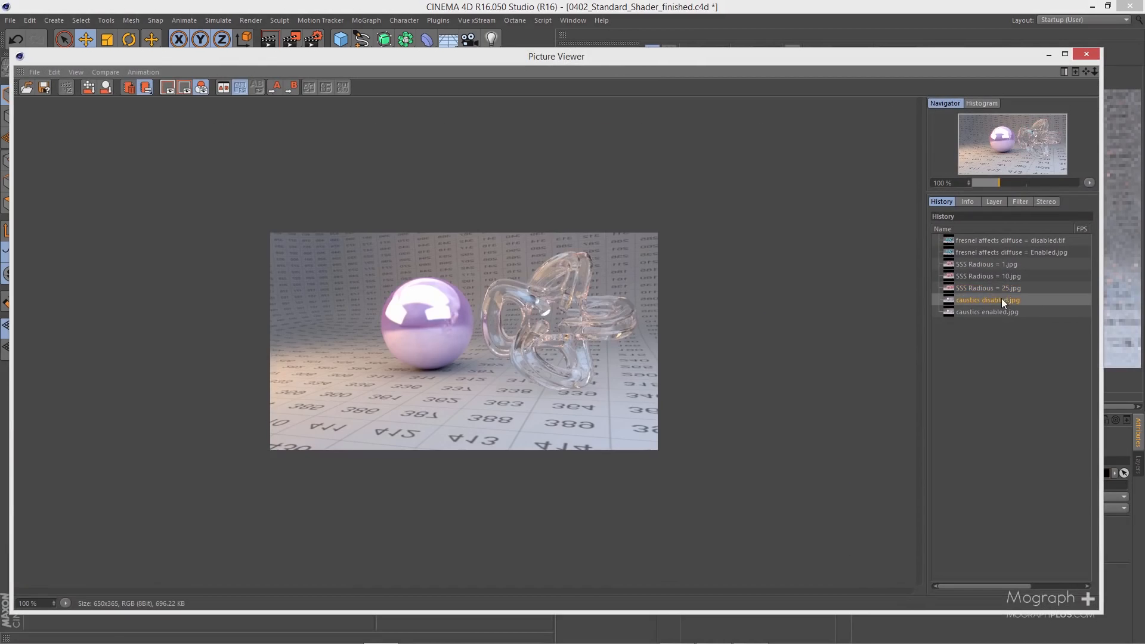
{"action": "scroll", "coordinate": [579, 379], "scroll_direction": "up", "scroll_amount": 3}
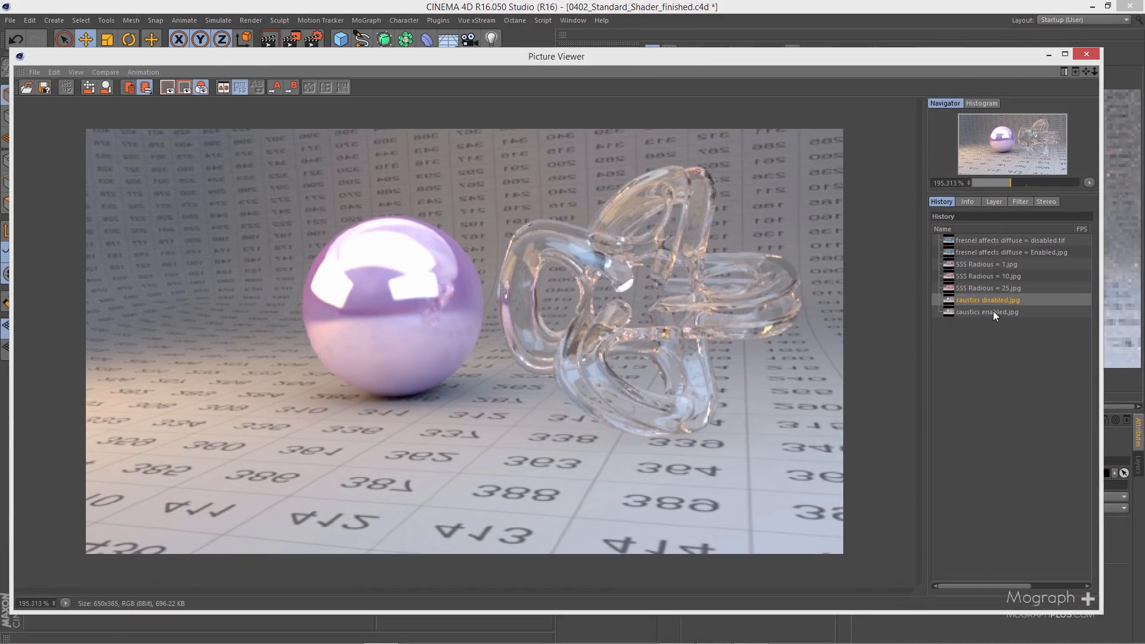
{"action": "key", "text": "Down"}
{"action": "key", "text": "Up"}
{"action": "key", "text": "Down"}
{"action": "key", "text": "Up"}
{"action": "key", "text": "Down"}
{"action": "key", "text": "Up"}
{"action": "key", "text": "Down"}
{"action": "key", "text": "Up"}
{"action": "key", "text": "Down"}
{"action": "key", "text": "Up"}
{"action": "key", "text": "Down"}
{"action": "key", "text": "Up"}
{"action": "key", "text": "Down"}
{"action": "key", "text": "Up"}
{"action": "key", "text": "Down"}
{"action": "key", "text": "Up"}
{"action": "key", "text": "Down"}
{"action": "key", "text": "Up"}
{"action": "key", "text": "Down"}
Step: Examine the floor and lower edges of the sphere and glass object up close in both caustics renders, then close the Picture Viewer
{"action": "scroll", "coordinate": [757, 335], "scroll_direction": "up", "scroll_amount": 3}
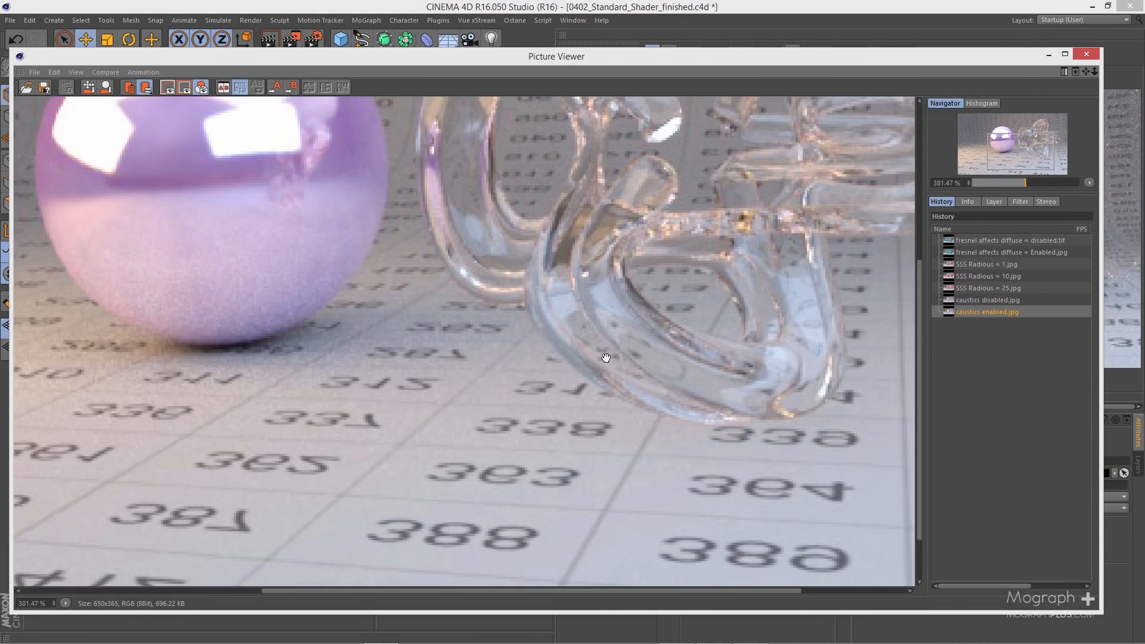
{"action": "left_click_drag", "start_coordinate": [606, 358], "coordinate": [621, 411]}
{"action": "key", "text": "Up"}
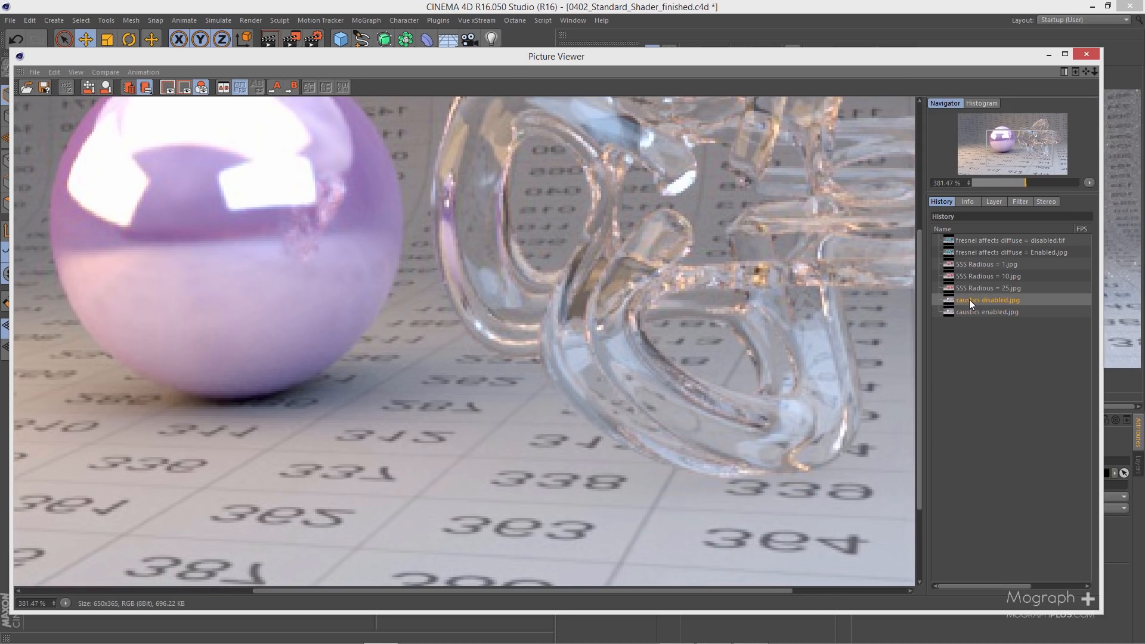
{"action": "key", "text": "Down"}
{"action": "key", "text": "Up"}
{"action": "key", "text": "Down"}
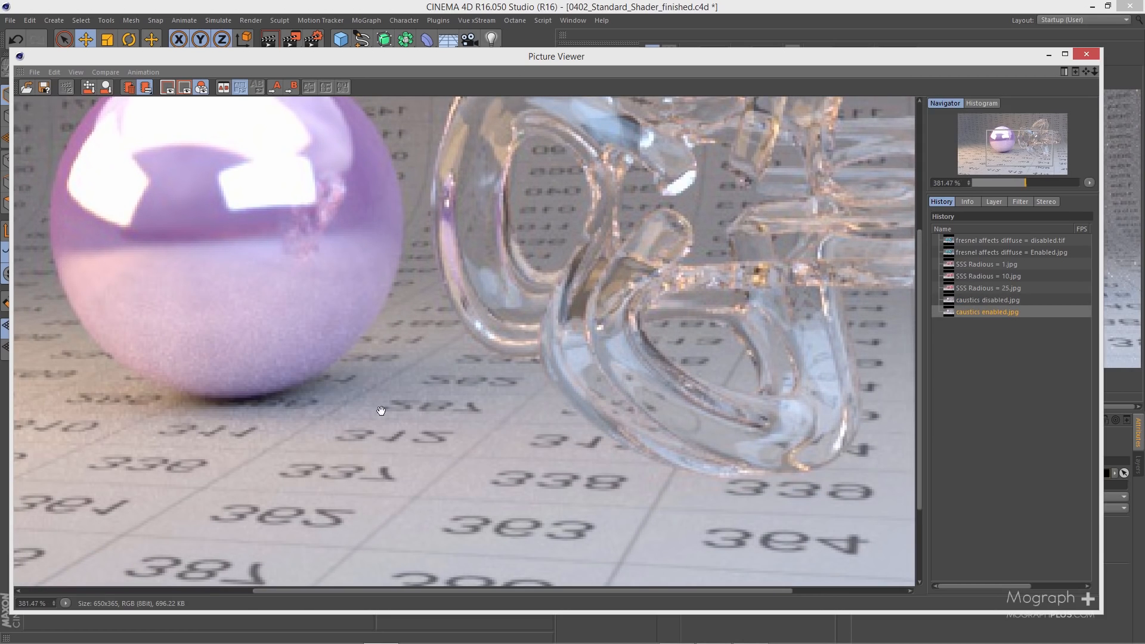
{"action": "key", "text": "Up"}
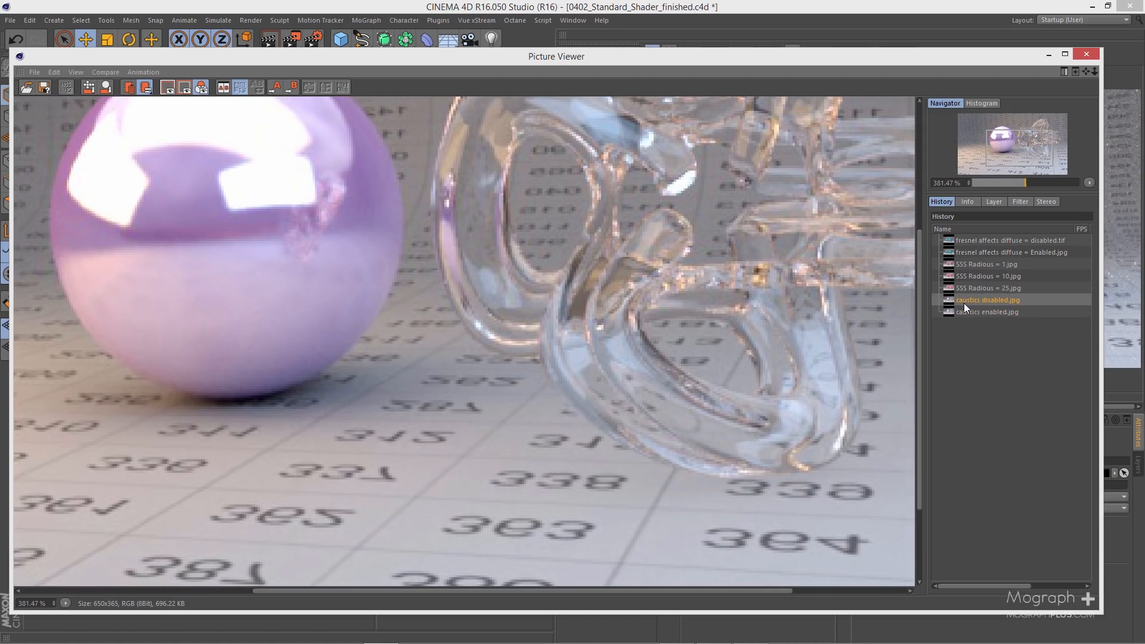
{"action": "key", "text": "Down"}
{"action": "key", "text": "Up"}
{"action": "key", "text": "Down"}
{"action": "key", "text": "Up"}
{"action": "key", "text": "Down"}
{"action": "key", "text": "Up"}
{"action": "key", "text": "Down"}
{"action": "key", "text": "Up"}
{"action": "key", "text": "Down"}
{"action": "key", "text": "Up"}
{"action": "key", "text": "Down"}
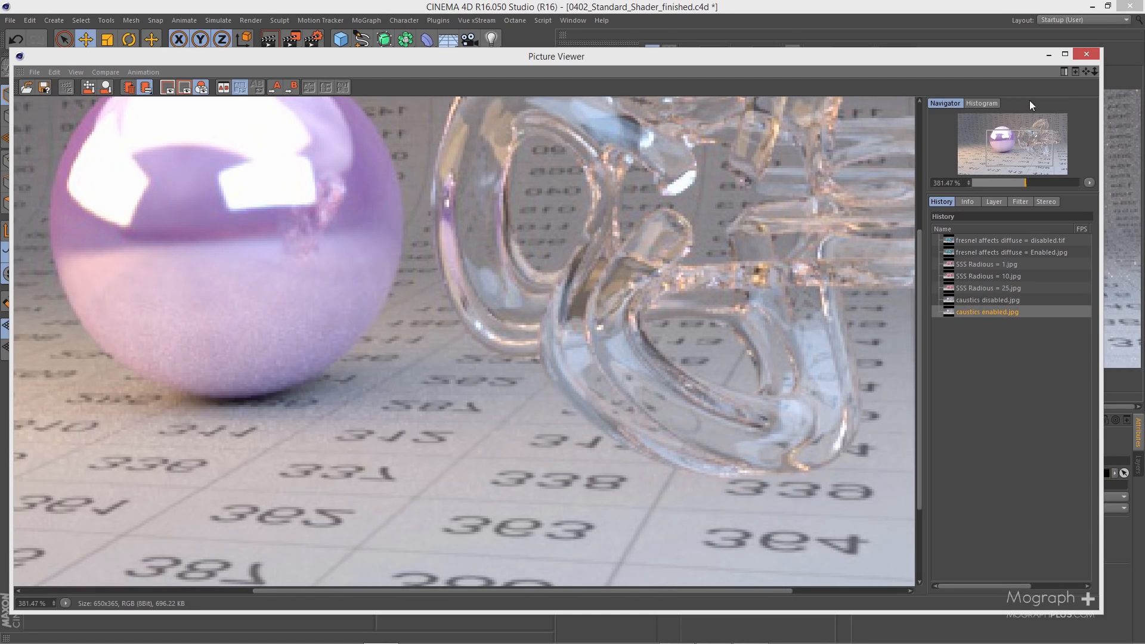
{"action": "key", "text": "Up"}
{"action": "key", "text": "Down"}
{"action": "left_click", "coordinate": [1086, 53]}
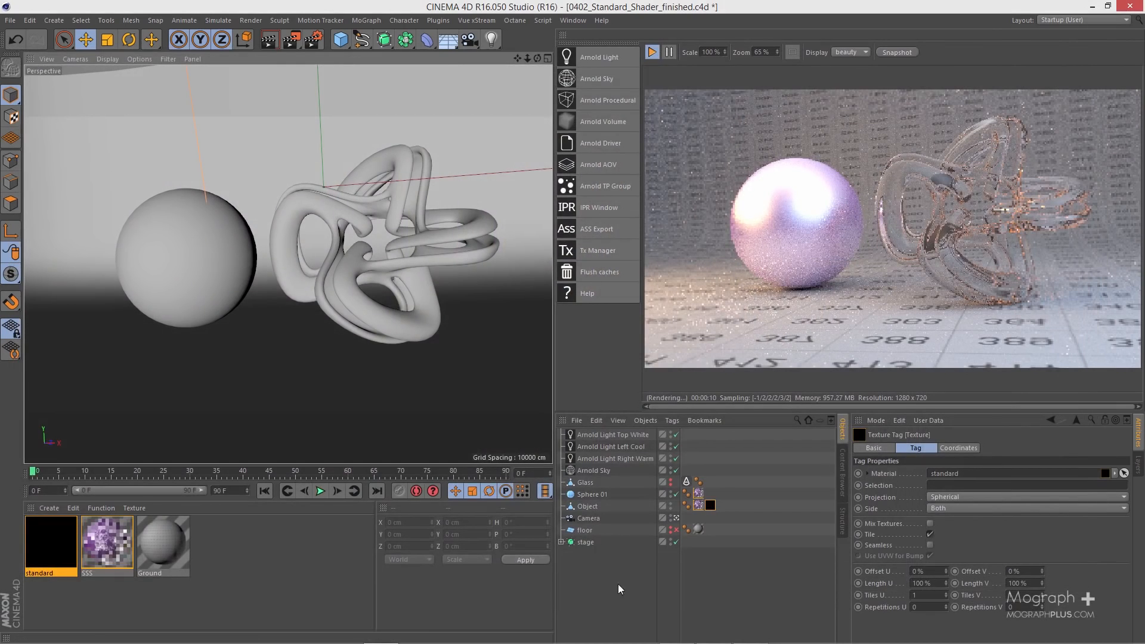
Step: Delete the black standard material from the scene
{"action": "left_click", "coordinate": [65, 546]}
{"action": "key", "text": "Delete"}
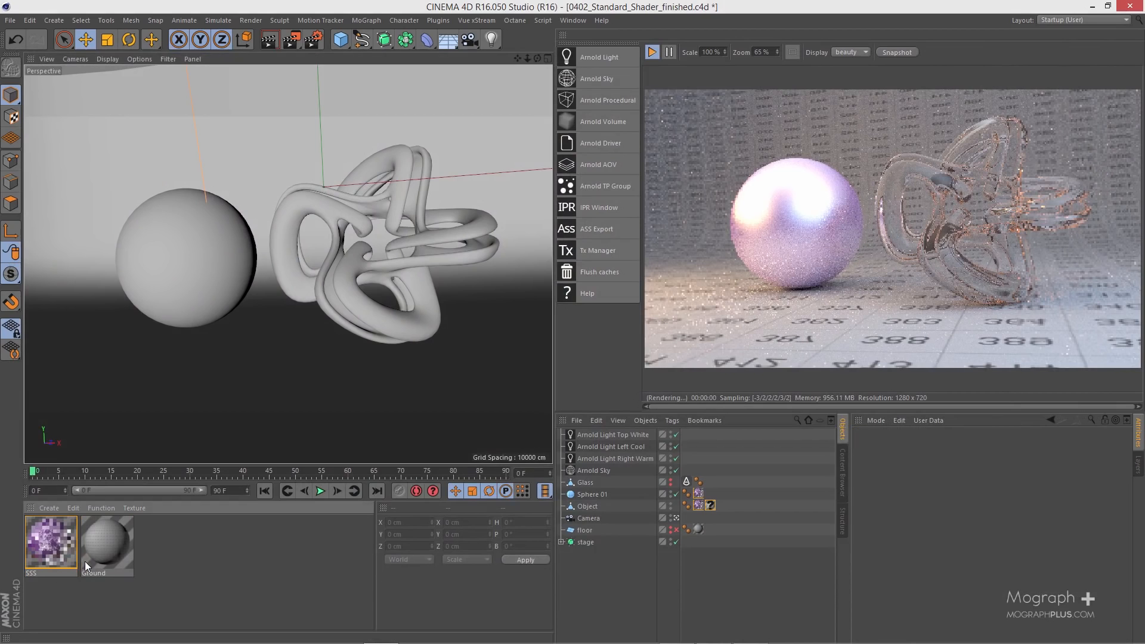
Step: Open the SSS material's settings and set its specular weight to 0
{"action": "left_click", "coordinate": [710, 505]}
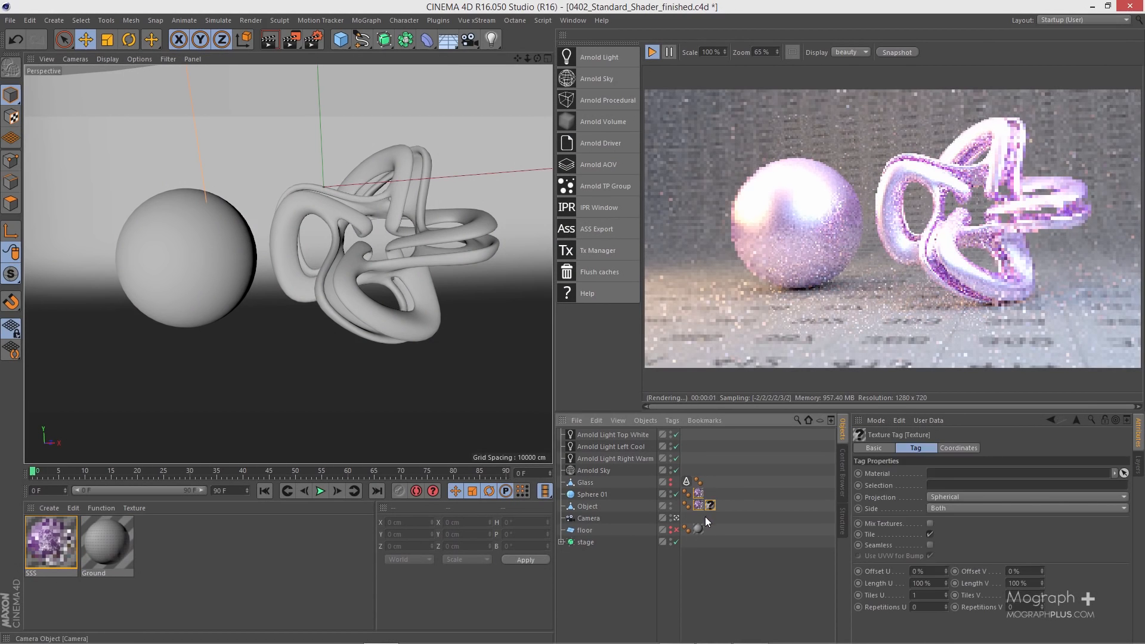
{"action": "double_click", "coordinate": [59, 532]}
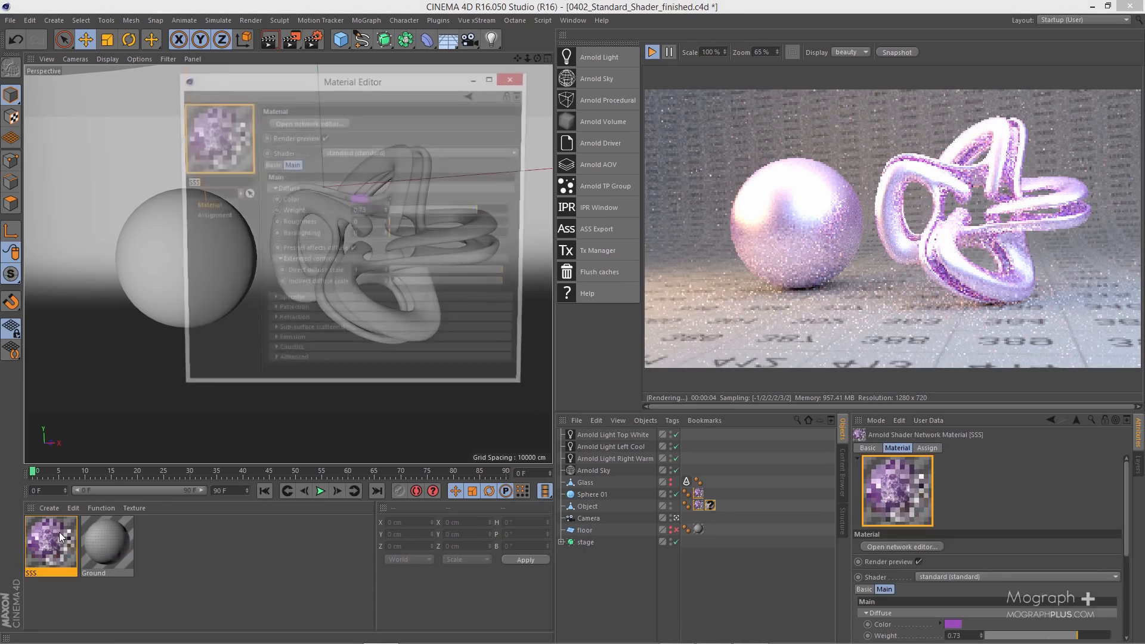
{"action": "left_click", "coordinate": [352, 304]}
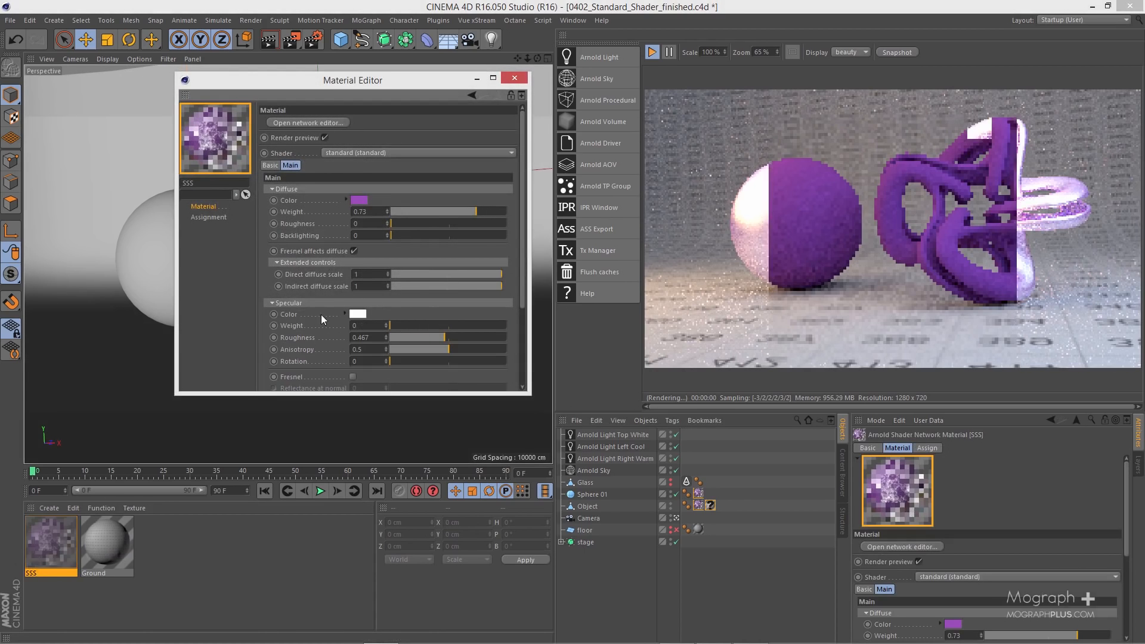
Step: Set the SSS material's Advanced bounce factor to 15 and inspect the effect on the sphere, knot object and floor in the IPR render
{"action": "left_click", "coordinate": [339, 190]}
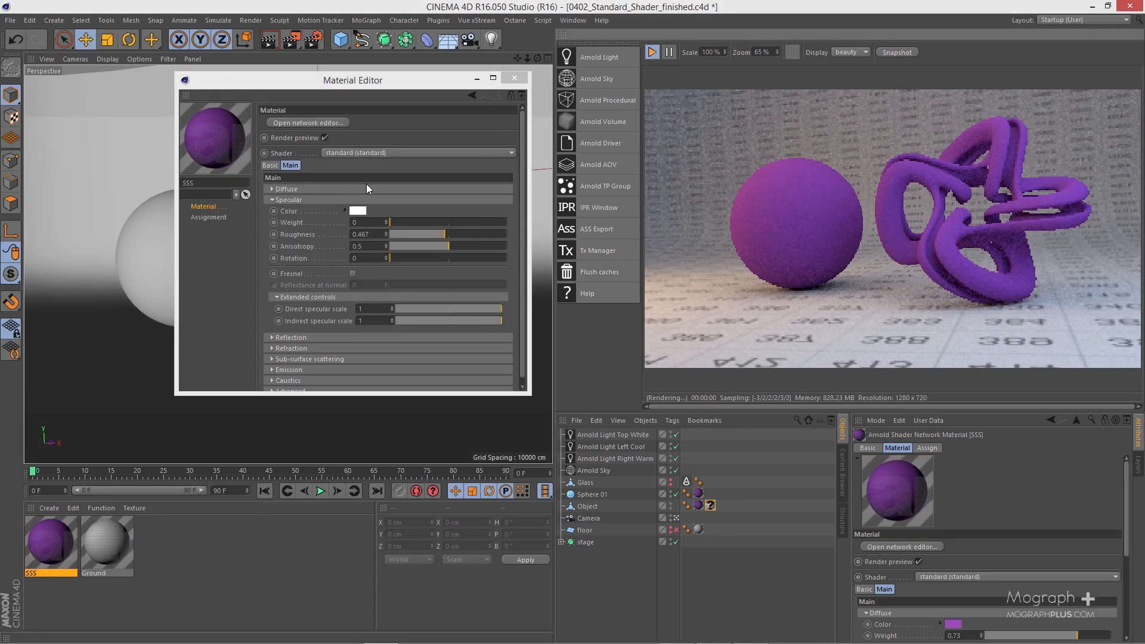
{"action": "left_click", "coordinate": [306, 201]}
{"action": "left_click", "coordinate": [298, 264]}
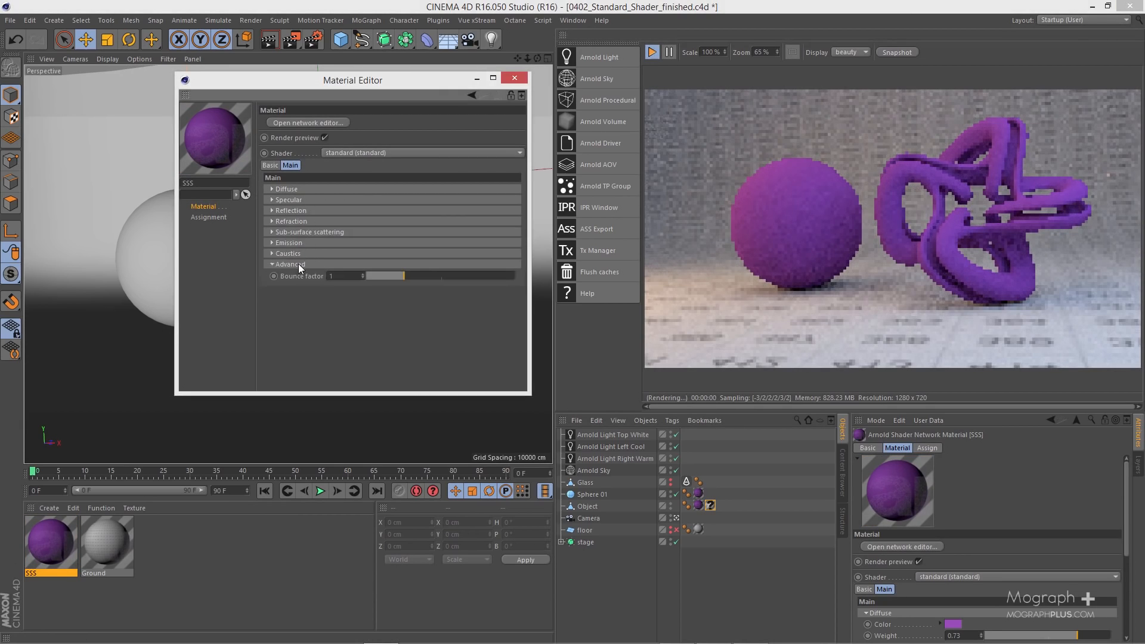
{"action": "left_click", "coordinate": [354, 275]}
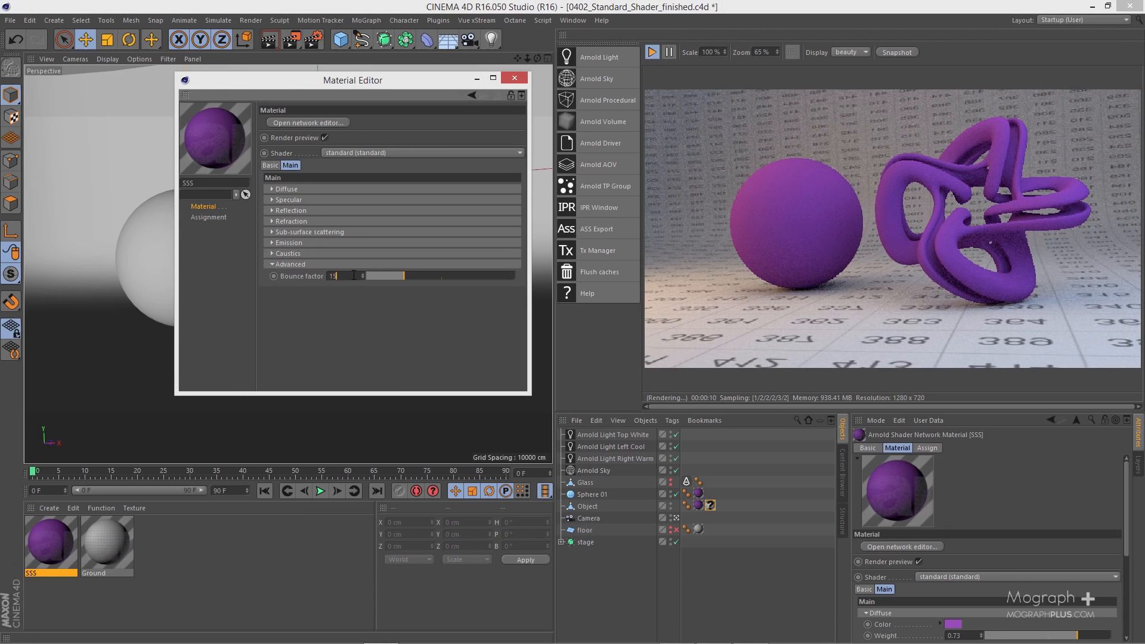
{"action": "type", "text": "15"}
{"action": "key", "text": "Return"}
{"action": "scroll", "coordinate": [799, 314], "scroll_direction": "down", "scroll_amount": 1}
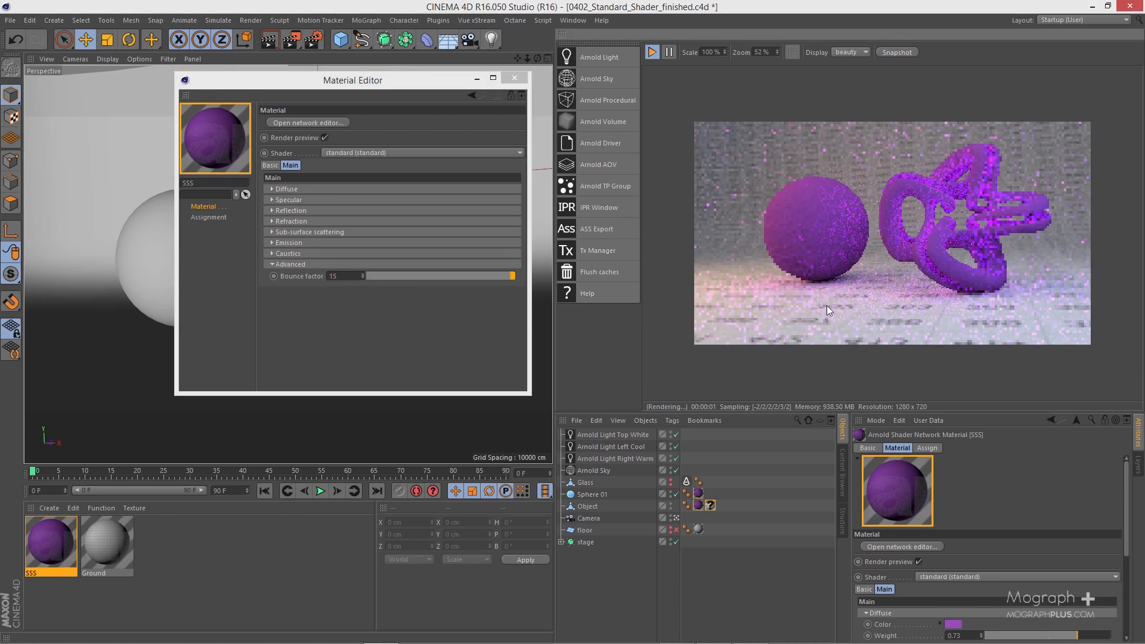
{"action": "scroll", "coordinate": [813, 292], "scroll_direction": "up", "scroll_amount": 1}
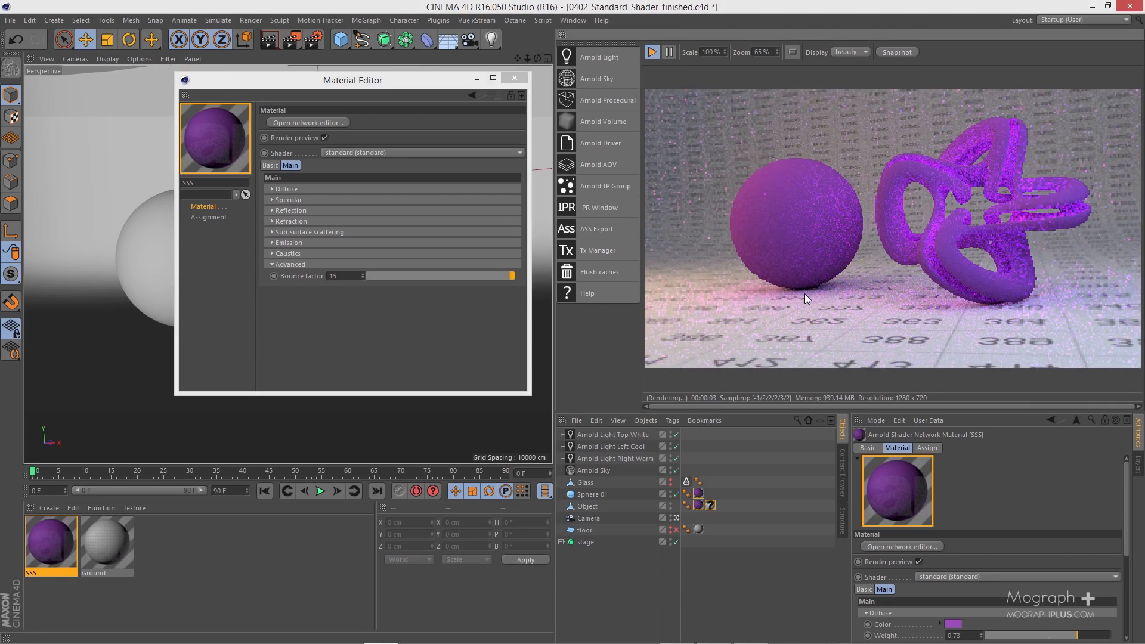
{"action": "scroll", "coordinate": [804, 294], "scroll_direction": "down", "scroll_amount": 1}
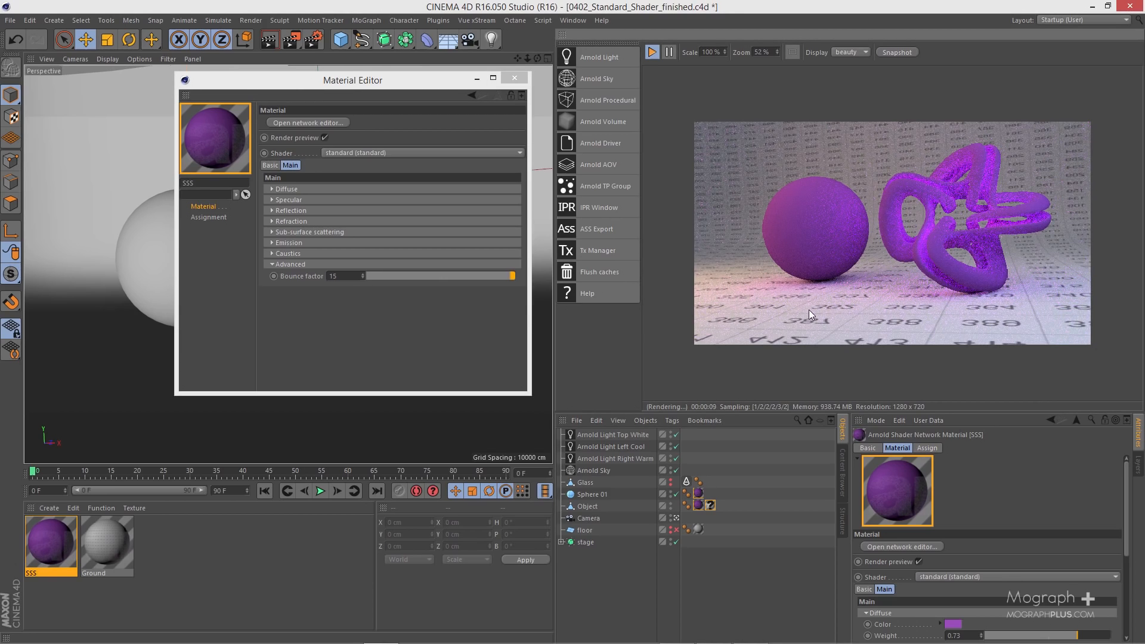
{"action": "scroll", "coordinate": [836, 322], "scroll_direction": "up", "scroll_amount": 1}
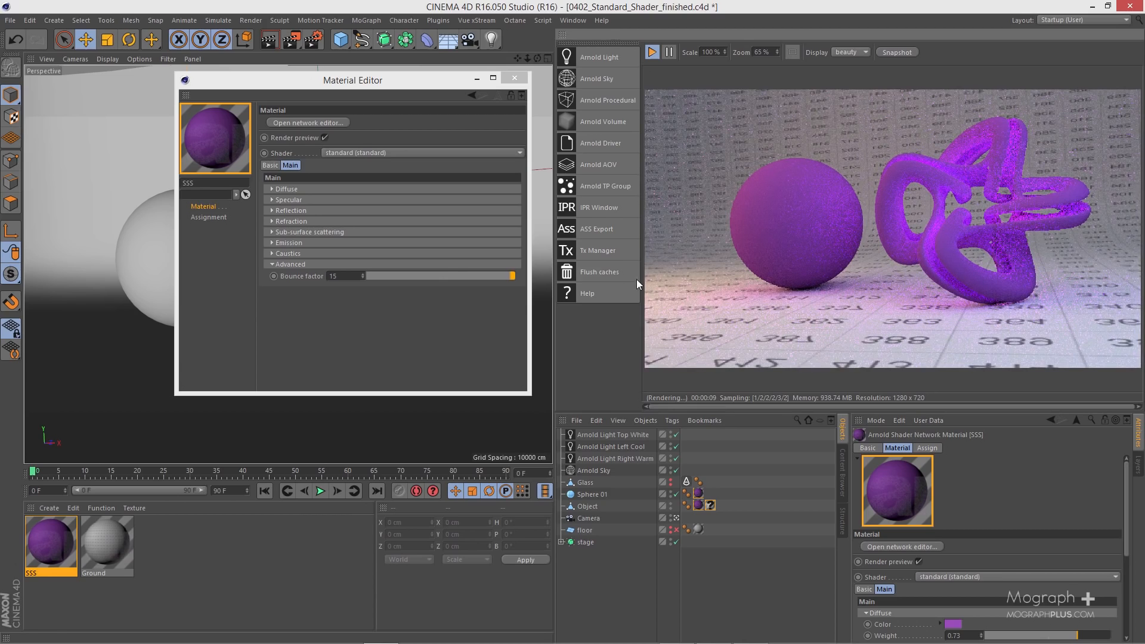
Step: Set the SSS material's bounce factor back to 1
{"action": "double_click", "coordinate": [345, 278]}
{"action": "type", "text": "1"}
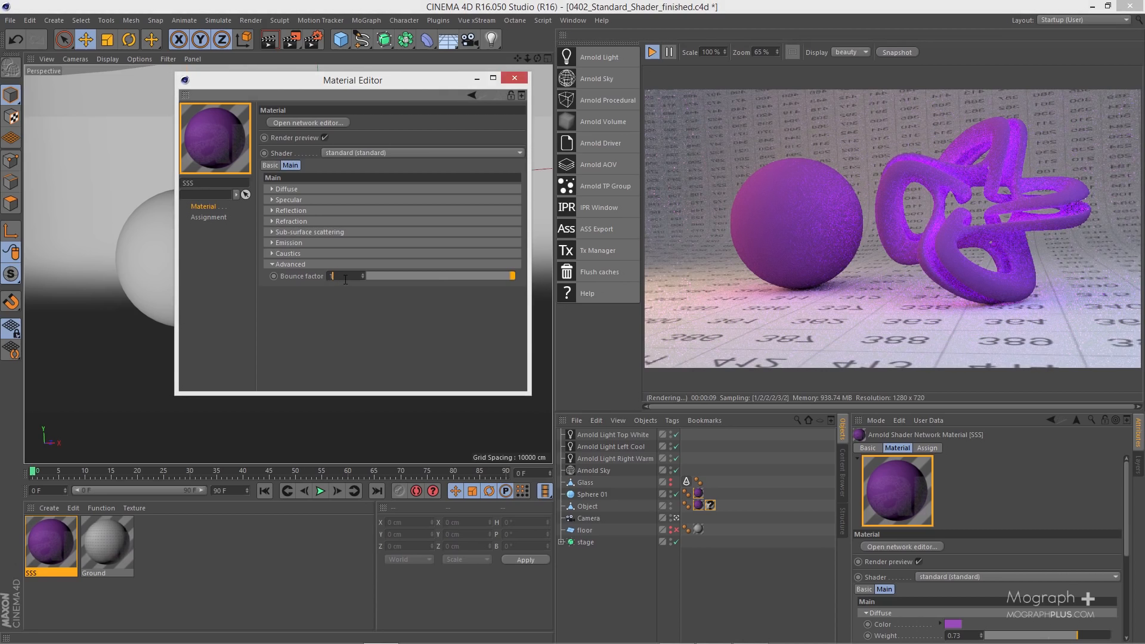
{"action": "key", "text": "Return"}
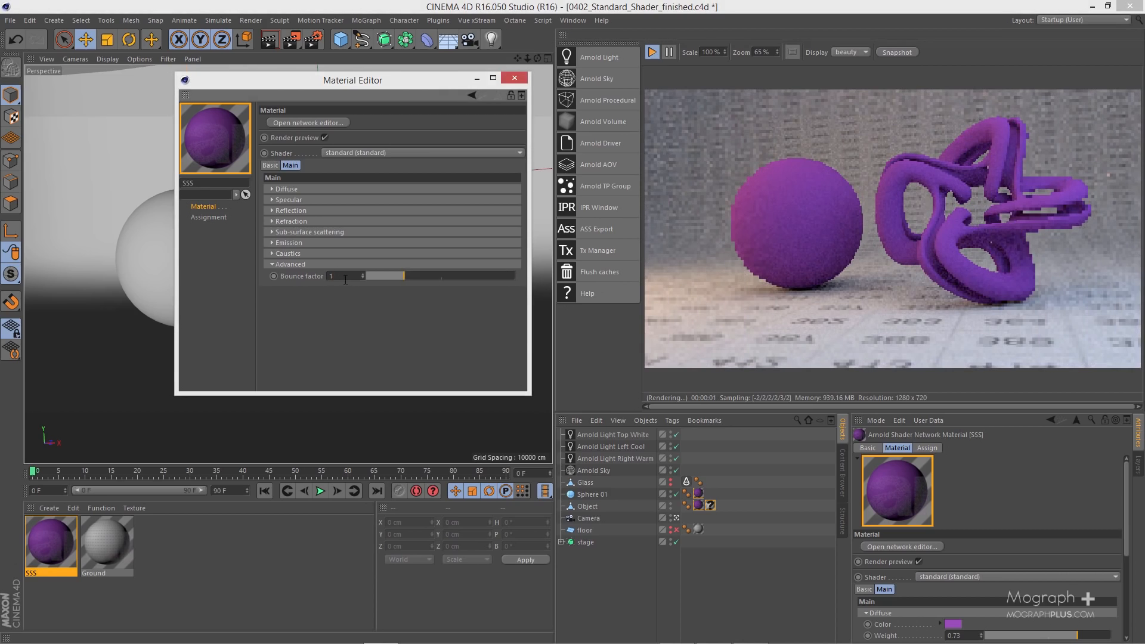